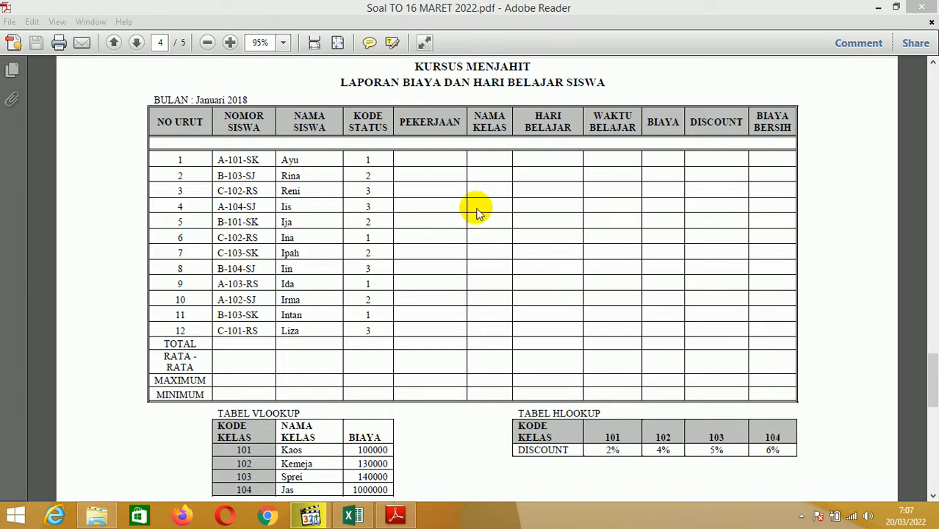
# Read the KURSUS MENJAHIT report table and the KETENTUAN SOAL rules in the assignment PDF
pyautogui.click(805, 256)
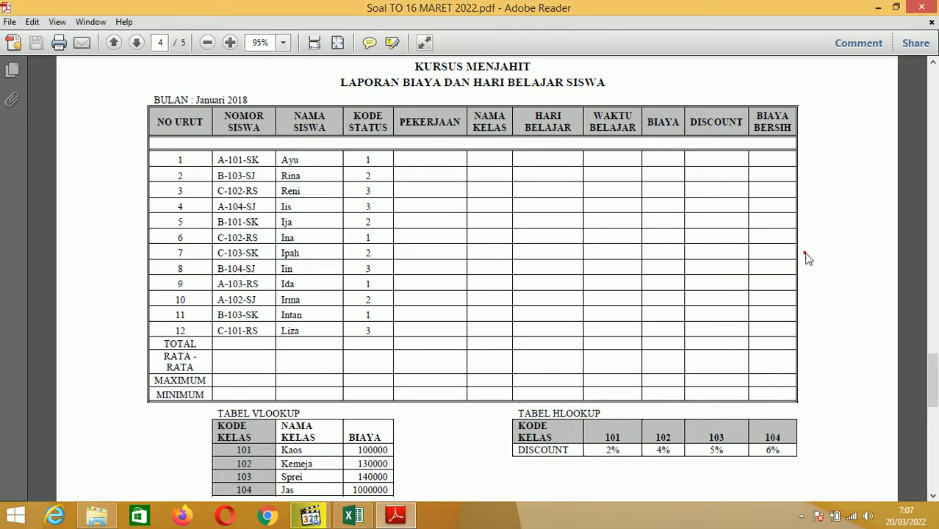
pyautogui.scroll(-3, 512, 313)
pyautogui.scroll(-9, 512, 313)
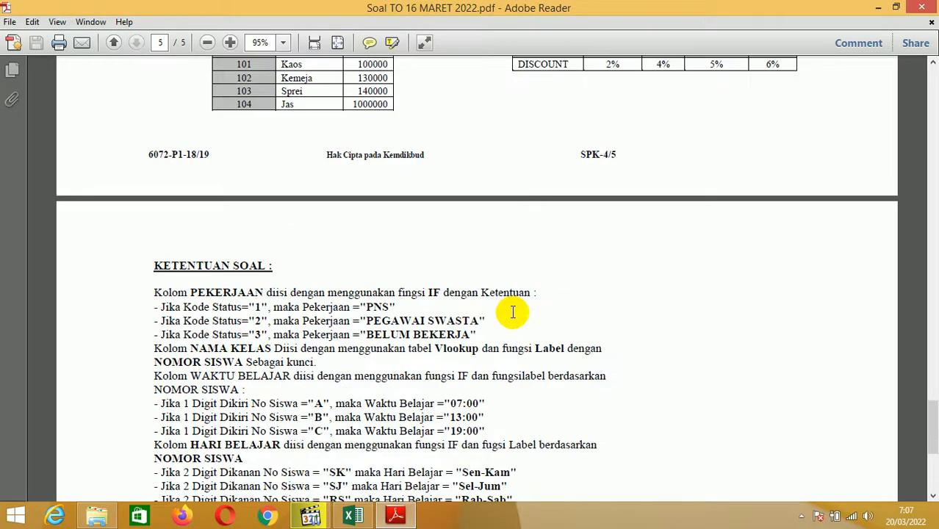
pyautogui.scroll(-3, 512, 313)
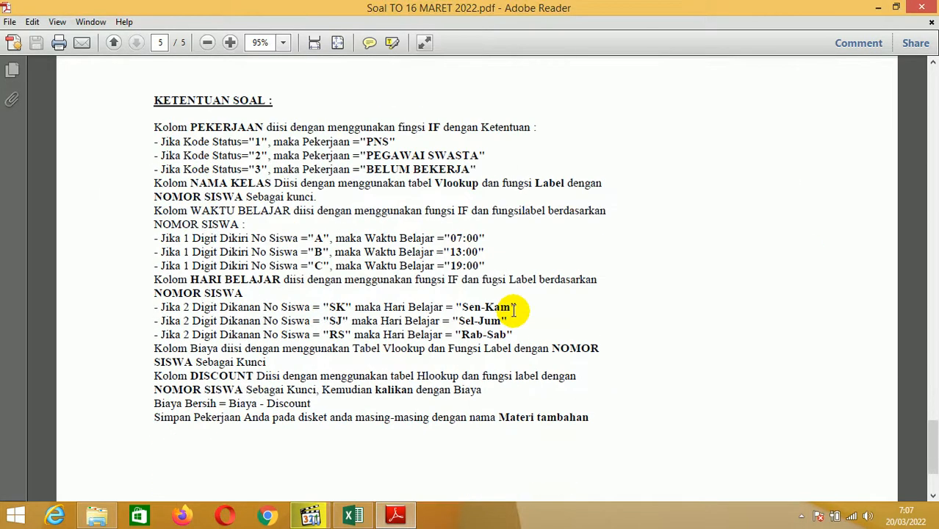
pyautogui.scroll(17, 514, 310)
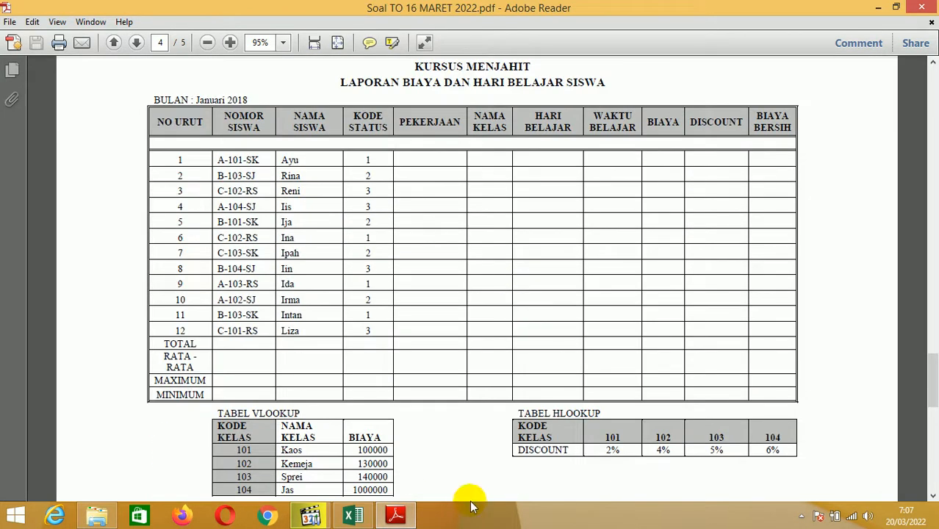
# Switch to the Excel workbook and reduce its window so the PDF's lookup table stays visible beside it
pyautogui.click(359, 513)
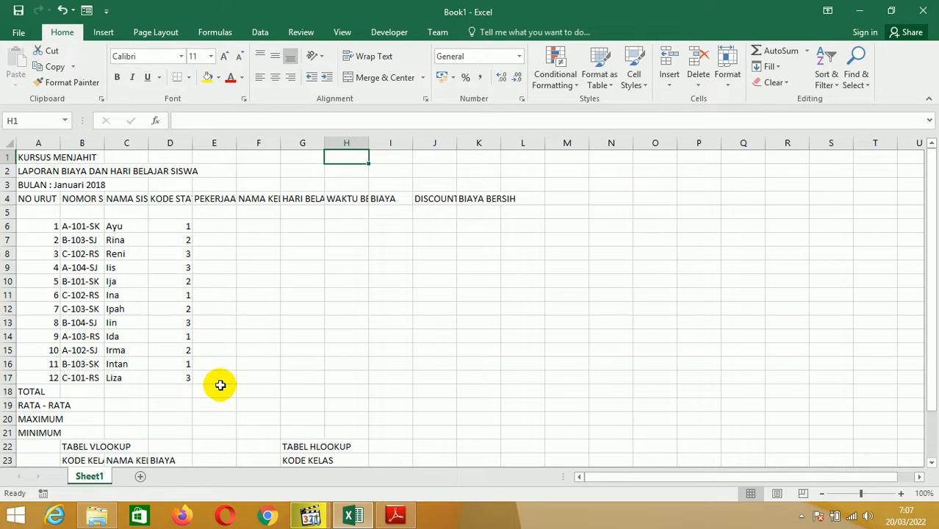
pyautogui.click(891, 12)
pyautogui.moveTo(624, 181); pyautogui.dragTo(758, 107)
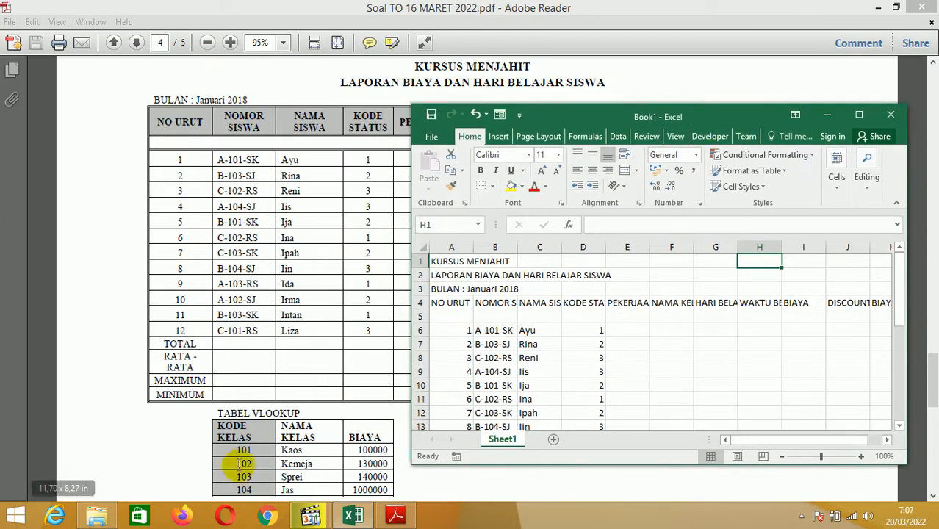
pyautogui.click(561, 380)
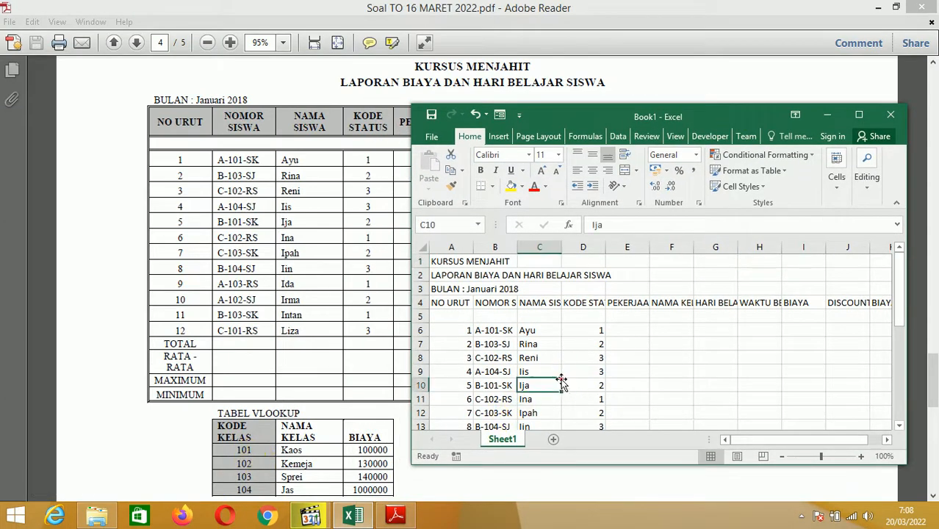
# Enter the class codes 101, 102, 103 and 104 in B24:B27 of the TABEL VLOOKUP
pyautogui.scroll(-7, 561, 379)
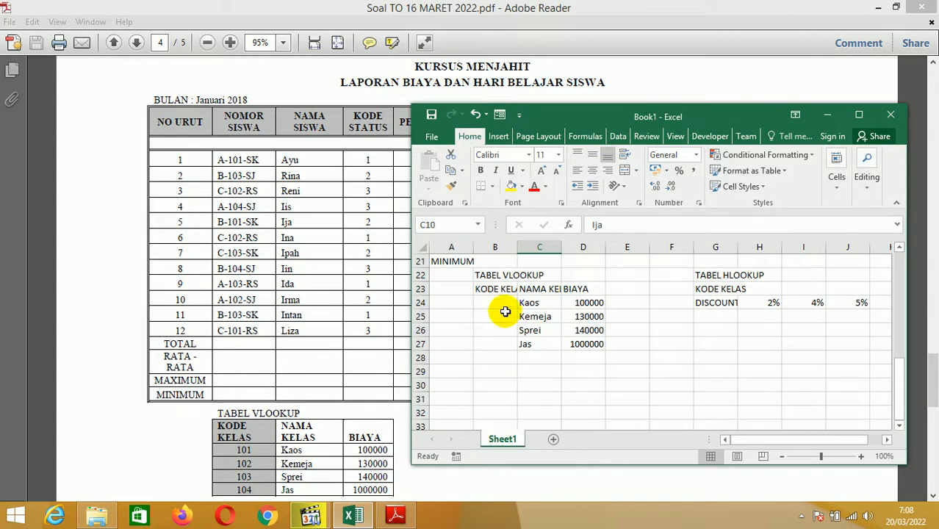
pyautogui.click(497, 303)
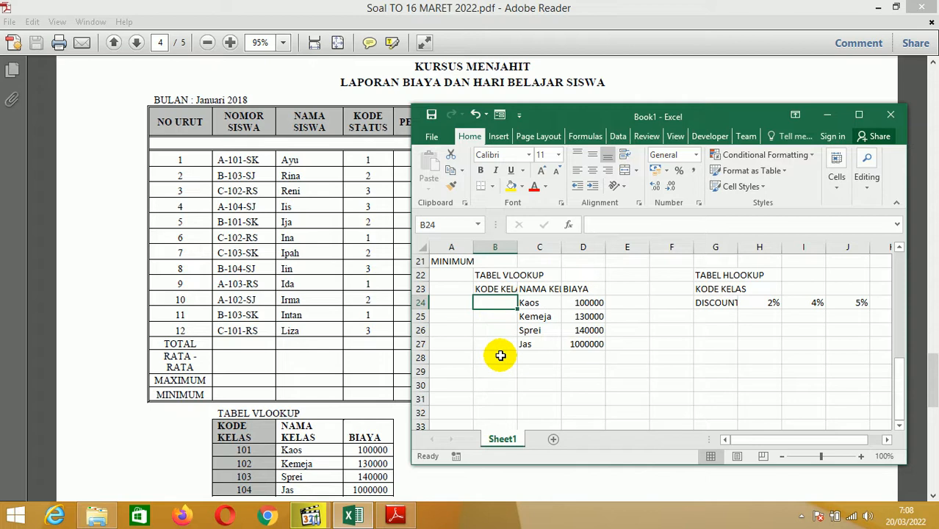
pyautogui.write('101')
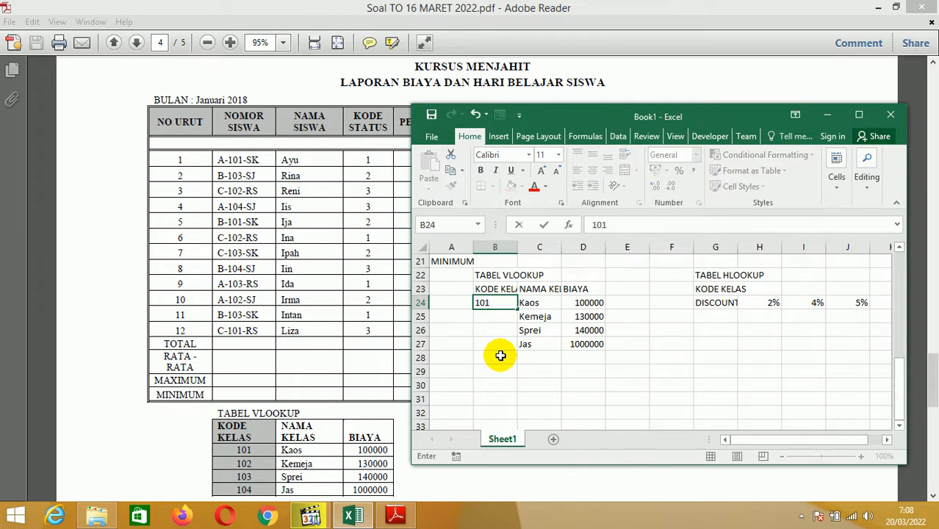
pyautogui.press('Return')
pyautogui.write('102')
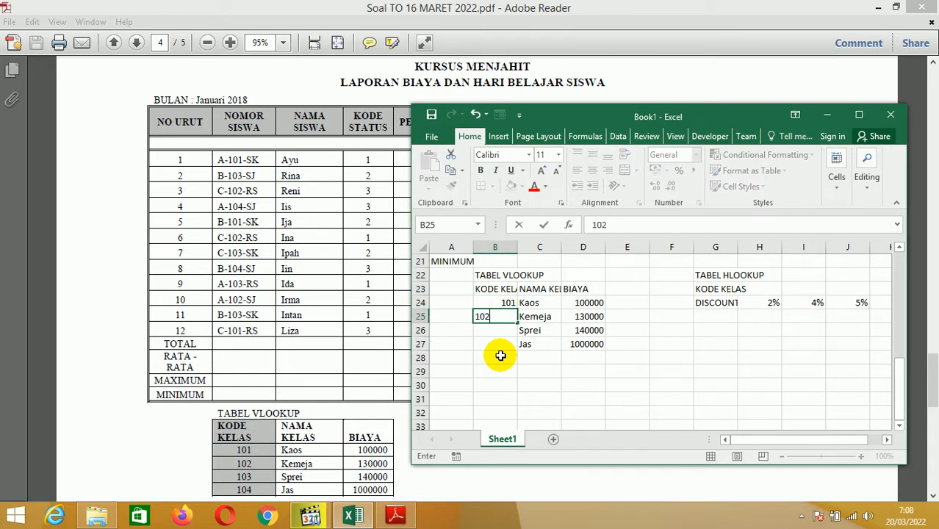
pyautogui.press('Return')
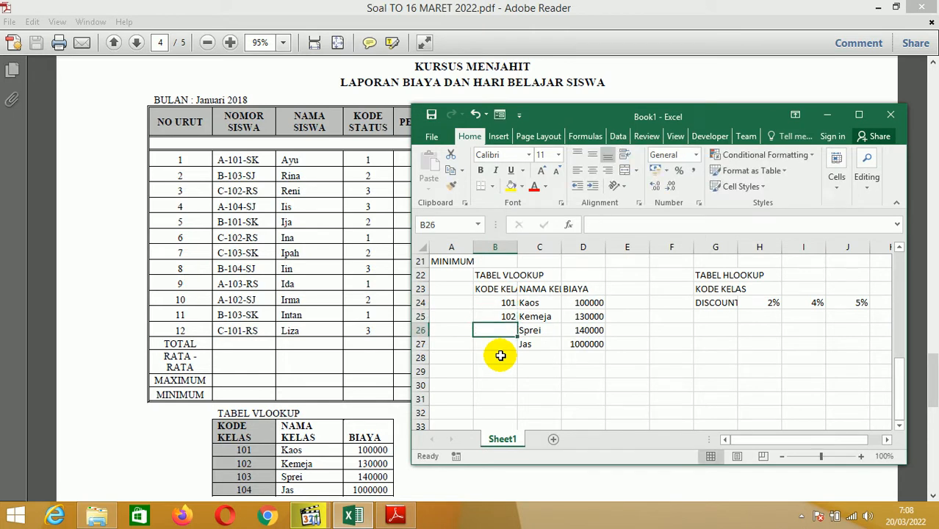
pyautogui.write('103')
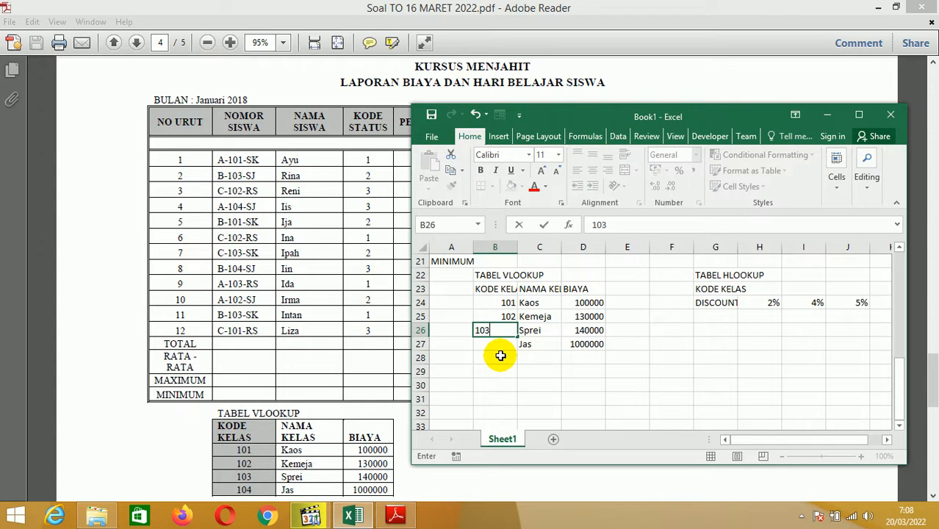
pyautogui.press('Return')
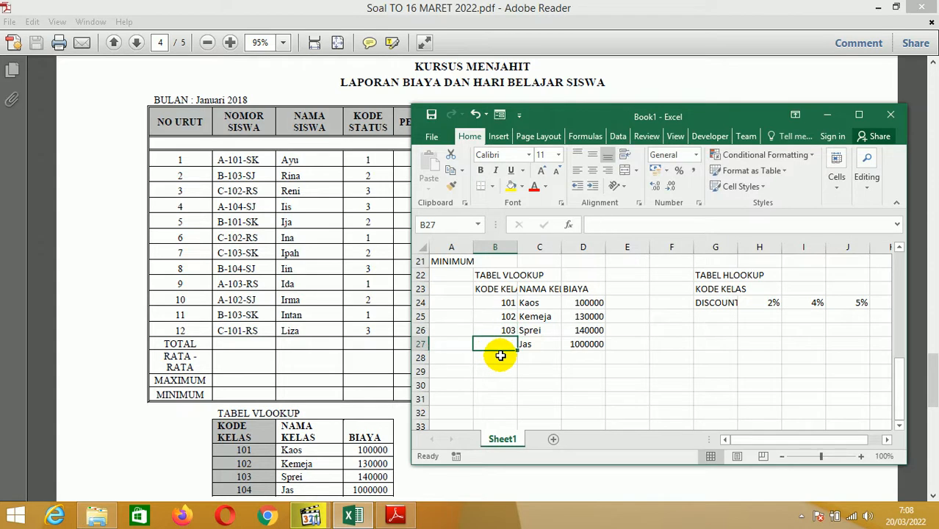
pyautogui.write('104')
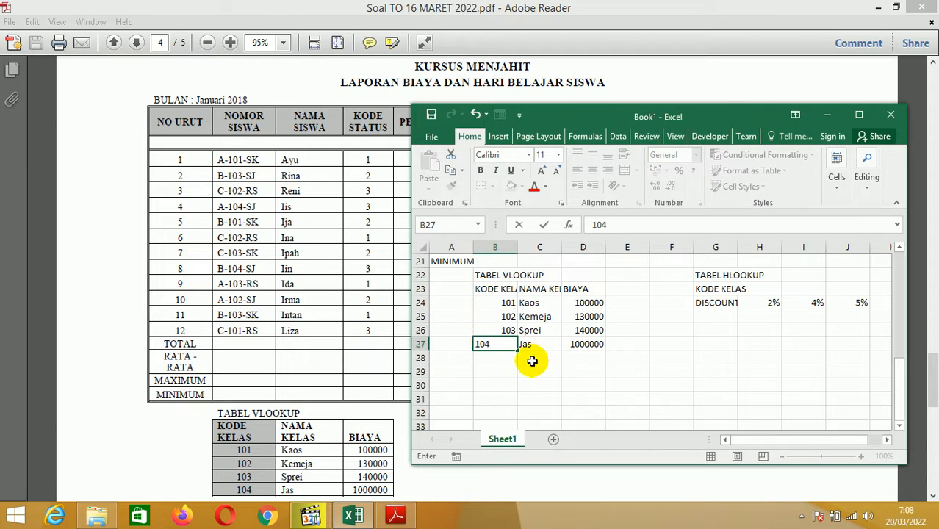
pyautogui.press('Up')
# Fill the KODE KELAS row of the TABEL HLOOKUP, cells H23:K23, with 101, 102, 103 and 104
pyautogui.press('Up')
pyautogui.press('Up')
pyautogui.press('Up')
pyautogui.press('Right')
pyautogui.press('Right')
pyautogui.press('Right')
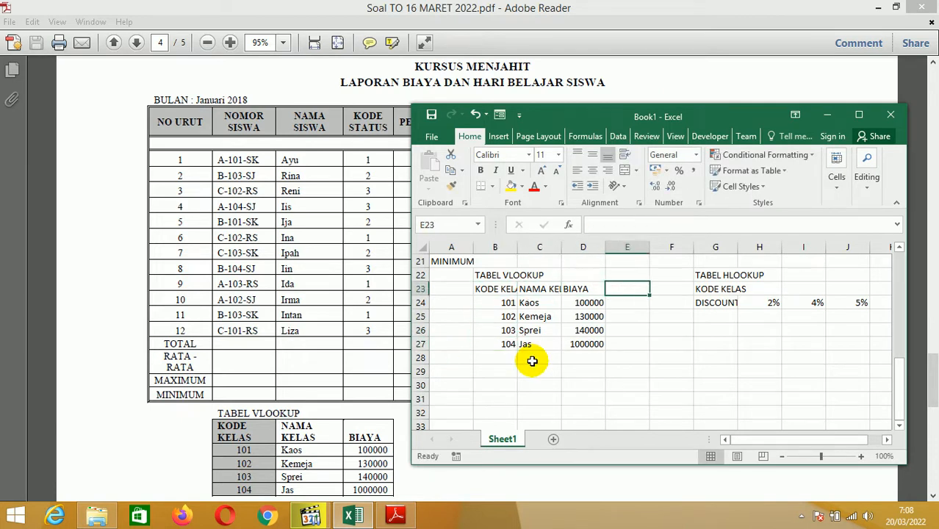
pyautogui.press('Right')
pyautogui.press('Right')
pyautogui.press('Right')
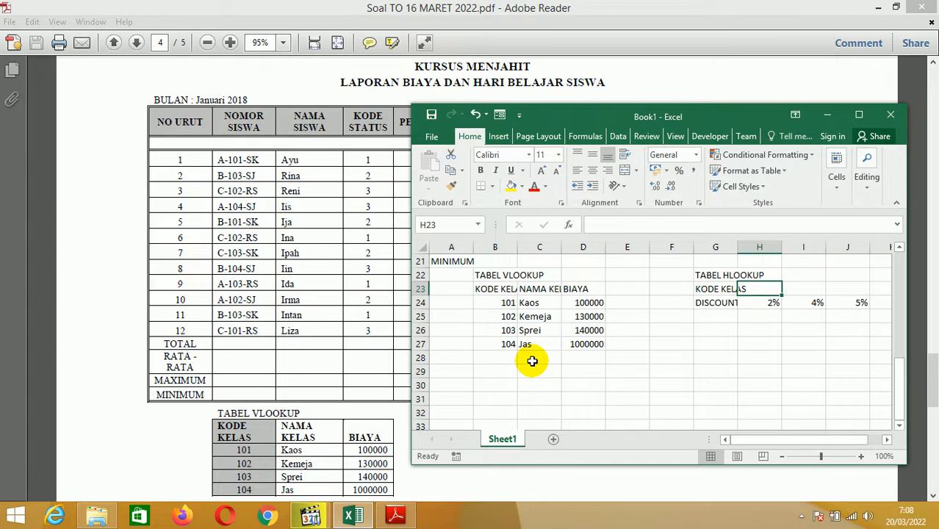
pyautogui.write('101')
pyautogui.press('Right')
pyautogui.write('1')
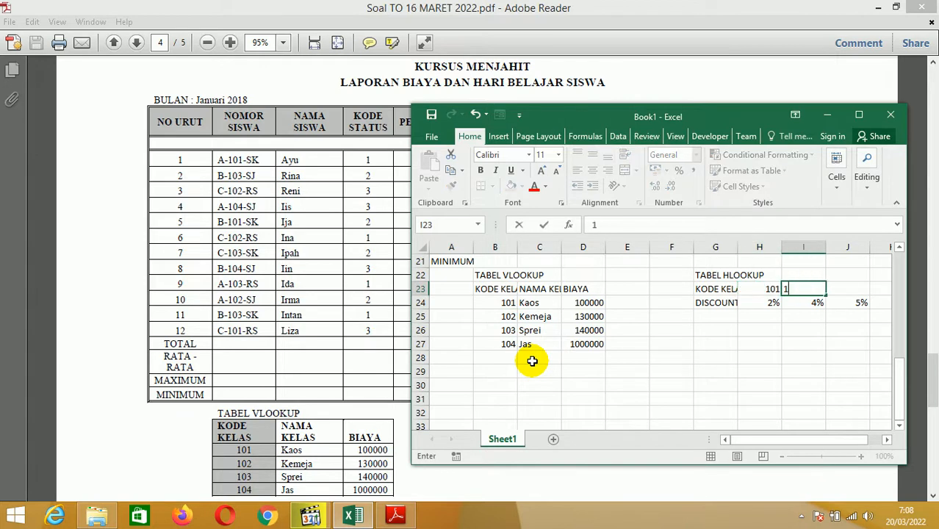
pyautogui.press('Right')
pyautogui.write('103')
pyautogui.press('Right')
pyautogui.write('104')
pyautogui.press('Right')
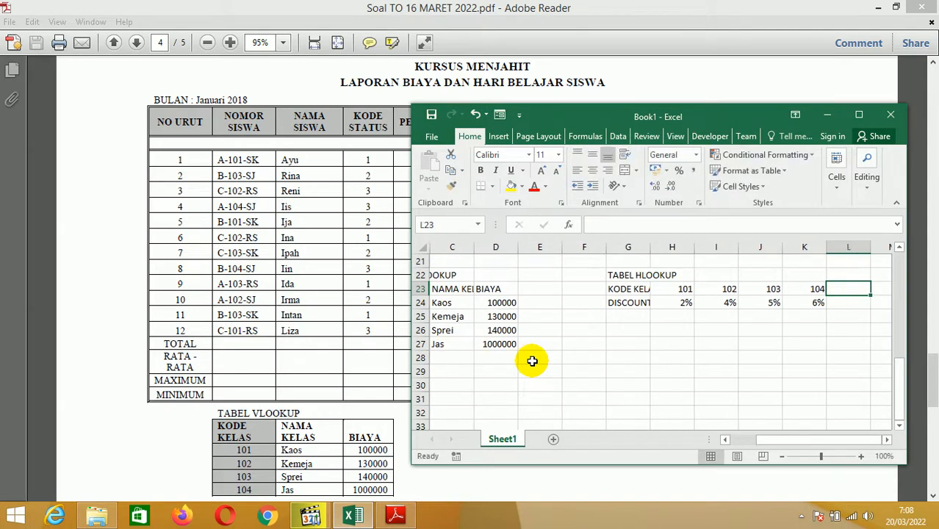
# Go back to cell E6 in the PEKERJAAN column and maximize the workbook window
pyautogui.press('Left')
pyautogui.press('Left')
pyautogui.press('Left')
pyautogui.press('Left')
pyautogui.press('Left')
pyautogui.press('Left')
pyautogui.press('Left')
pyautogui.press('Left')
pyautogui.press('Left')
pyautogui.press('Left')
pyautogui.press('Left')
pyautogui.press('Up')
pyautogui.press('Up')
pyautogui.press('Up')
pyautogui.press('Up')
pyautogui.press('Up')
pyautogui.press('Up')
pyautogui.press('Up')
pyautogui.press('Up')
pyautogui.press('Up')
pyautogui.press('Up')
pyautogui.press('Up')
pyautogui.press('Up')
pyautogui.press('Up')
pyautogui.press('Up')
pyautogui.press('Up')
pyautogui.press('Up')
pyautogui.press('Up')
pyautogui.press('Up')
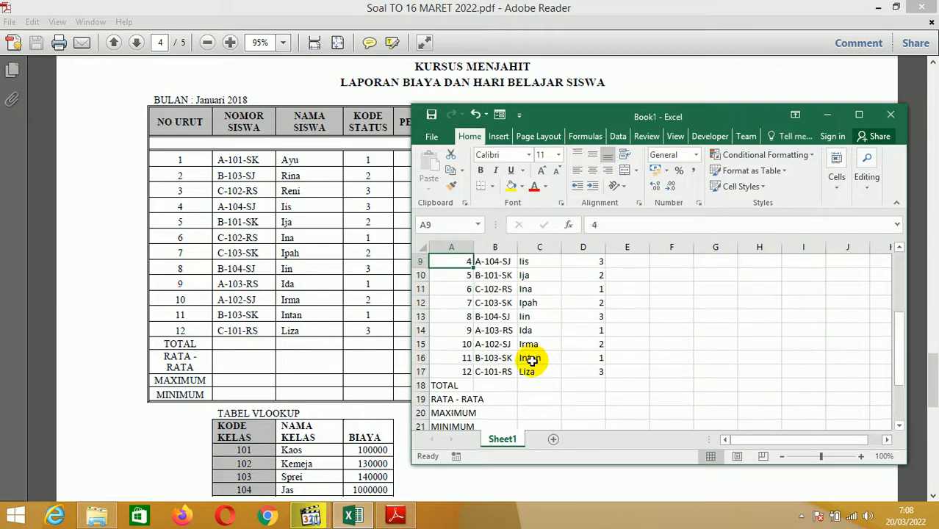
pyautogui.press('Up')
pyautogui.press('Up')
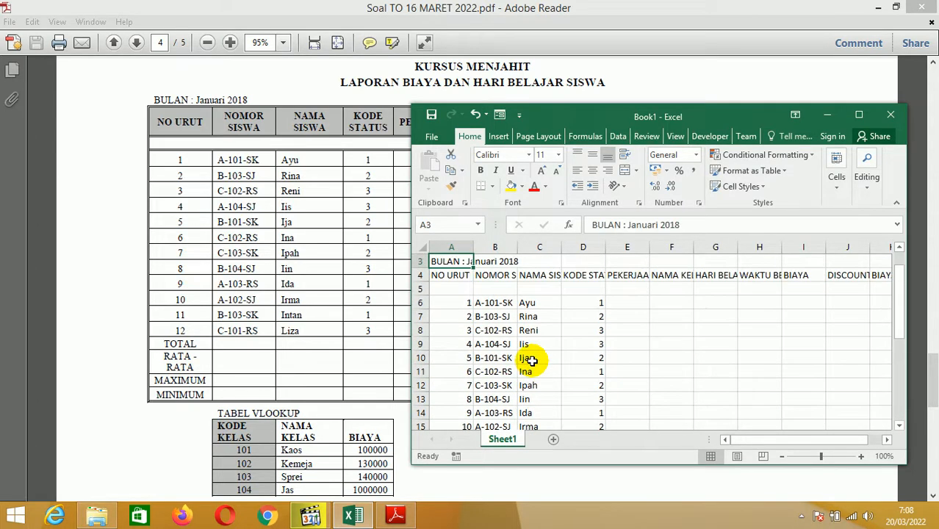
pyautogui.press('Up')
pyautogui.press('Up')
pyautogui.press('Down')
pyautogui.press('Down')
pyautogui.press('Down')
pyautogui.press('Down')
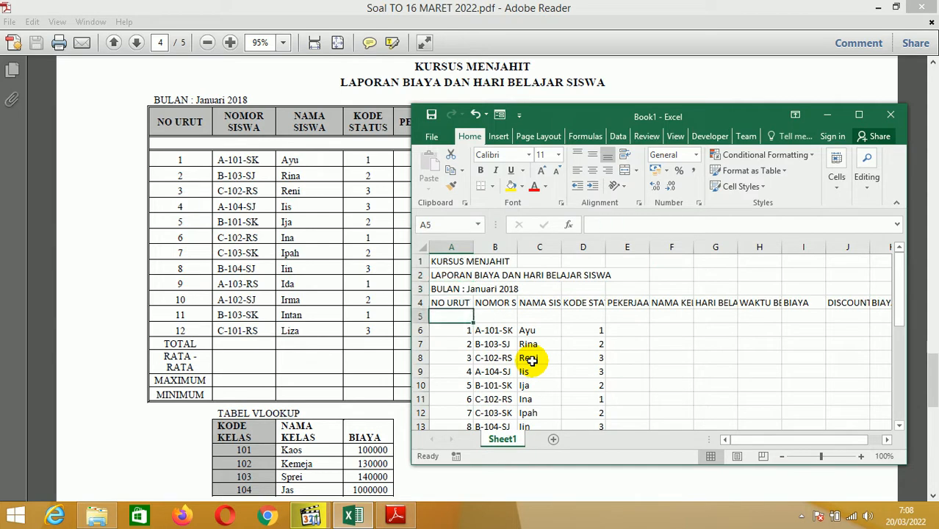
pyautogui.press('Down')
pyautogui.press('Right')
pyautogui.press('Right')
pyautogui.press('Right')
pyautogui.press('Right')
pyautogui.press('Right')
pyautogui.press('Left')
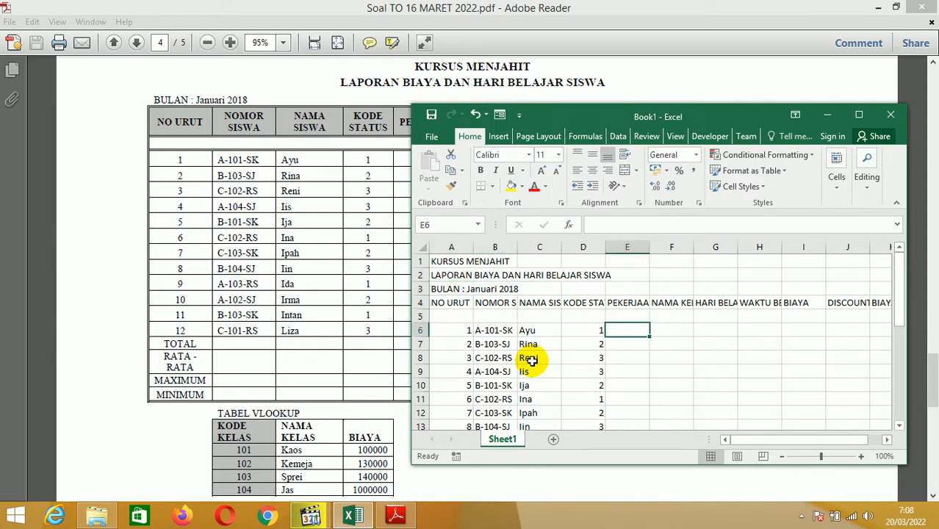
pyautogui.click(858, 114)
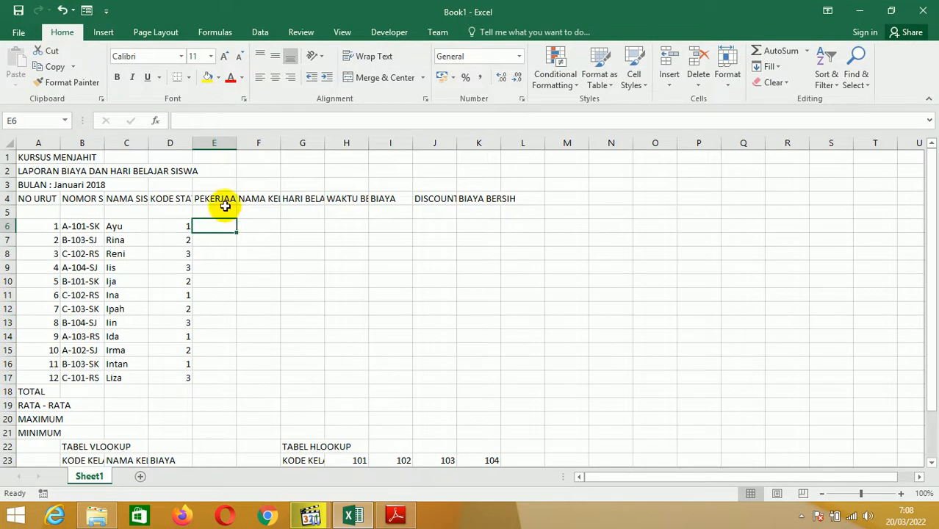
# Read the PEKERJAAN column's IF conditions in the assignment PDF and return to the Excel workbook
pyautogui.click(395, 514)
pyautogui.scroll(-12, 371, 414)
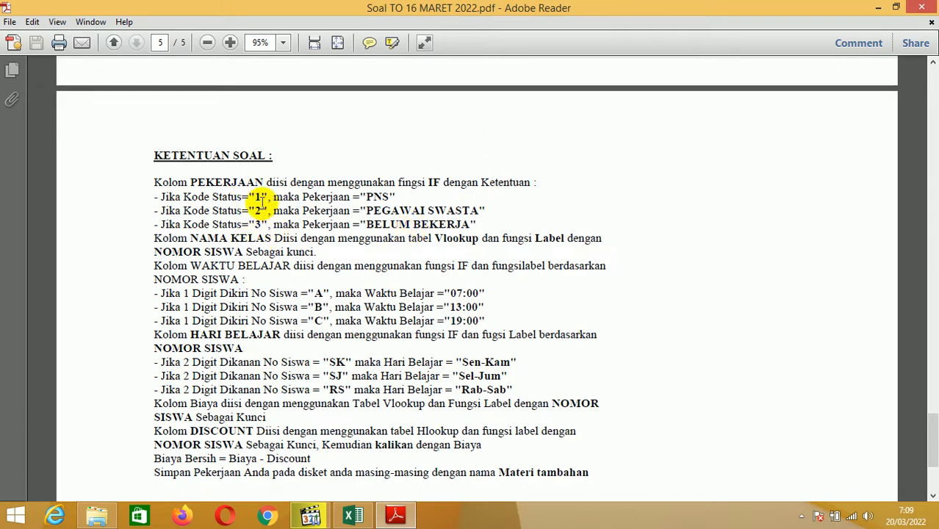
pyautogui.click(352, 515)
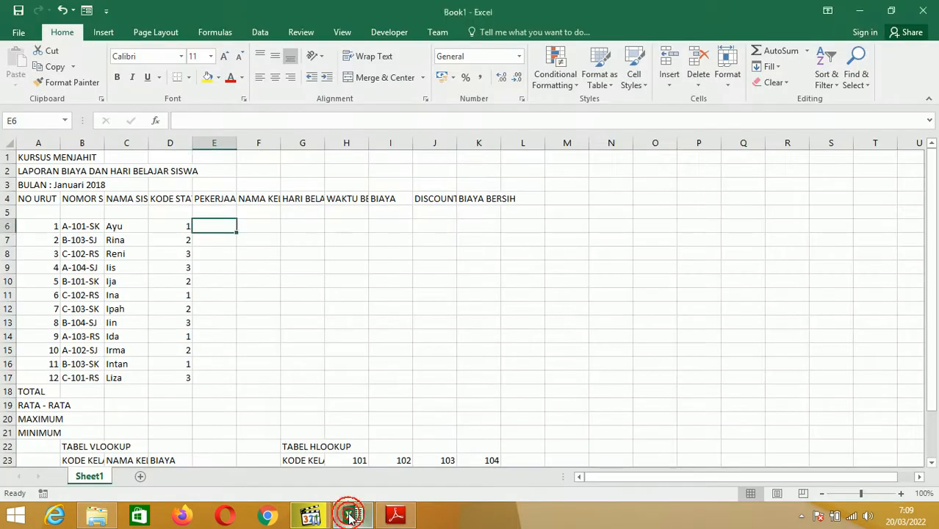
# Inspect the contents of the KODE STATUS cells D6, D7 and D8 to see how the codes are stored
pyautogui.click(180, 226)
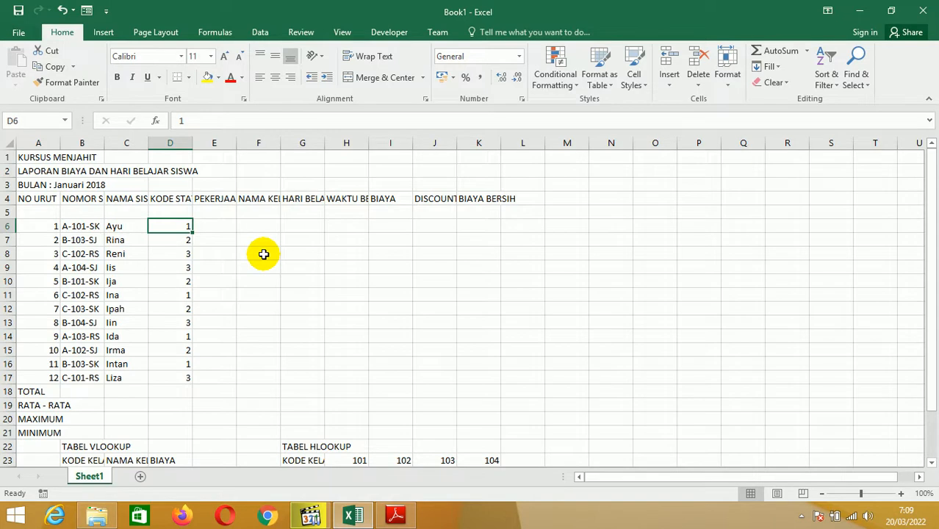
pyautogui.press('F2')
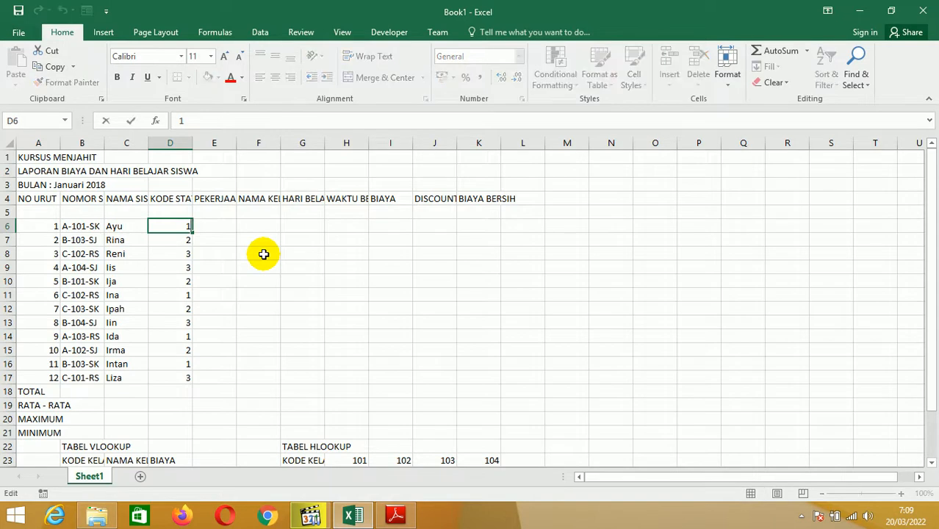
pyautogui.press('Return')
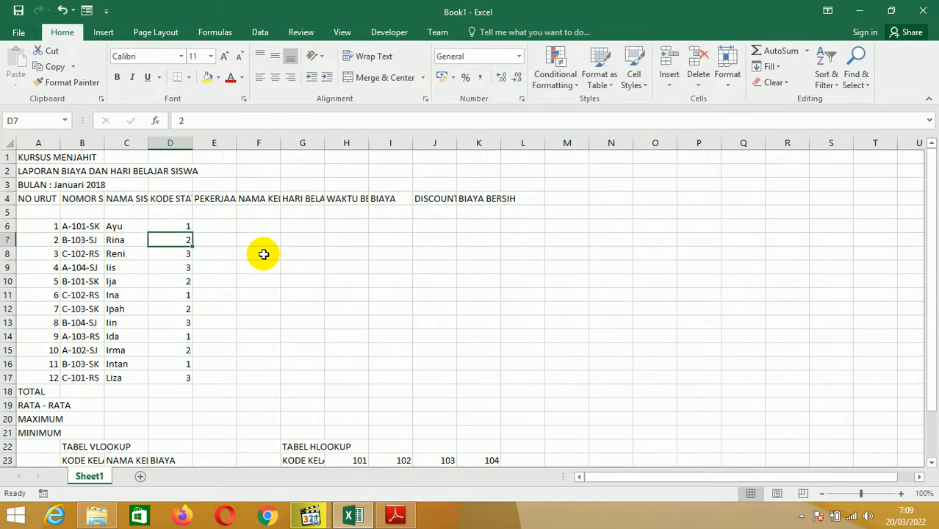
pyautogui.press('F2')
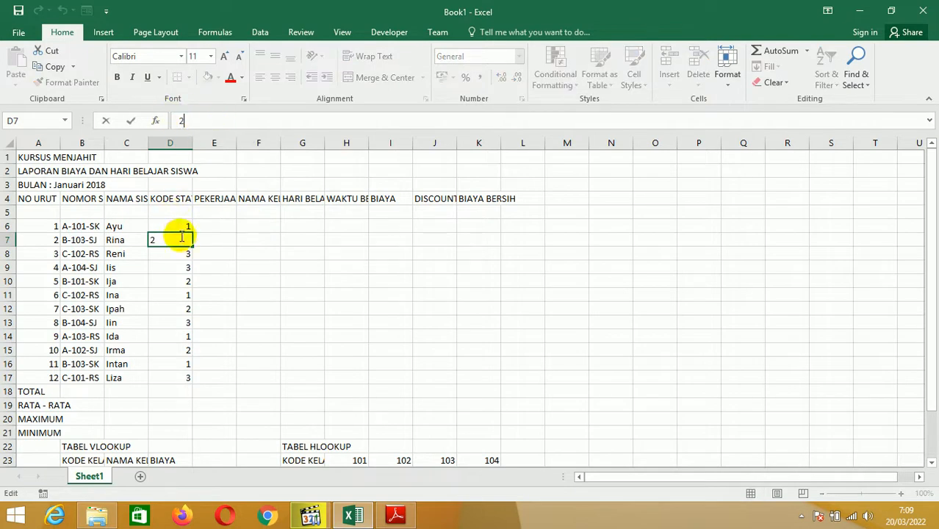
pyautogui.click(180, 255)
pyautogui.click(197, 121)
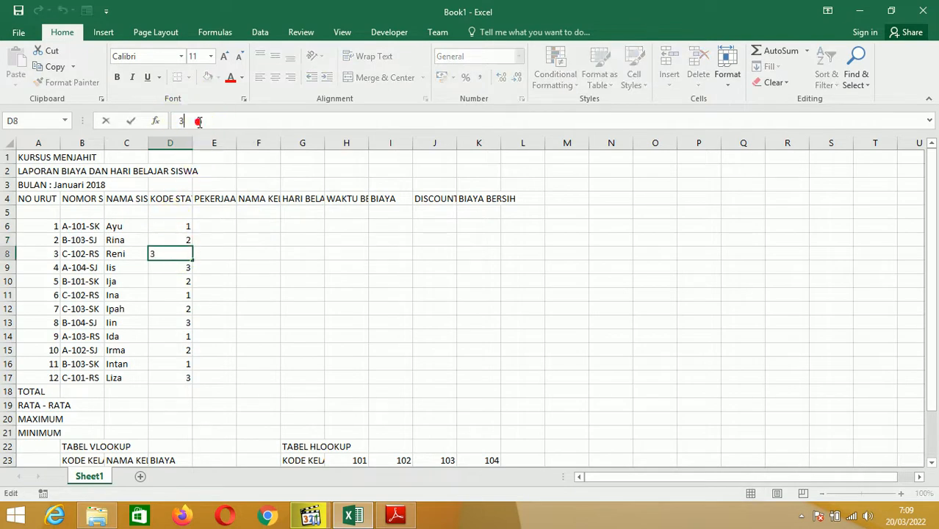
# Start an IF formula in cell E6 of the PEKERJAAN column that tests whether D6 equals "1", following the PDF's conditions
pyautogui.click(219, 226)
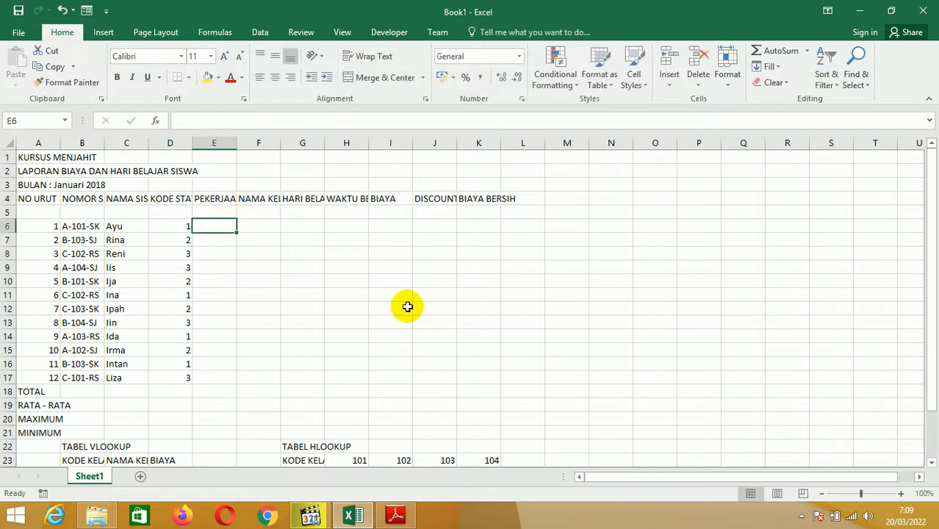
pyautogui.click(395, 515)
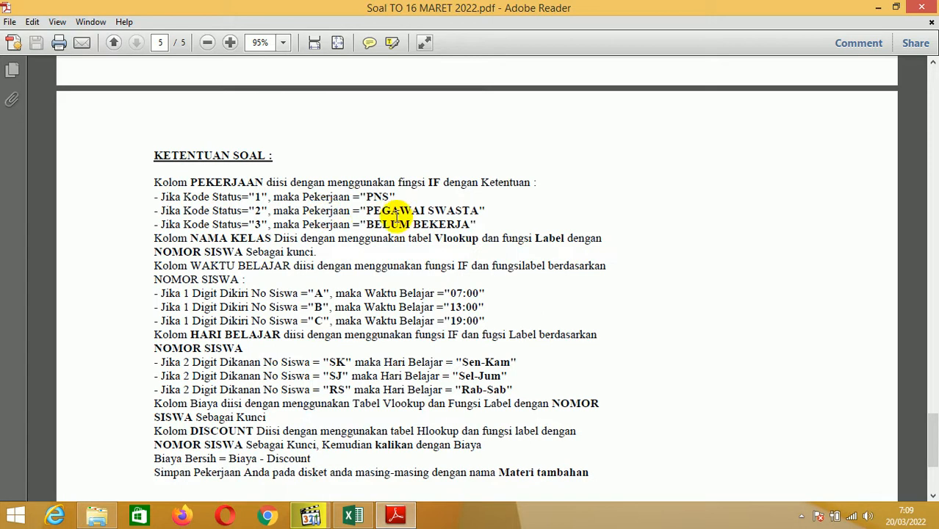
pyautogui.click(396, 517)
pyautogui.write('=if')
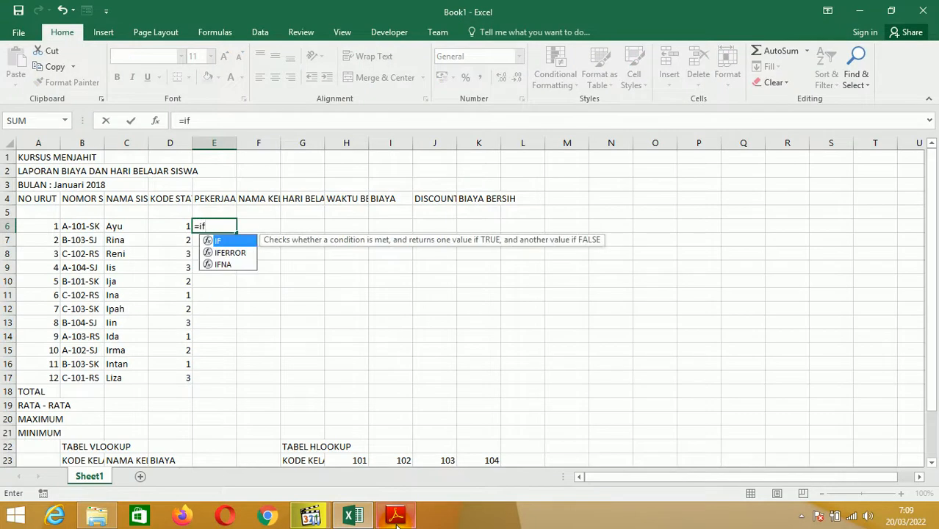
pyautogui.write('(')
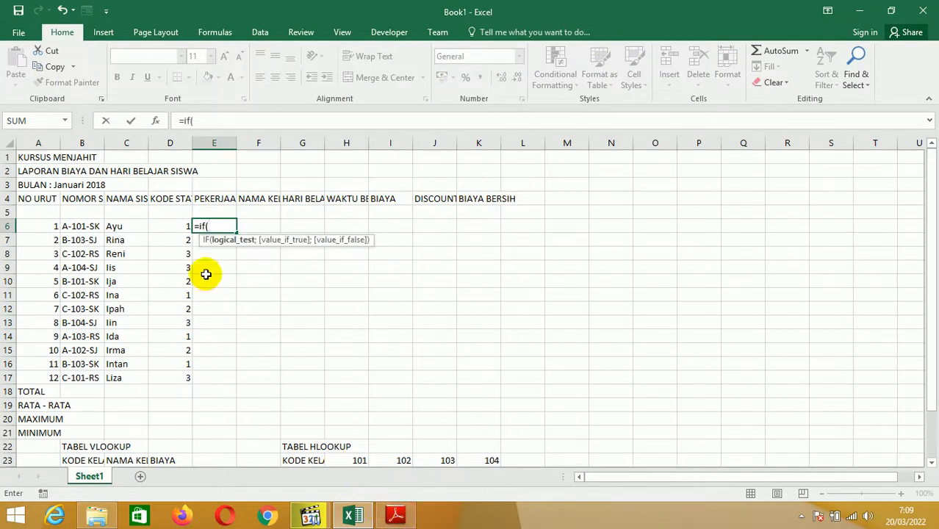
pyautogui.click(176, 226)
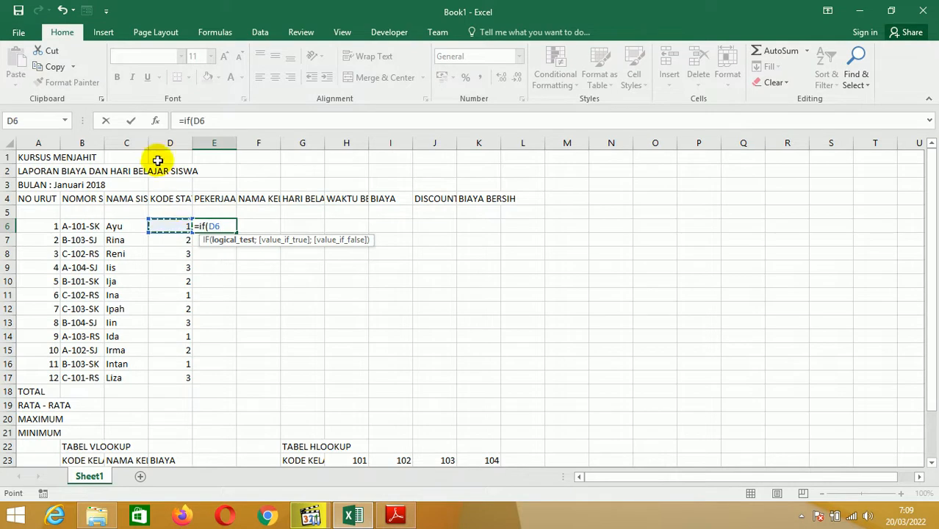
pyautogui.write('="1')
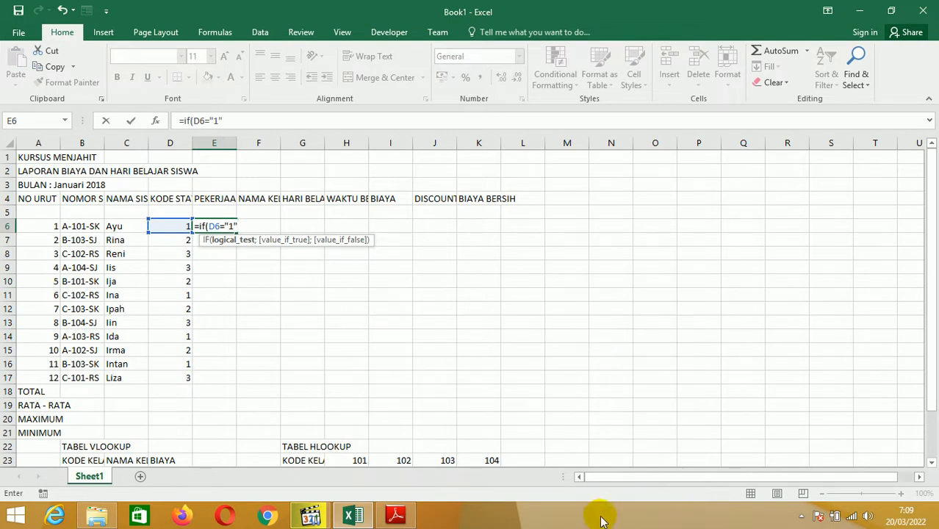
# Check the assignment PDF and add "PNS" as the value if true in the E6 formula
pyautogui.click(395, 515)
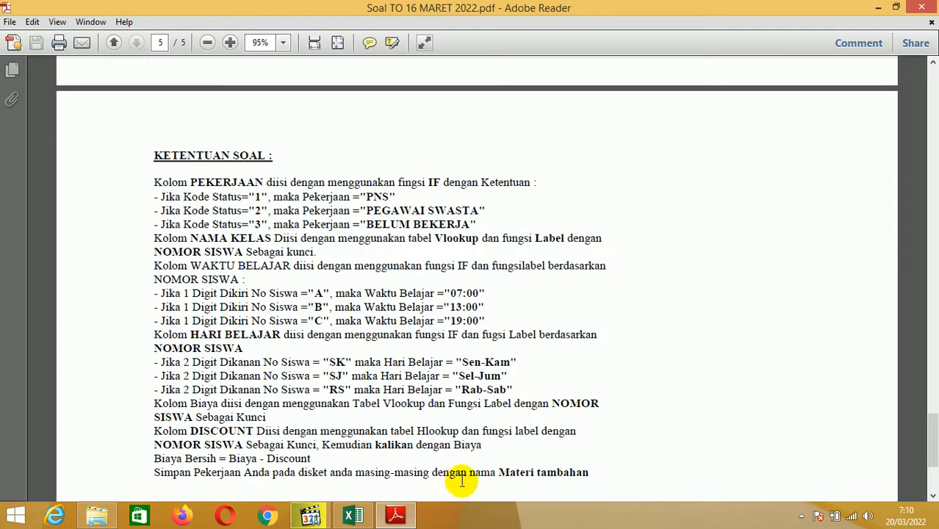
pyautogui.click(401, 518)
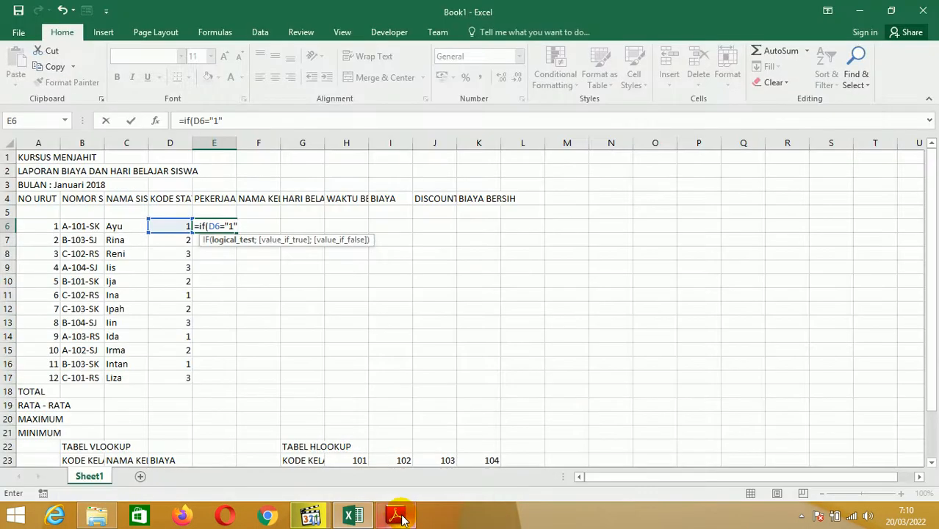
pyautogui.write(';')
pyautogui.click(401, 518)
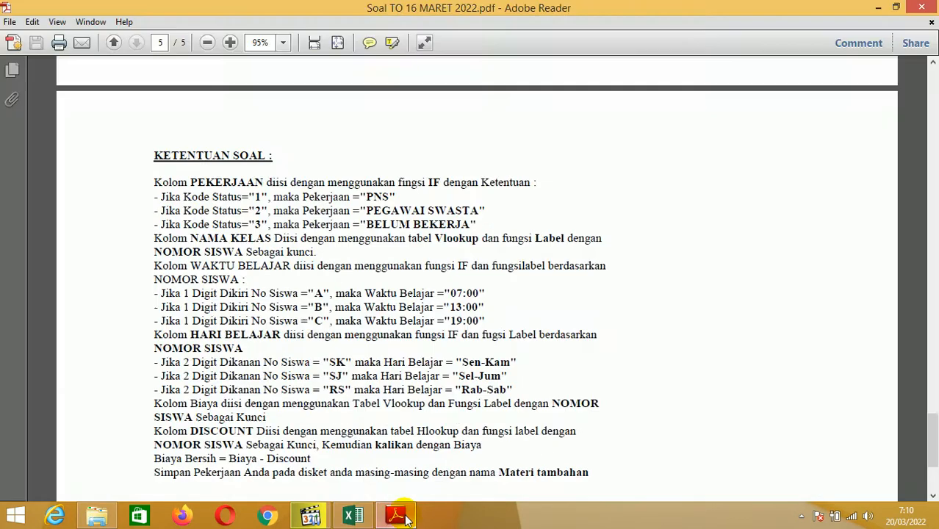
pyautogui.click(405, 518)
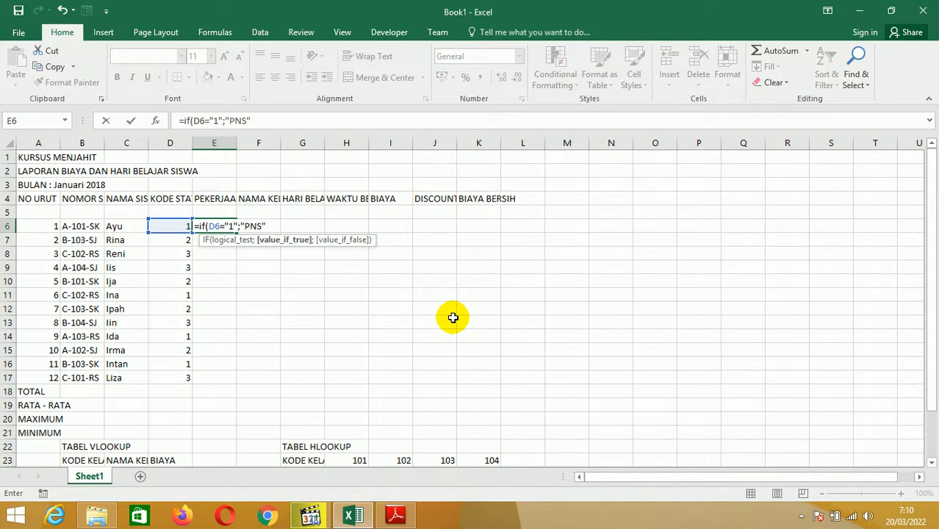
pyautogui.write(';')
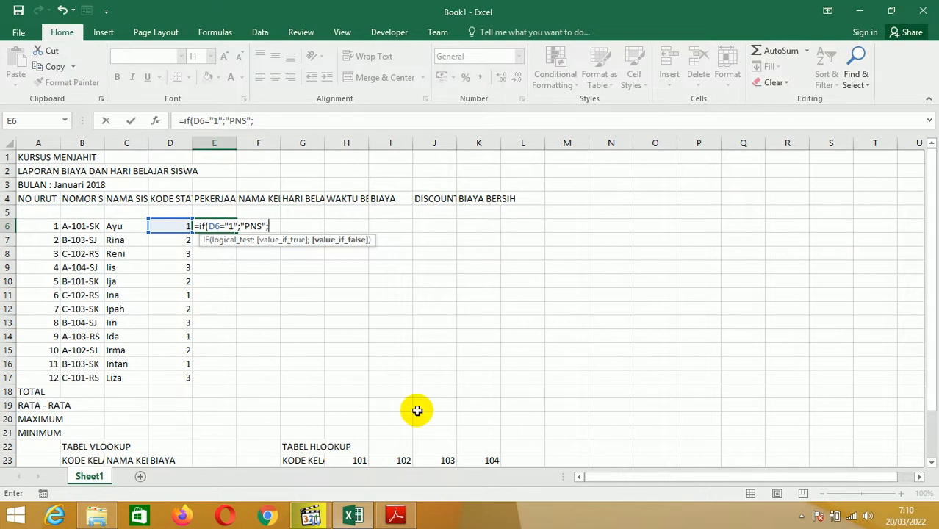
# Nest a second IF as the value if false in the E6 formula, testing whether D6 equals "2"
pyautogui.click(395, 514)
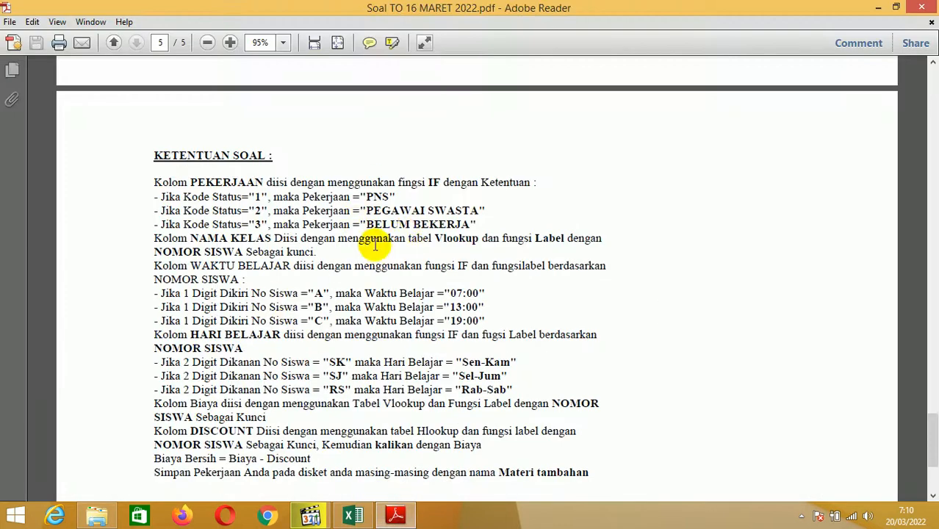
pyautogui.click(395, 516)
pyautogui.write('I')
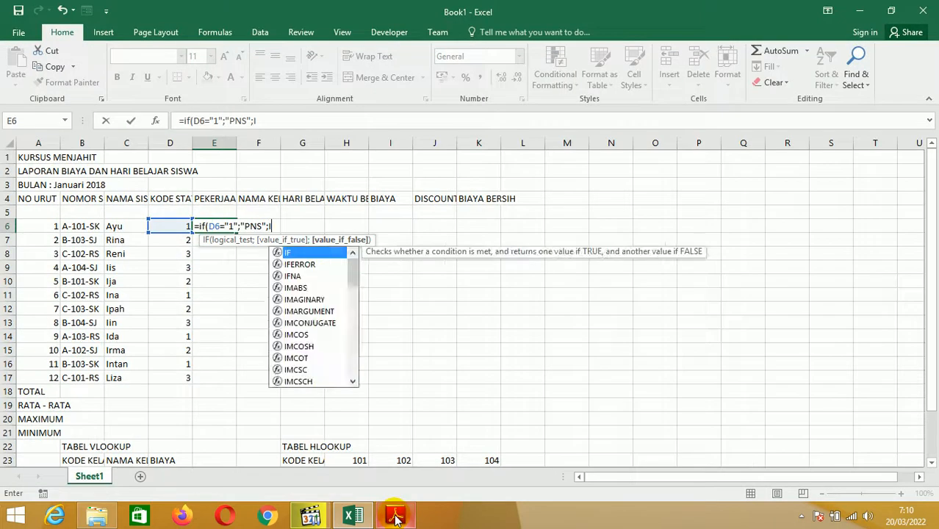
pyautogui.write('F(')
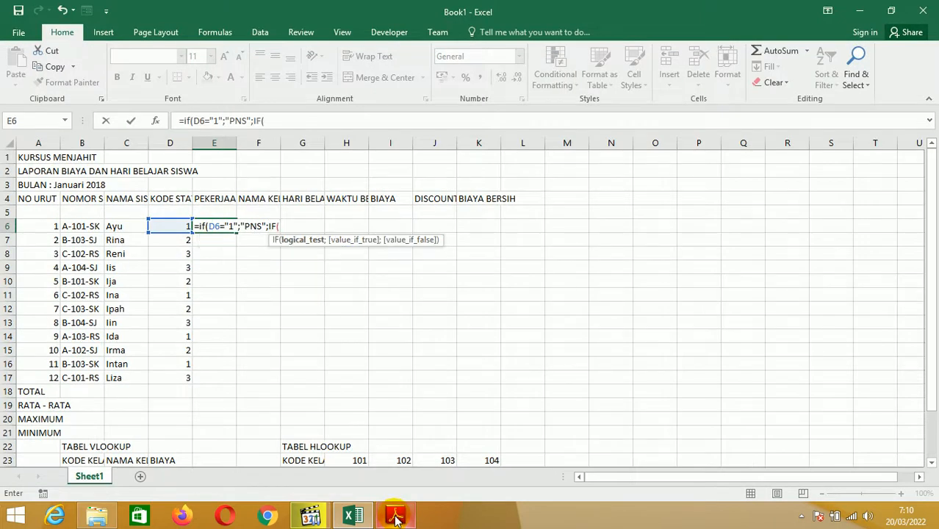
pyautogui.click(166, 226)
pyautogui.write('="2')
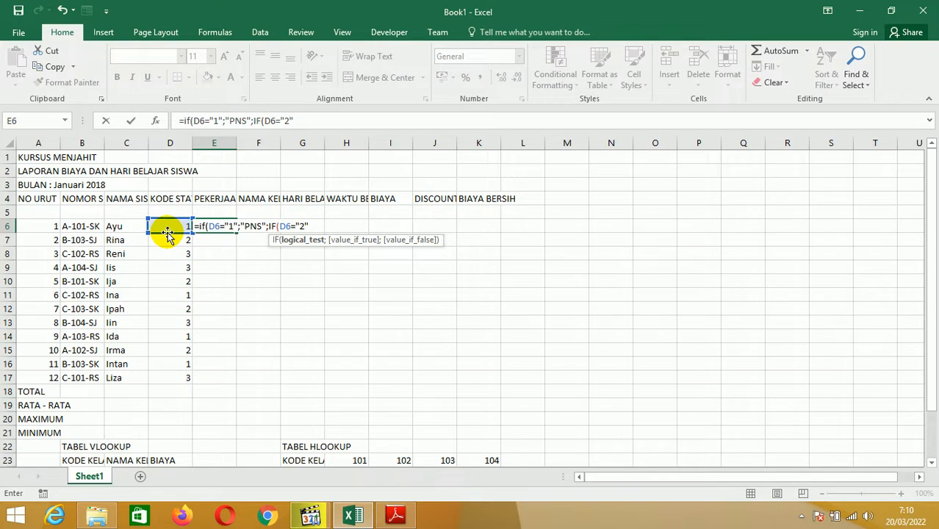
pyautogui.write('";')
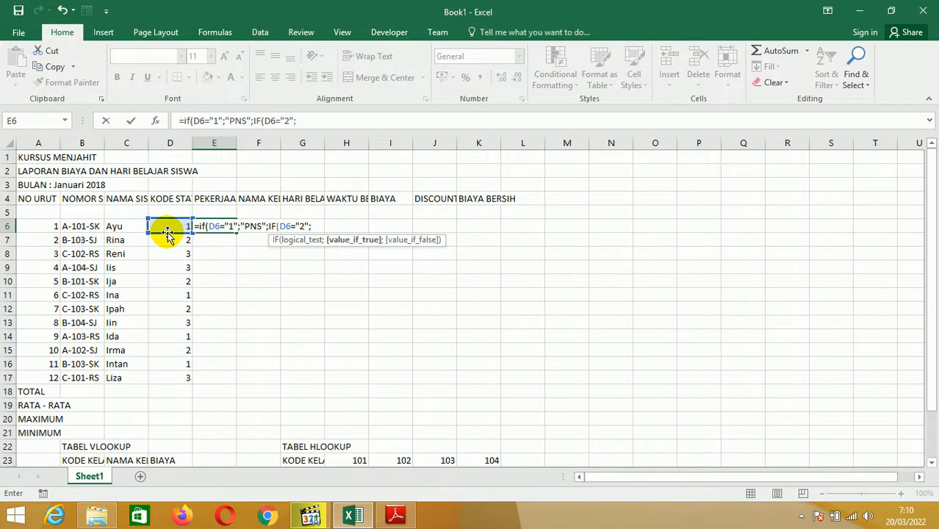
# Complete the nested IF in E6 with "PEGAWAI SWASTA" if true and "BELUM BEKERJA" if false, and enter the formula
pyautogui.write('"PEGAW')
pyautogui.write('AI SAWS')
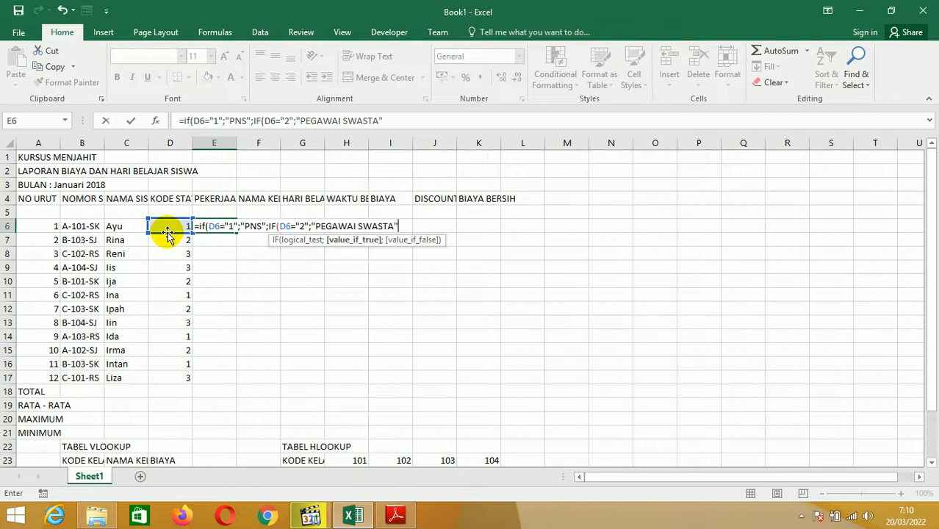
pyautogui.write(';"BELUM BEKERJA')
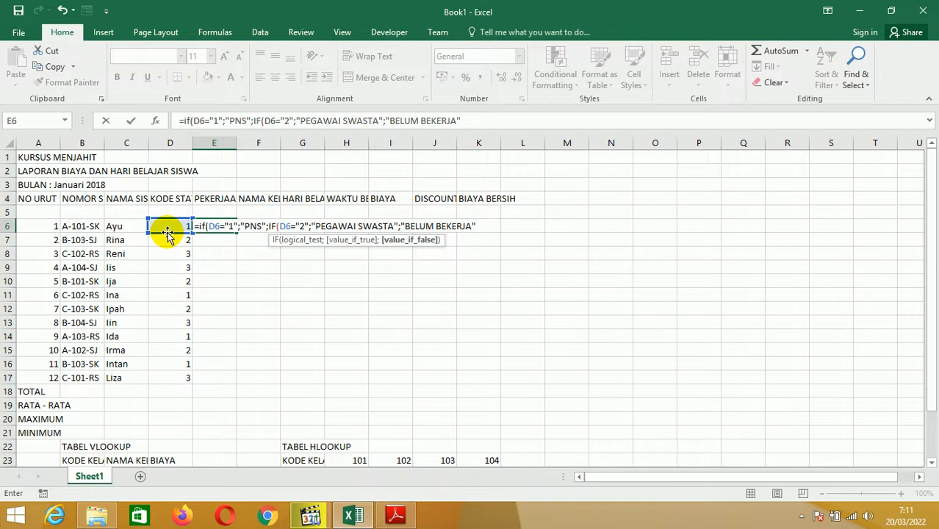
pyautogui.write(')')
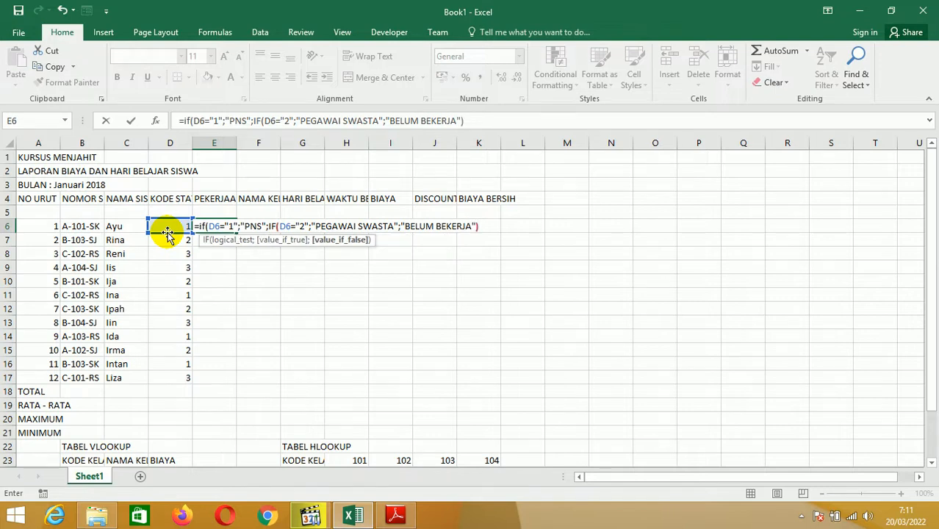
pyautogui.press('Return')
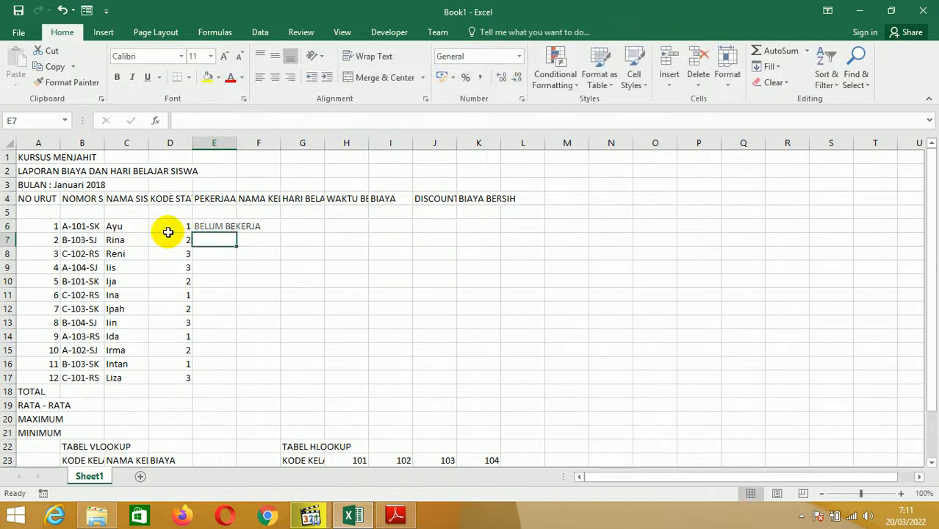
# Fill the PEKERJAAN formula from E6 down through E17
pyautogui.press('Up')
pyautogui.hotkey('shift', 'Down')
pyautogui.hotkey('shift', 'Down')
pyautogui.hotkey('shift', 'Down')
pyautogui.hotkey('shift', 'Down')
pyautogui.hotkey('shift', 'Down')
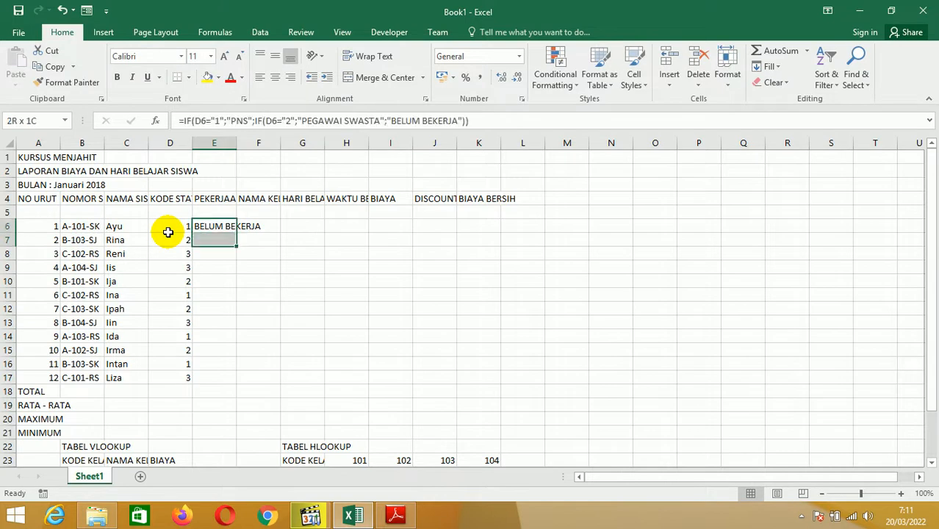
pyautogui.hotkey('shift', 'Down')
pyautogui.hotkey('shift', 'Down')
pyautogui.hotkey('shift', 'Down')
pyautogui.hotkey('shift', 'Down')
pyautogui.hotkey('shift', 'Down')
pyautogui.hotkey('shift', 'Down')
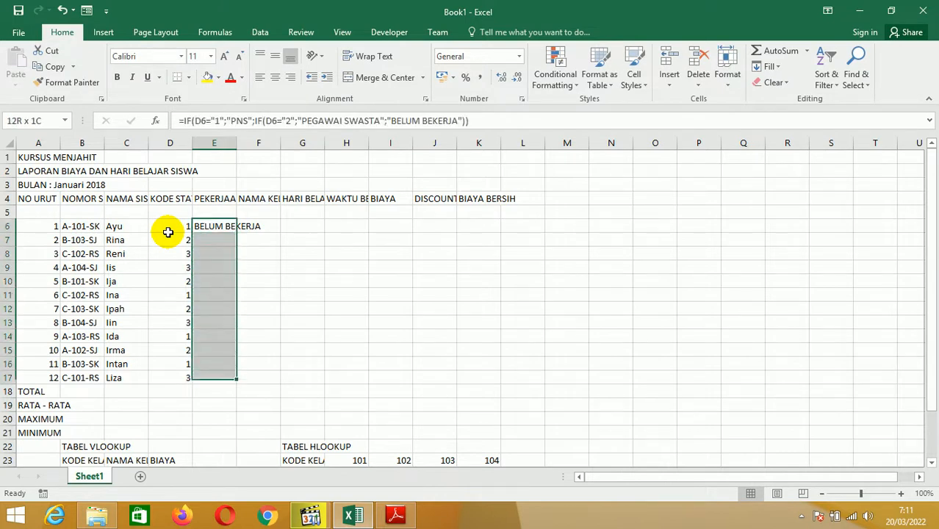
pyautogui.hotkey('ctrl', 'd')
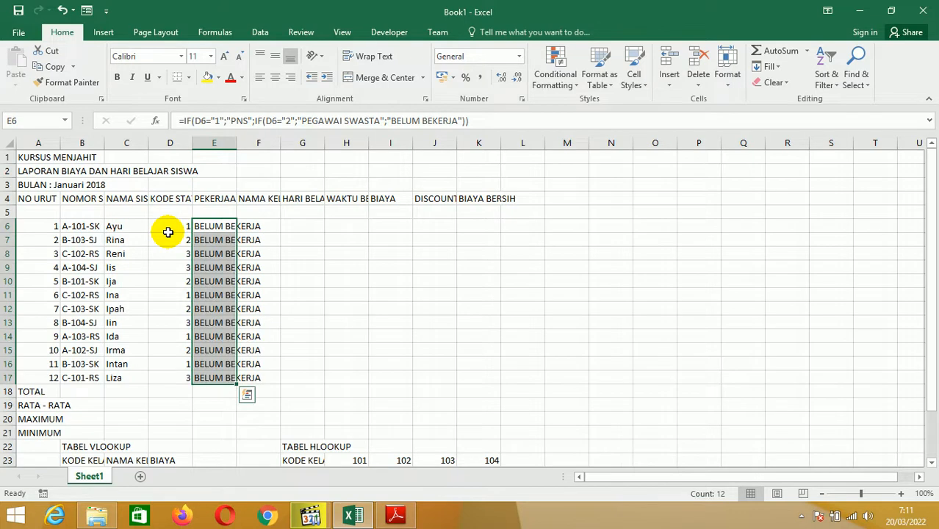
pyautogui.click(301, 279)
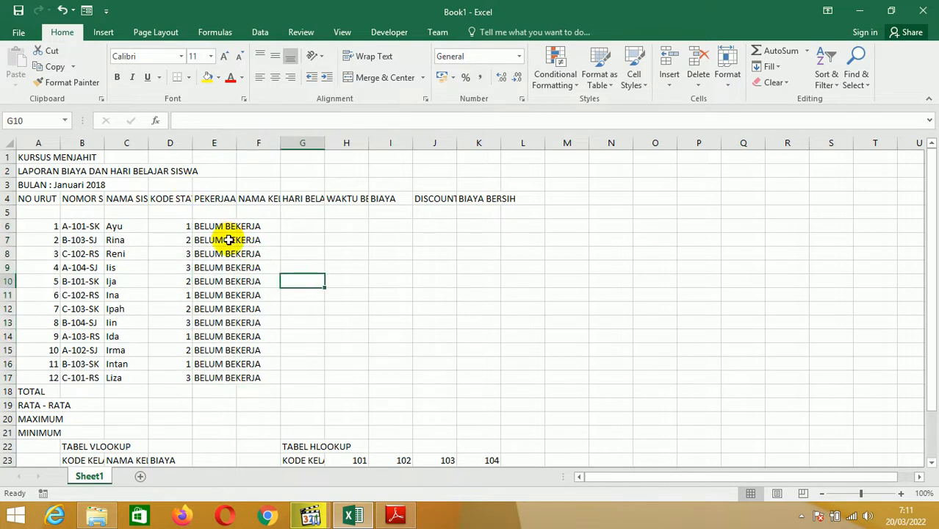
# Reread the PEKERJAAN conditions in the assignment PDF and return to the Excel workbook
pyautogui.click(376, 472)
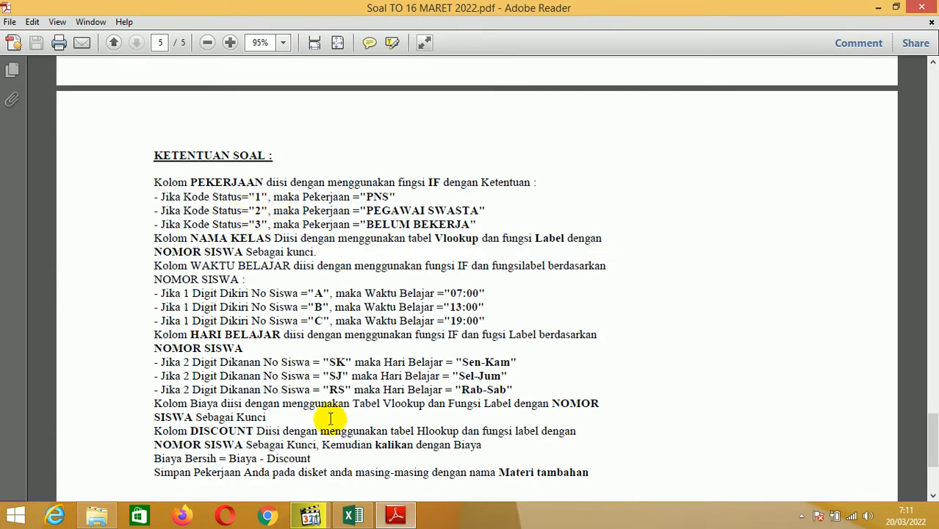
pyautogui.click(393, 516)
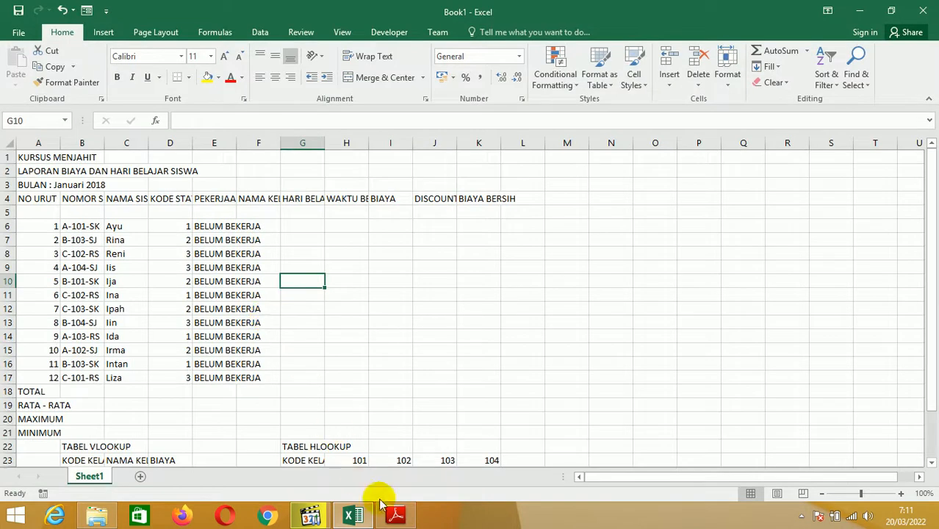
pyautogui.click(353, 516)
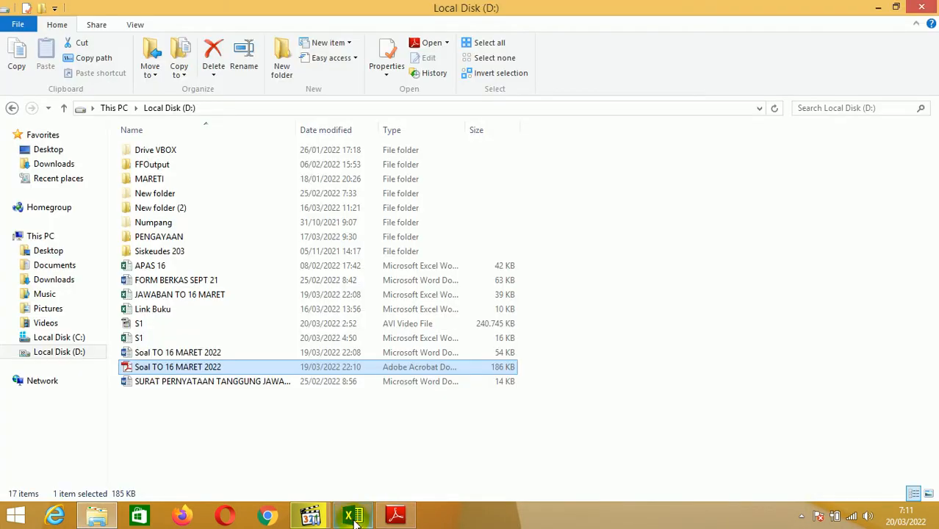
pyautogui.click(395, 516)
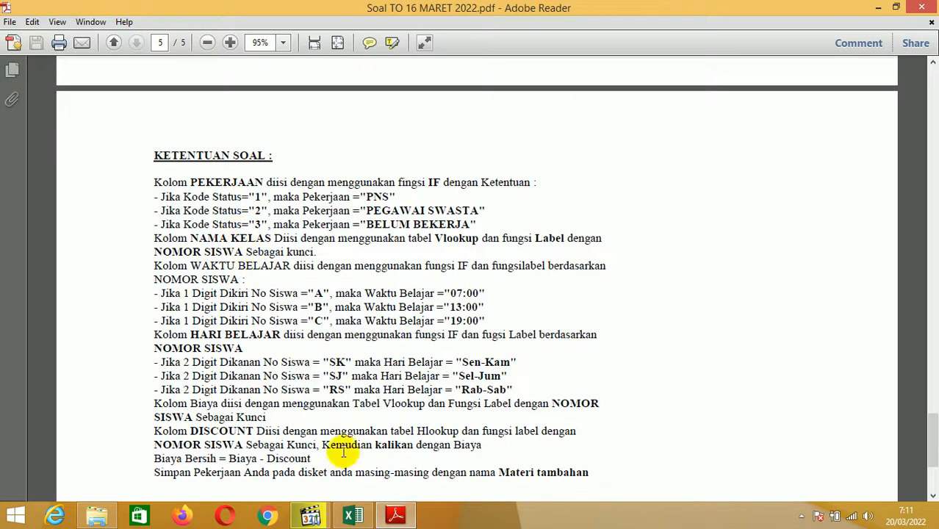
pyautogui.click(354, 517)
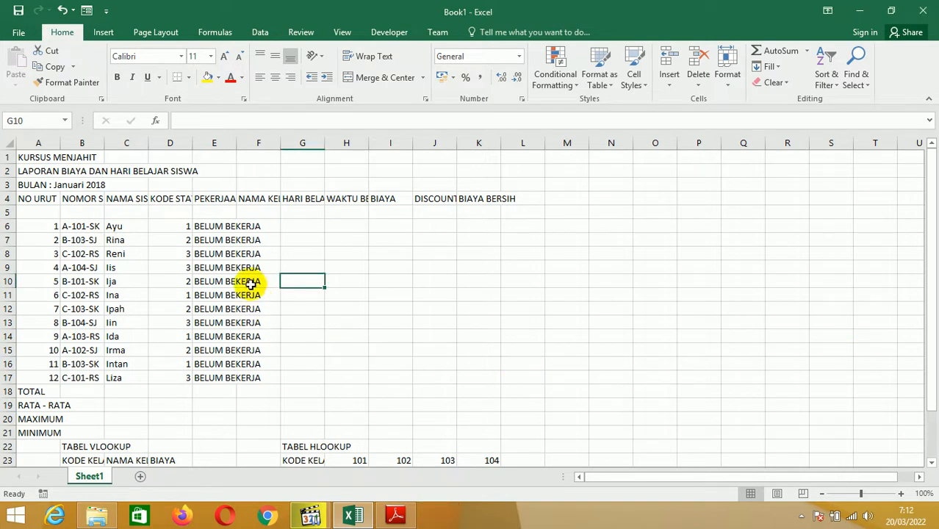
# Examine how the IF formula in cell E6 compares D6 with the quoted status codes, leaving the formula as it is
pyautogui.click(209, 229)
pyautogui.click(209, 230)
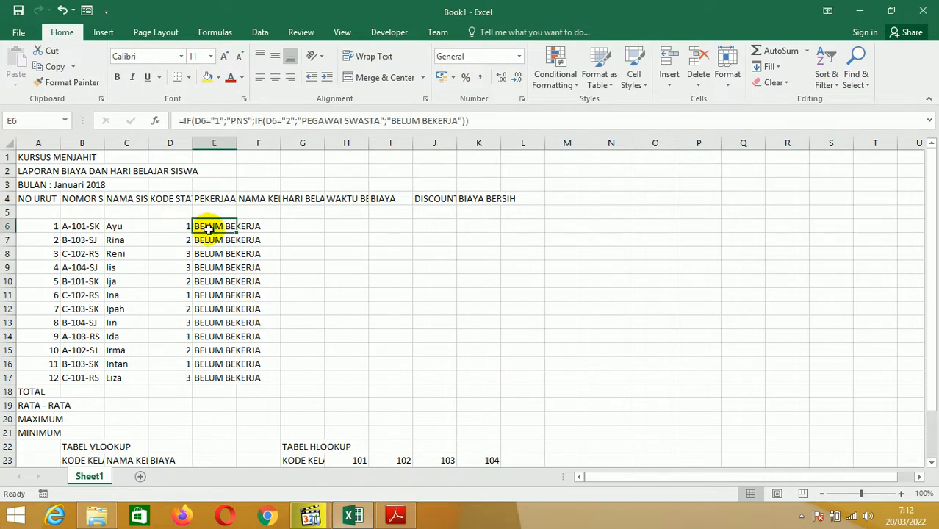
pyautogui.doubleClick(210, 230)
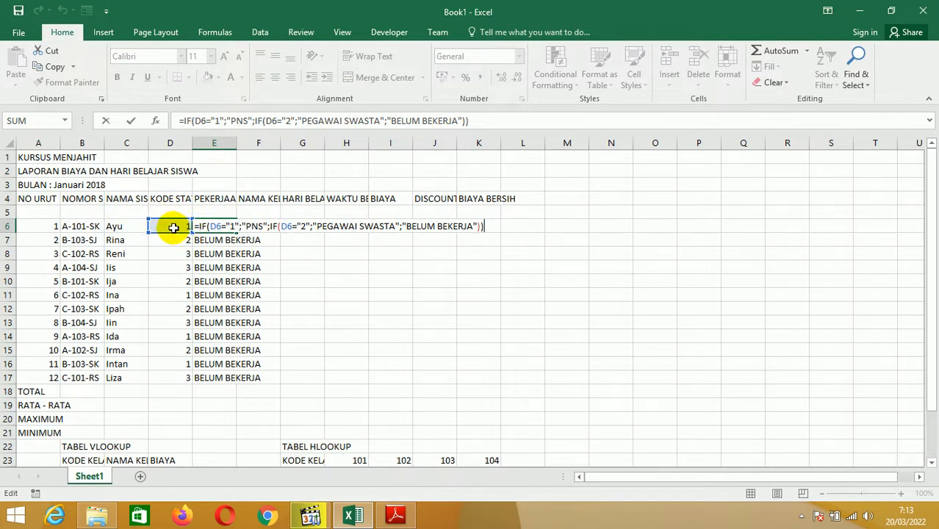
pyautogui.doubleClick(219, 226)
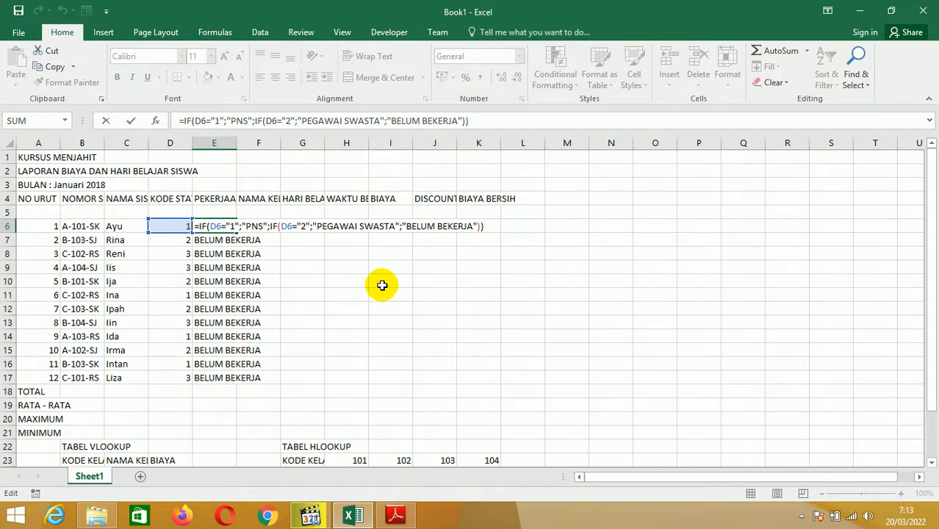
pyautogui.press('Return')
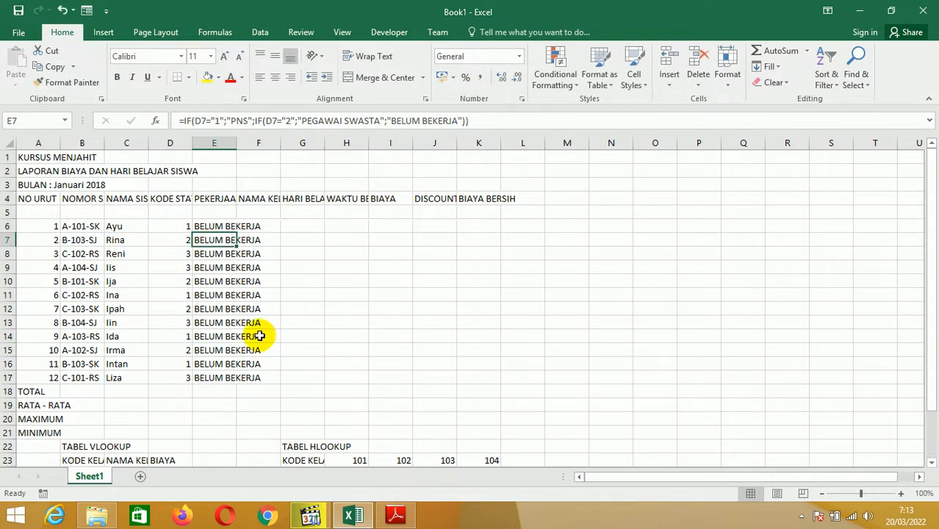
# Re-enter the status codes in D6, D7 and D8 as the text values 1, 2 and 3
pyautogui.click(178, 225)
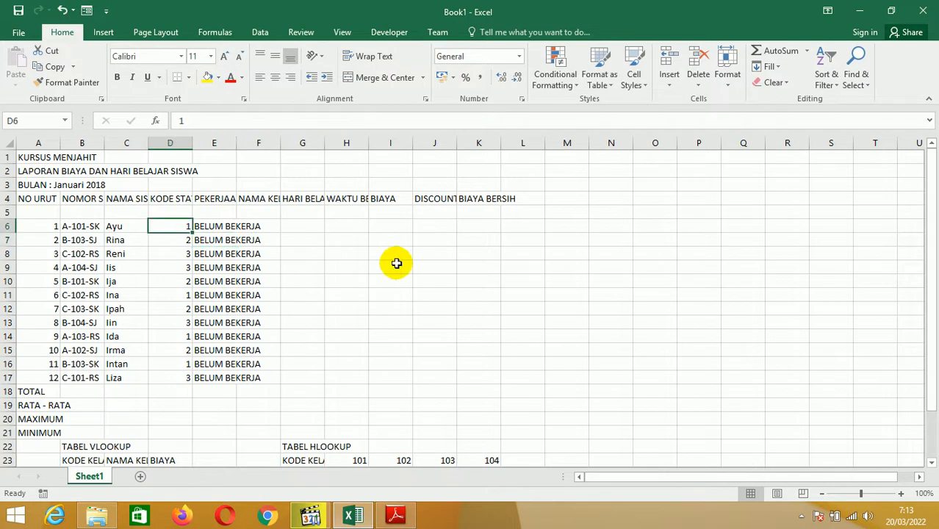
pyautogui.write("'")
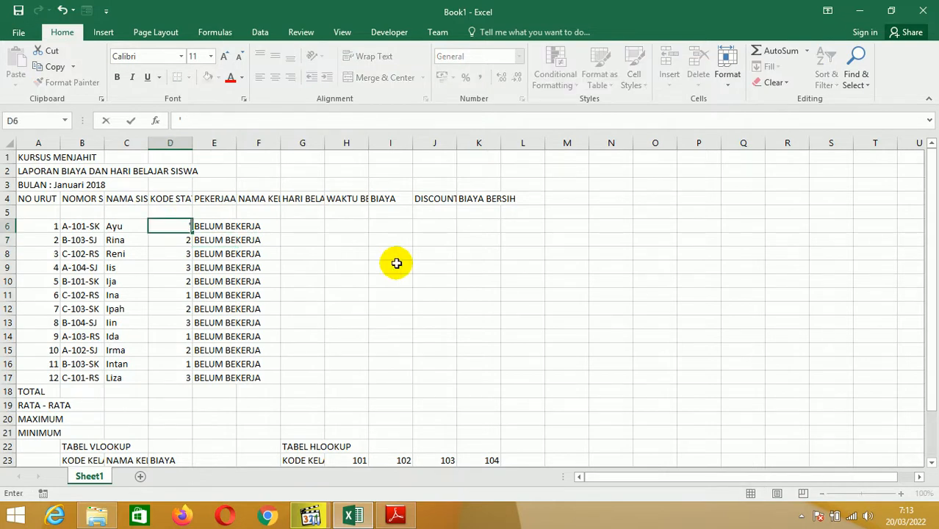
pyautogui.press('Return')
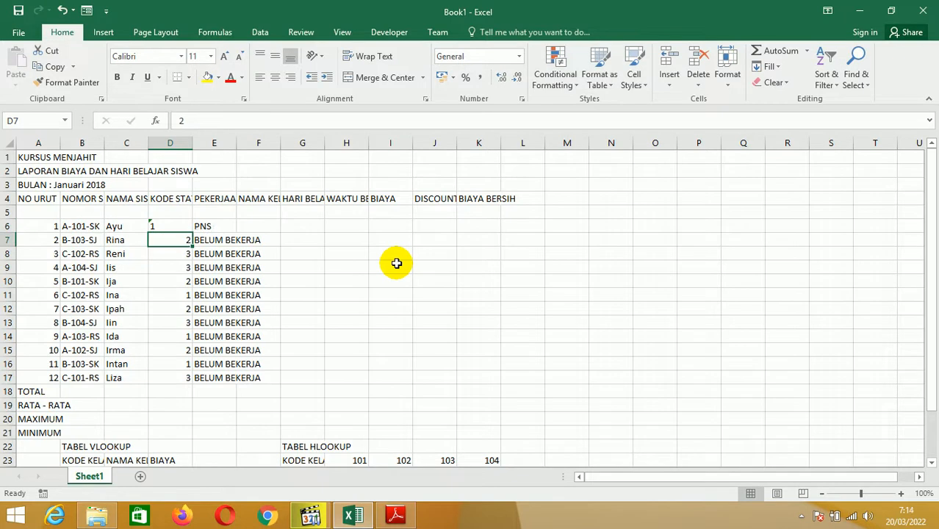
pyautogui.write("'")
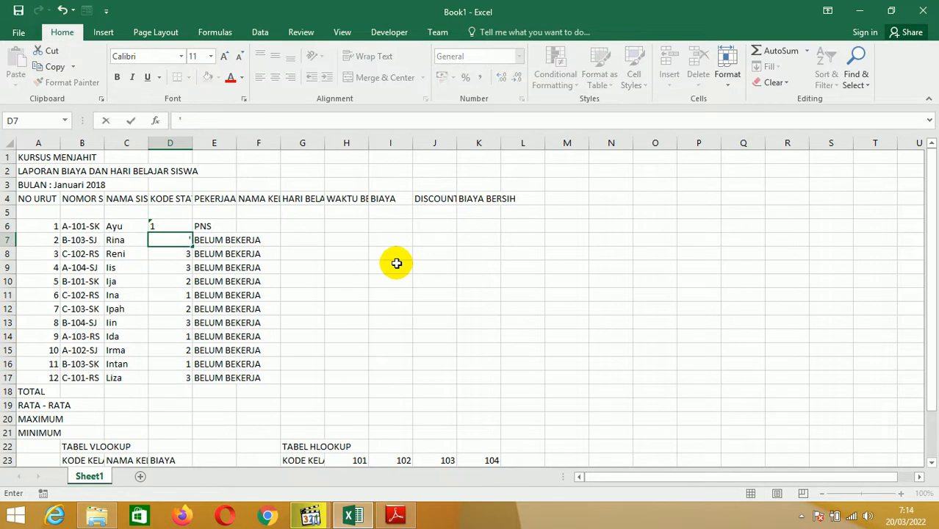
pyautogui.press('Return')
pyautogui.write("'")
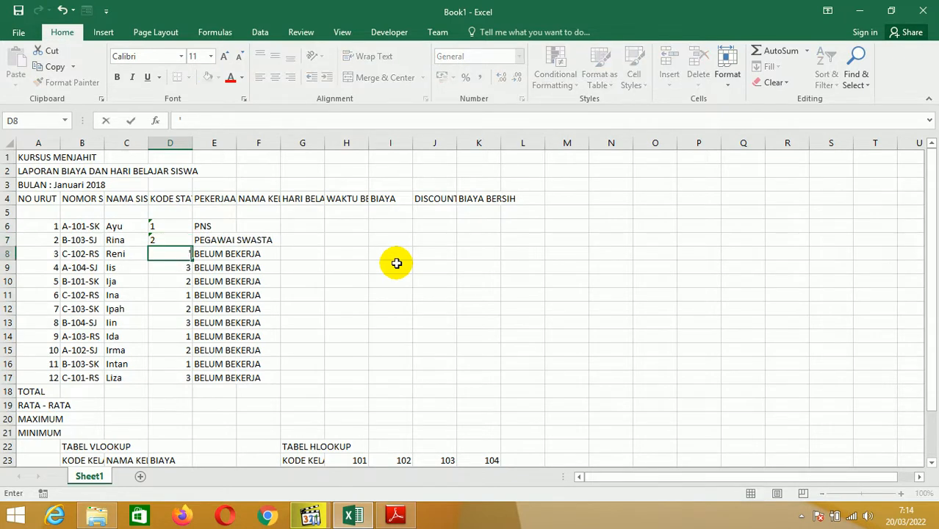
pyautogui.write('3')
pyautogui.press('Return')
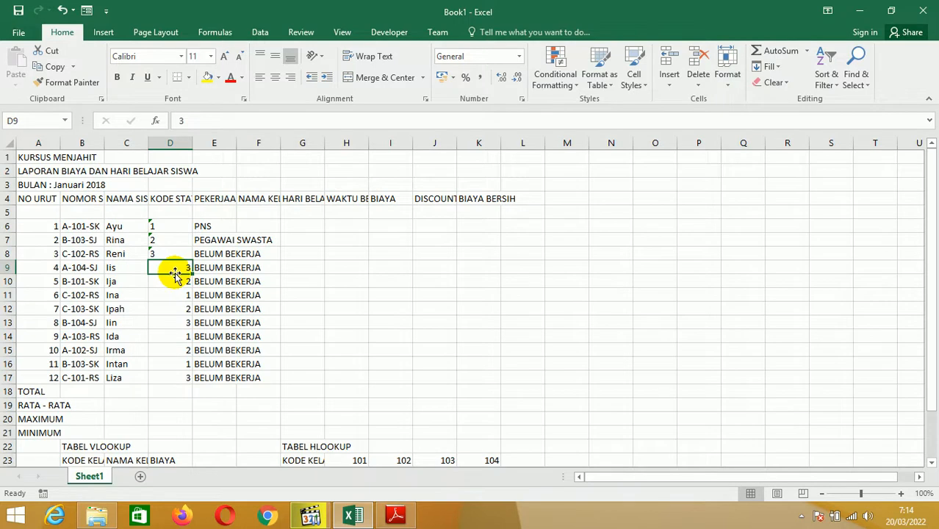
# Undo the text status code entries in D6 to D8
pyautogui.hotkey('ctrl', 'z')
pyautogui.hotkey('ctrl', 'z')
pyautogui.hotkey('ctrl', 'z')
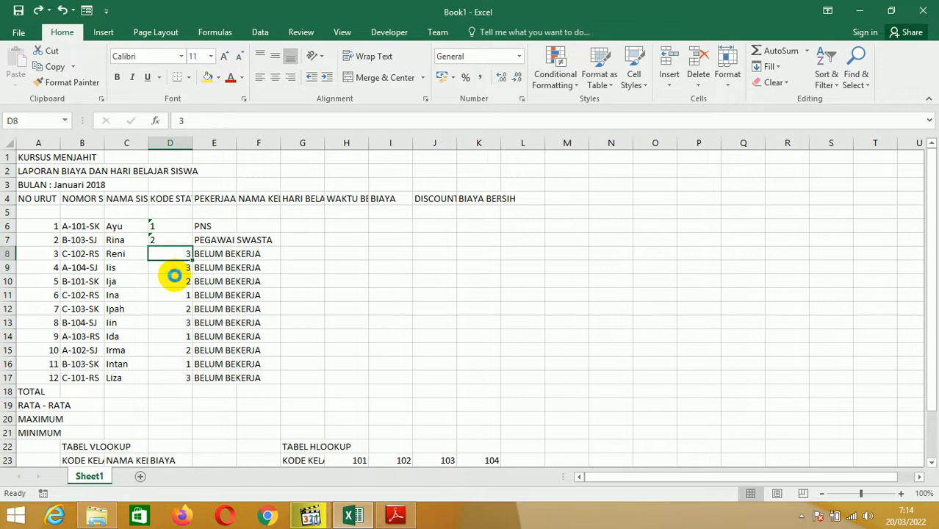
# Remove the quotation marks around the codes 1 and 2 in the E6 IF formula, and enter it
pyautogui.click(212, 226)
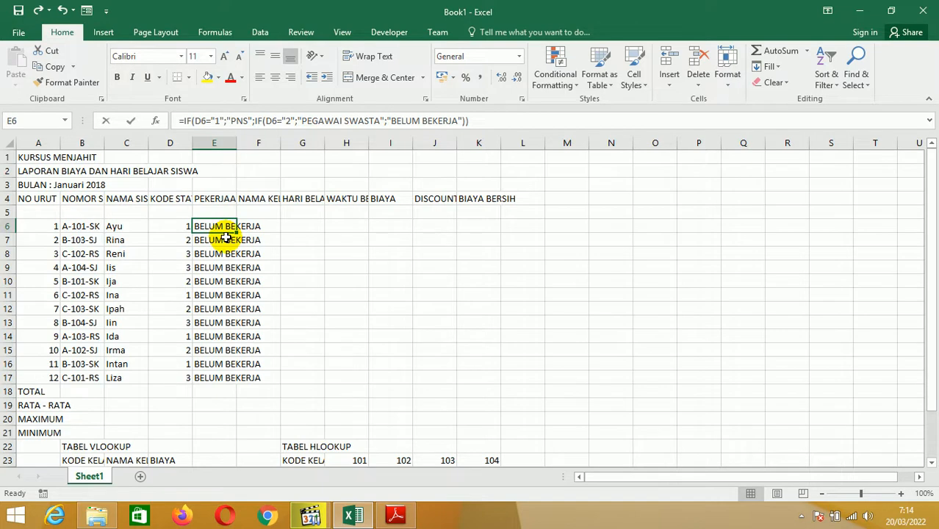
pyautogui.press('F2')
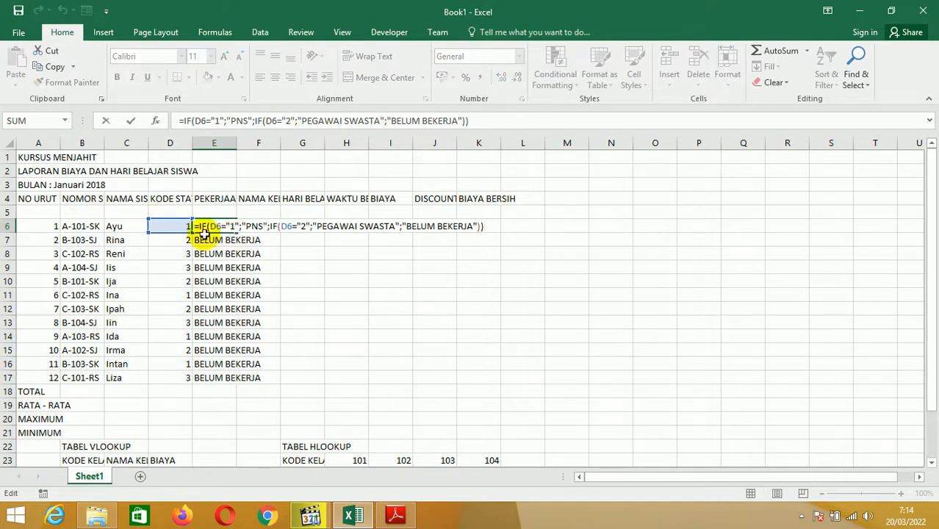
pyautogui.click(230, 226)
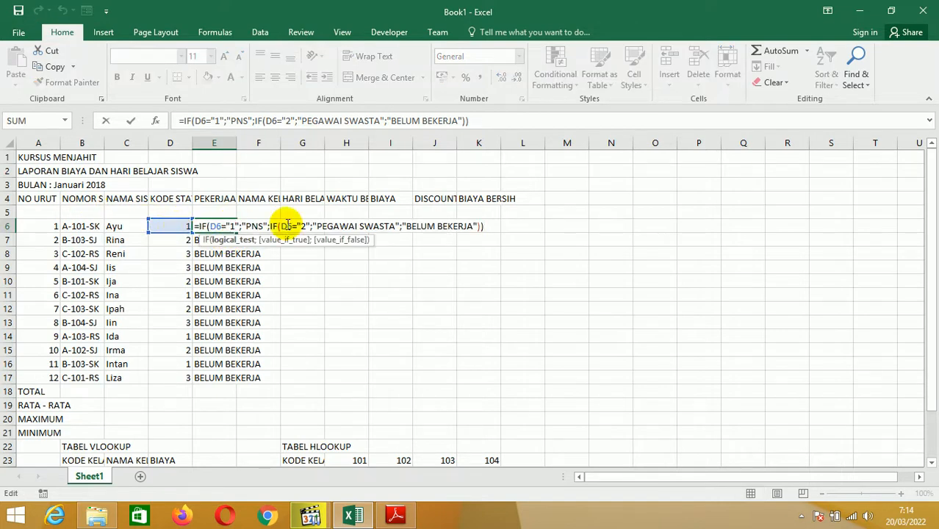
pyautogui.press('BackSpace')
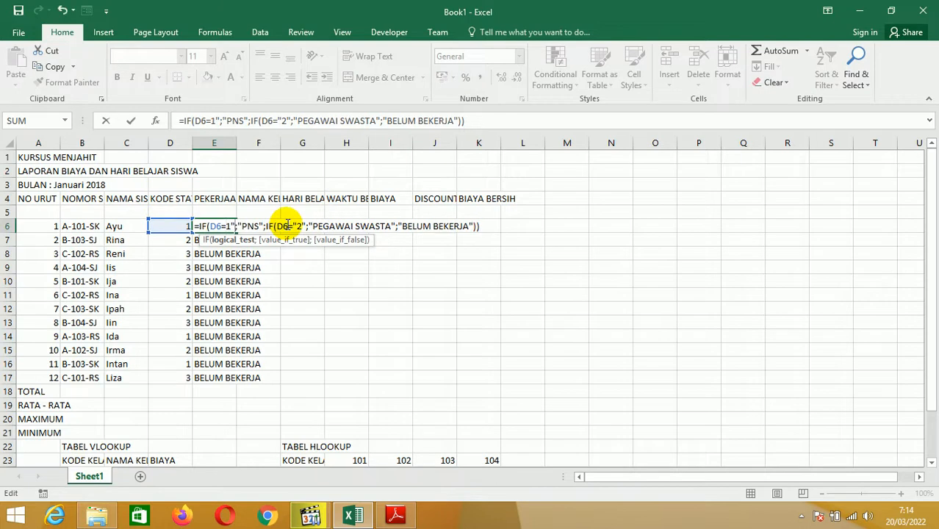
pyautogui.press('BackSpace')
pyautogui.press('Right')
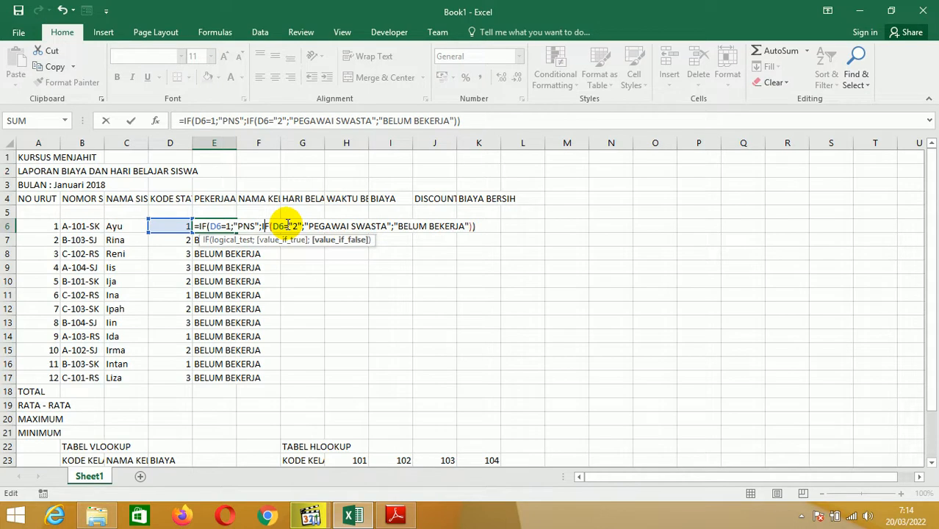
pyautogui.click(288, 226)
pyautogui.press('BackSpace')
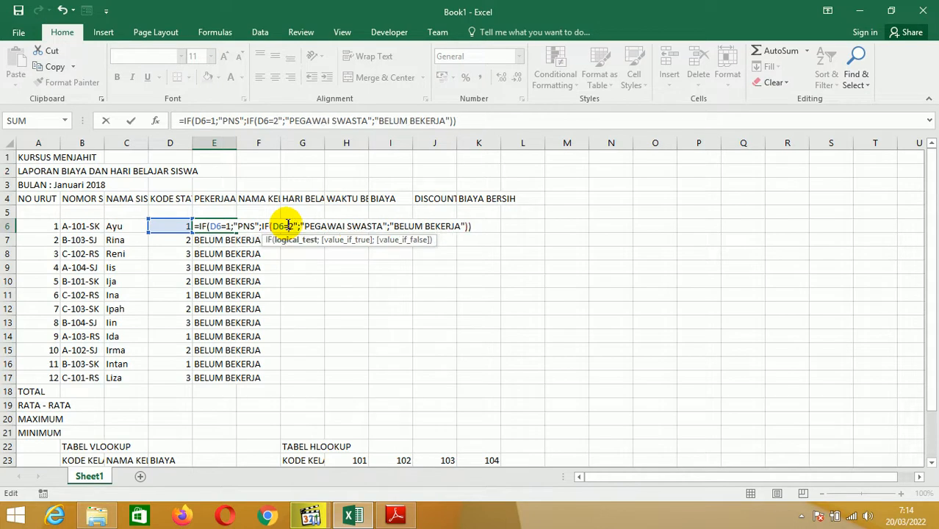
pyautogui.press('Delete')
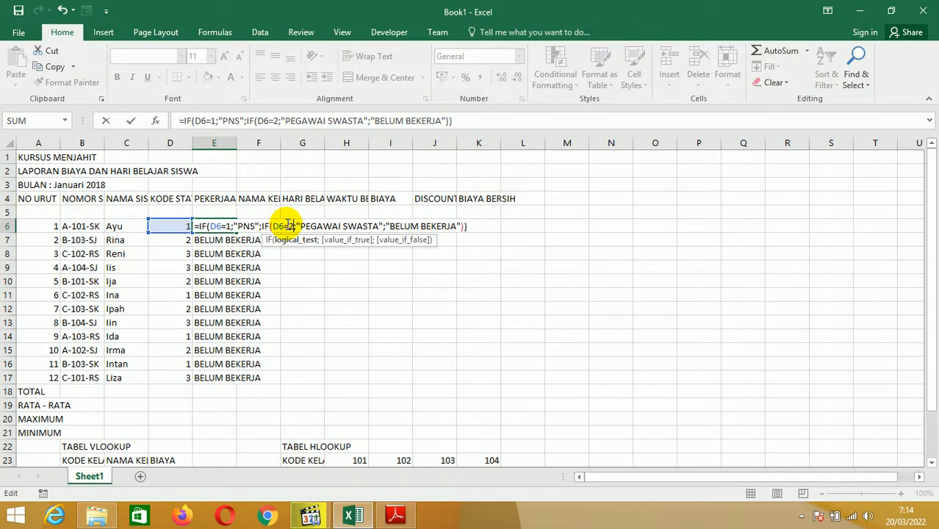
pyautogui.hotkey('ctrl', 'Return')
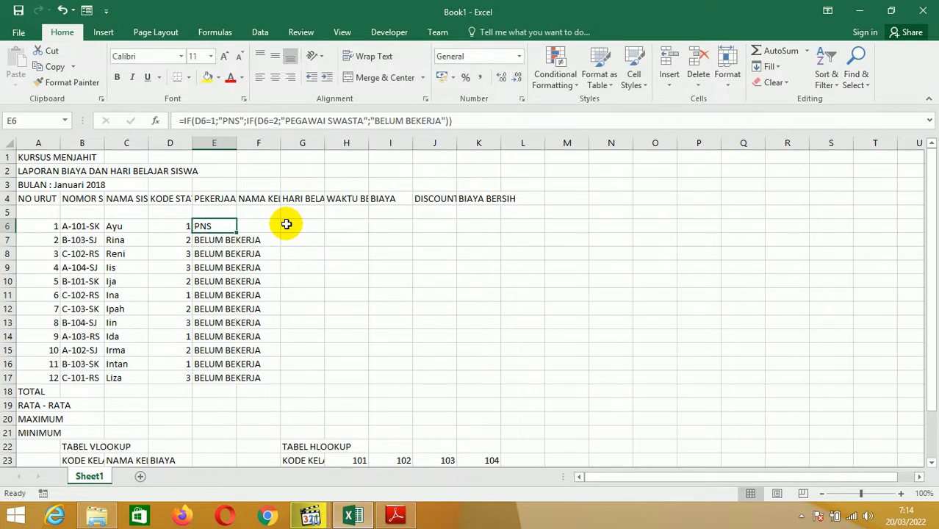
# Fill the IF formula with unquoted codes from E6 down through E17
pyautogui.hotkey('shift', 'Down')
pyautogui.hotkey('shift', 'Down')
pyautogui.hotkey('shift', 'Down')
pyautogui.hotkey('shift', 'Down')
pyautogui.hotkey('shift', 'Down')
pyautogui.hotkey('shift', 'Down')
pyautogui.hotkey('shift', 'Down')
pyautogui.hotkey('shift', 'Down')
pyautogui.hotkey('shift', 'Down')
pyautogui.hotkey('shift', 'Down')
pyautogui.hotkey('shift', 'Down')
pyautogui.hotkey('ctrl', 'd')
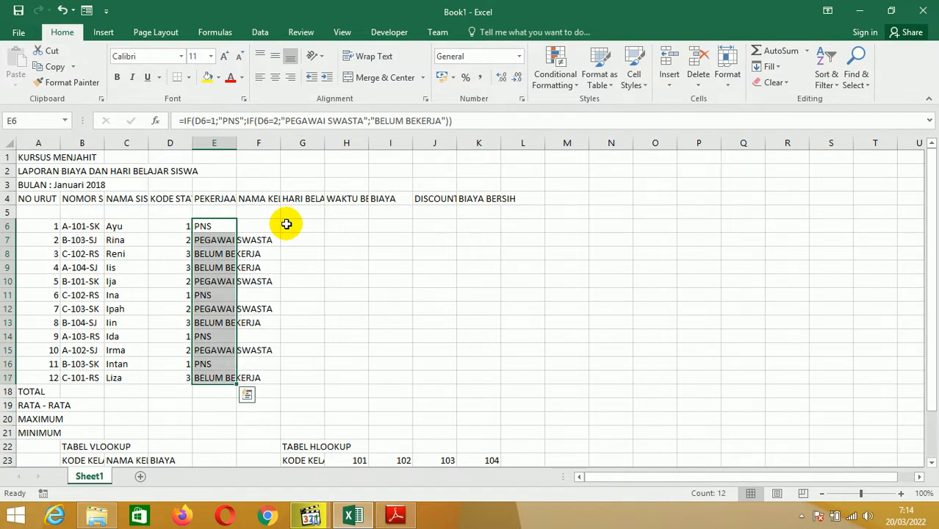
# Widen column E to fit its text, and recheck the quoted status codes in the assignment PDF before returning to the Excel workbook
pyautogui.moveTo(235, 144); pyautogui.dragTo(298, 143)
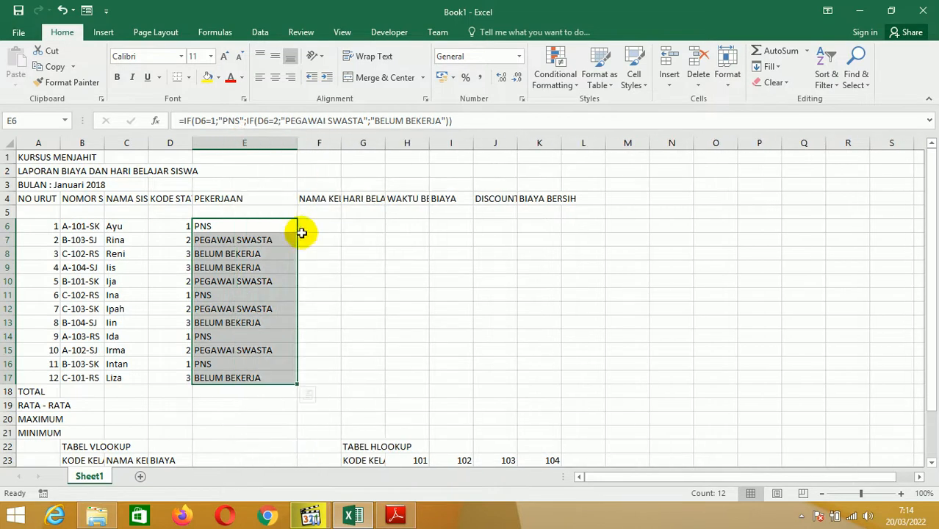
pyautogui.click(243, 252)
pyautogui.click(235, 226)
pyautogui.click(395, 515)
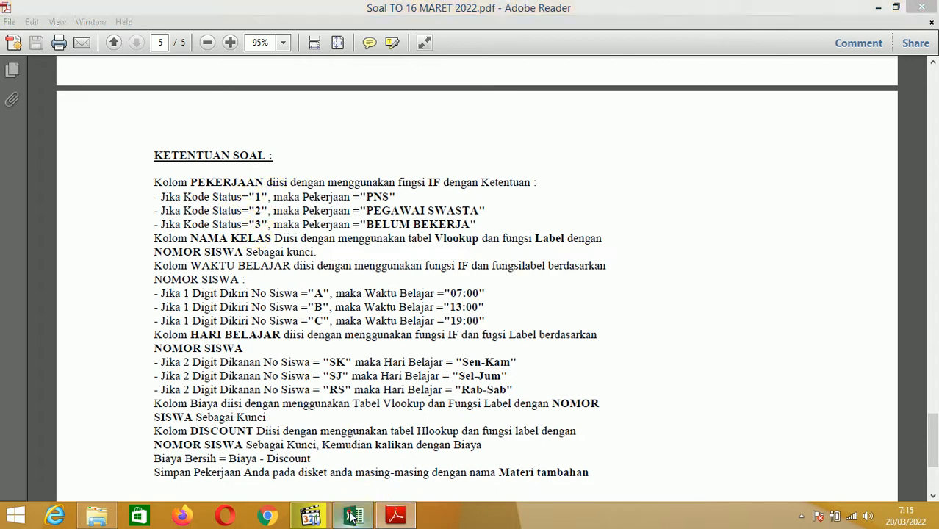
pyautogui.click(353, 514)
# Undo the column E widening, the fill down to E17 and the removal of quotation marks in the E6 formula
pyautogui.hotkey('ctrl', 'z')
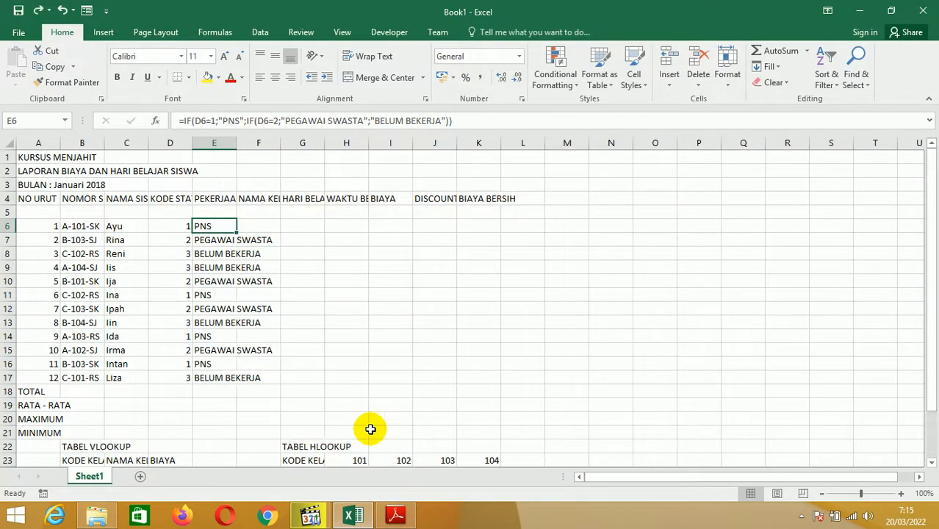
pyautogui.hotkey('ctrl', 'z')
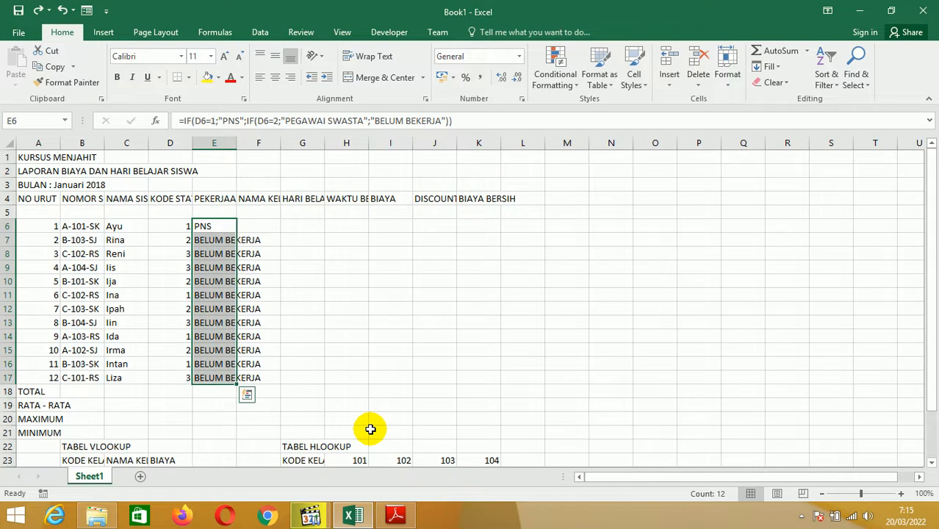
pyautogui.hotkey('ctrl', 'z')
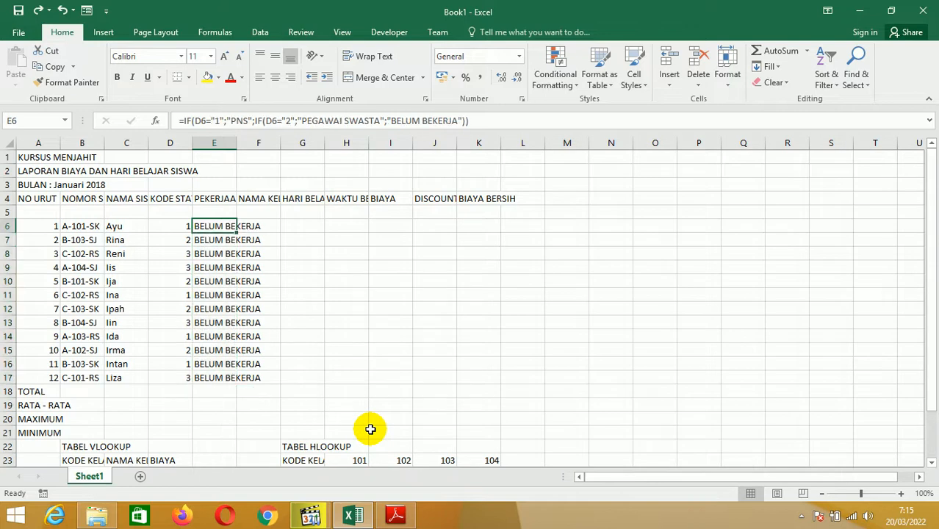
# Enter the status codes in D6 to D9 as text with leading apostrophes: 1, 2, 3 and 4
pyautogui.click(183, 228)
pyautogui.write("'")
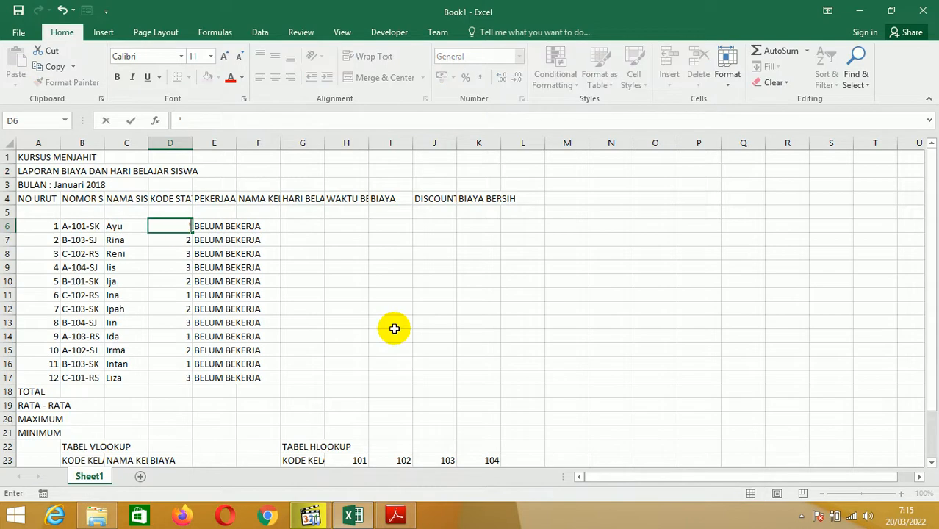
pyautogui.write('1')
pyautogui.press('Return')
pyautogui.write("'2")
pyautogui.press('Return')
pyautogui.write("'3")
pyautogui.press('Return')
pyautogui.write("'4")
pyautogui.press('Return')
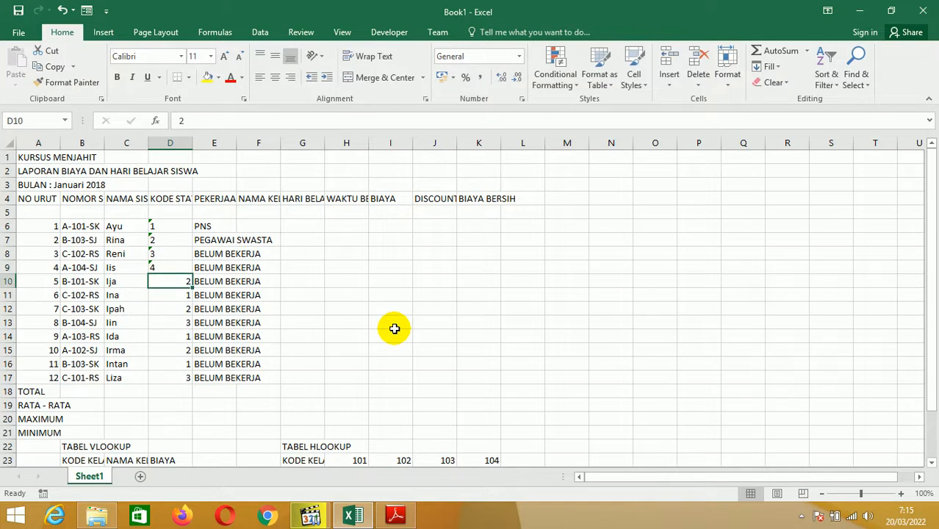
# Enter the status codes in D10 to D13 as text with leading apostrophes: 2, 1, 2 and 3
pyautogui.write("'")
pyautogui.press('Return')
pyautogui.write("'1")
pyautogui.press('Return')
pyautogui.write("'")
pyautogui.press('Return')
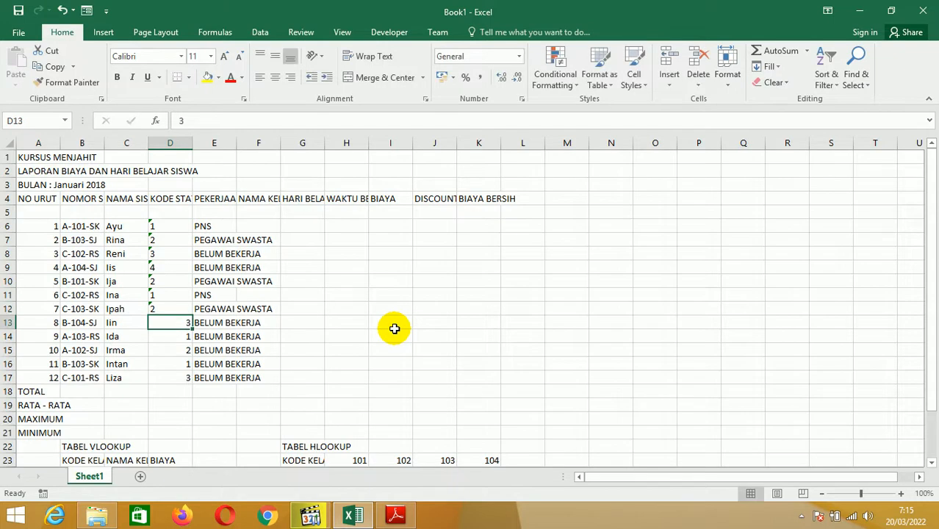
pyautogui.write("'")
pyautogui.press('Return')
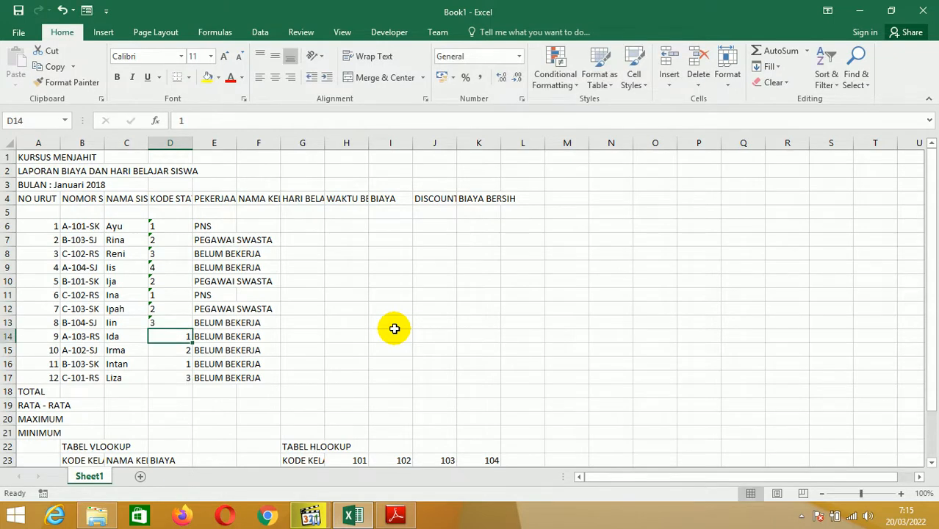
# Enter the status codes in D14 to D17 as text with leading apostrophes: 1, 2, 1 and 3
pyautogui.write("'")
pyautogui.write('1')
pyautogui.press('Return')
pyautogui.write("'2")
pyautogui.press('Return')
pyautogui.write("'1")
pyautogui.press('Return')
pyautogui.write("'")
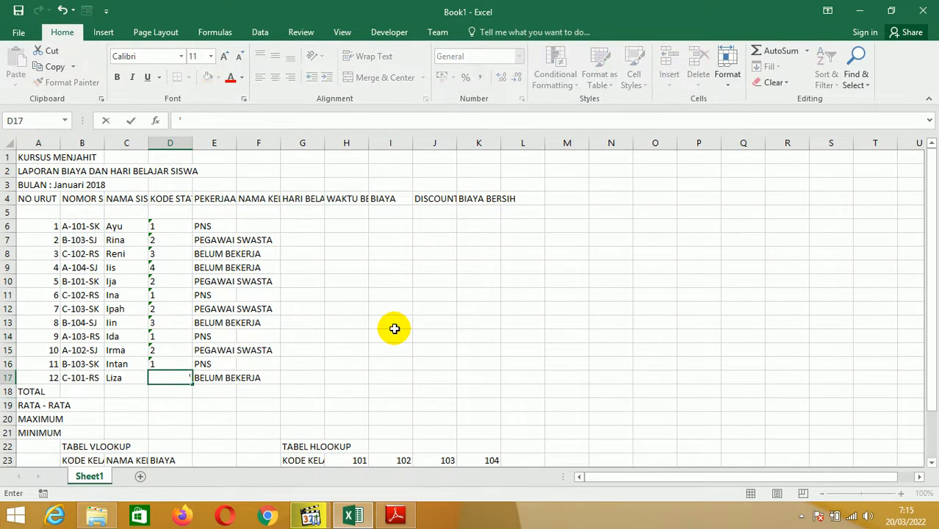
pyautogui.write('3')
pyautogui.press('Return')
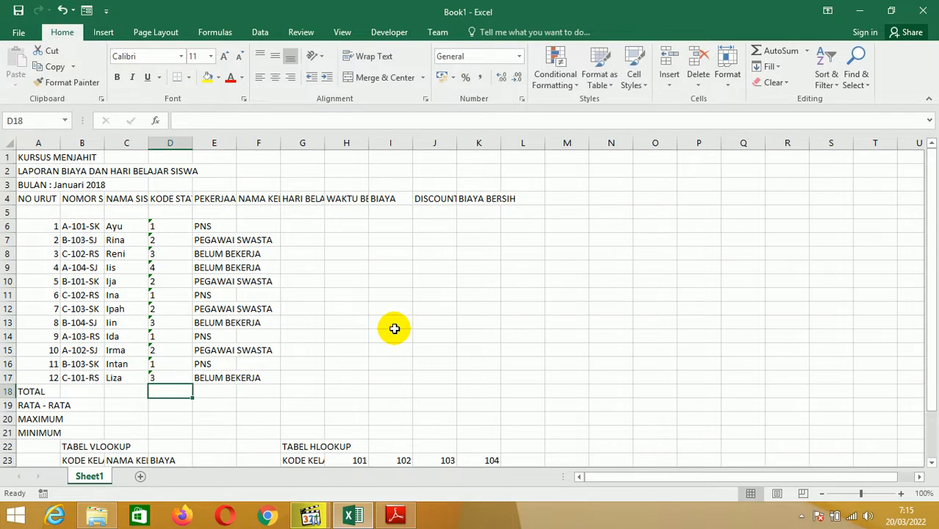
# Check the column rules in the assignment PDF, and widen the PEKERJAAN and NAMA KELAS columns in the Excel workbook
pyautogui.click(395, 515)
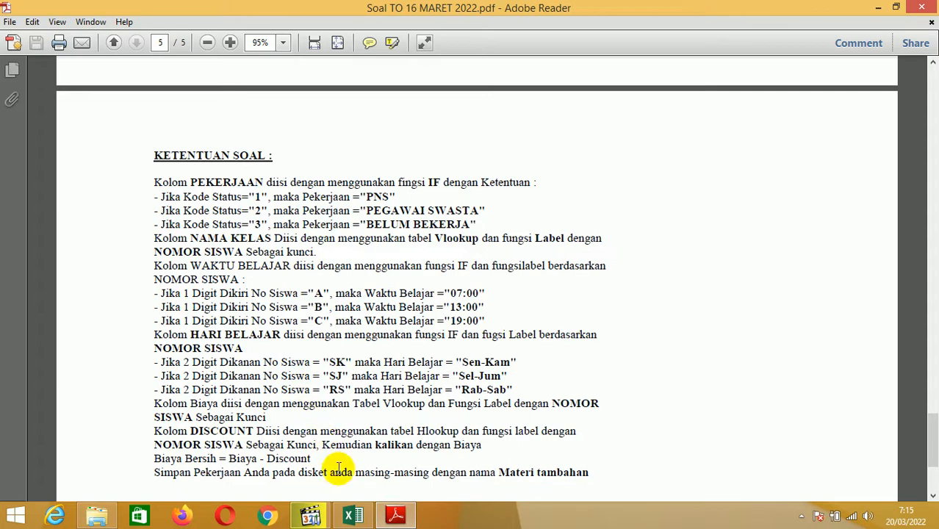
pyautogui.click(353, 515)
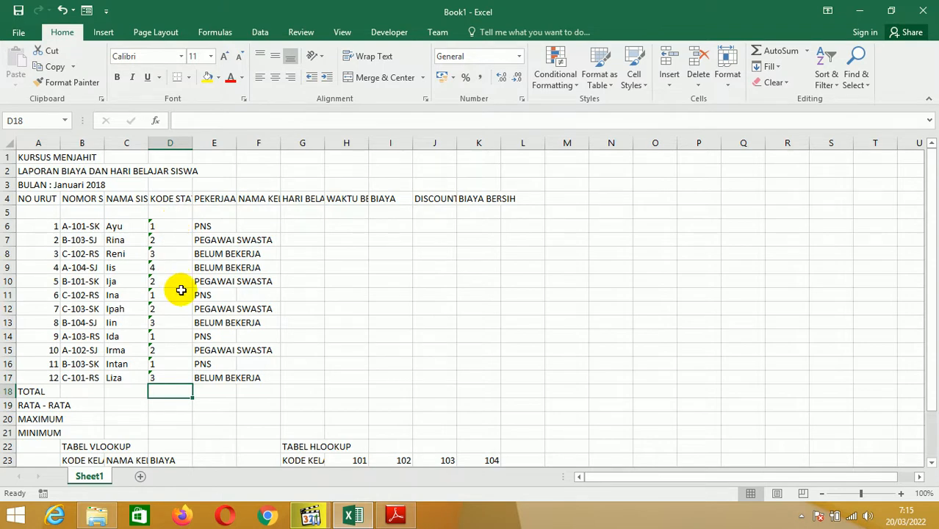
pyautogui.moveTo(235, 142); pyautogui.dragTo(367, 147)
pyautogui.click(319, 226)
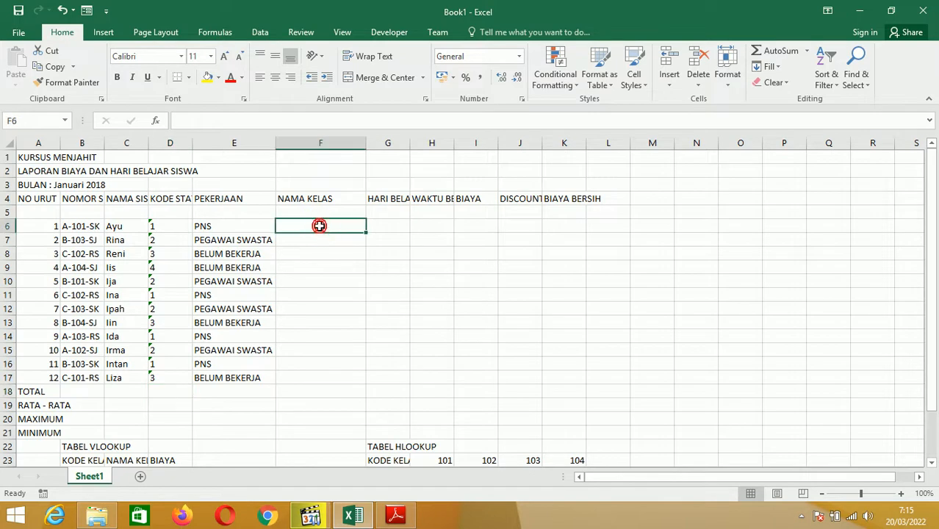
# Review the NAMA KELAS rule in the assignment PDF and the lookup tables in Excel, and widen column B to fit the NOMOR SISWA heading
pyautogui.click(395, 515)
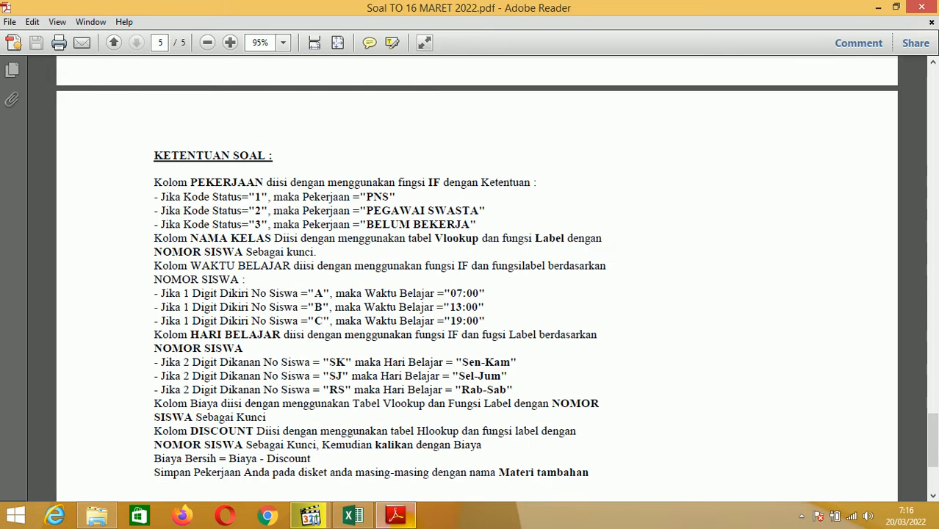
pyautogui.moveTo(397, 518)
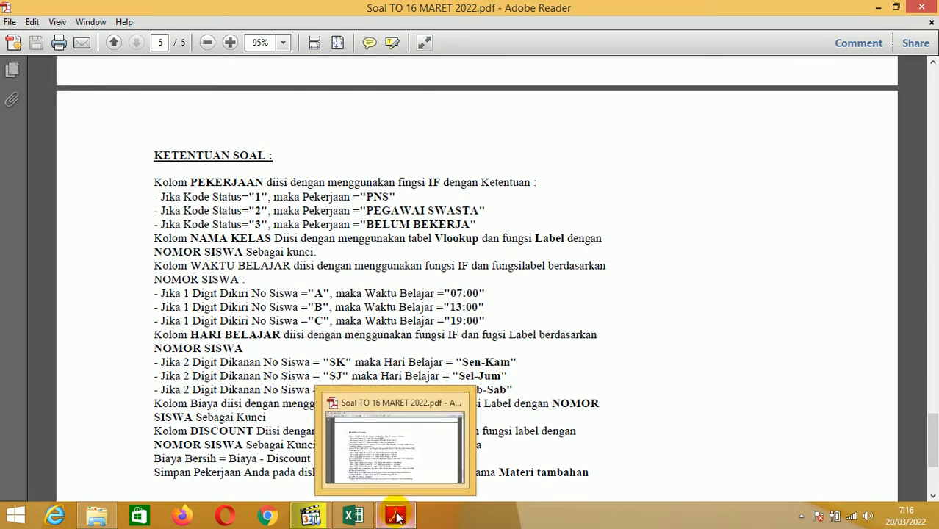
pyautogui.click(353, 516)
pyautogui.scroll(-2, 238, 423)
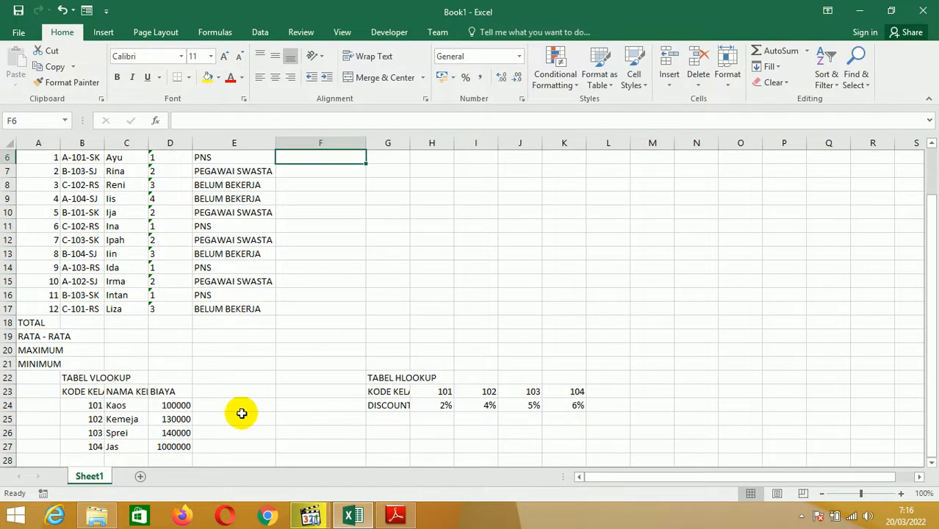
pyautogui.scroll(2, 241, 417)
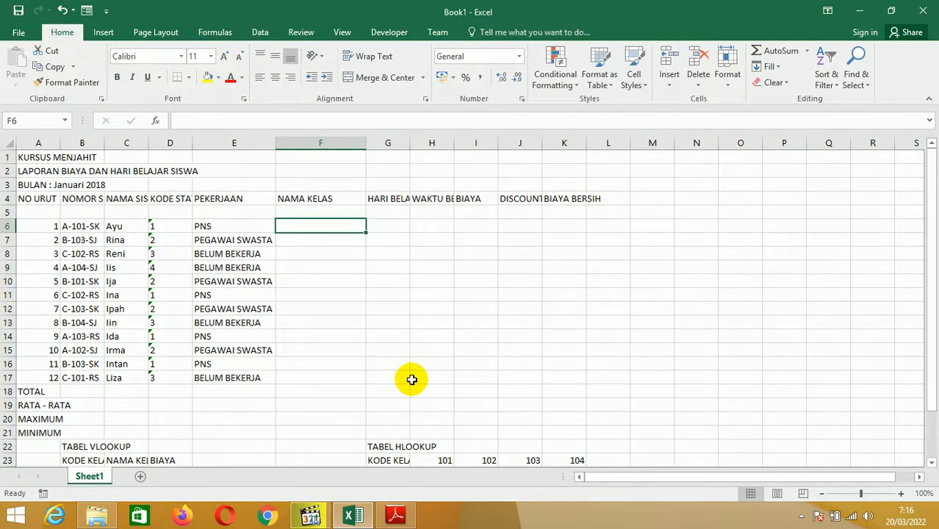
pyautogui.moveTo(105, 143); pyautogui.dragTo(140, 149)
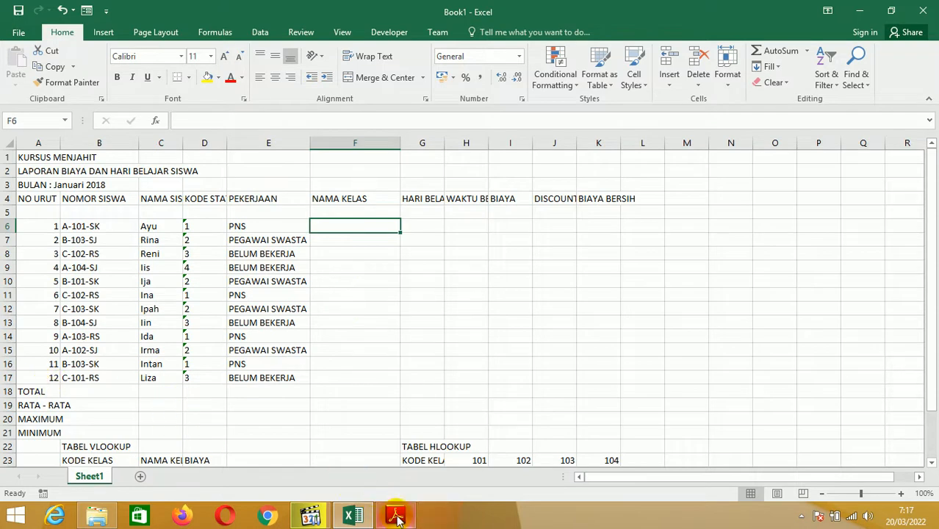
# Read the NAMA KELAS rule in the assignment PDF and examine the NOMOR SISWA column and lookup table B23:D27 in Excel
pyautogui.click(395, 518)
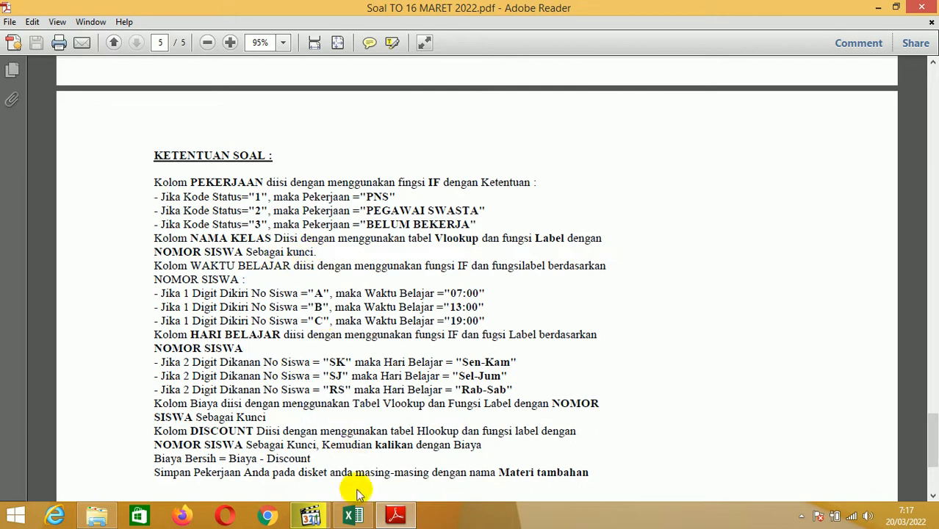
pyautogui.click(353, 515)
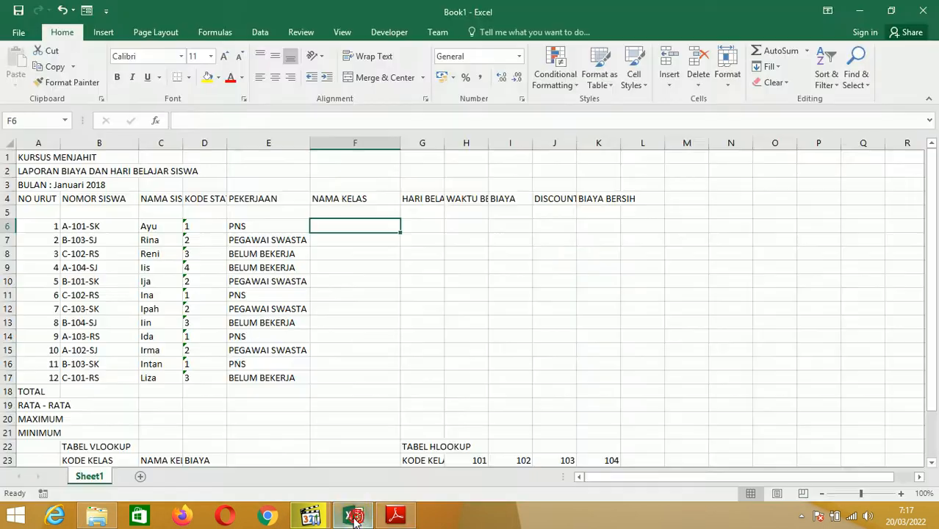
pyautogui.click(86, 226)
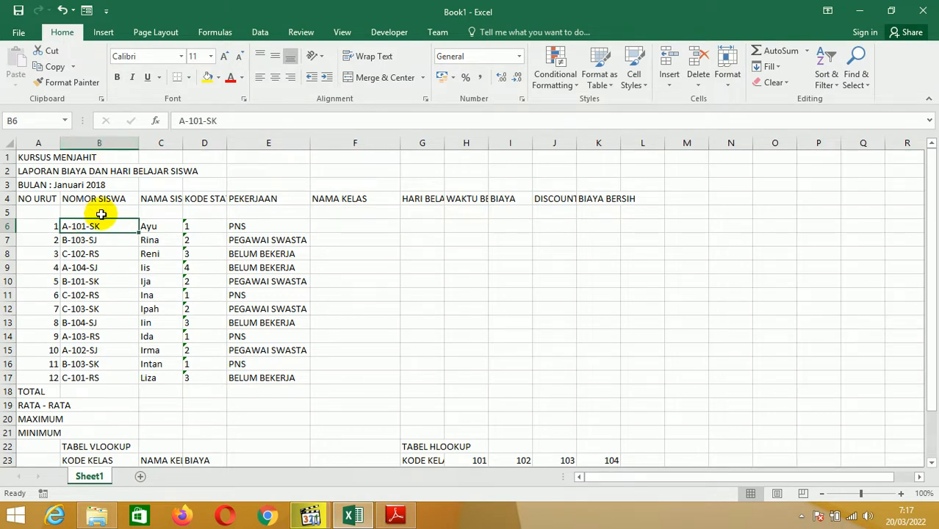
pyautogui.scroll(-4, 110, 220)
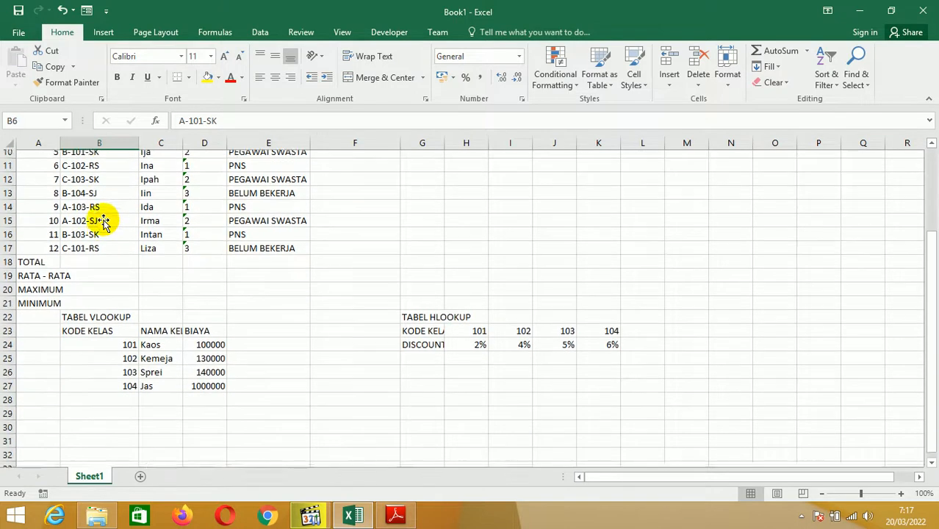
pyautogui.scroll(2, 104, 222)
pyautogui.scroll(2, 104, 221)
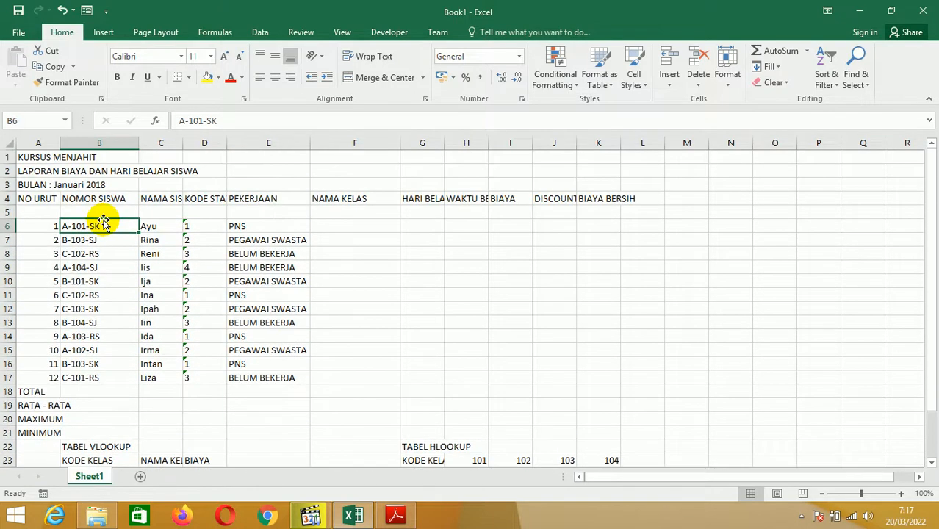
pyautogui.scroll(-3, 94, 224)
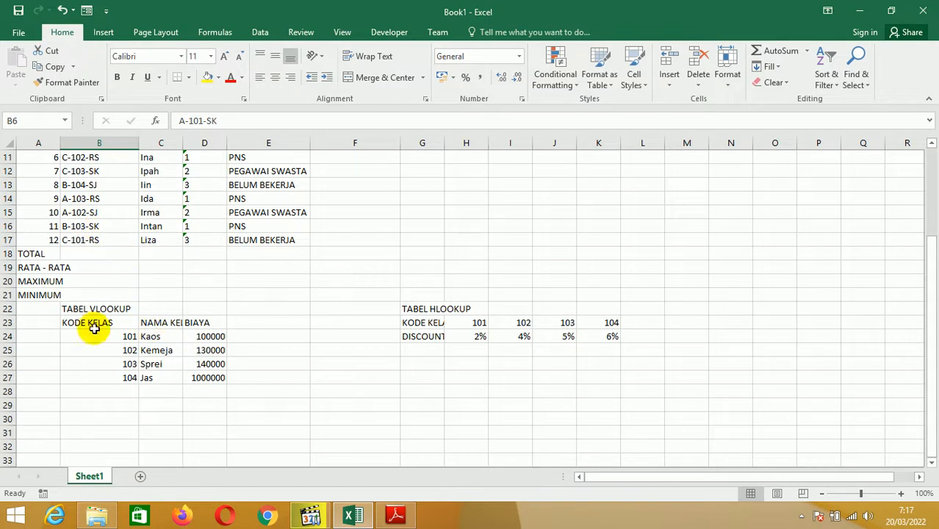
pyautogui.moveTo(74, 322); pyautogui.dragTo(213, 376)
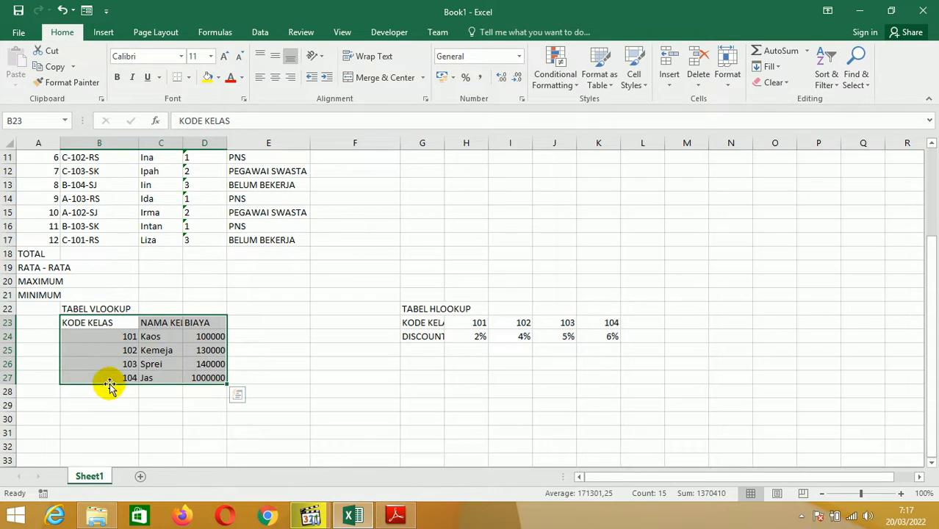
pyautogui.scroll(3, 206, 330)
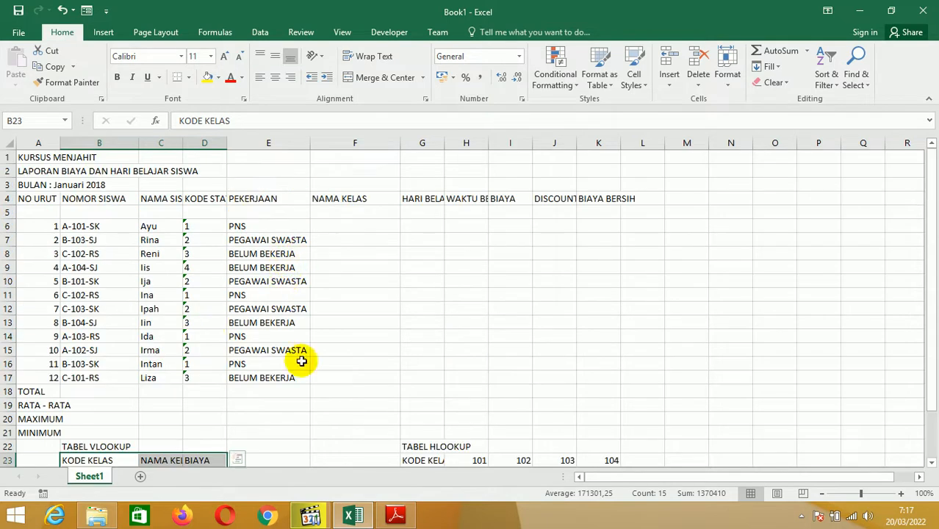
# Recheck the PDF rule on the NOMOR SISWA key and compare the student numbers' middle digits with the KODE KELAS codes in Excel
pyautogui.click(384, 514)
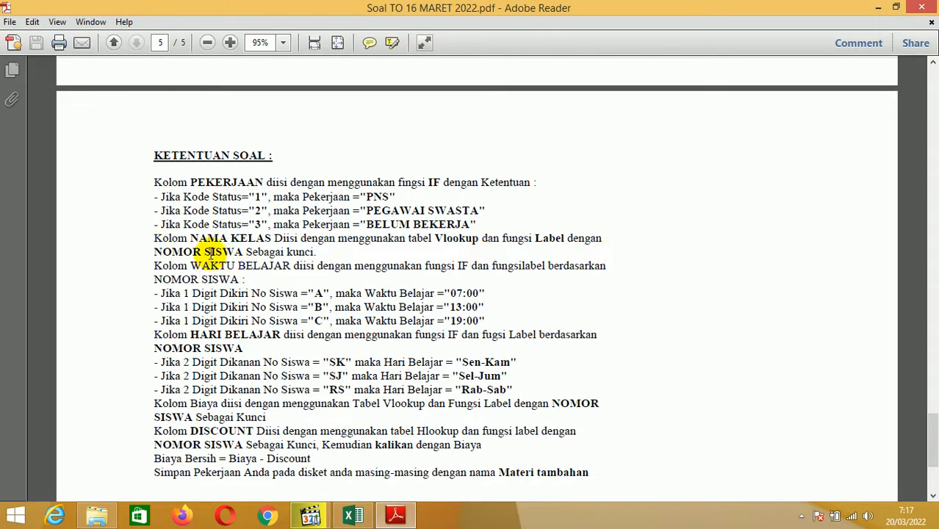
pyautogui.click(355, 516)
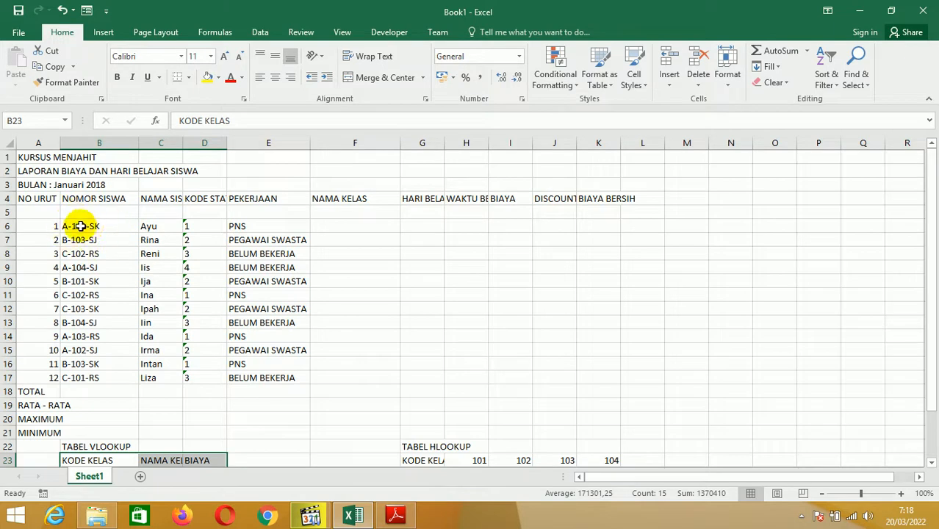
pyautogui.scroll(-2, 99, 242)
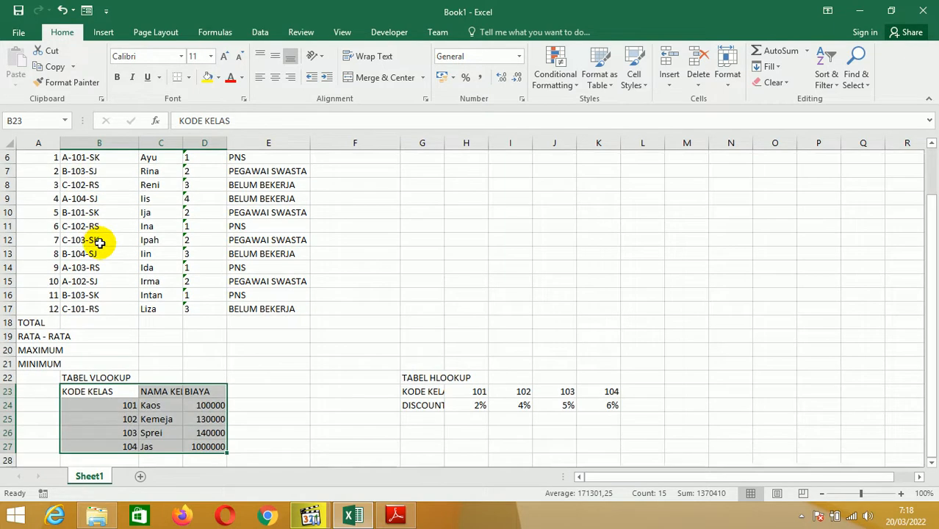
pyautogui.scroll(2, 98, 242)
pyautogui.scroll(-2, 98, 242)
pyautogui.scroll(2, 99, 242)
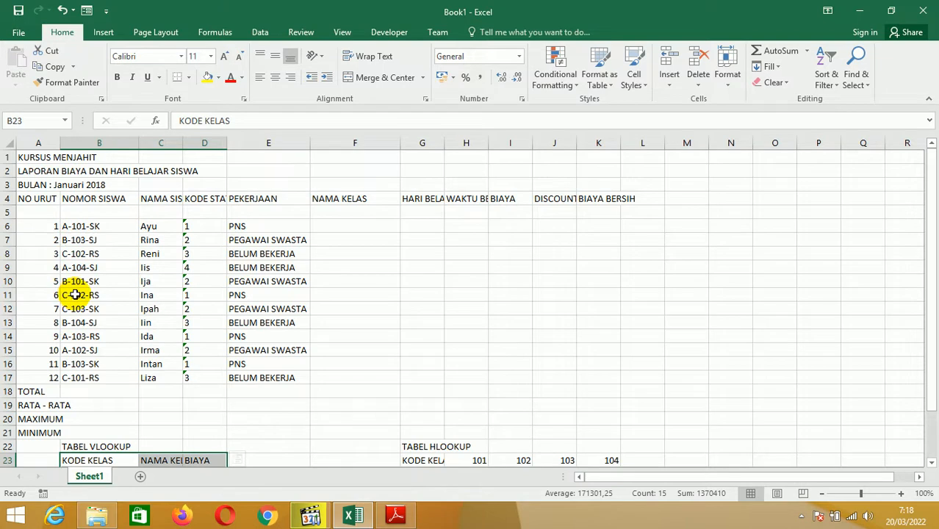
pyautogui.scroll(-2, 79, 295)
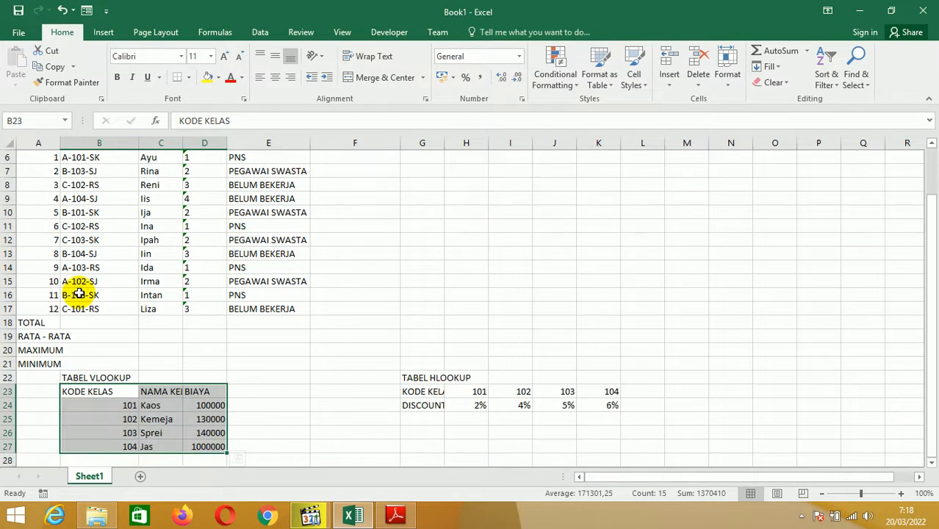
pyautogui.scroll(2, 90, 349)
pyautogui.scroll(-4, 96, 350)
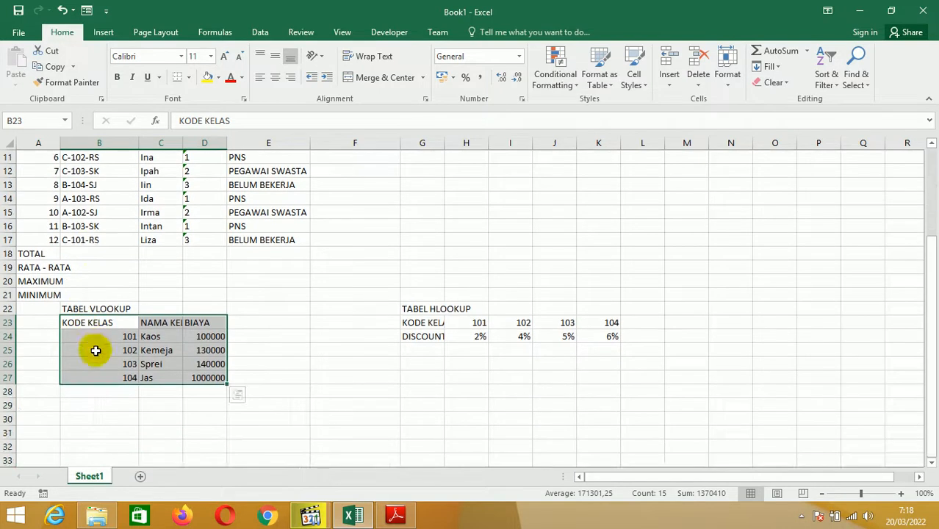
# Inspect how the first KODE KELAS code in B24 is stored, leaving its content as it is
pyautogui.click(97, 339)
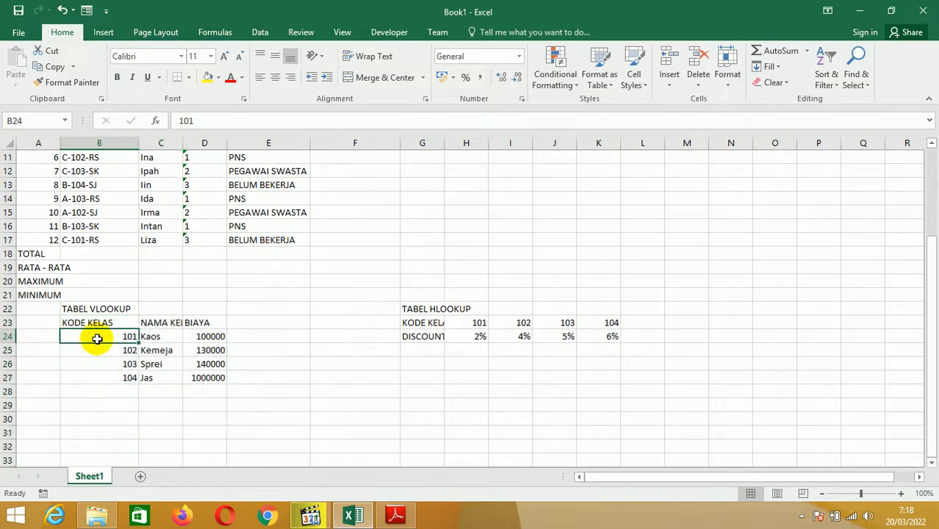
pyautogui.click(207, 120)
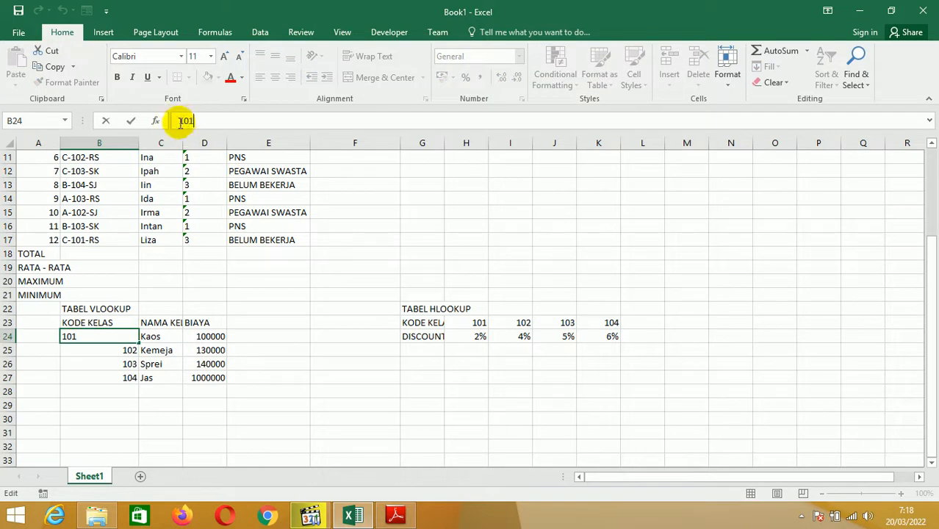
pyautogui.press('Return')
# Start a VLOOKUP formula in F6 under NAMA KELAS with MID(B6;3;3) as the lookup value
pyautogui.press('Up')
pyautogui.press('Up')
pyautogui.press('Up')
pyautogui.press('Up')
pyautogui.press('Up')
pyautogui.press('Up')
pyautogui.press('Up')
pyautogui.press('Up')
pyautogui.press('Up')
pyautogui.press('Up')
pyautogui.press('Up')
pyautogui.press('Up')
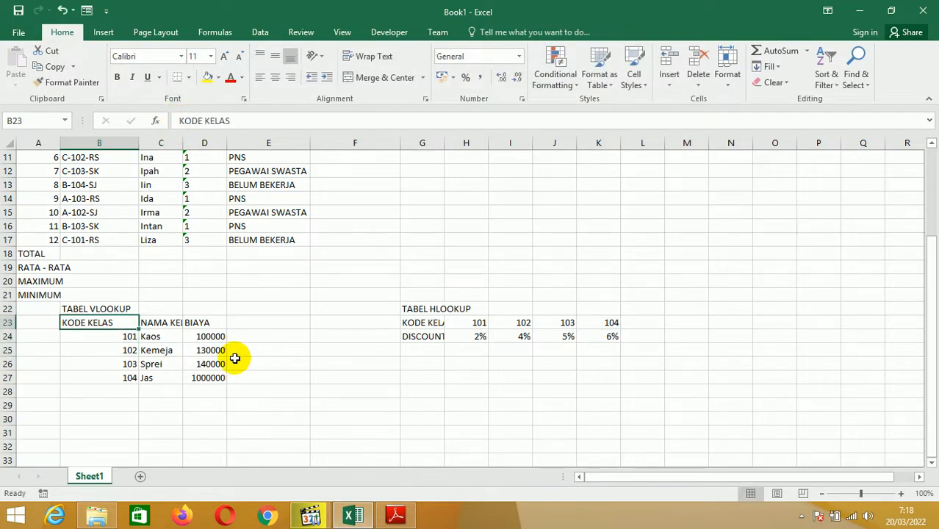
pyautogui.press('Up')
pyautogui.press('Up')
pyautogui.press('Up')
pyautogui.press('Up')
pyautogui.press('Up')
pyautogui.press('Up')
pyautogui.press('Up')
pyautogui.press('Up')
pyautogui.press('Up')
pyautogui.press('Up')
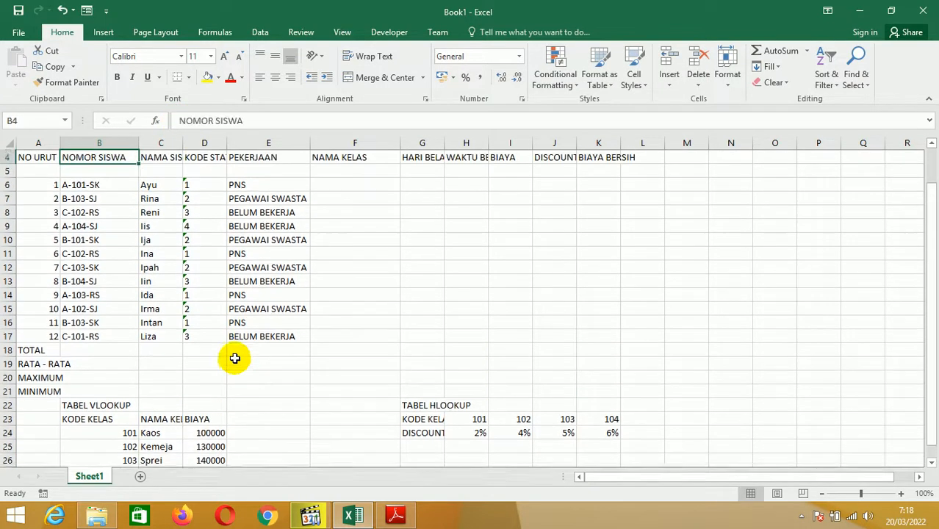
pyautogui.press('Down')
pyautogui.press('Down')
pyautogui.press('Down')
pyautogui.press('Right')
pyautogui.press('Right')
pyautogui.press('Right')
pyautogui.press('Right')
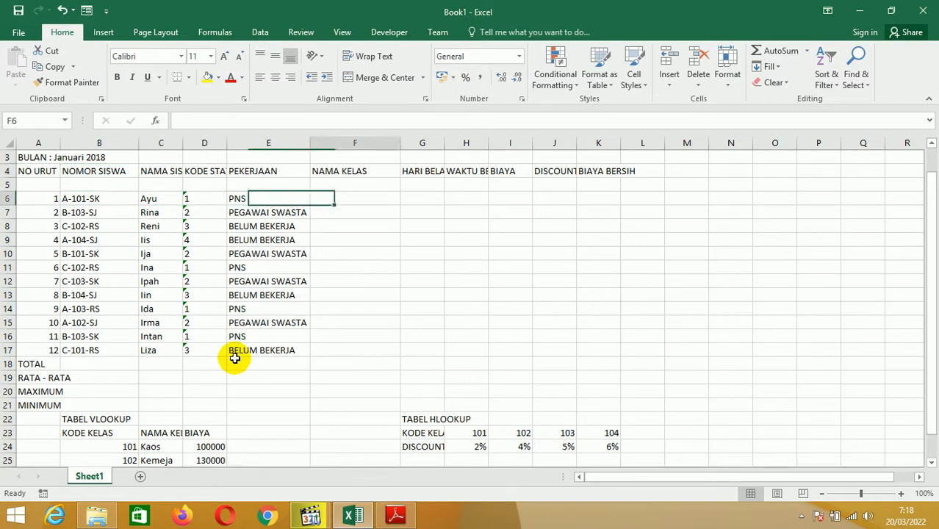
pyautogui.write('=')
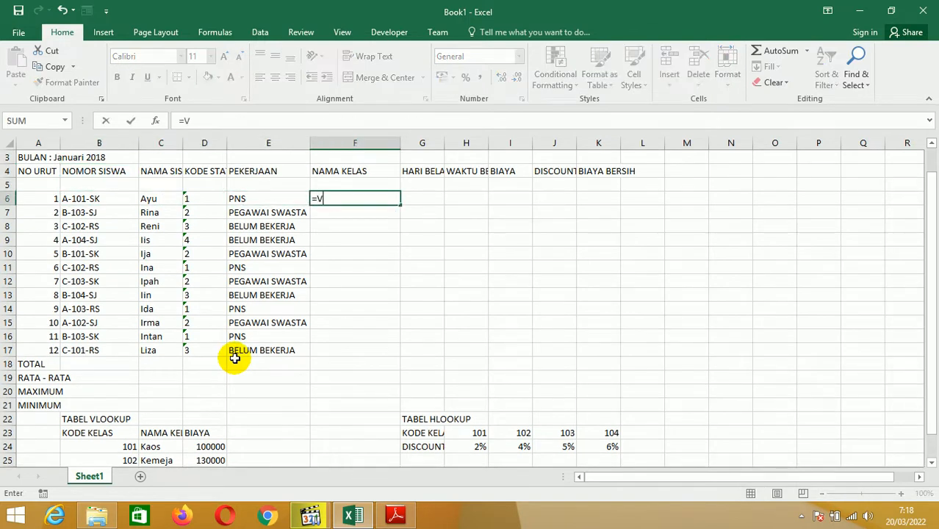
pyautogui.write('VLOOKU')
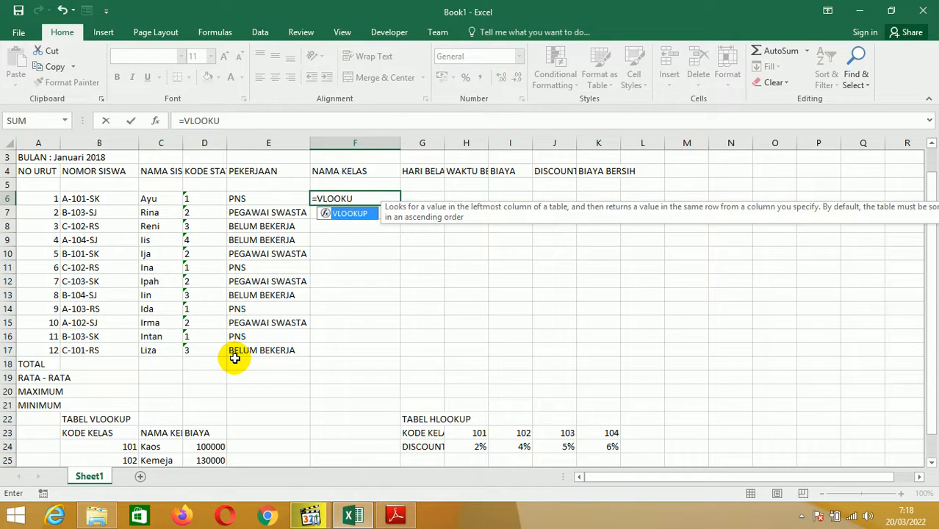
pyautogui.write('P(')
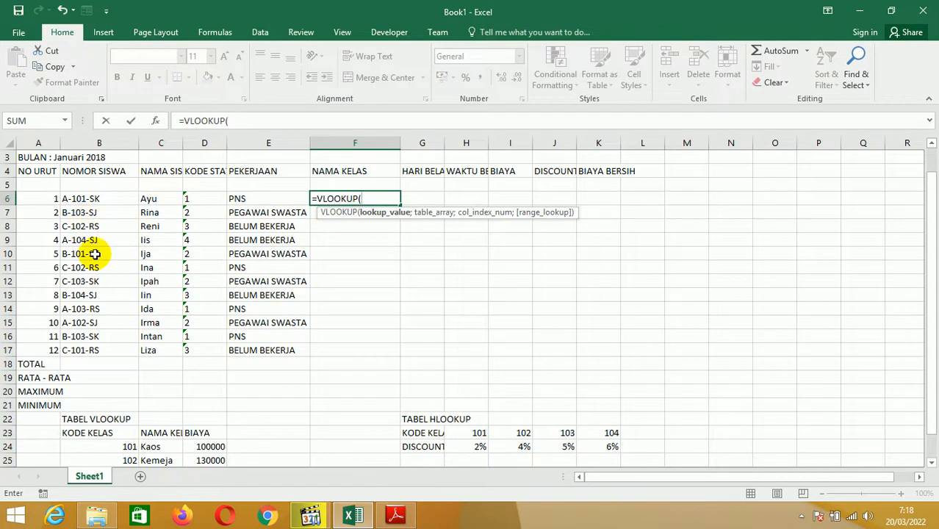
pyautogui.write('MID(')
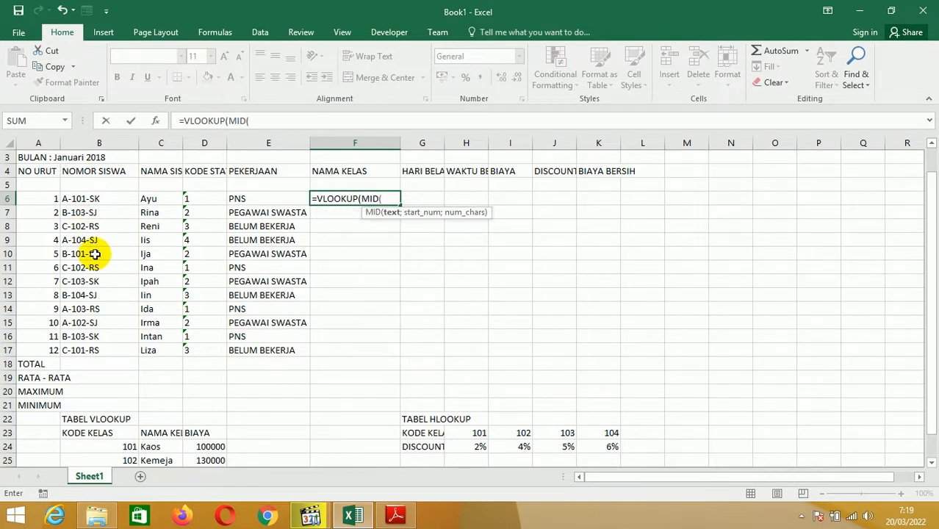
pyautogui.click(85, 199)
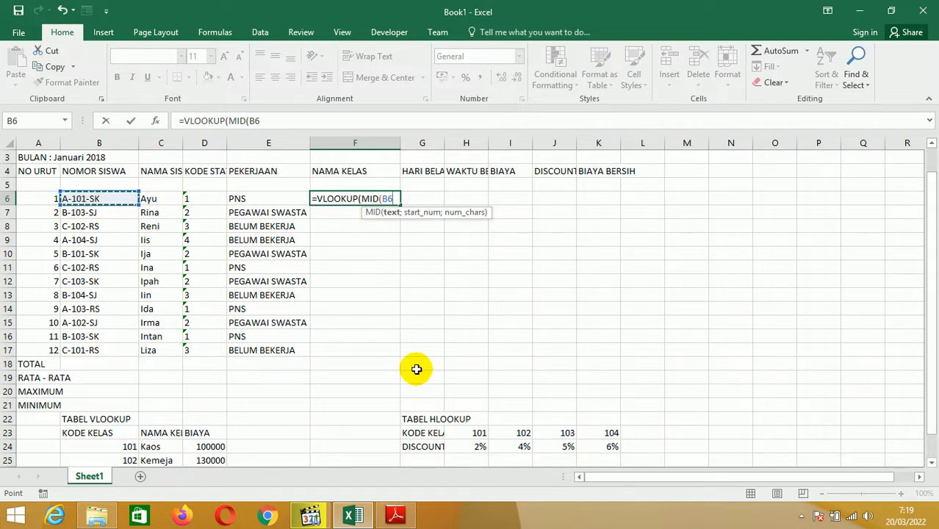
pyautogui.write(';')
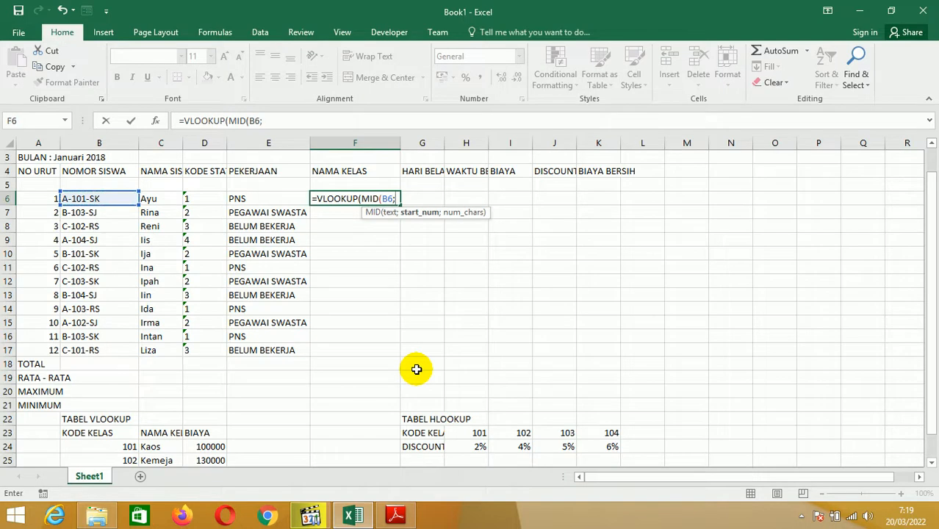
pyautogui.write('3;3')
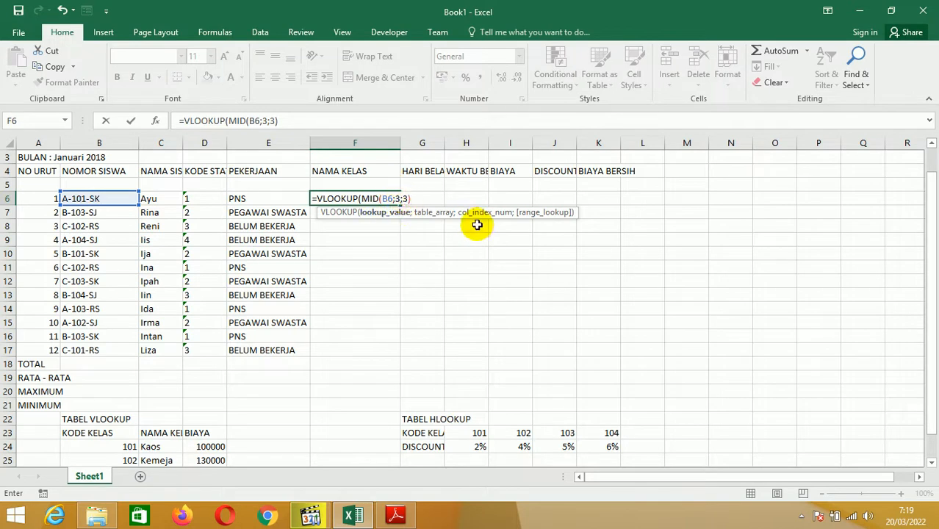
# Add the VLOOKUP table rows B24:D27 as the formula's table array, locked as the absolute reference $B$24:$D$27
pyautogui.write(';')
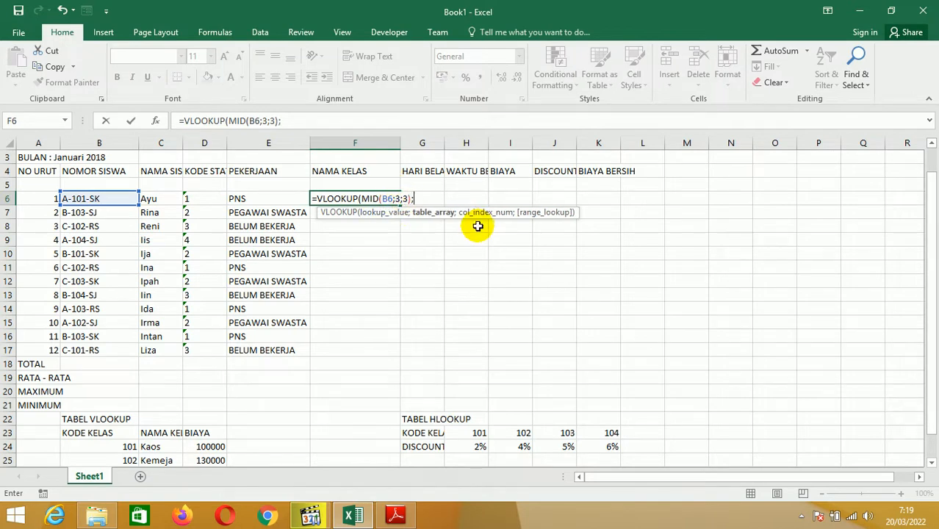
pyautogui.scroll(-3, 226, 390)
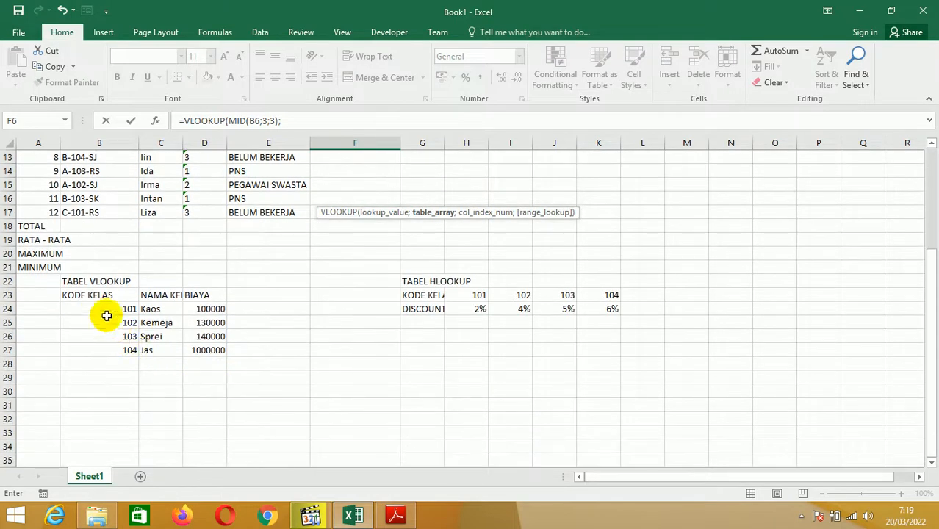
pyautogui.moveTo(95, 308); pyautogui.dragTo(196, 349)
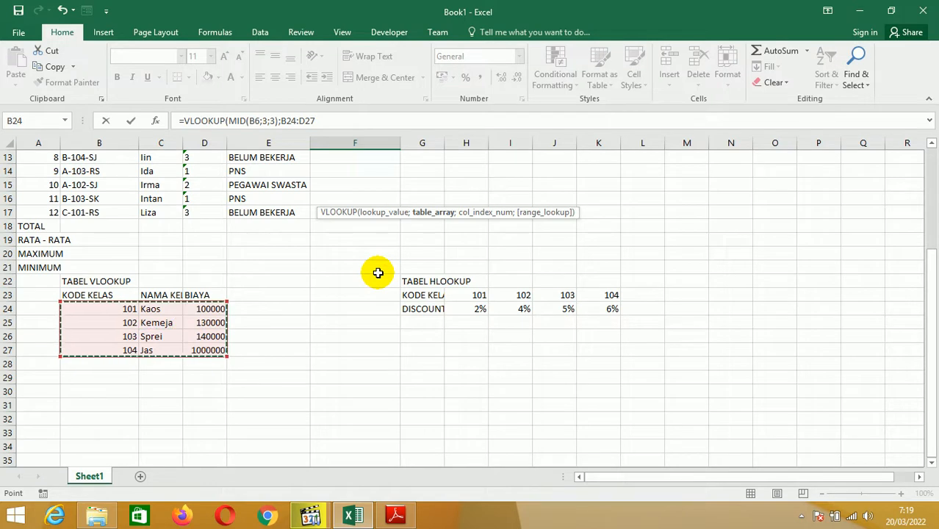
pyautogui.scroll(4, 378, 274)
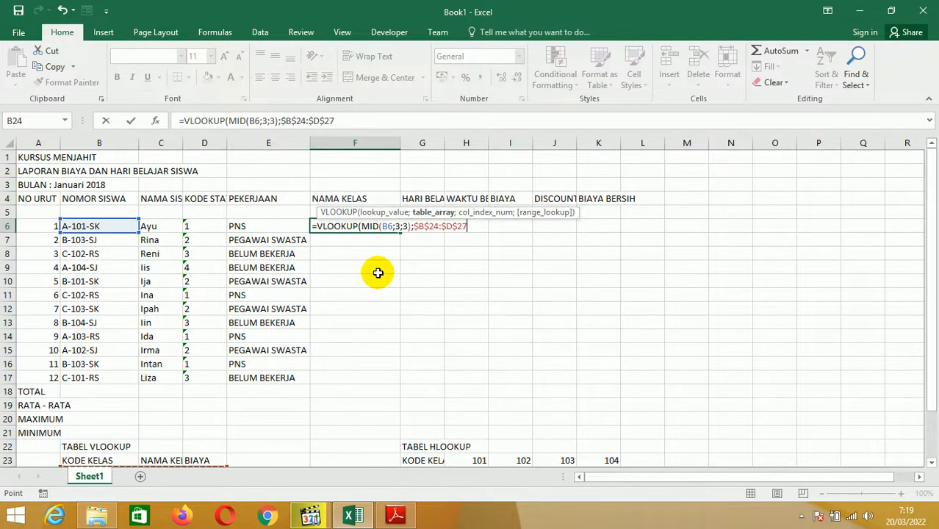
pyautogui.press('F4')
# Finish the F6 VLOOKUP formula with column index 2, returning the class name from the VLOOKUP table
pyautogui.scroll(-2, 376, 273)
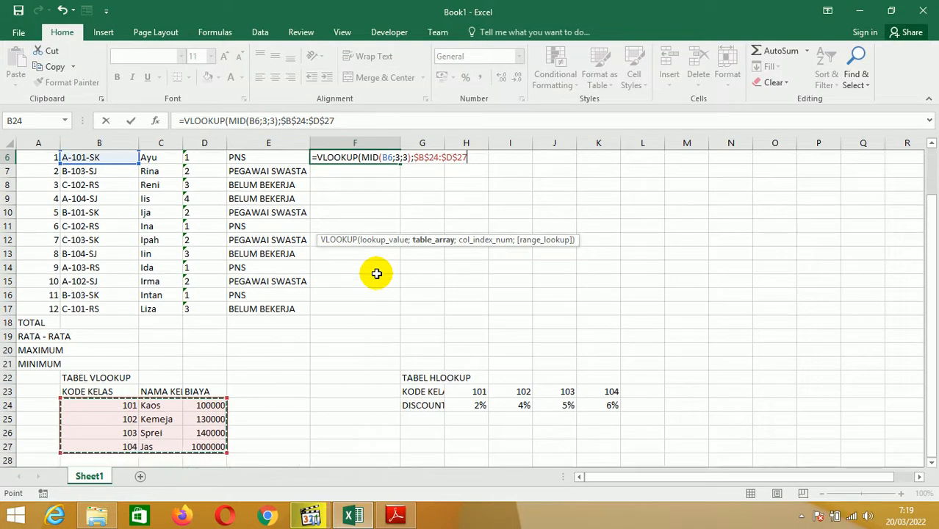
pyautogui.scroll(2, 376, 274)
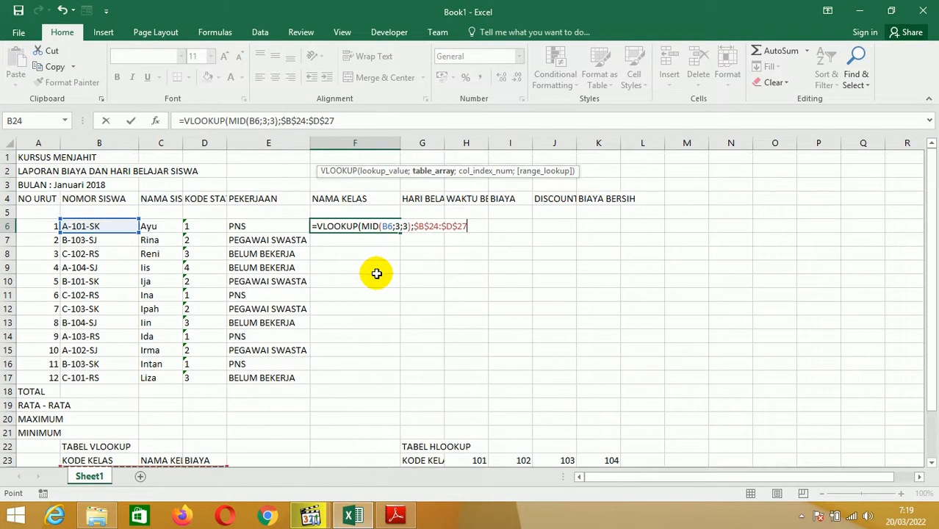
pyautogui.scroll(-3, 376, 274)
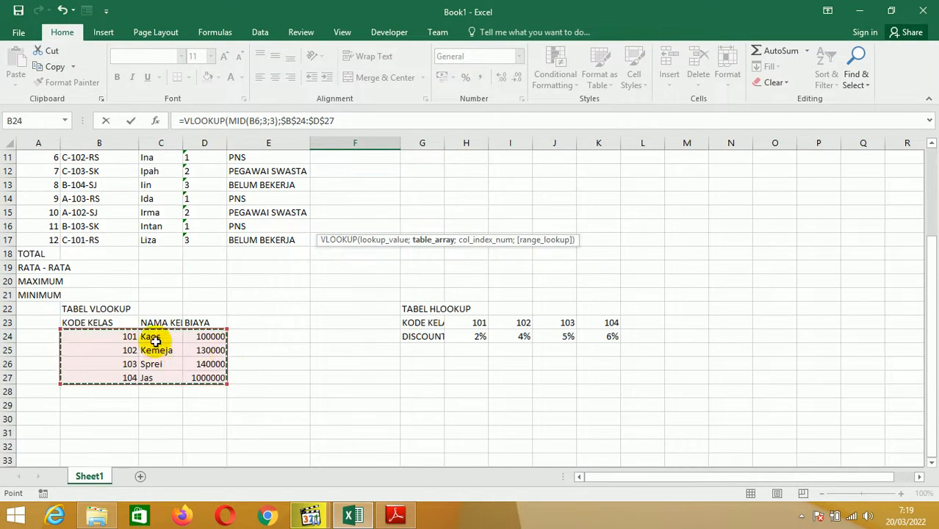
pyautogui.scroll(3, 257, 345)
pyautogui.click(347, 127)
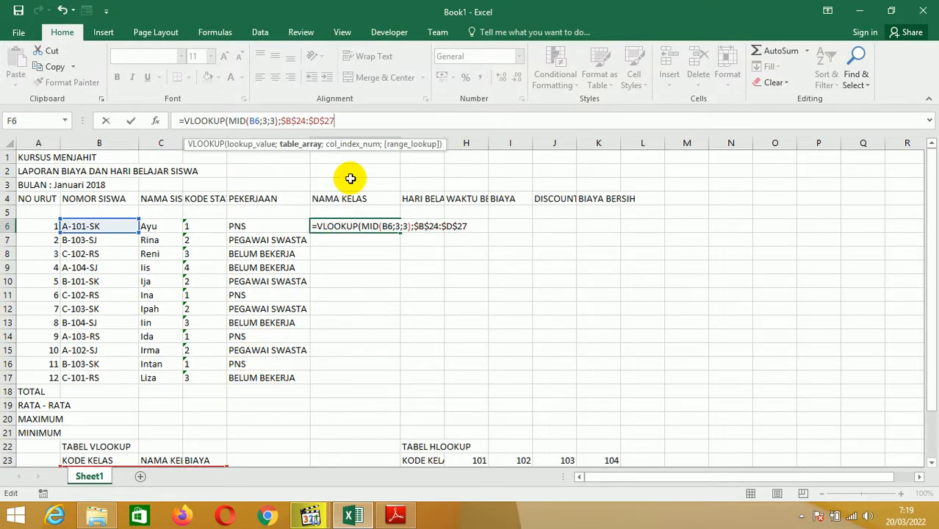
pyautogui.write(';2')
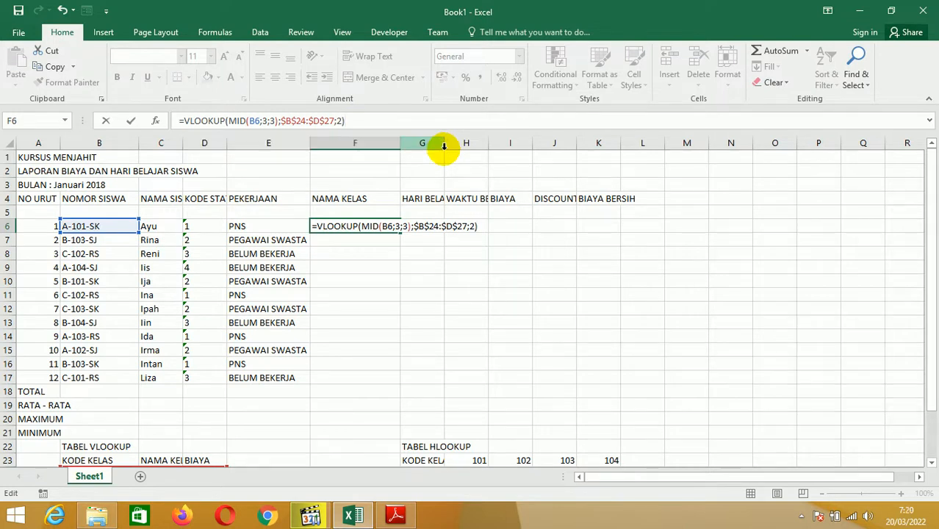
pyautogui.press('Return')
pyautogui.press('Up')
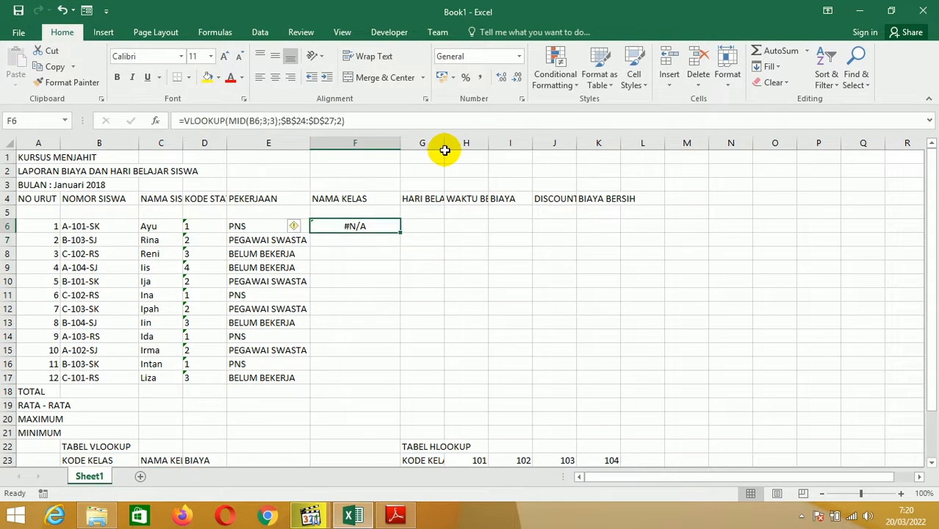
# Fill the F6 VLOOKUP formula down the NAMA KELAS column through F17
pyautogui.hotkey('shift', 'Down')
pyautogui.hotkey('shift', 'Down')
pyautogui.hotkey('shift', 'Down')
pyautogui.hotkey('shift', 'Down')
pyautogui.hotkey('shift', 'Down')
pyautogui.hotkey('shift', 'Down')
pyautogui.hotkey('shift', 'Down')
pyautogui.hotkey('shift', 'Down')
pyautogui.hotkey('shift', 'Down')
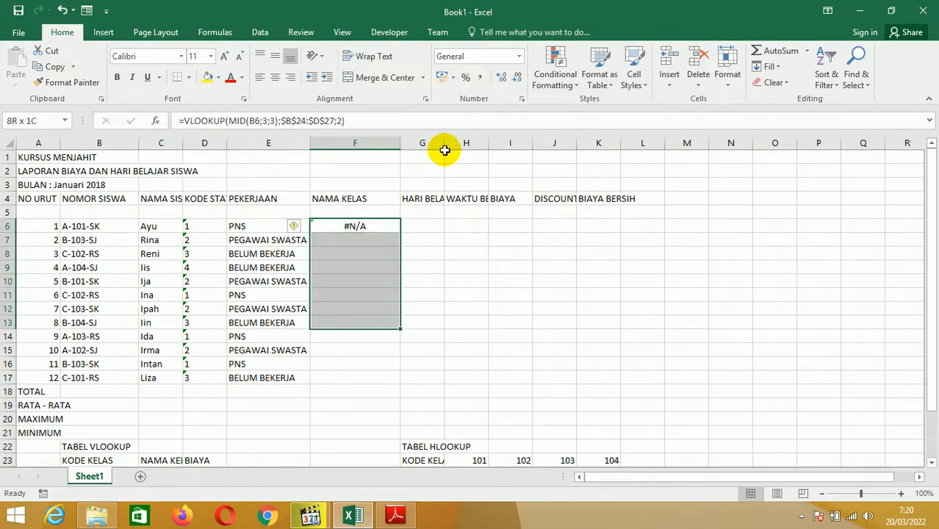
pyautogui.hotkey('shift', 'Down')
pyautogui.hotkey('shift', 'Down')
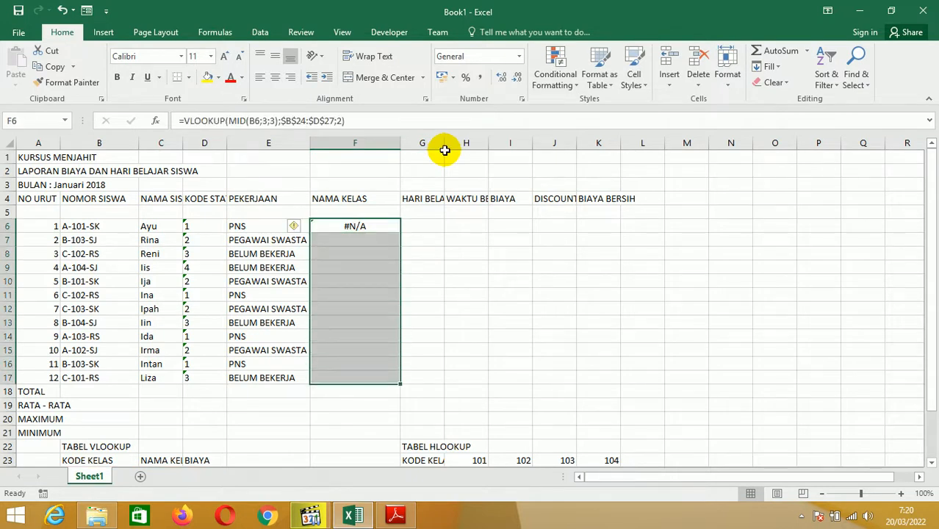
pyautogui.hotkey('ctrl', 'd')
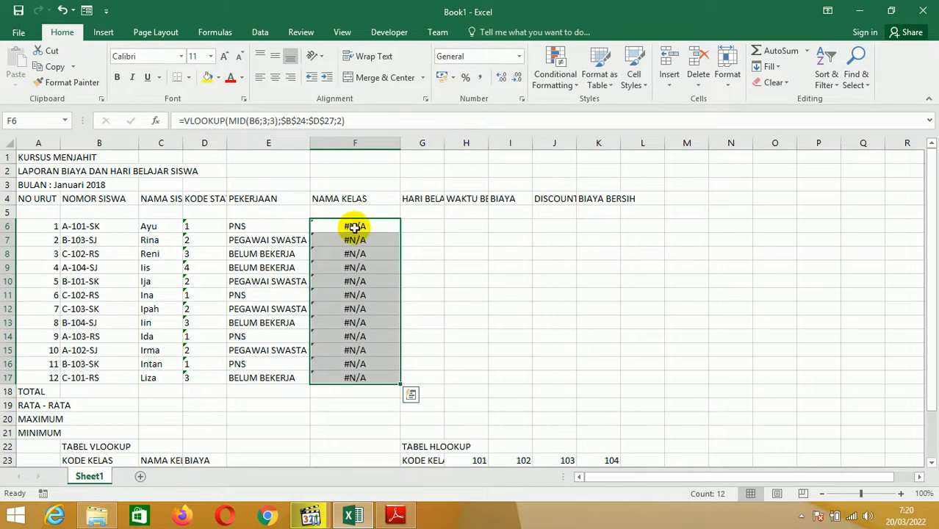
pyautogui.click(354, 227)
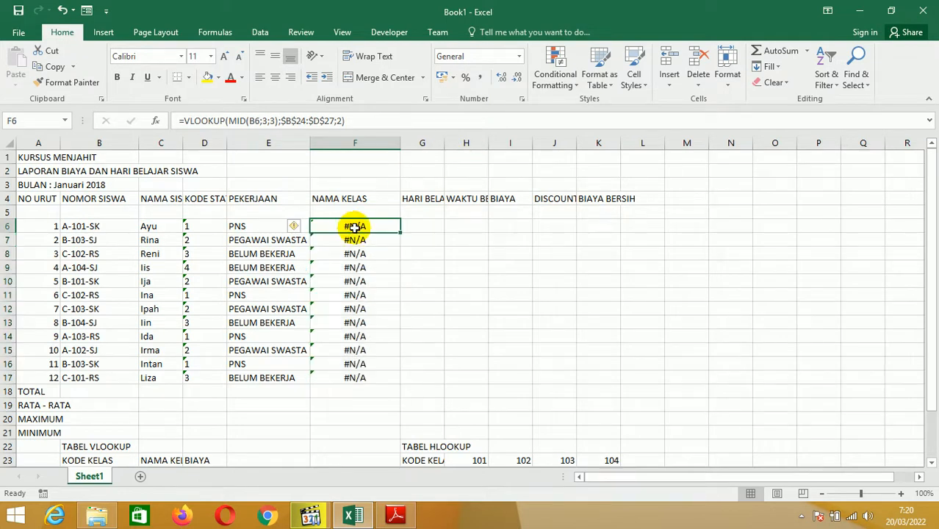
pyautogui.doubleClick(354, 227)
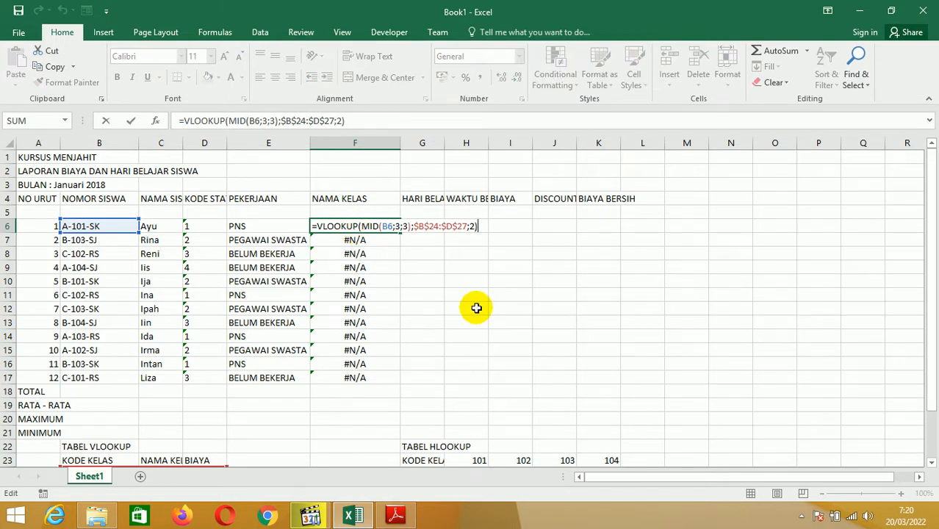
pyautogui.click(476, 228)
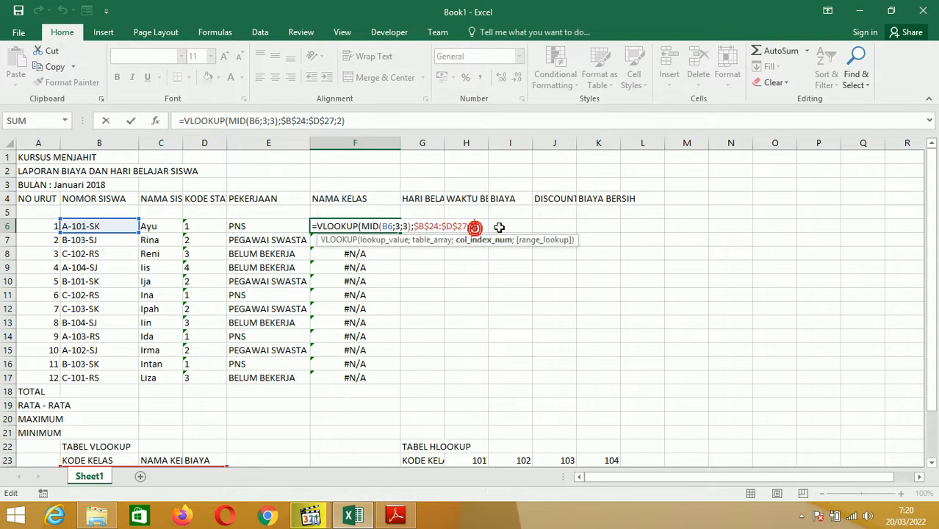
pyautogui.write(';')
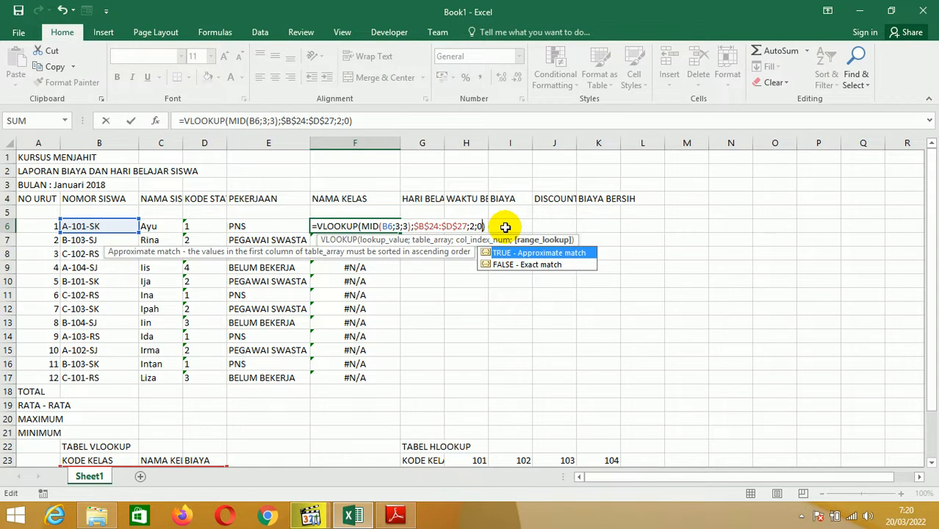
pyautogui.press('BackSpace')
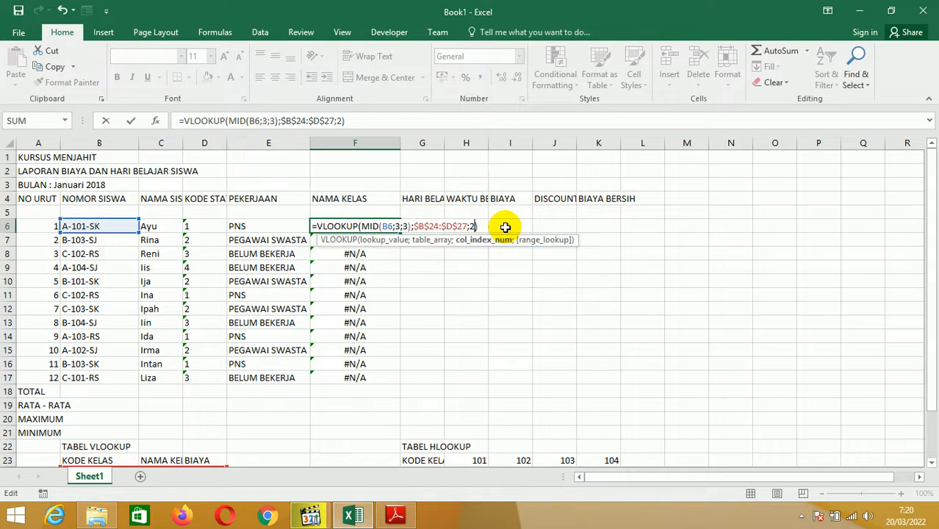
pyautogui.press('Return')
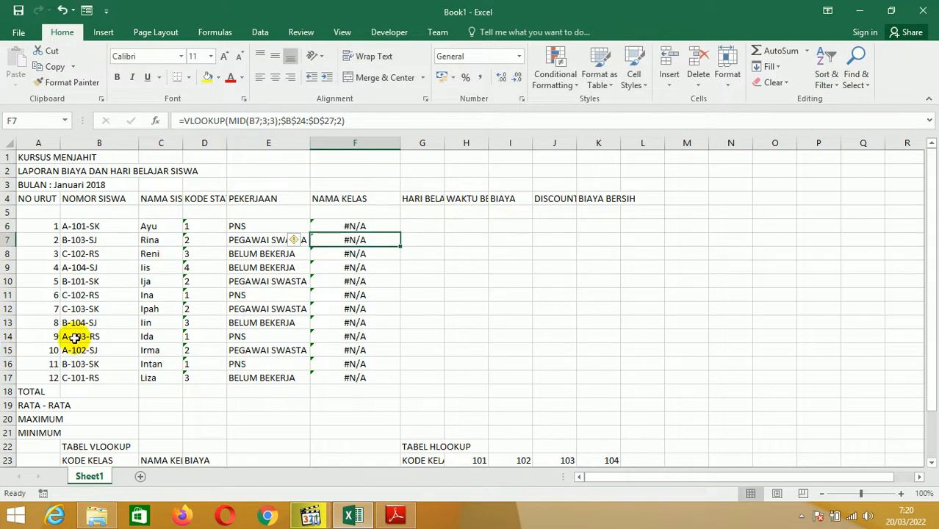
# Try an exact match in the F6 VLOOKUP formula by adding 0 as the range_lookup argument
pyautogui.scroll(-3, 73, 335)
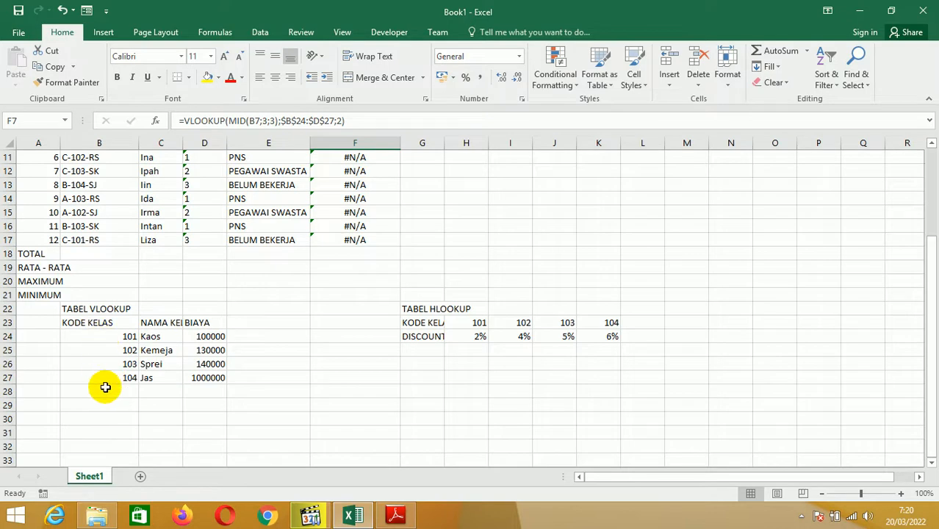
pyautogui.scroll(4, 209, 401)
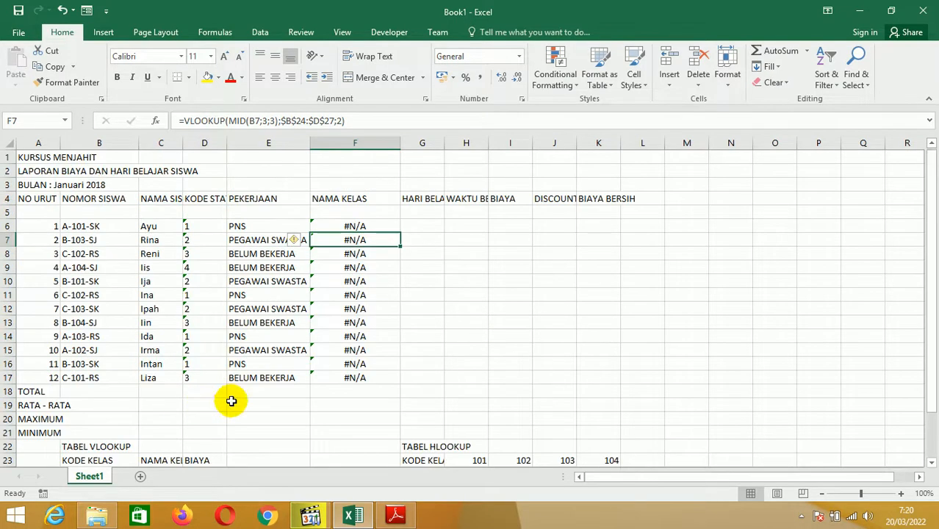
pyautogui.click(356, 226)
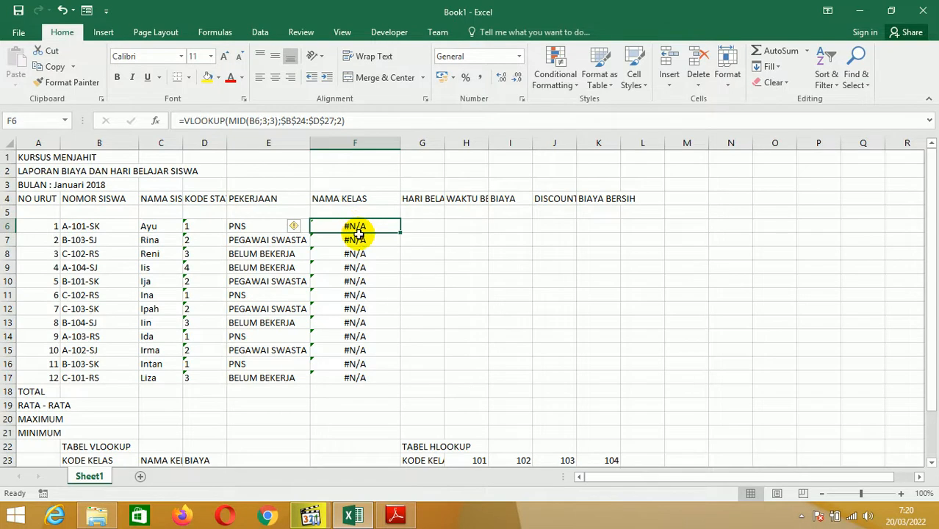
pyautogui.scroll(-4, 253, 294)
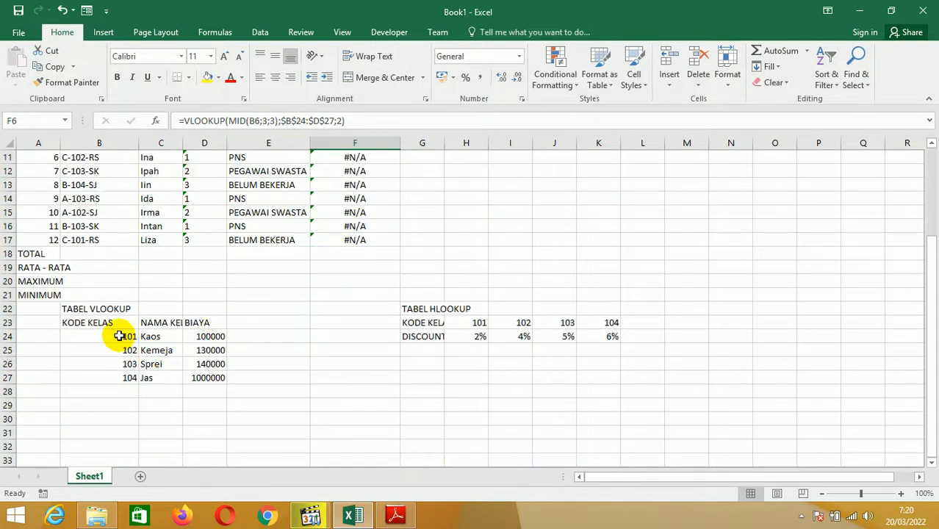
pyautogui.scroll(4, 218, 379)
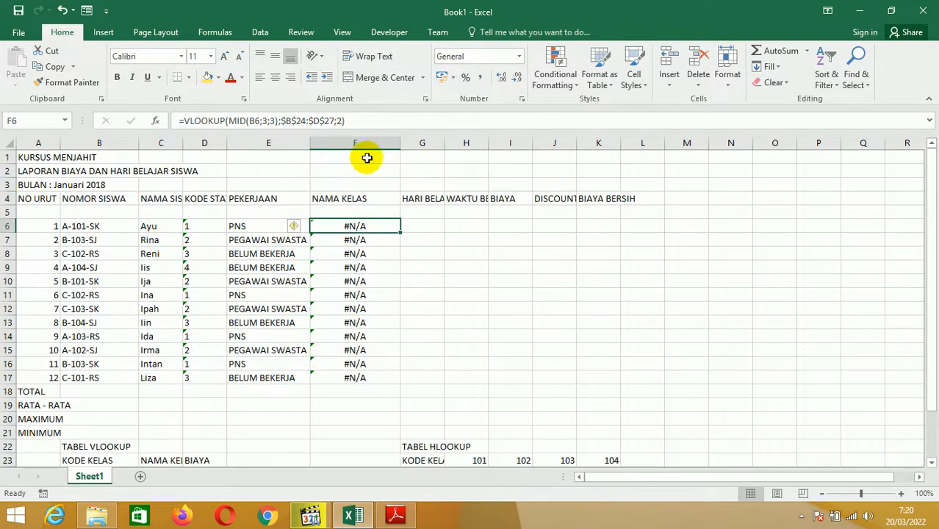
pyautogui.click(352, 122)
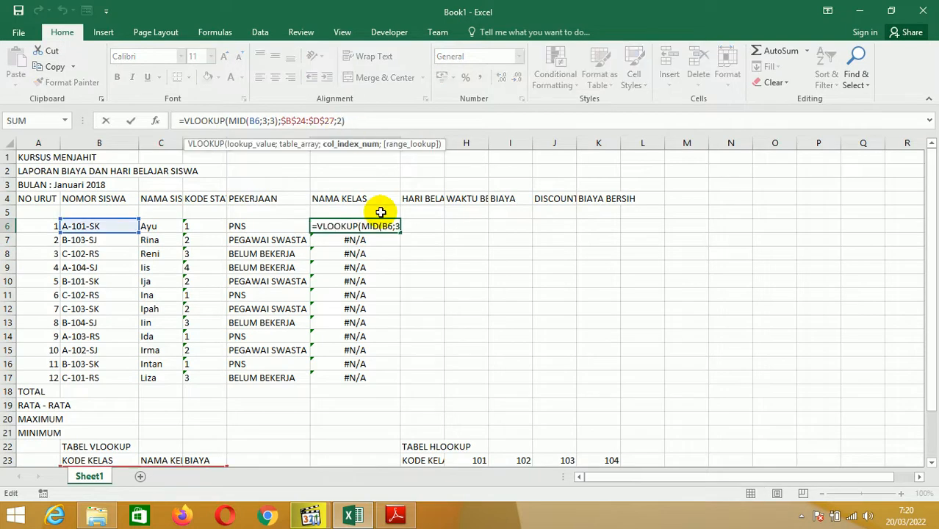
pyautogui.write(';0')
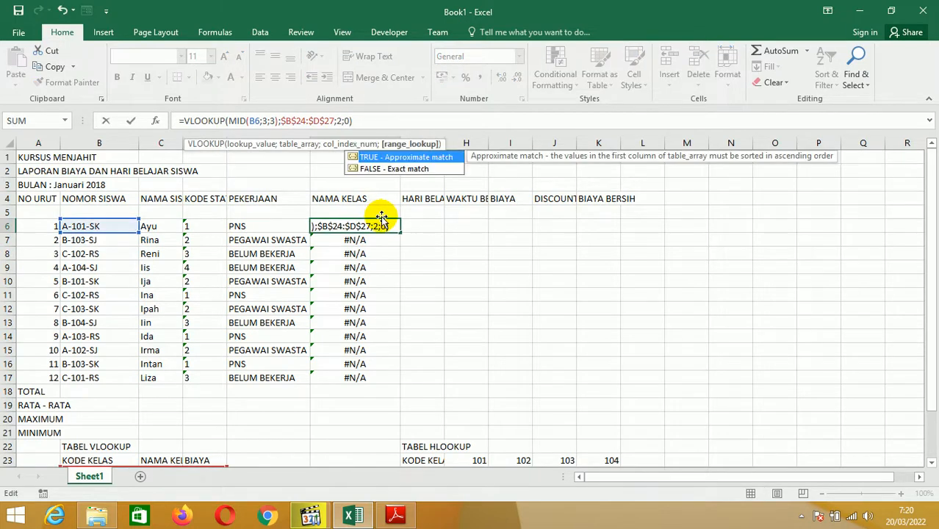
pyautogui.press('Return')
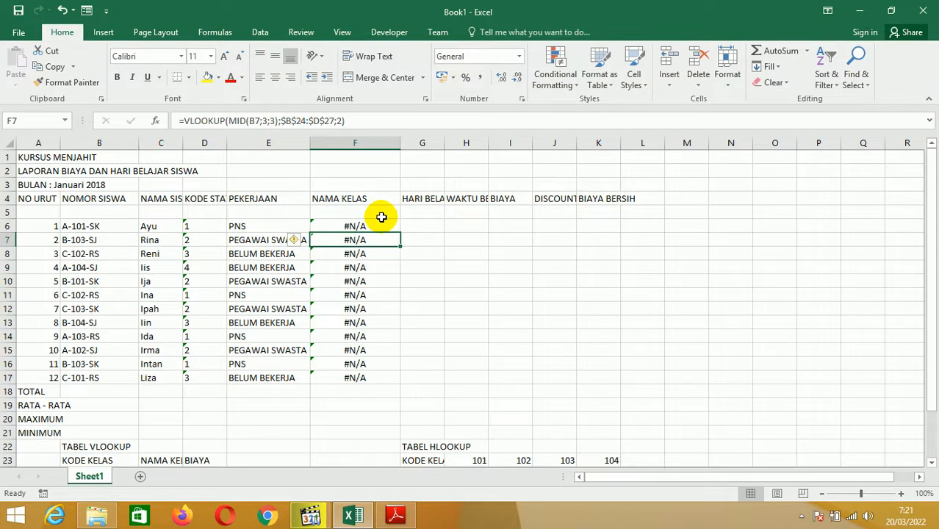
# Recheck the VLOOKUP table and remove the range_lookup argument from the F6 formula
pyautogui.click(381, 222)
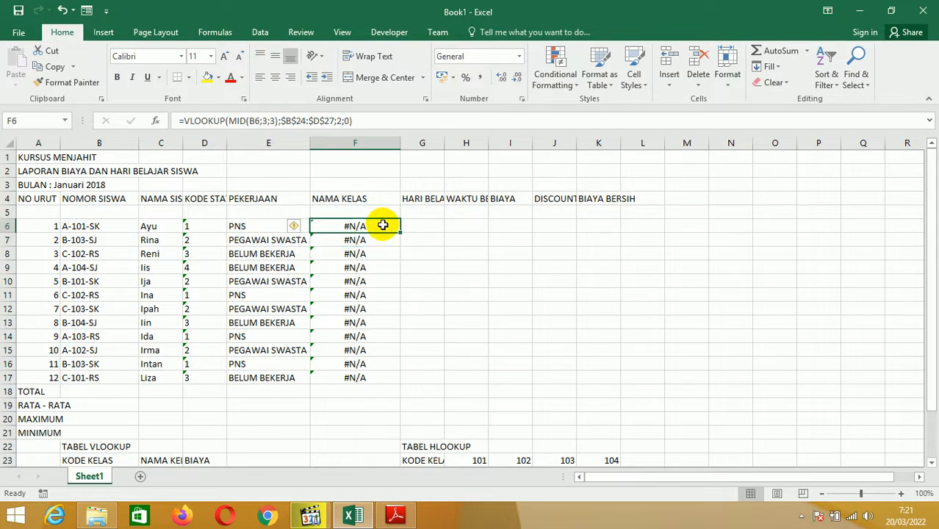
pyautogui.scroll(-5, 250, 301)
pyautogui.scroll(3, 187, 305)
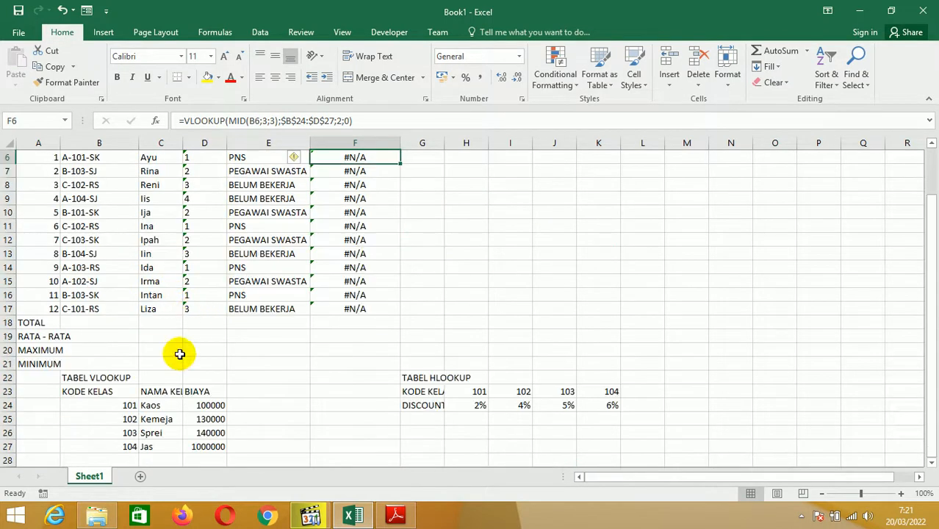
pyautogui.scroll(2, 134, 441)
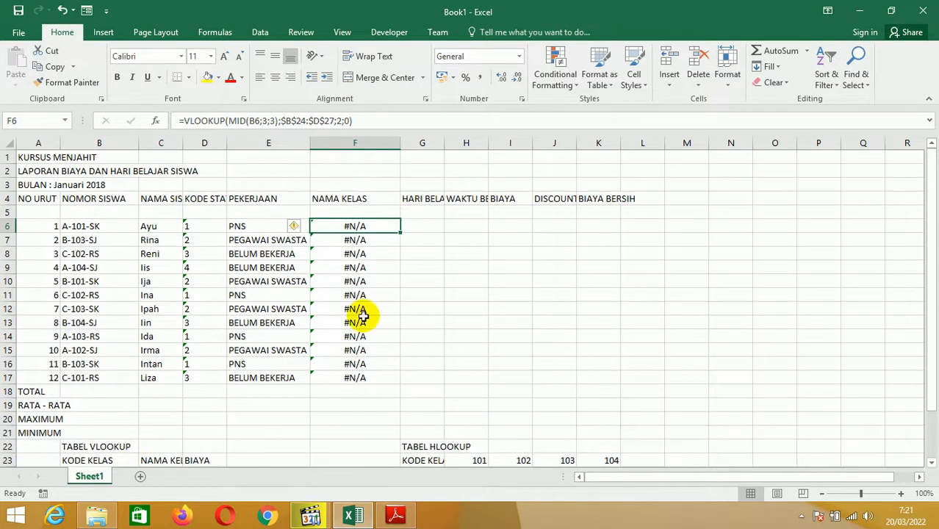
pyautogui.click(343, 121)
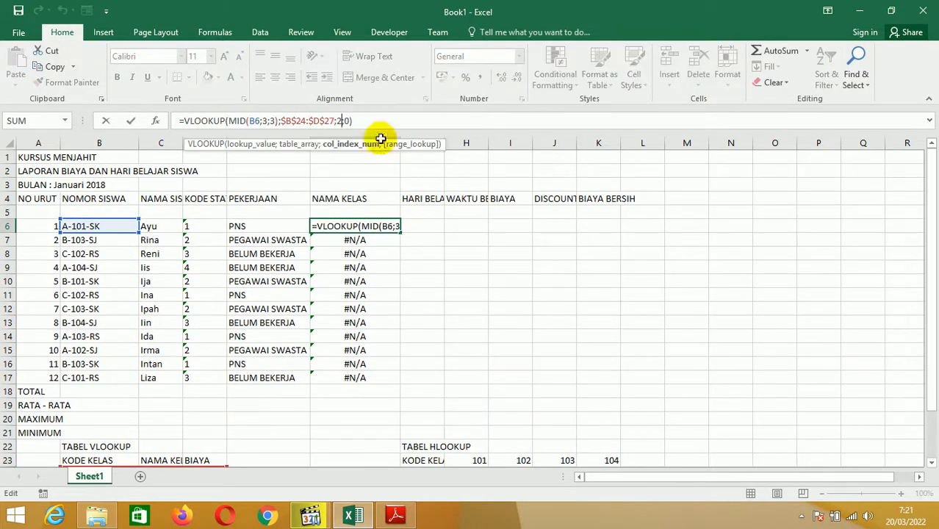
pyautogui.press('Delete')
pyautogui.press('Delete')
pyautogui.press('Return')
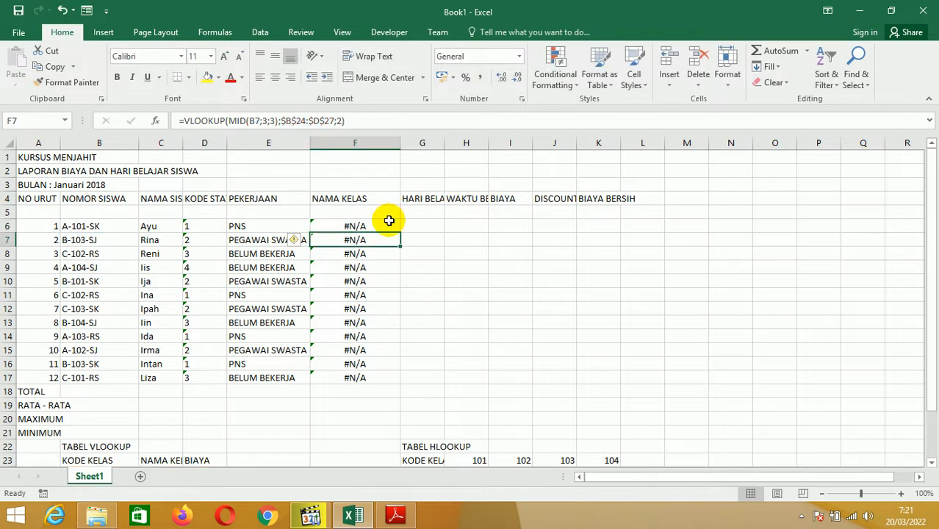
# Compare the F6 formula's lookup value and table range with the VLOOKUP table, and inspect the first KODE KELAS code in B24
pyautogui.scroll(-5, 293, 295)
pyautogui.scroll(5, 275, 308)
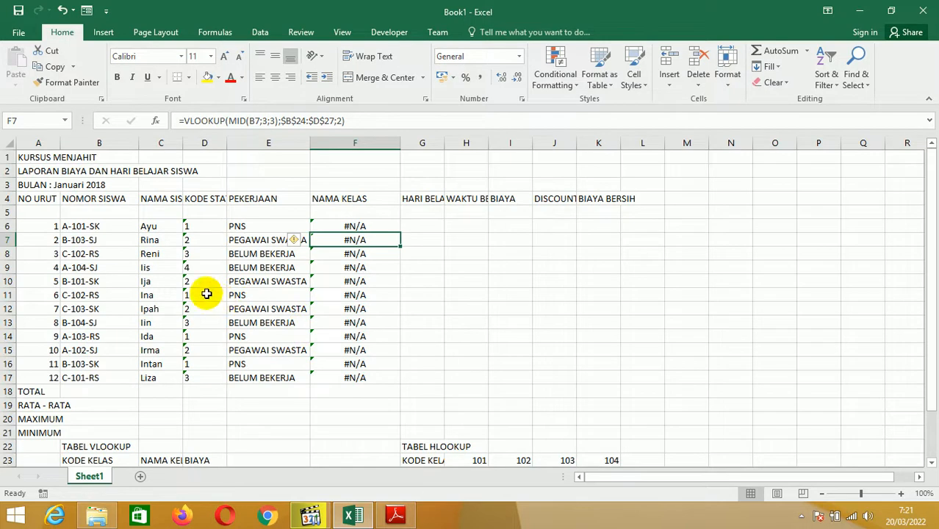
pyautogui.click(352, 227)
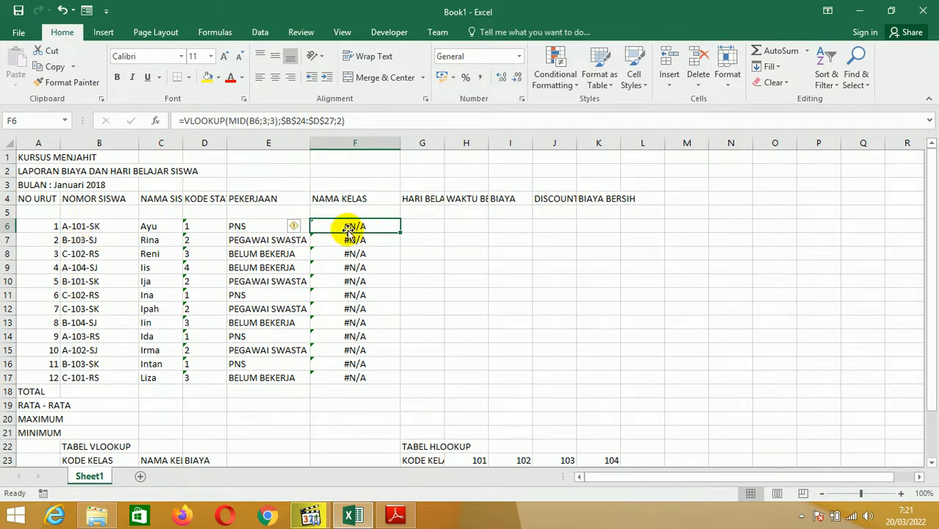
pyautogui.scroll(-5, 157, 270)
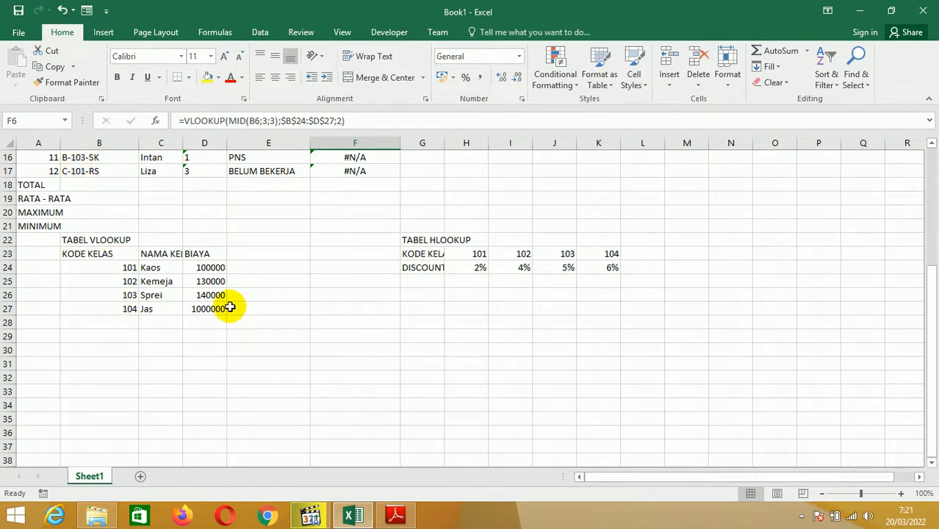
pyautogui.scroll(5, 229, 308)
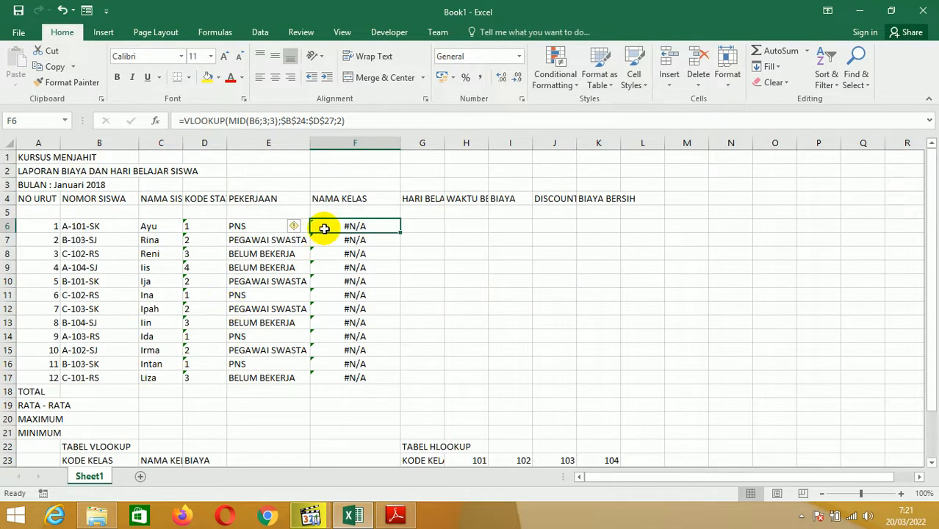
pyautogui.scroll(-3, 324, 227)
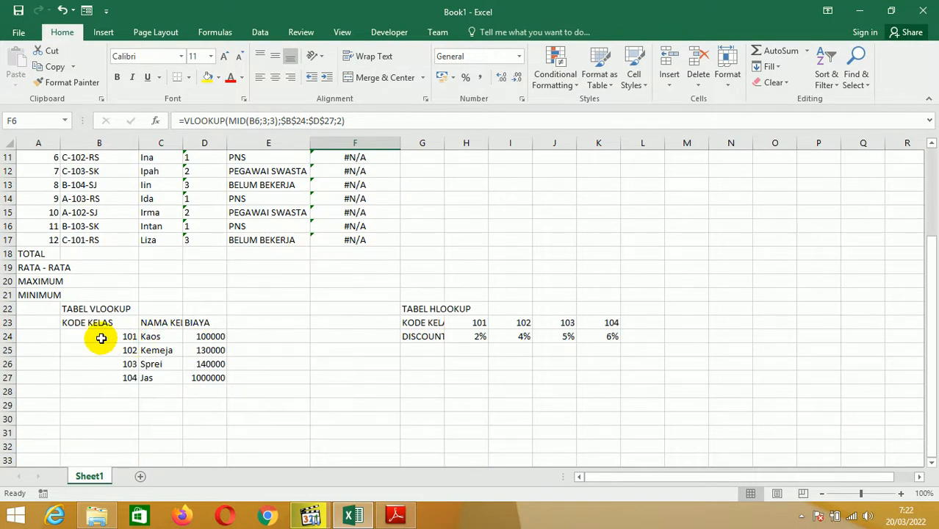
pyautogui.click(98, 335)
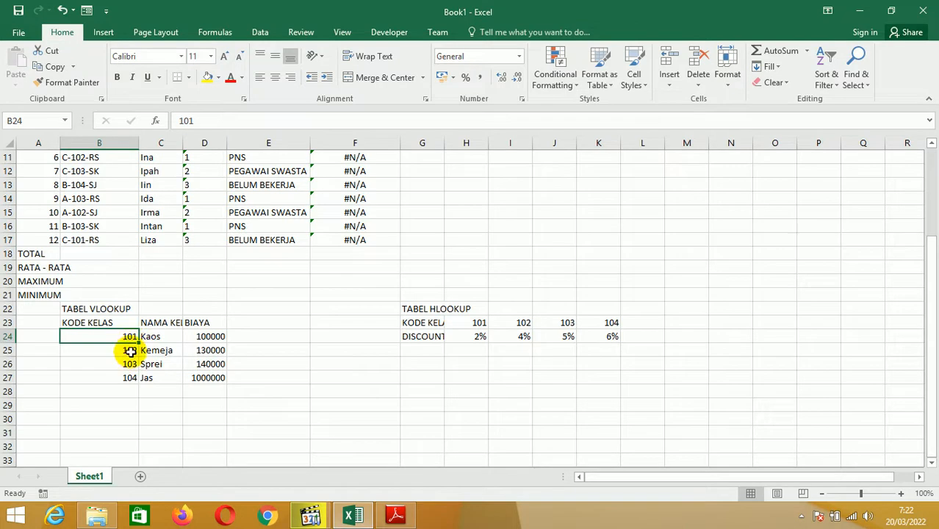
pyautogui.moveTo(318, 515)
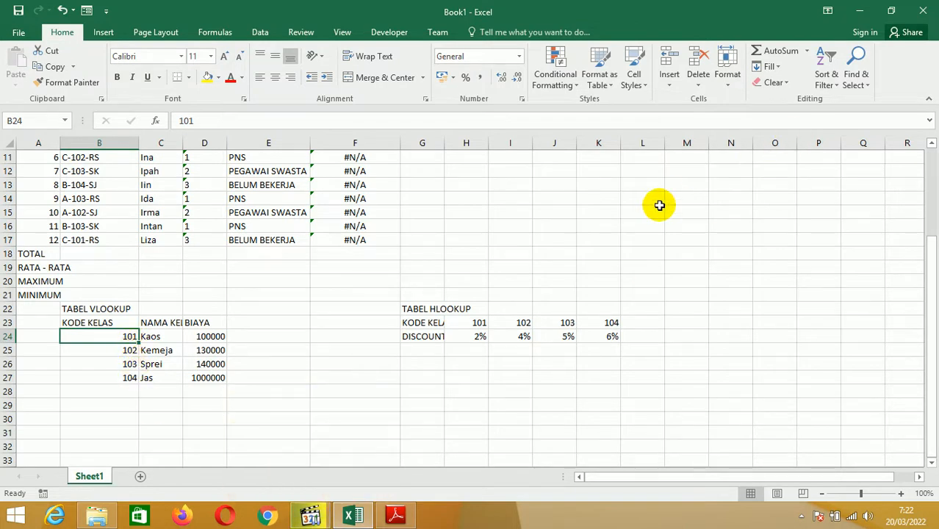
# Convert the VLOOKUP table's first two KODE KELAS codes to text, re-entering '101 in B24 and '102 in B25
pyautogui.write("'")
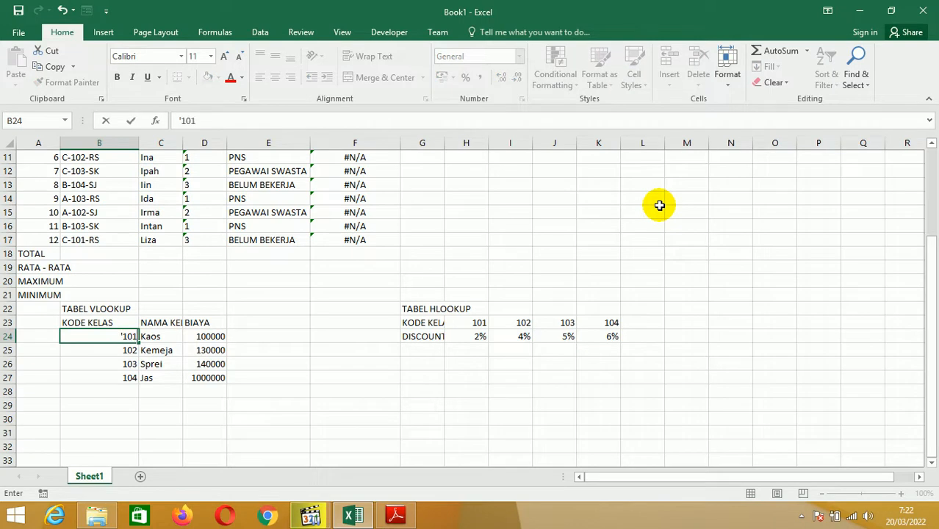
pyautogui.press('Return')
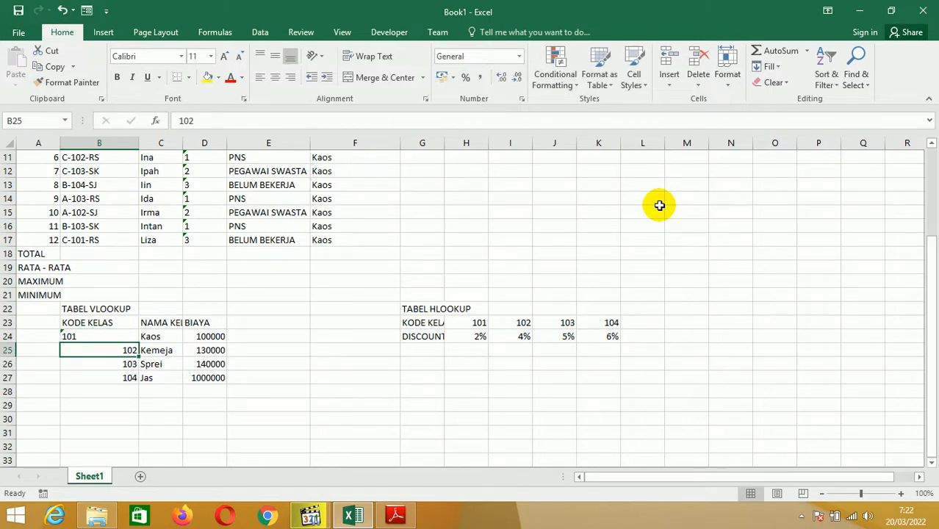
pyautogui.write("'102")
pyautogui.press('Up')
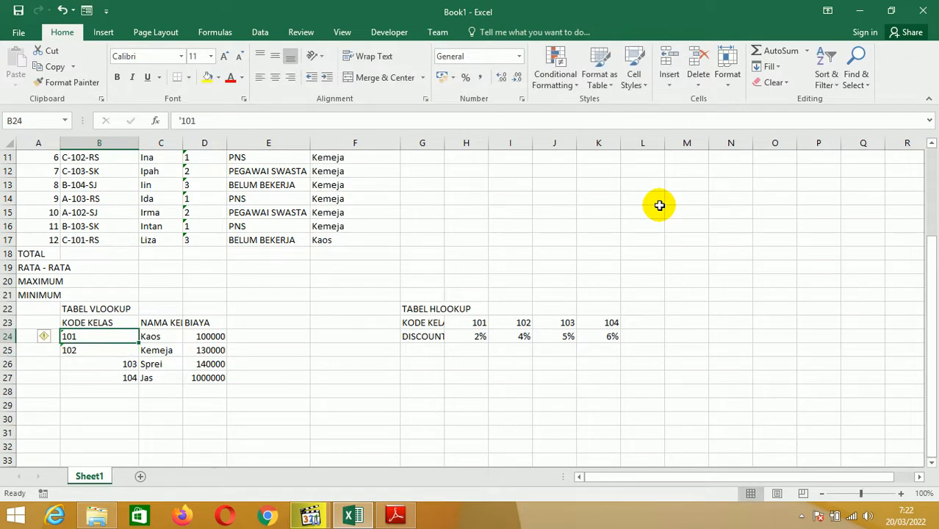
# Convert the VLOOKUP table's last two KODE KELAS codes to text, re-entering '103 in B26 and '104 in B27
pyautogui.write("'103")
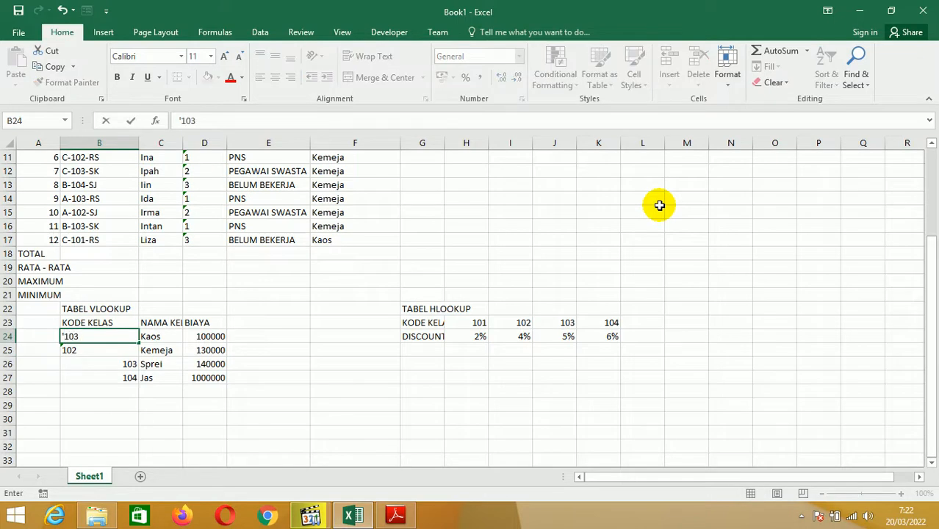
pyautogui.press('Up')
pyautogui.press('Down')
pyautogui.press('Down')
pyautogui.press('Down')
pyautogui.press('Down')
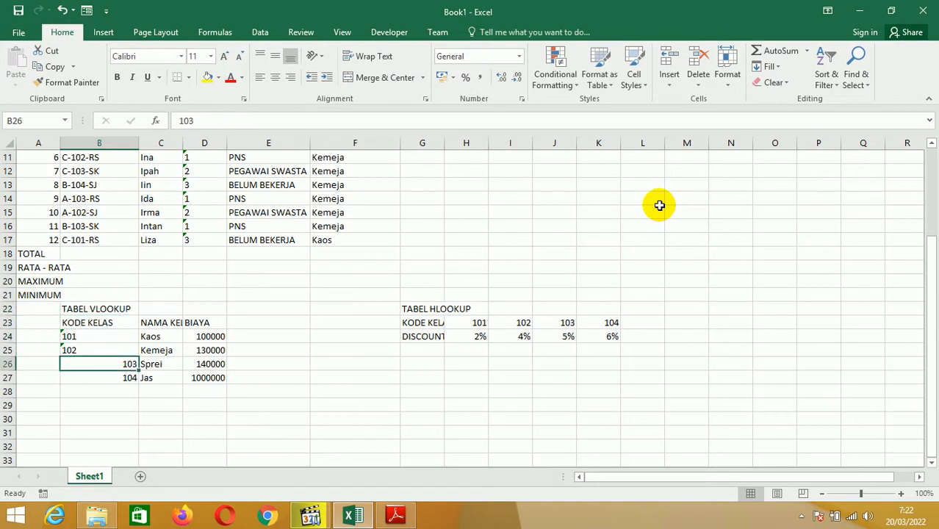
pyautogui.write("'10")
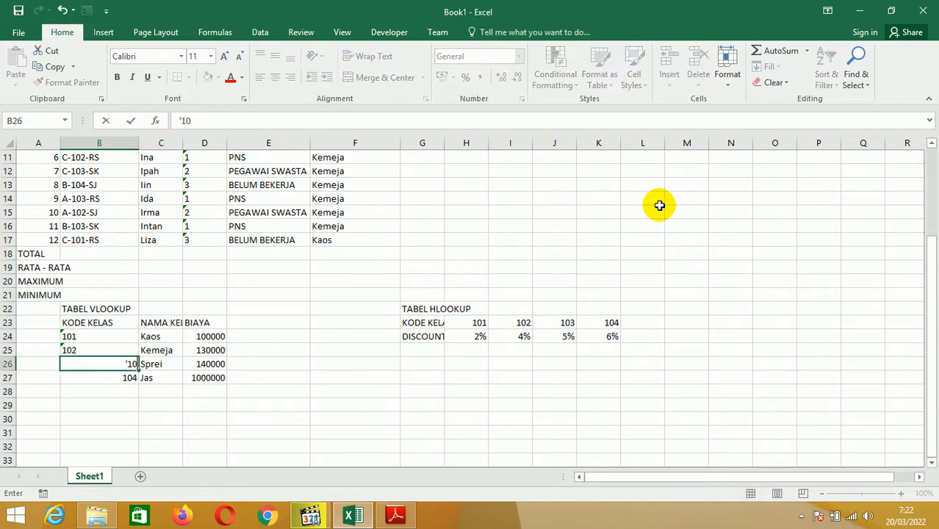
pyautogui.write('3')
pyautogui.press('Return')
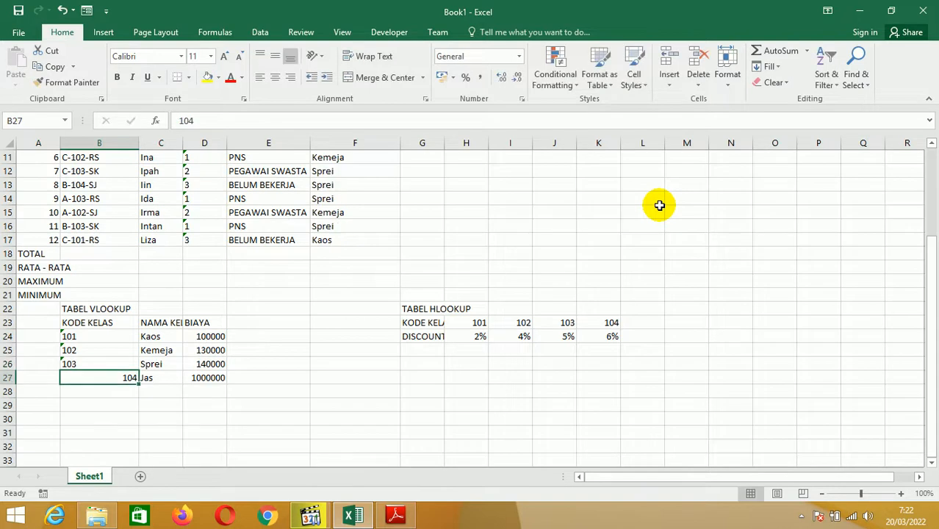
pyautogui.write("'104")
pyautogui.press('Return')
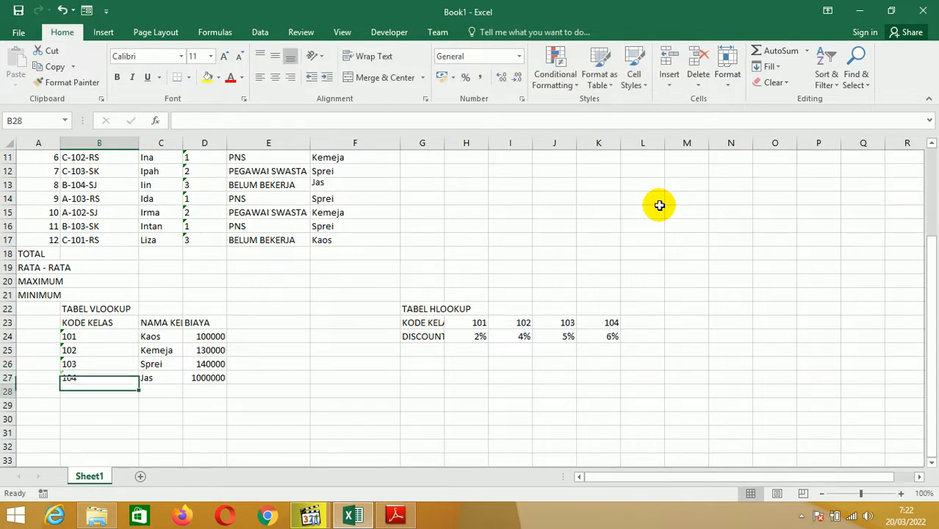
# Add 0 as the range_lookup argument of the F6 formula, making it =VLOOKUP(MID(B6;3;3);$B$24:$D$27;2;0)
pyautogui.scroll(4, 455, 225)
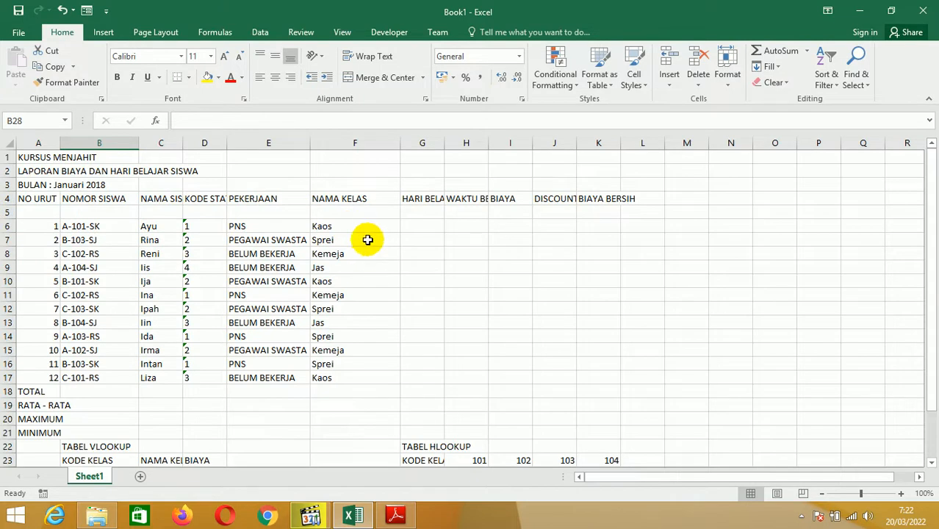
pyautogui.click(359, 228)
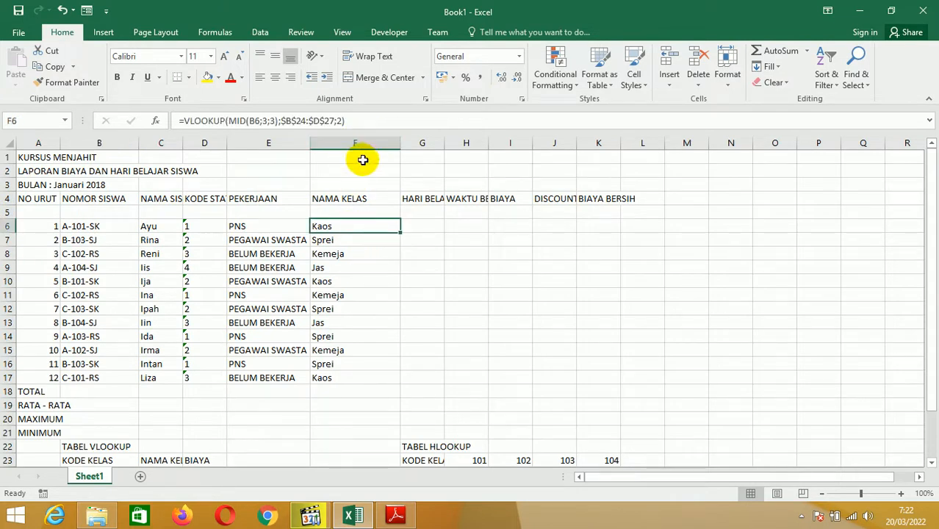
pyautogui.scroll(-3, 288, 204)
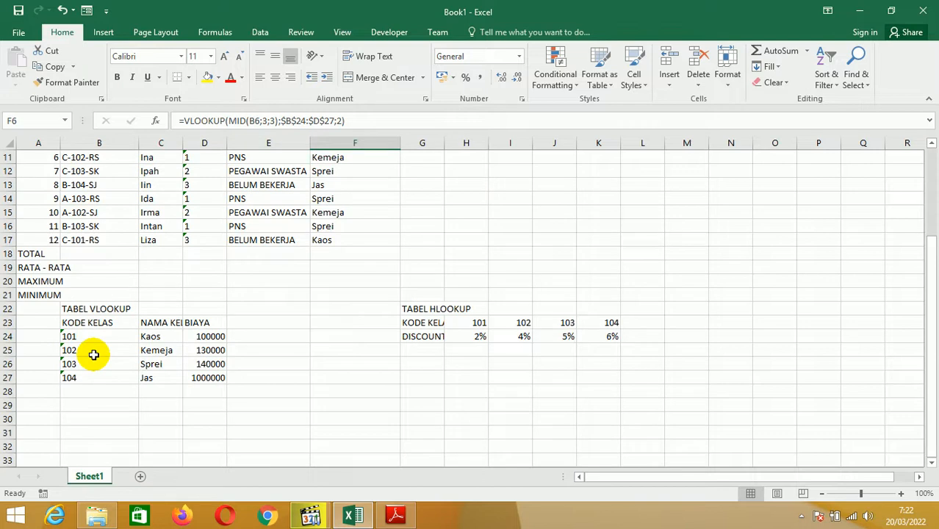
pyautogui.scroll(4, 143, 335)
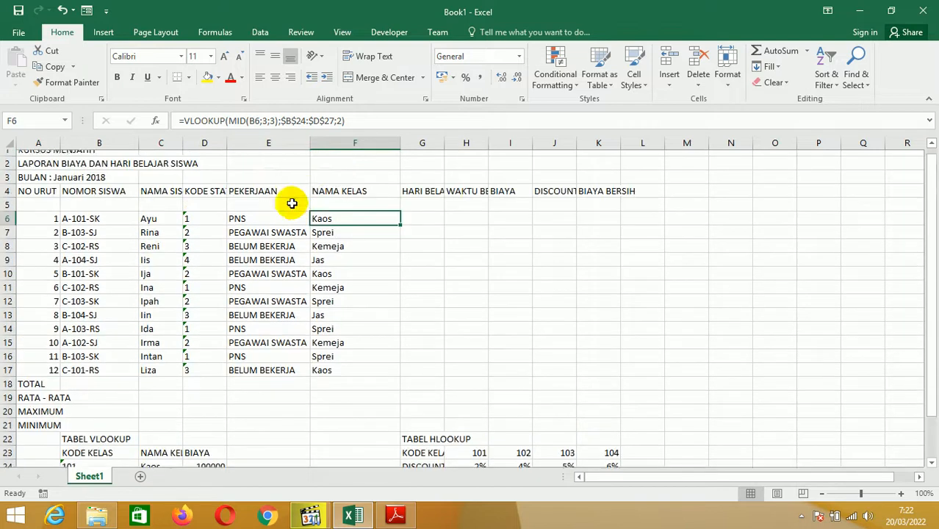
pyautogui.click(342, 122)
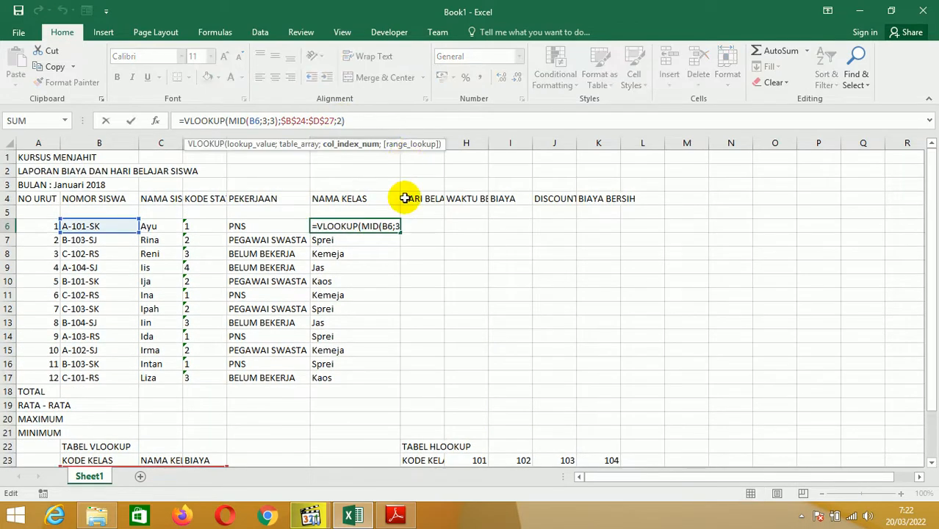
pyautogui.write("'0")
pyautogui.press('Return')
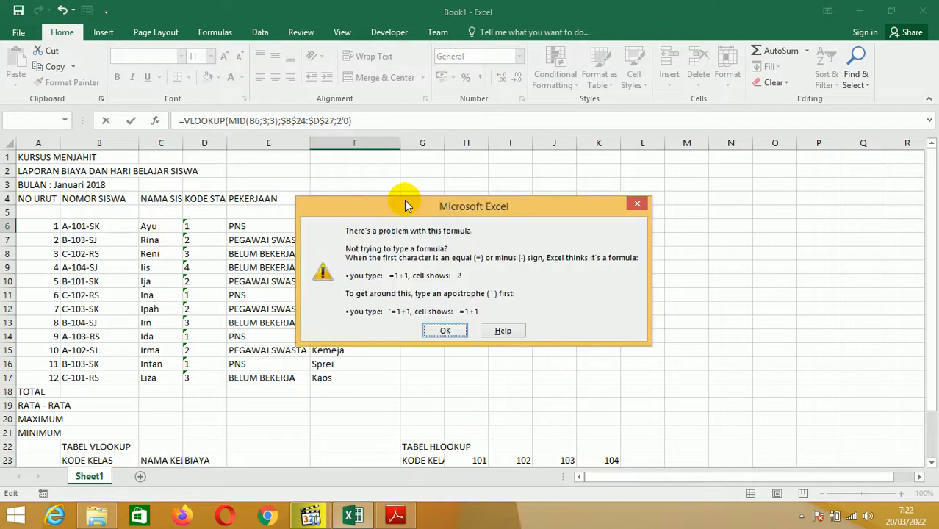
pyautogui.press('Return')
pyautogui.press('BackSpace')
pyautogui.press('BackSpace')
pyautogui.press('Return')
# Fill the exact-match VLOOKUP formula from F6 down the NAMA KELAS column through F17
pyautogui.press('Up')
pyautogui.hotkey('shift', 'Down')
pyautogui.hotkey('shift', 'Down')
pyautogui.hotkey('shift', 'Down')
pyautogui.hotkey('shift', 'Down')
pyautogui.hotkey('shift', 'Down')
pyautogui.hotkey('shift', 'Down')
pyautogui.hotkey('shift', 'Down')
pyautogui.hotkey('shift', 'Down')
pyautogui.hotkey('shift', 'Down')
pyautogui.hotkey('shift', 'Down')
pyautogui.hotkey('shift', 'Down')
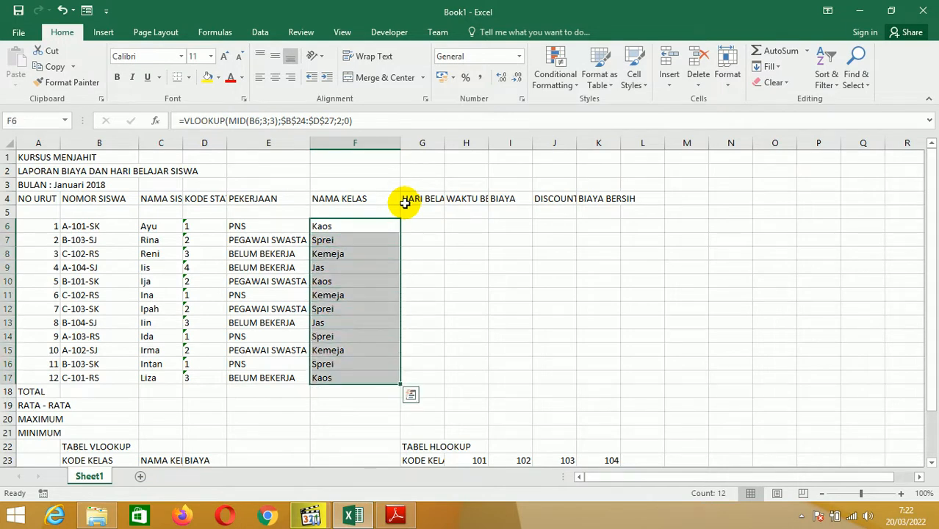
pyautogui.press('Up')
pyautogui.press('Down')
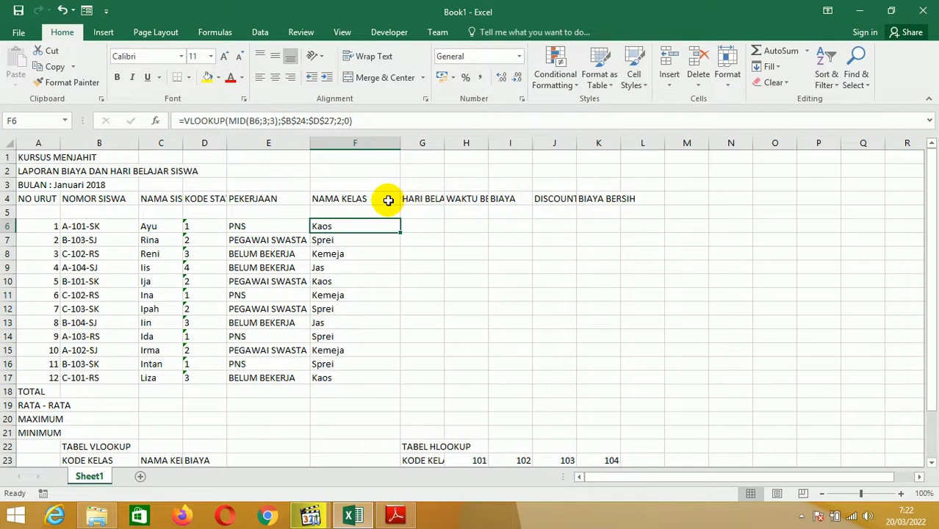
pyautogui.scroll(-3, 387, 207)
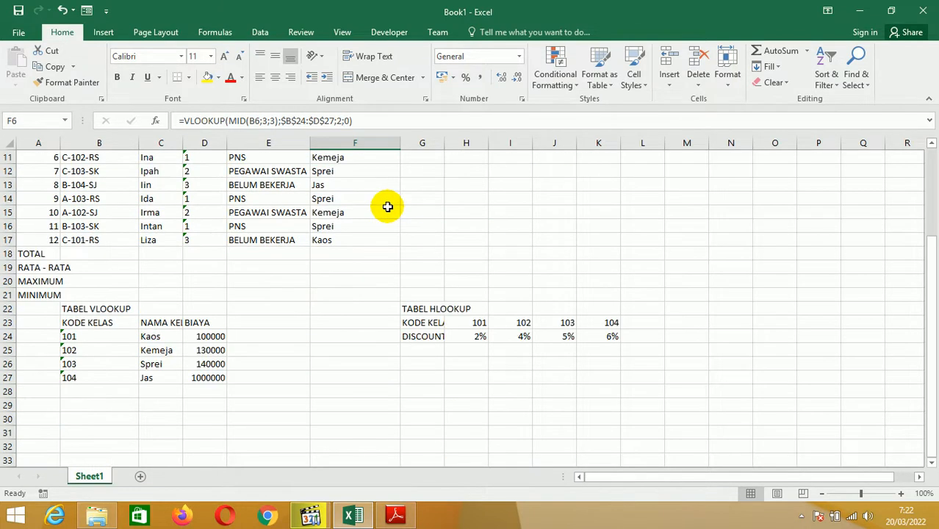
pyautogui.click(478, 324)
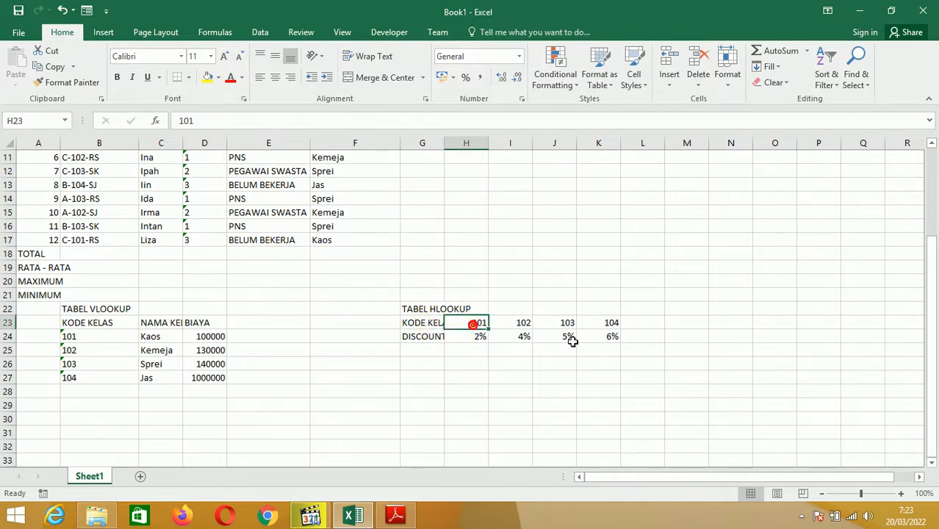
pyautogui.write("'10")
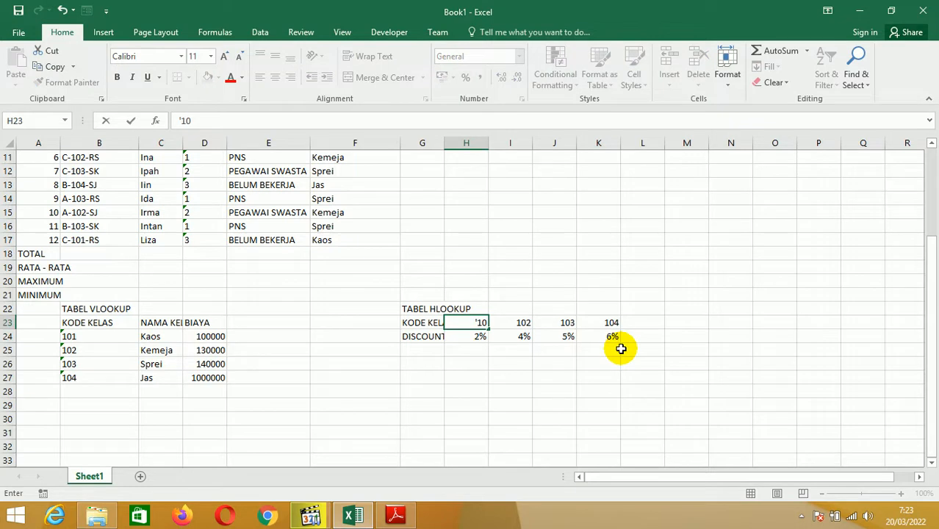
pyautogui.press('Escape')
# Select the first HARI BELAJAR cell, G6, and check the HARI BELAJAR rules in the PDF in Adobe Reader
pyautogui.press('Up')
pyautogui.press('Up')
pyautogui.press('Up')
pyautogui.press('Up')
pyautogui.press('Up')
pyautogui.press('Up')
pyautogui.press('Up')
pyautogui.press('Up')
pyautogui.press('Up')
pyautogui.press('Up')
pyautogui.press('Up')
pyautogui.press('Up')
pyautogui.press('Up')
pyautogui.press('Up')
pyautogui.press('Up')
pyautogui.press('Up')
pyautogui.press('Up')
pyautogui.press('Up')
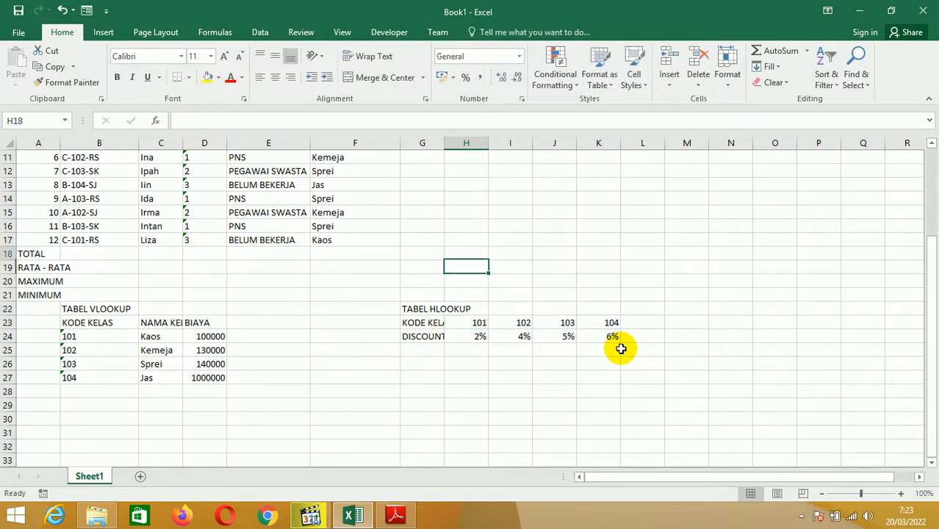
pyautogui.press('Up')
pyautogui.press('Up')
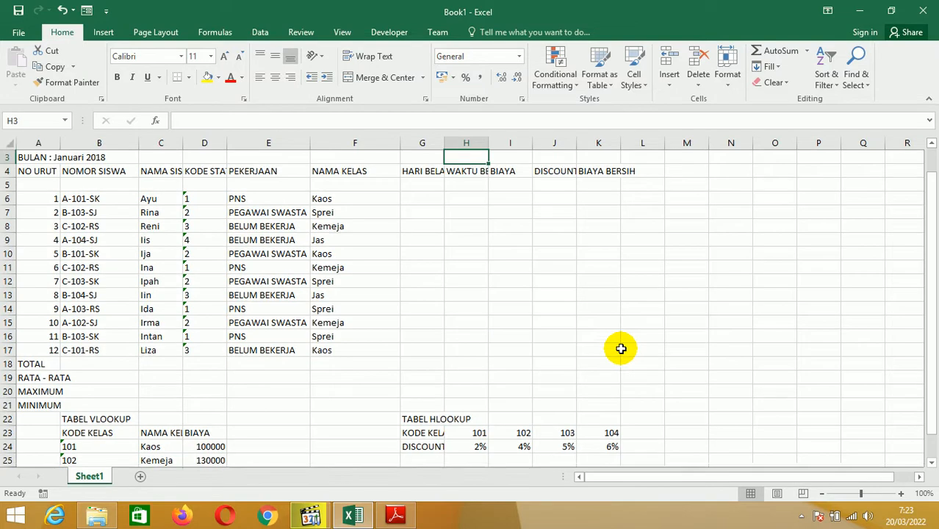
pyautogui.press('Up')
pyautogui.press('Down')
pyautogui.press('Down')
pyautogui.press('Down')
pyautogui.press('Down')
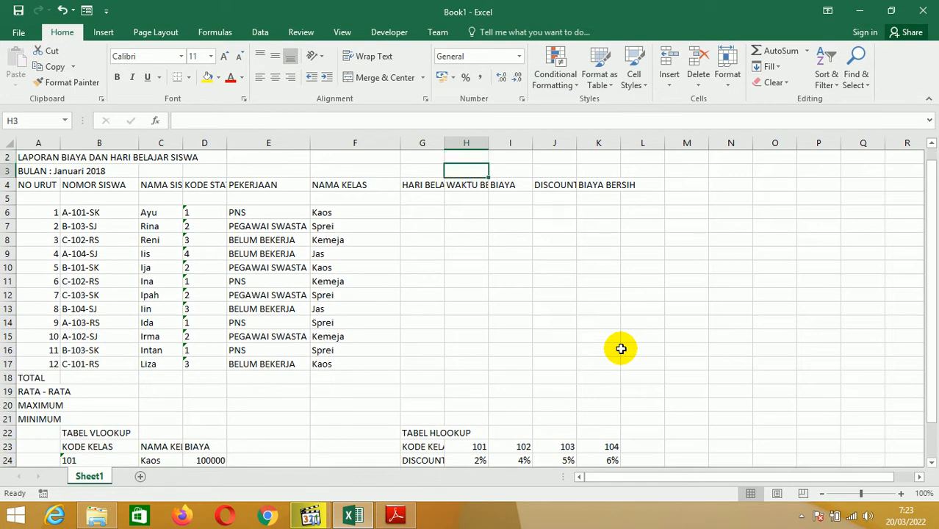
pyautogui.press('Left')
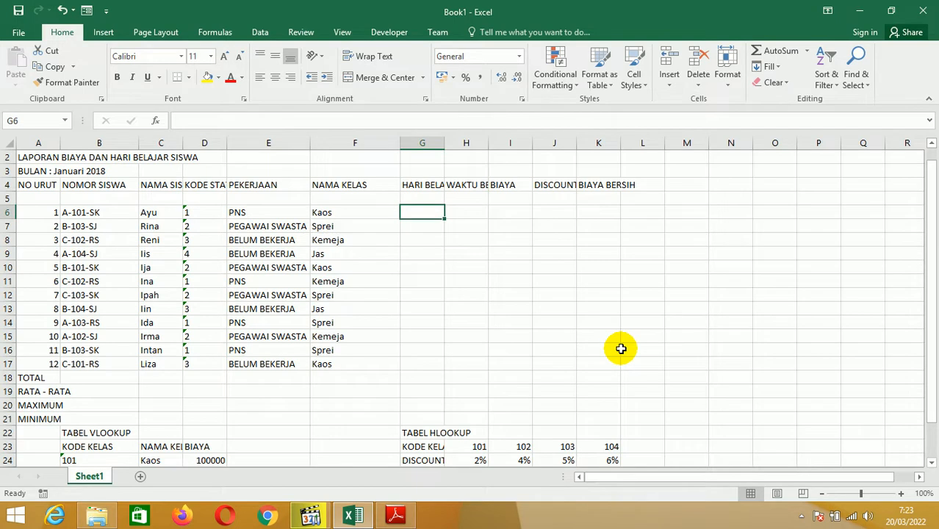
pyautogui.scroll(1, 598, 351)
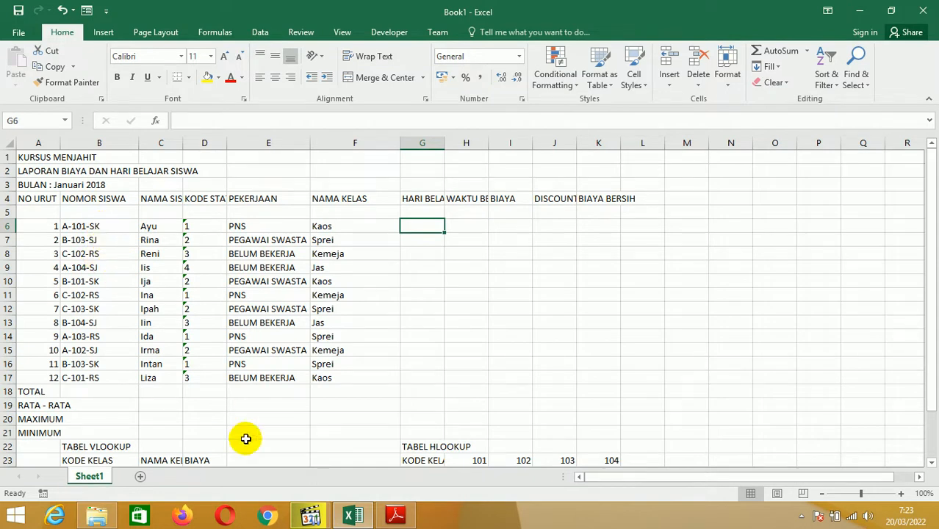
pyautogui.click(387, 519)
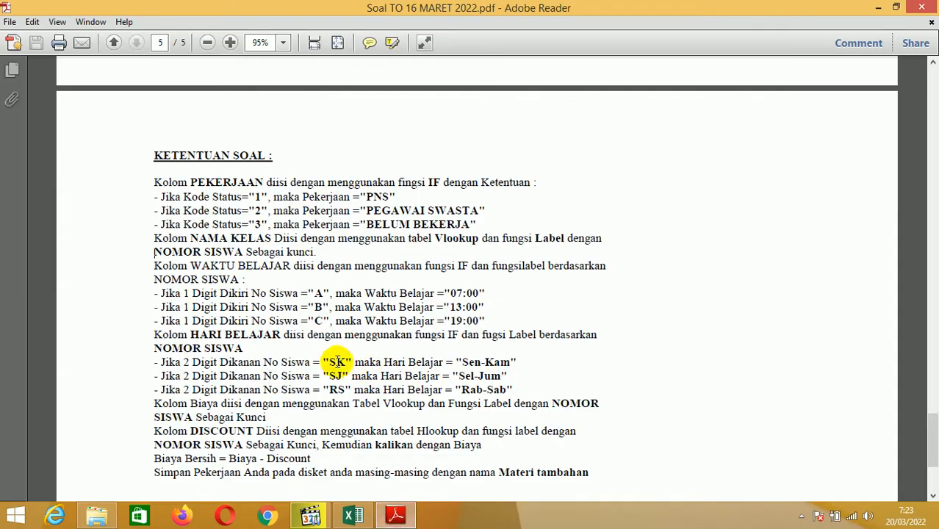
pyautogui.scroll(-2, 323, 353)
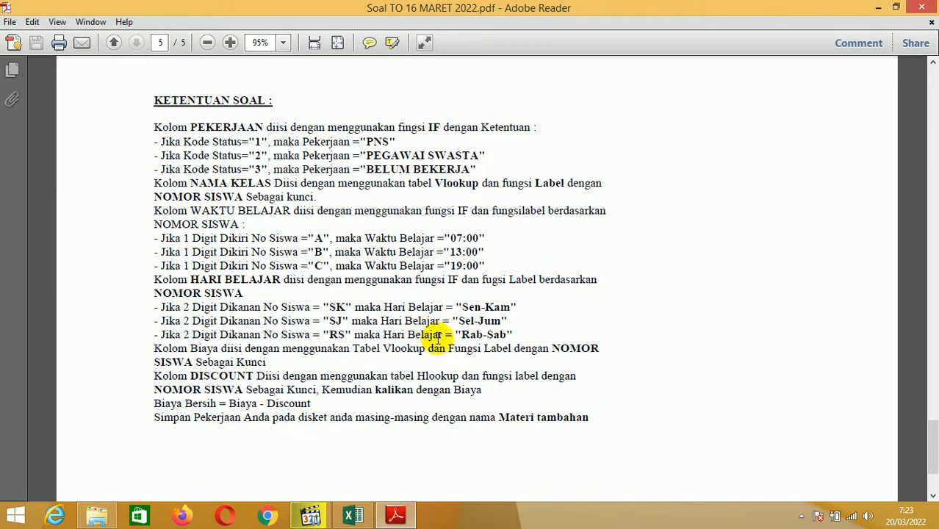
pyautogui.click(397, 515)
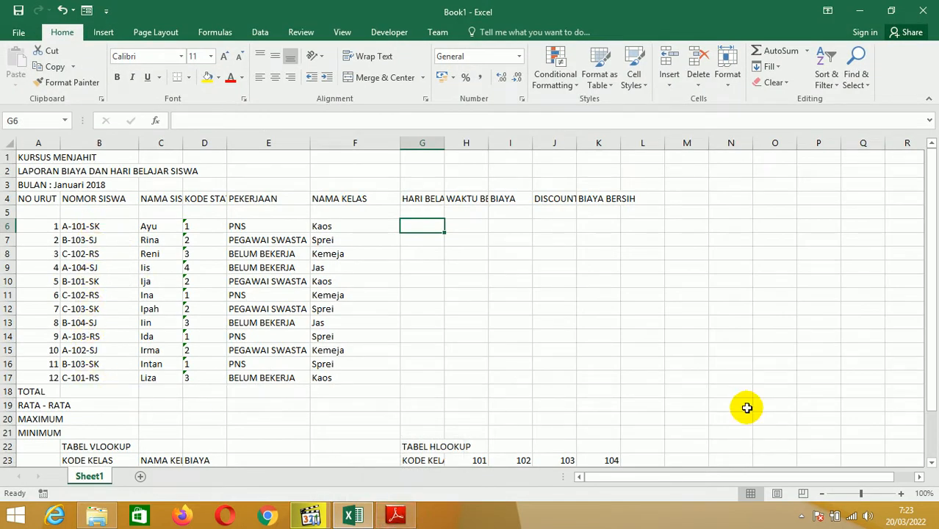
# Start the HARI BELAJAR formula in G6 with =IF(RIGHT(B6;2)="SK";"SEN-KAM"
pyautogui.write('=')
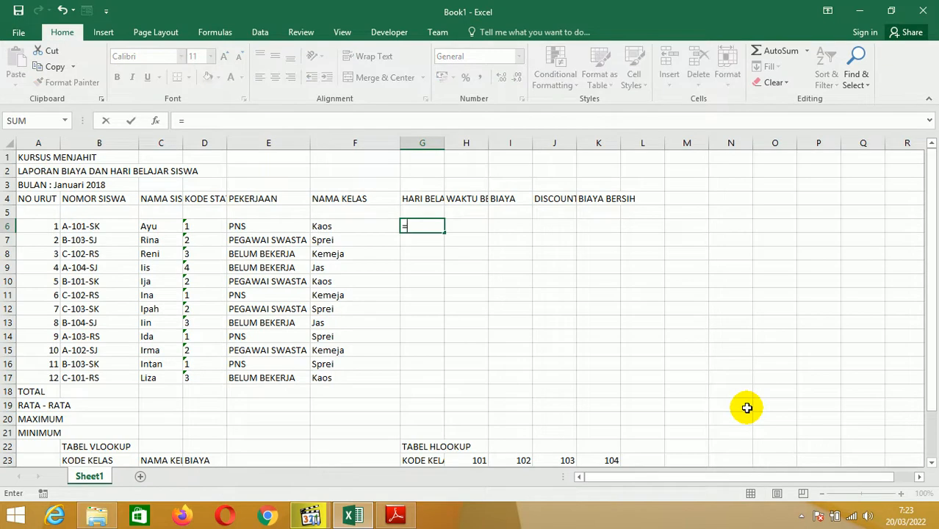
pyautogui.write('IF(')
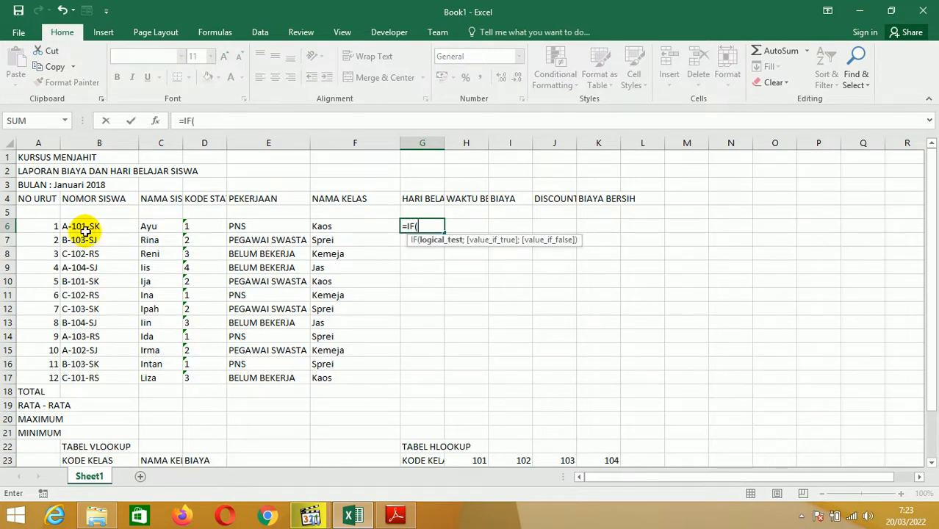
pyautogui.write('R')
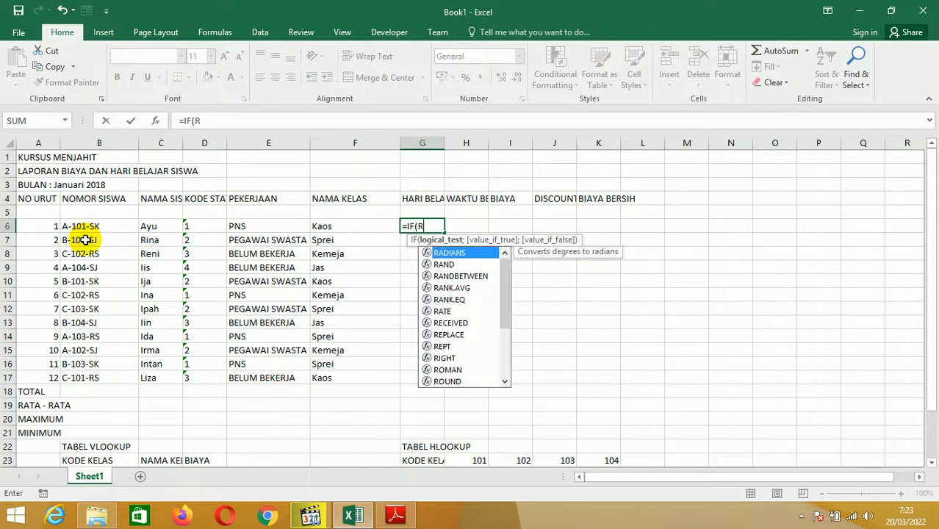
pyautogui.write('IGHT')
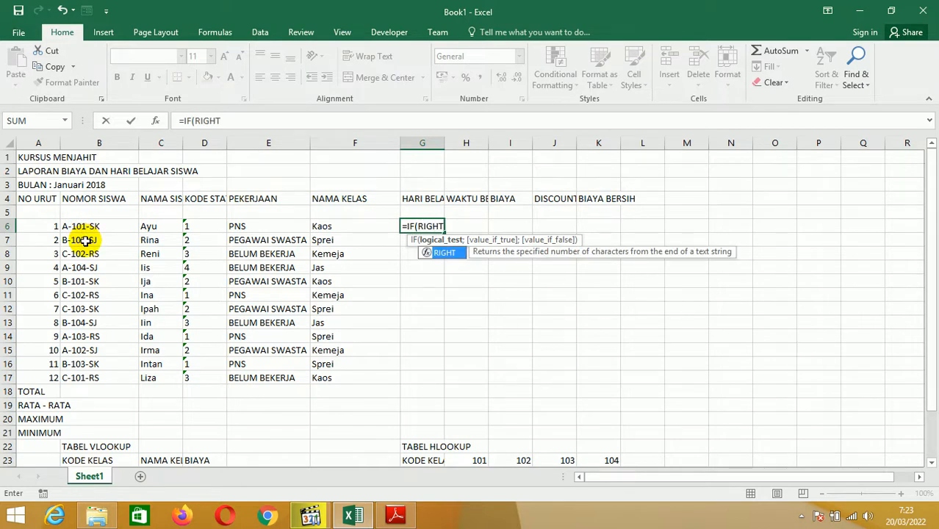
pyautogui.write('(')
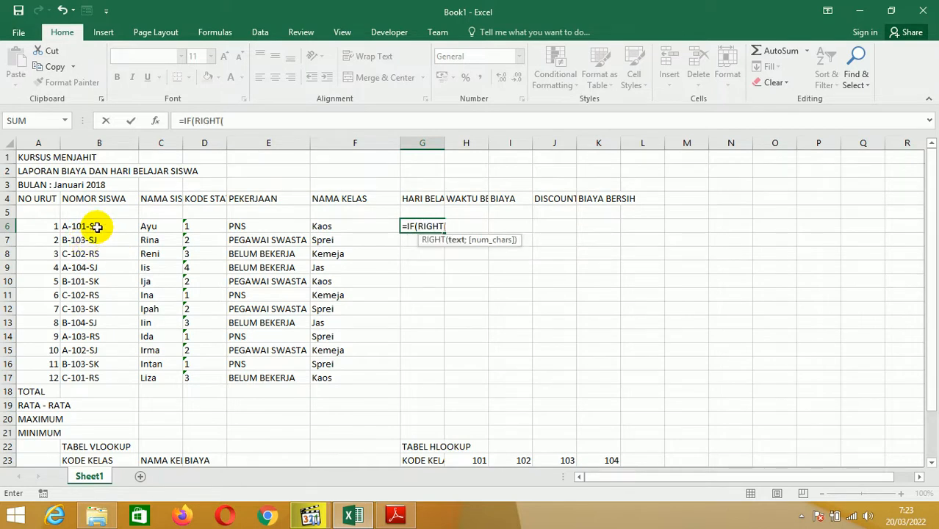
pyautogui.click(96, 226)
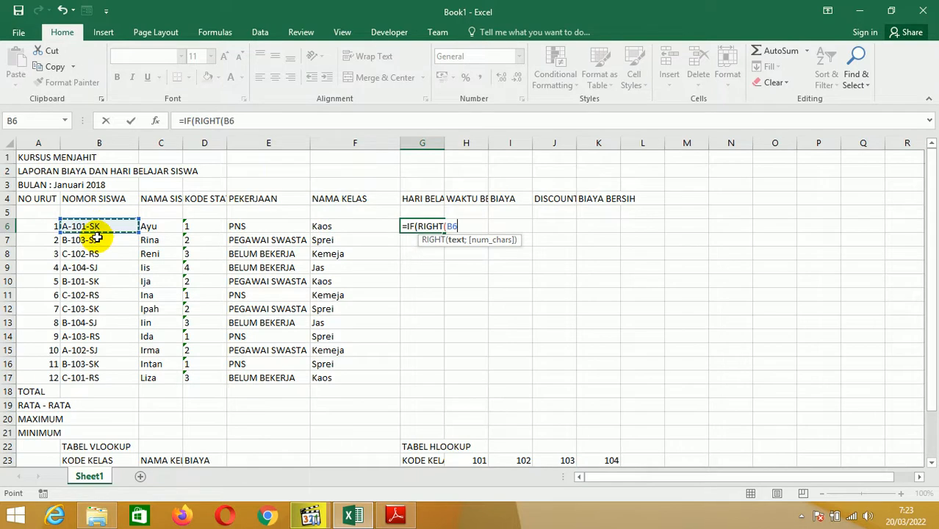
pyautogui.write(';2')
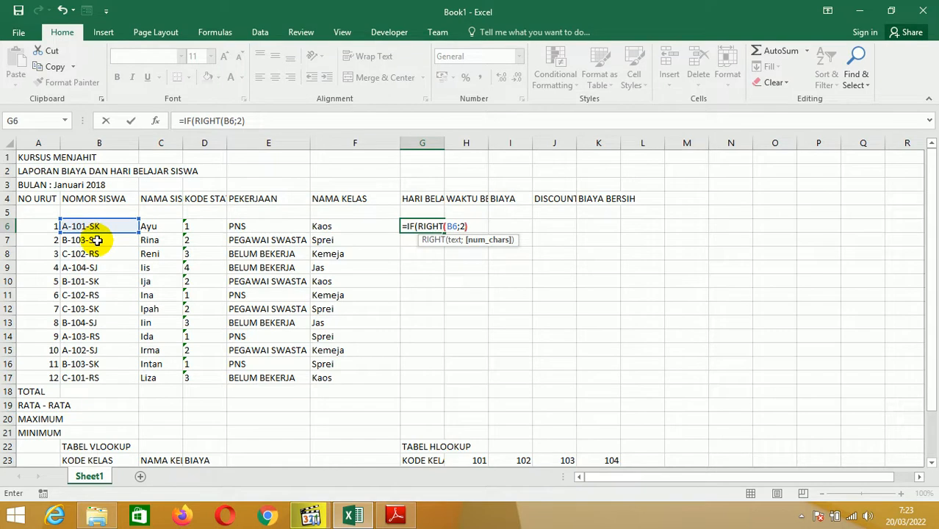
pyautogui.write(')="')
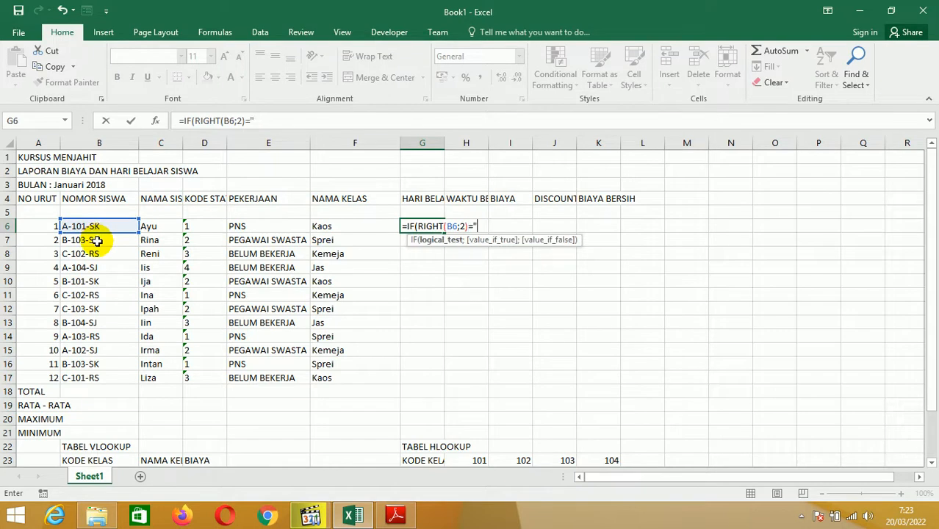
pyautogui.write('SK";"')
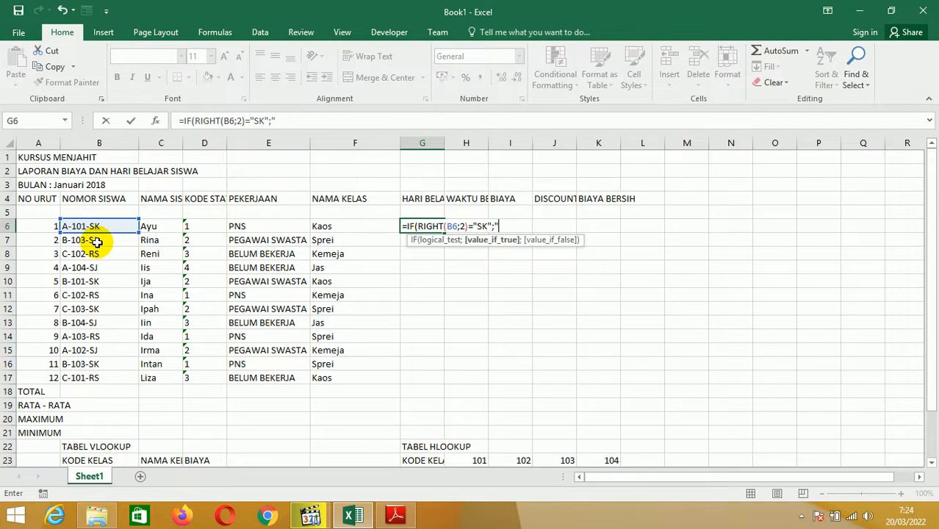
pyautogui.write('SEN-KAM"')
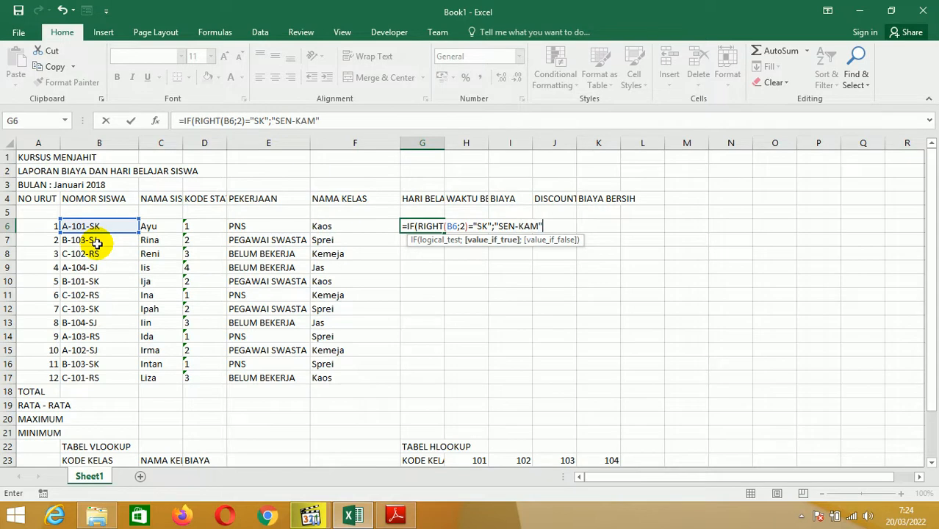
# Check the day spelling in the PDF in Adobe Reader, then correct the G6 formula's true value to "Sen-Kam" in Excel
pyautogui.click(389, 518)
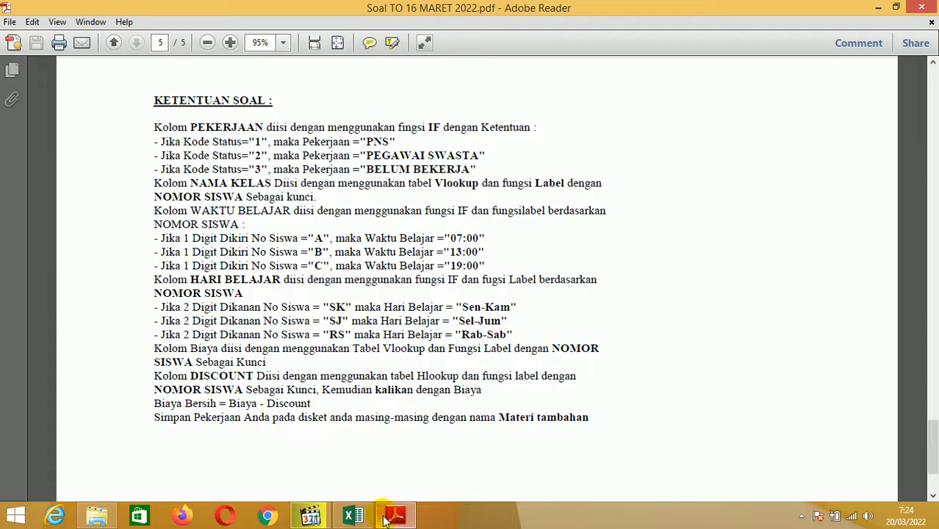
pyautogui.click(385, 518)
pyautogui.press('BackSpace')
pyautogui.press('BackSpace')
pyautogui.press('BackSpace')
pyautogui.press('BackSpace')
pyautogui.press('BackSpace')
pyautogui.press('BackSpace')
pyautogui.press('BackSpace')
pyautogui.write('en-Kam')
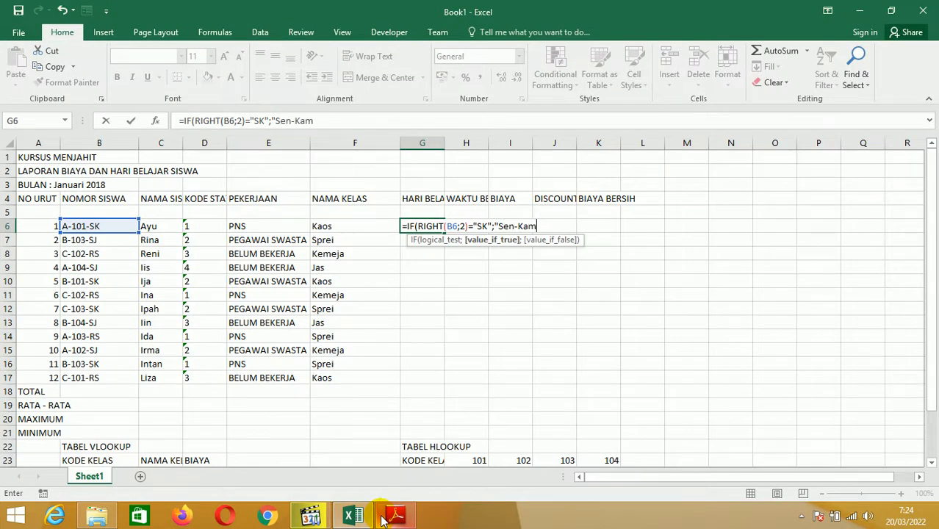
pyautogui.write('";')
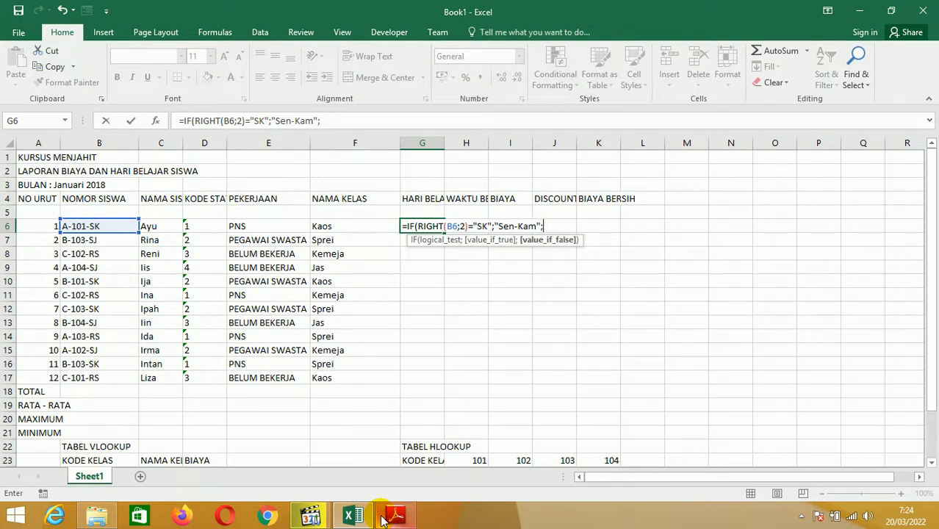
# Nest a second condition in the G6 formula, IF(RIGHT(B6;2)="SJ";"Sel-Jum";, as the first IF's false value
pyautogui.write('if(')
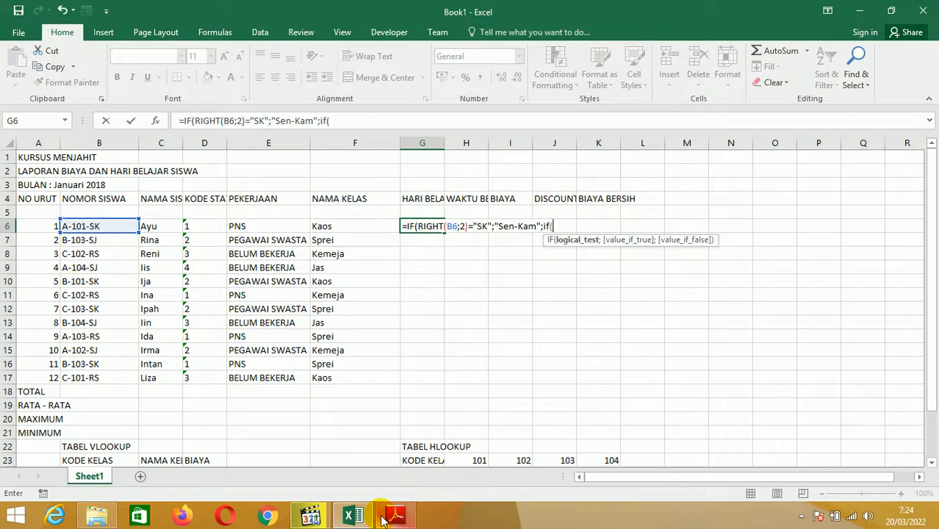
pyautogui.write('r')
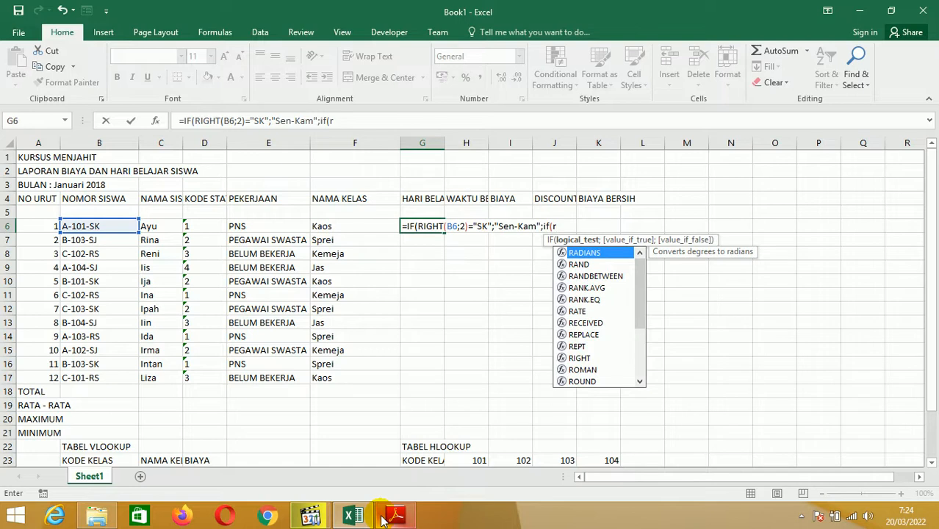
pyautogui.write('ight(')
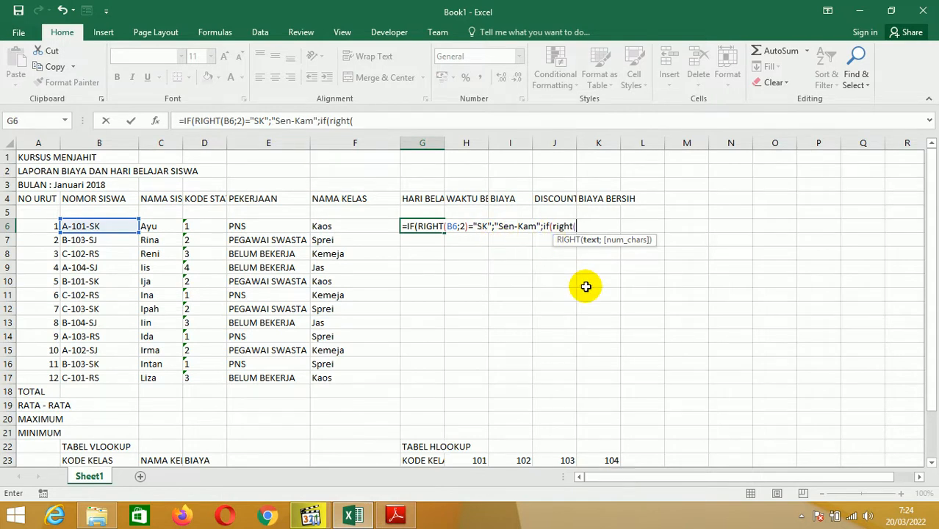
pyautogui.click(90, 227)
pyautogui.write(';2')
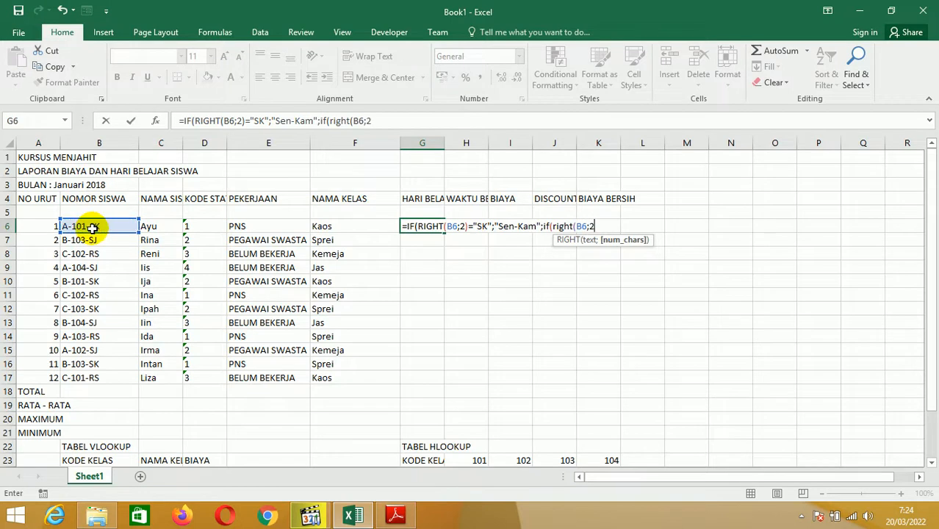
pyautogui.write(')=')
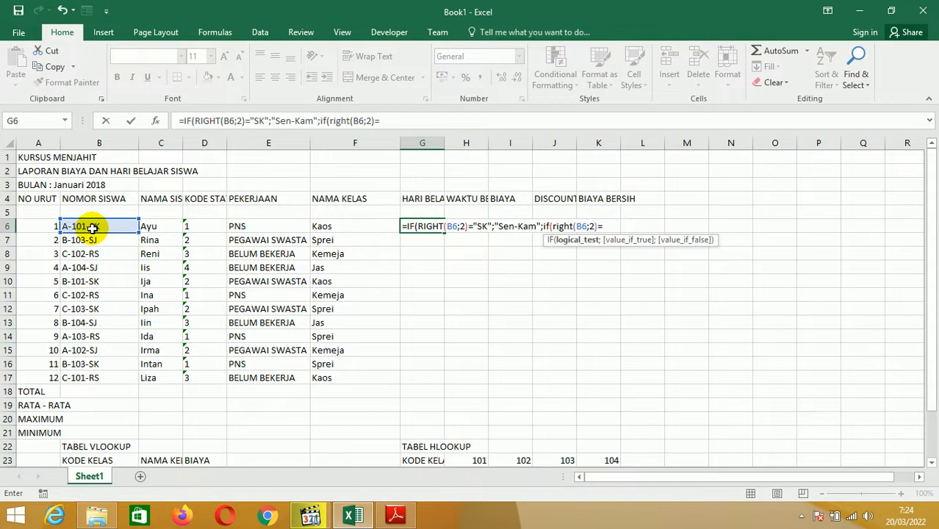
pyautogui.write('"SJ";"Se')
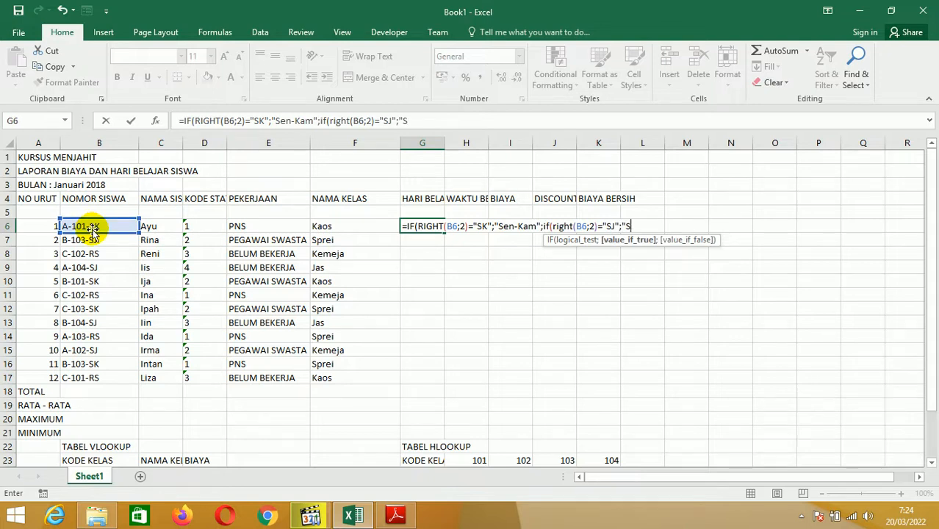
pyautogui.write('l-')
pyautogui.write('Jum')
pyautogui.write('";')
# Finish the G6 formula with "Rab-Sab" as the final false value, close both IFs and enter it
pyautogui.write('"RTa')
pyautogui.press('BackSpace')
pyautogui.press('BackSpace')
pyautogui.write('ab-Sa')
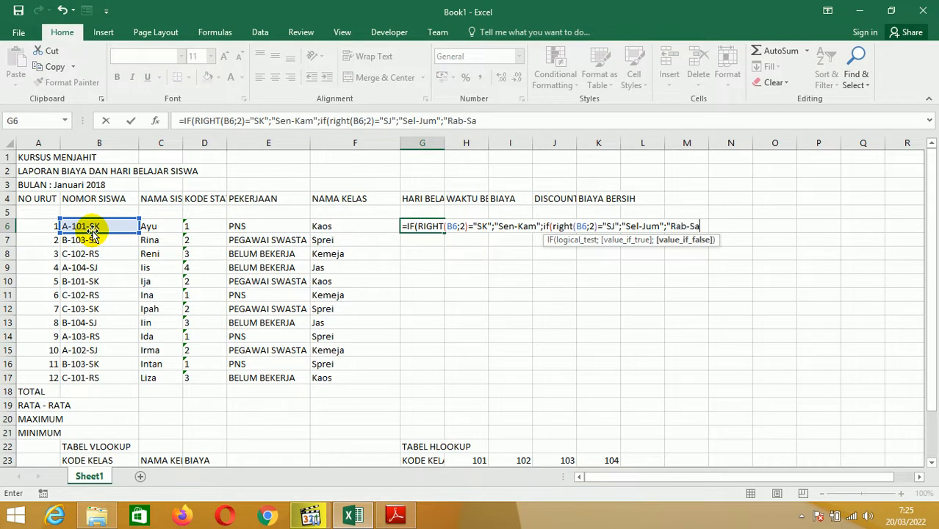
pyautogui.write('b"))')
pyautogui.press('Return')
# Fill the HARI BELAJAR formula from G6 down the column through G17
pyautogui.press('Up')
pyautogui.hotkey('shift', 'Down')
pyautogui.hotkey('shift', 'Down')
pyautogui.hotkey('shift', 'Down')
pyautogui.hotkey('shift', 'Down')
pyautogui.hotkey('shift', 'Down')
pyautogui.hotkey('shift', 'Down')
pyautogui.hotkey('shift', 'Down')
pyautogui.hotkey('shift', 'Down')
pyautogui.hotkey('shift', 'Down')
pyautogui.hotkey('shift', 'Down')
pyautogui.hotkey('shift', 'Down')
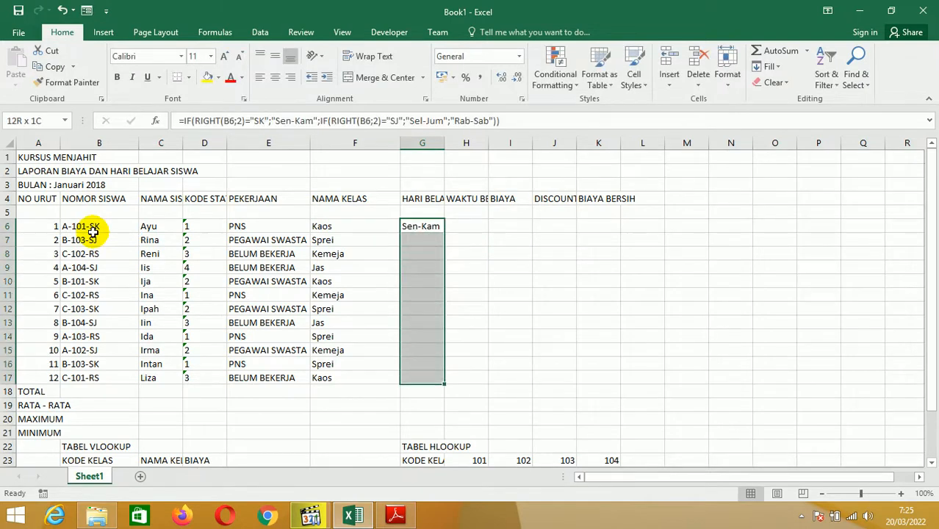
pyautogui.hotkey('ctrl', 'd')
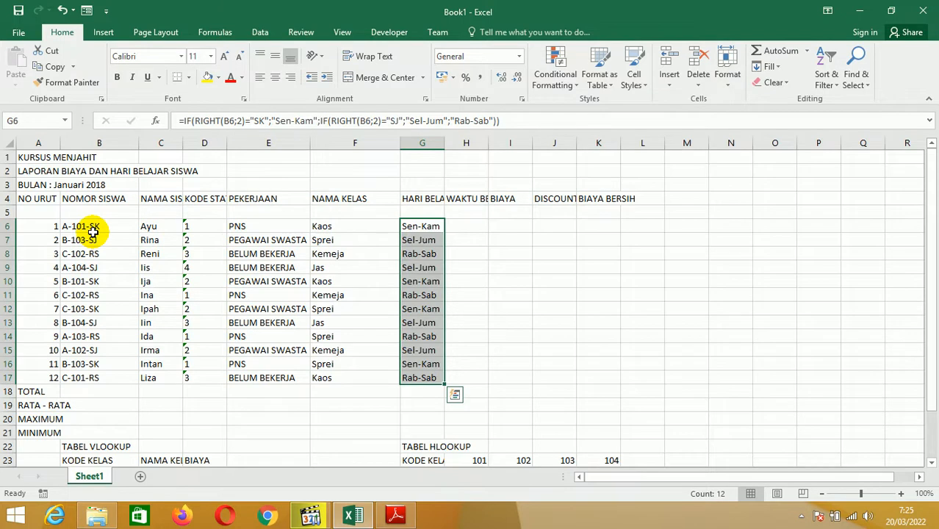
# Select the first WAKTU BELAJAR cell, H6, and check the WAKTU BELAJAR rules in the PDF in Adobe Reader
pyautogui.press('Right')
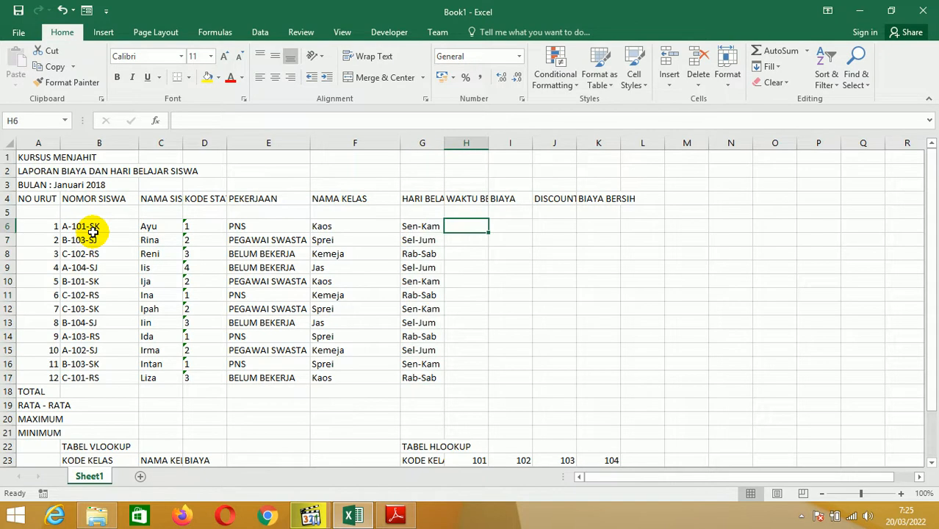
pyautogui.click(358, 517)
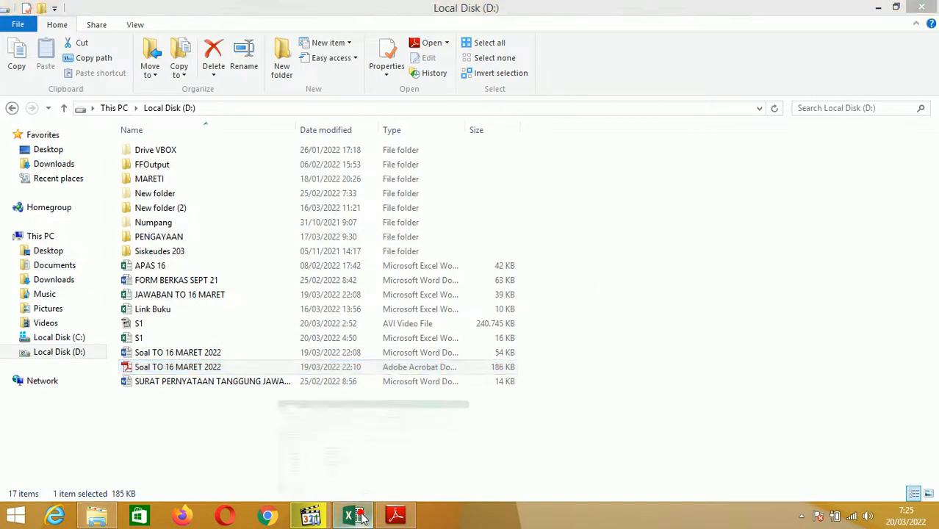
pyautogui.click(358, 517)
pyautogui.click(396, 516)
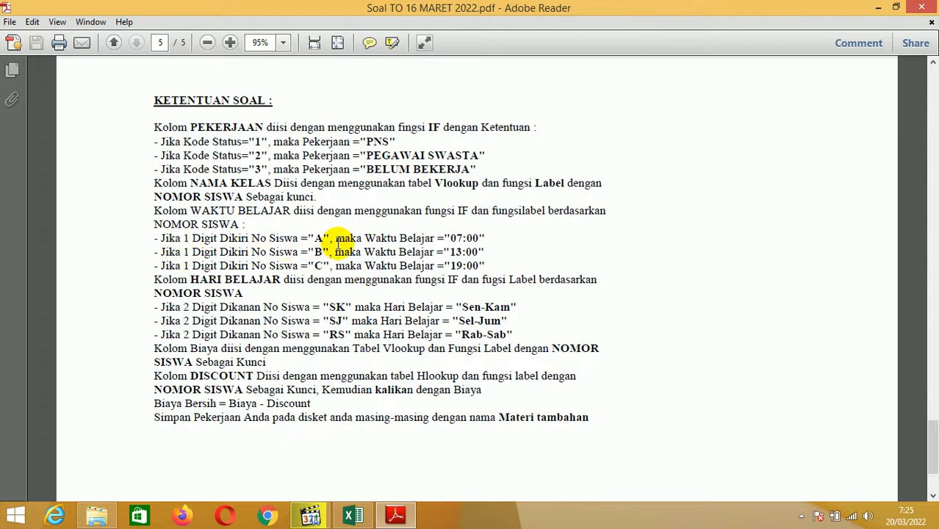
pyautogui.click(356, 516)
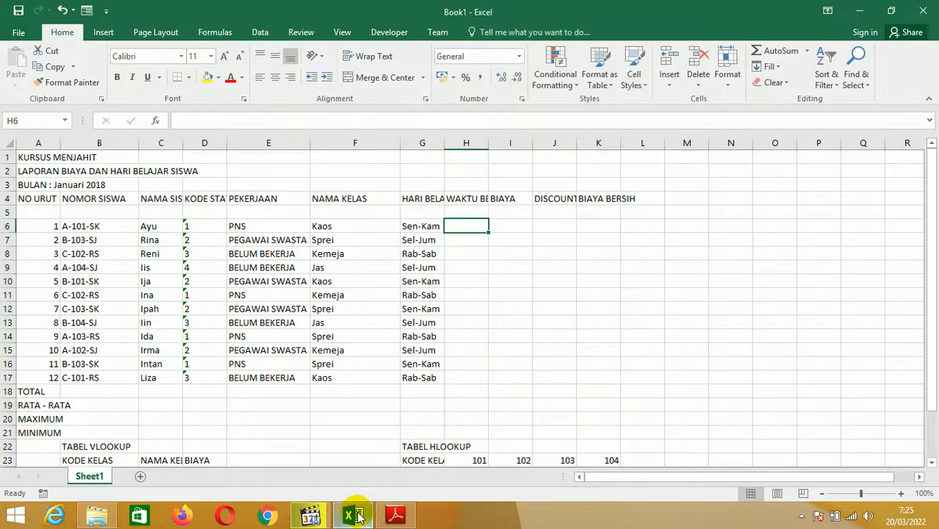
pyautogui.click(355, 516)
pyautogui.moveTo(365, 518)
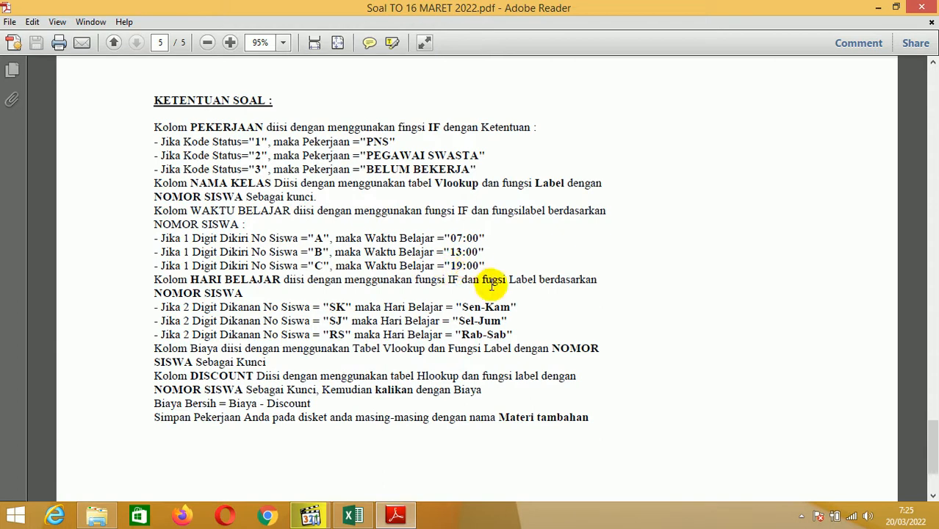
pyautogui.click(365, 519)
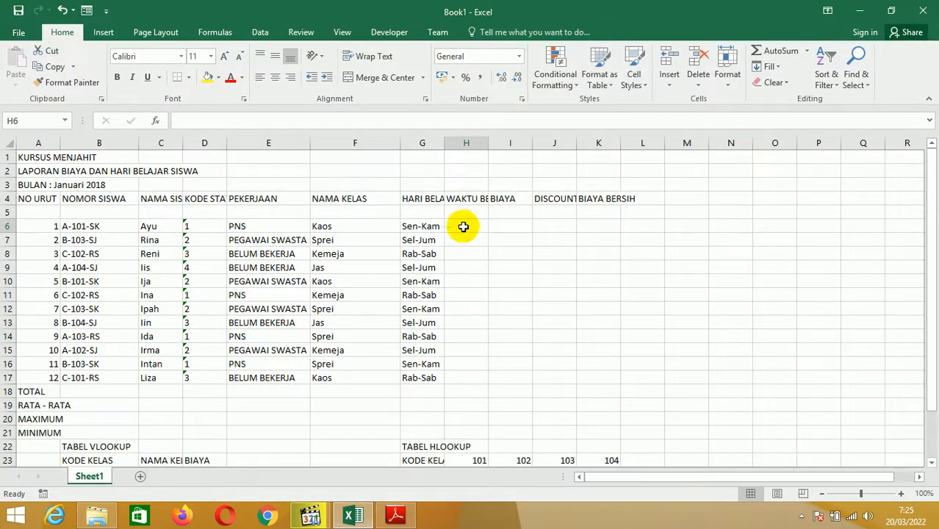
# Start the WAKTU BELAJAR formula in H6 with the first condition, =IF(LEFT(B6;1)="A";"07:00";
pyautogui.click(464, 226)
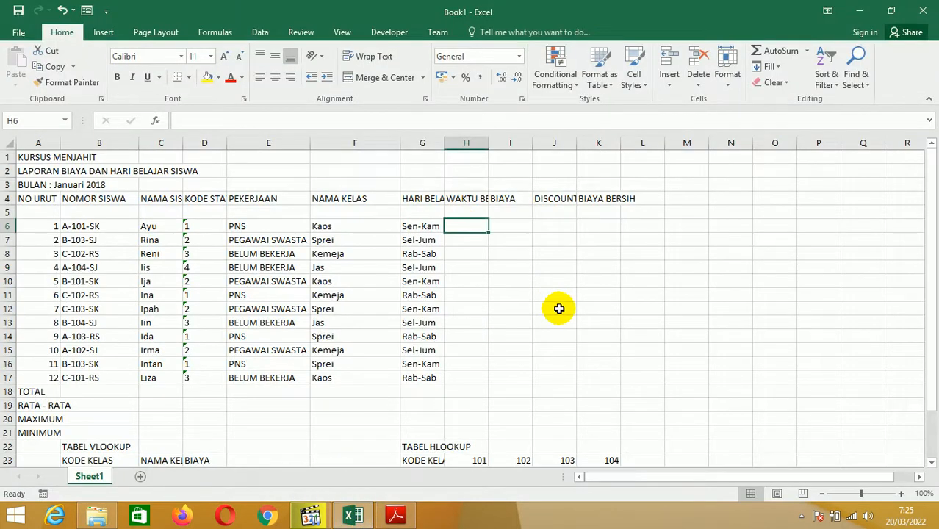
pyautogui.write('=if(')
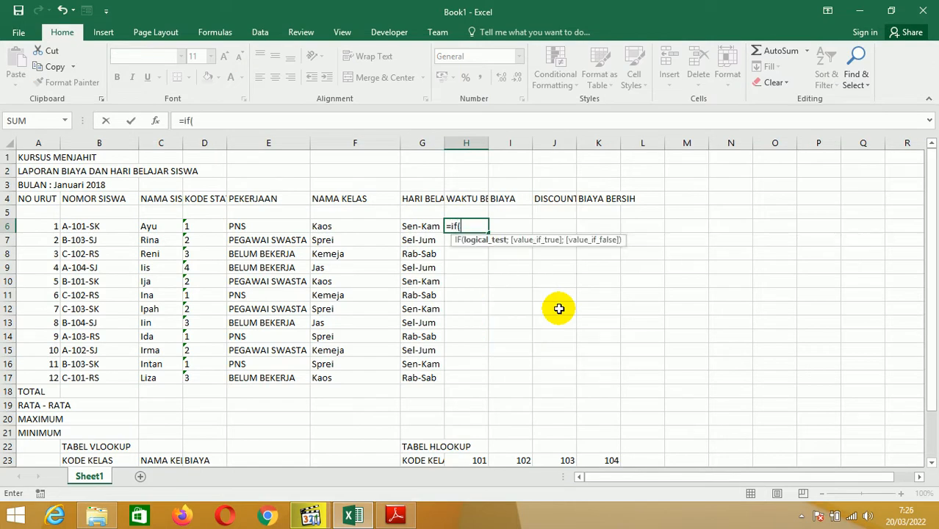
pyautogui.write('lef')
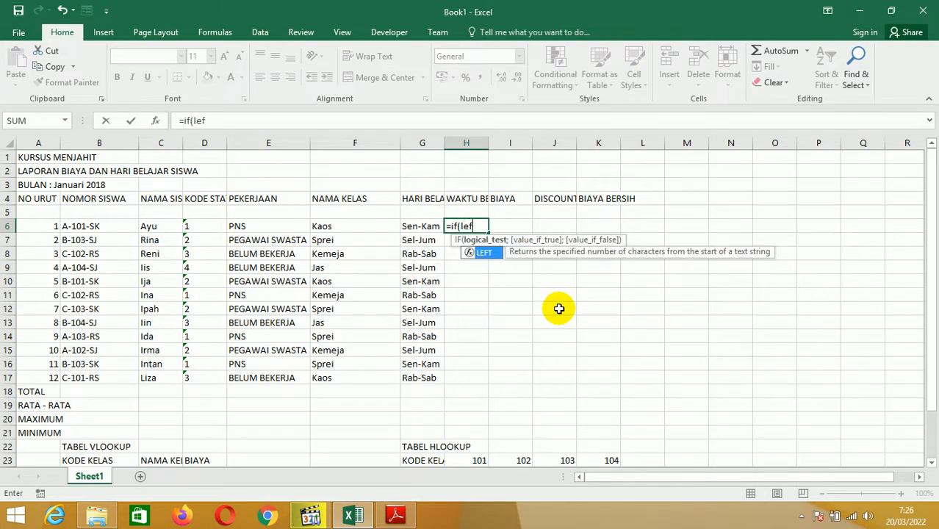
pyautogui.write('t(')
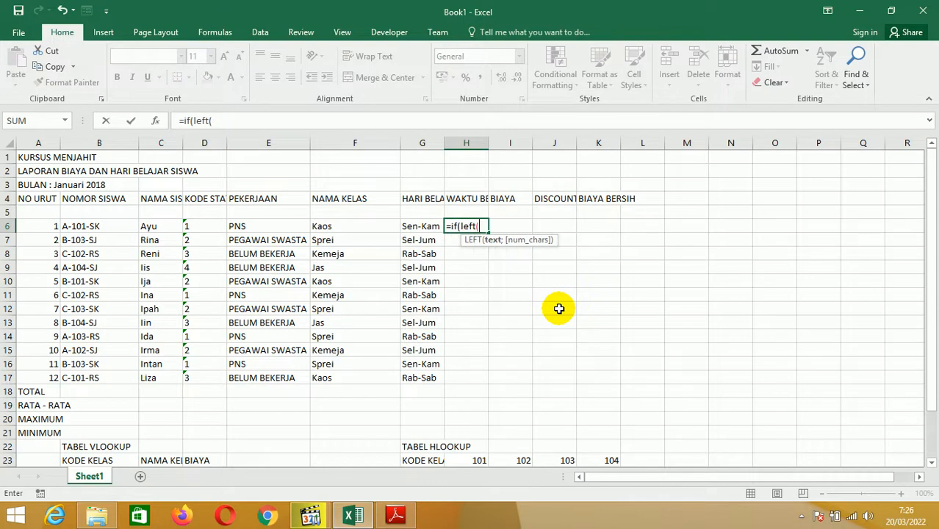
pyautogui.click(86, 227)
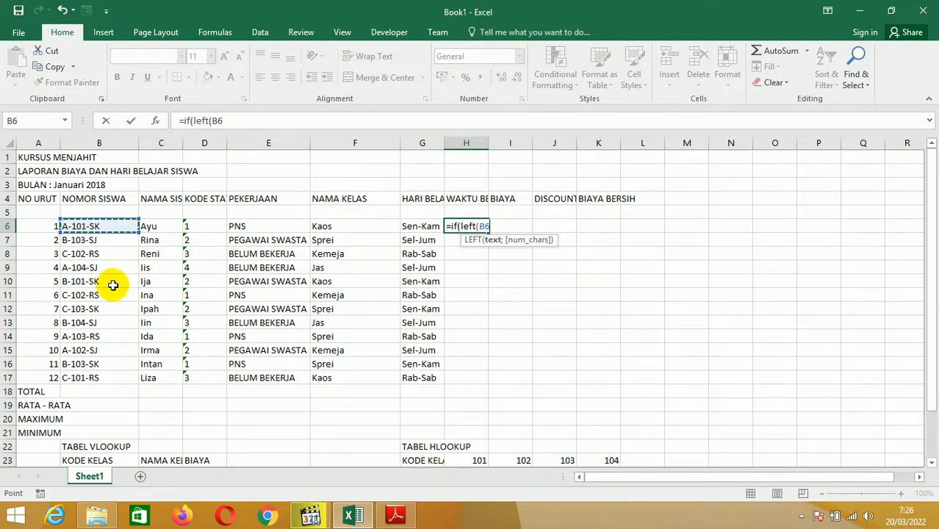
pyautogui.write(';1)="A"')
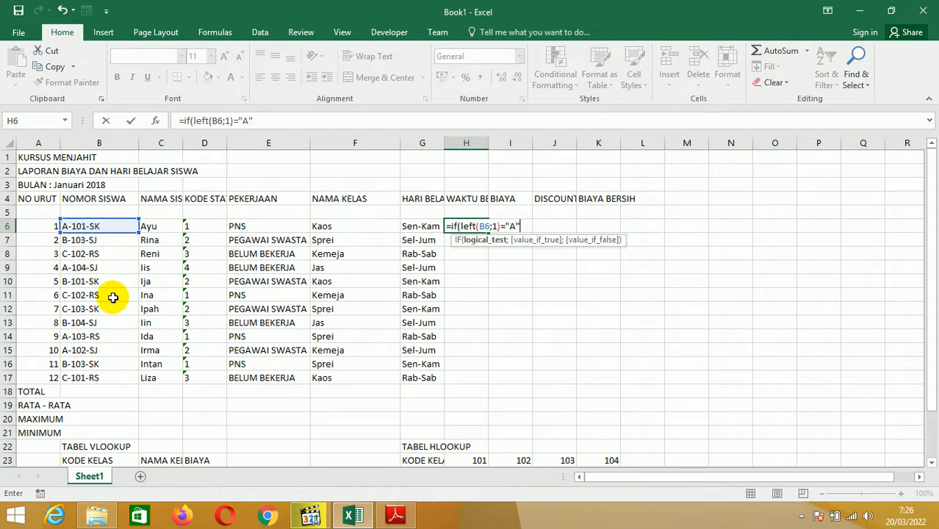
pyautogui.write(';"07')
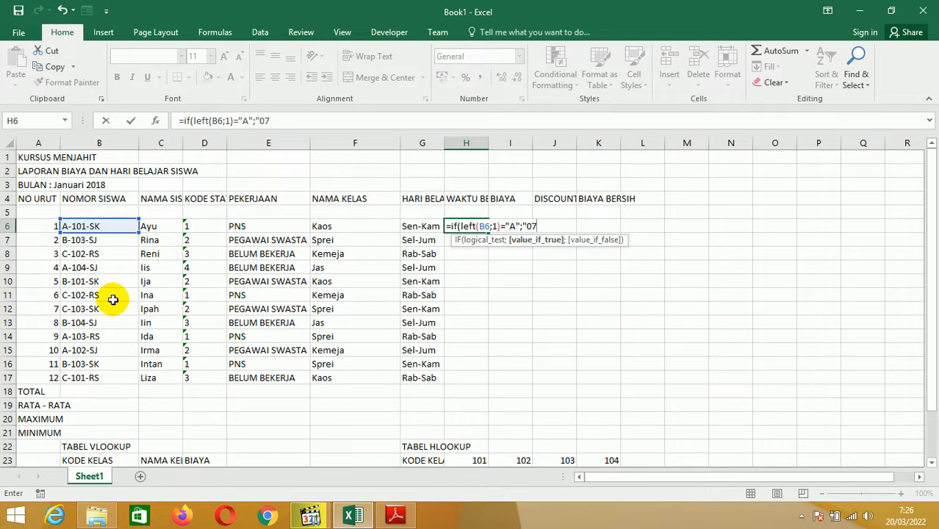
pyautogui.write(':00"')
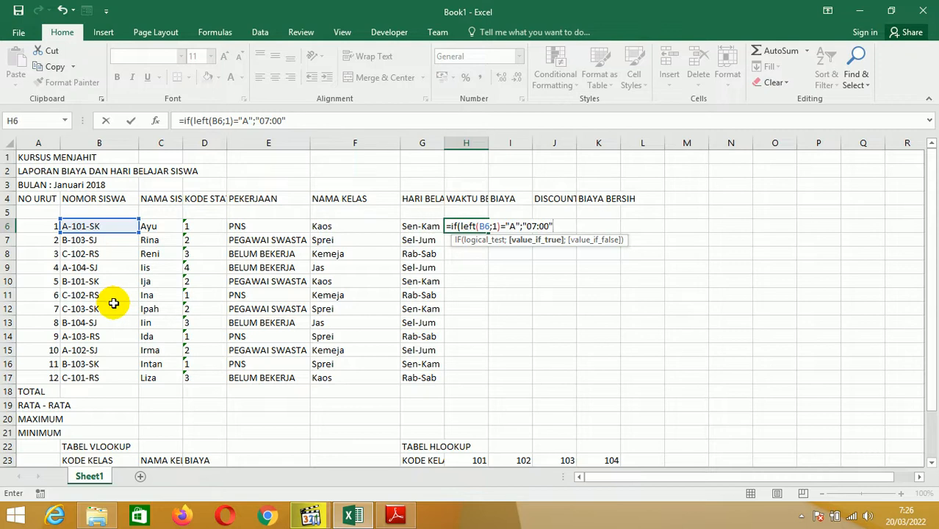
pyautogui.write(';')
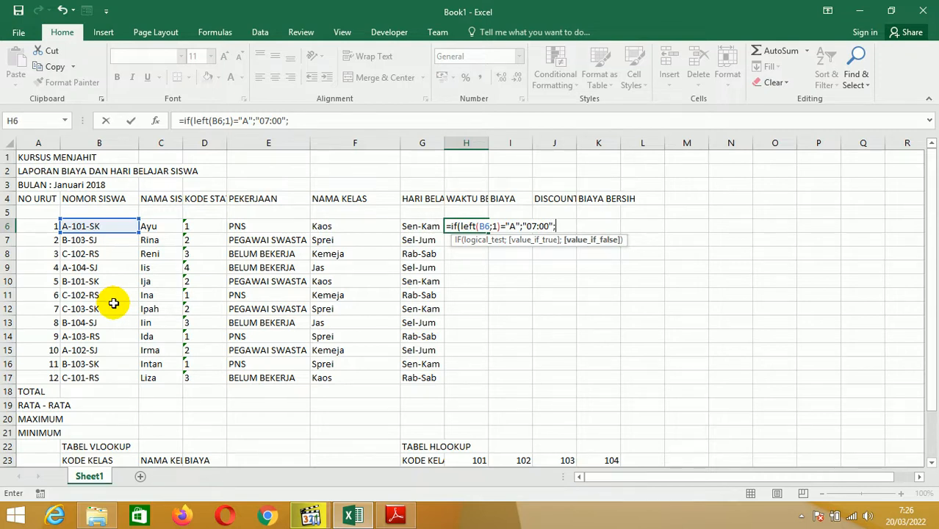
# Nest a second condition in the H6 formula, IF(LEFT(B6;10="B";"13:00", as the first IF's false value
pyautogui.write('if')
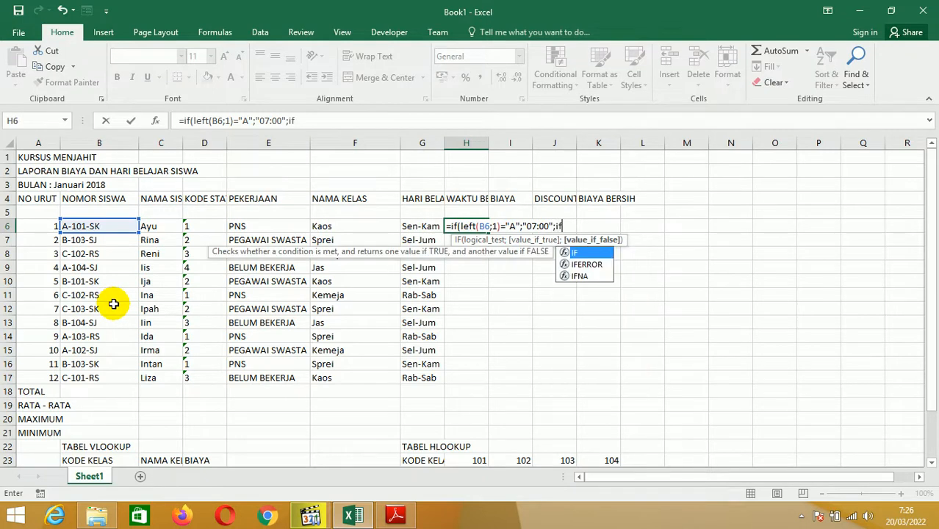
pyautogui.write('(left')
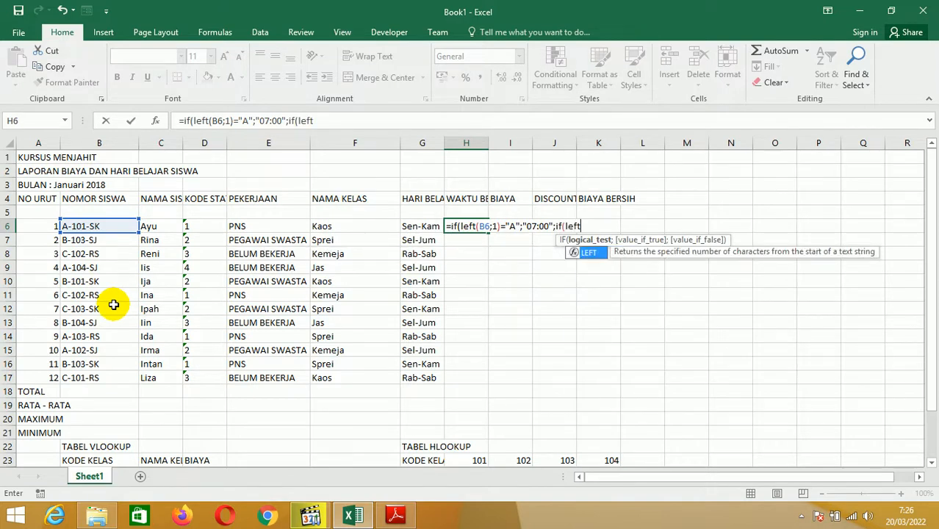
pyautogui.write('(')
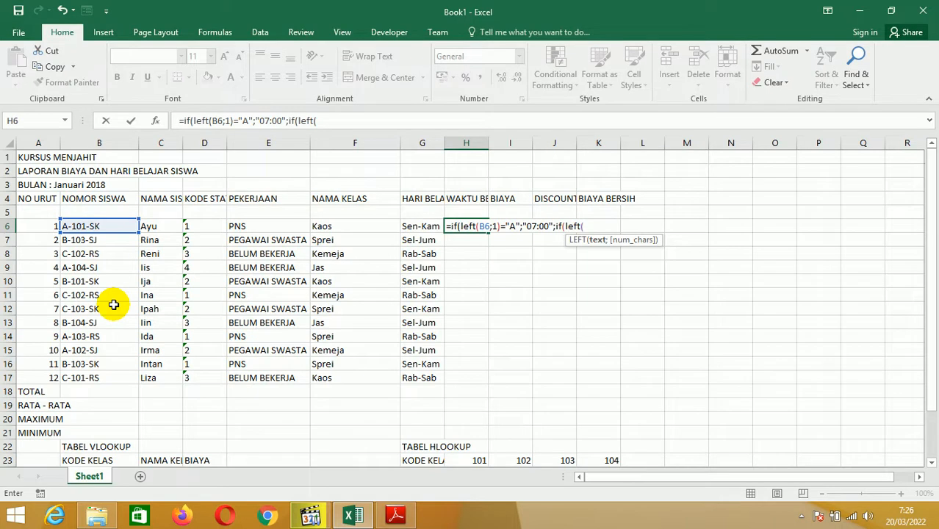
pyautogui.click(89, 224)
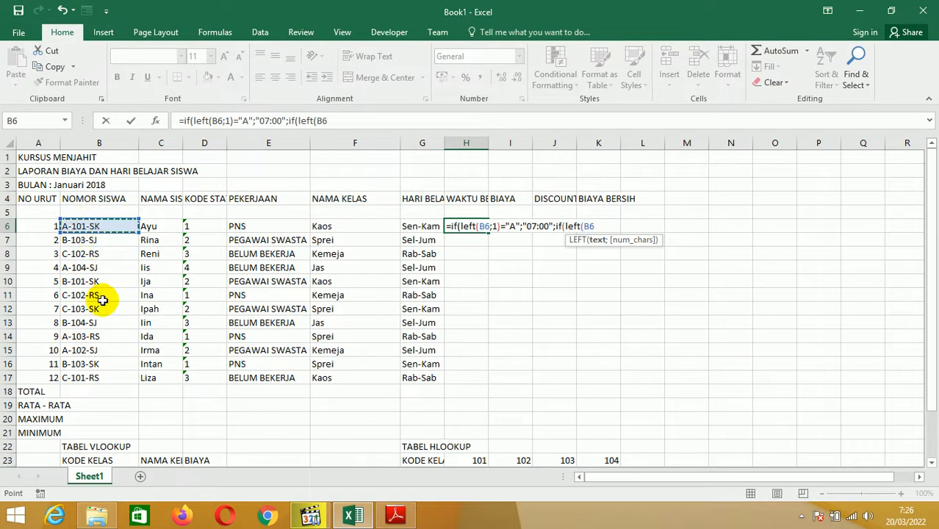
pyautogui.write(';10=')
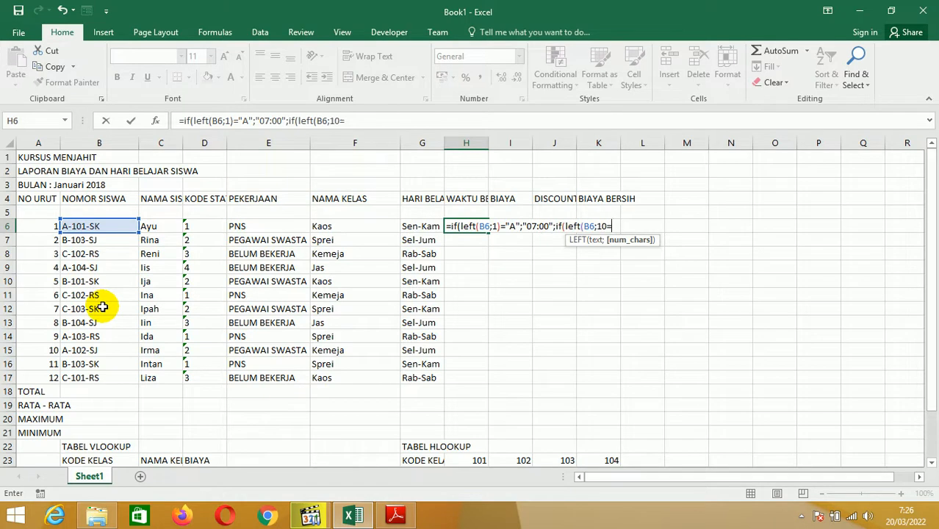
pyautogui.write('"B')
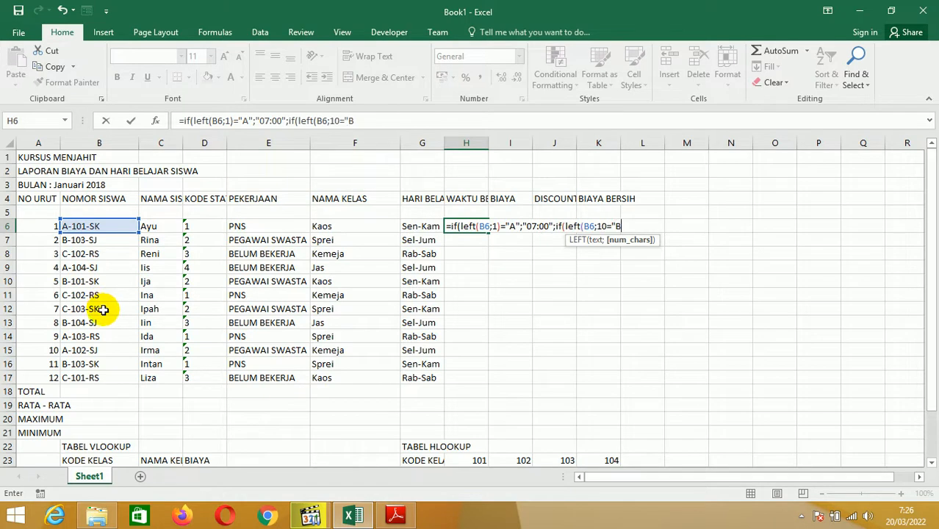
pyautogui.write('";')
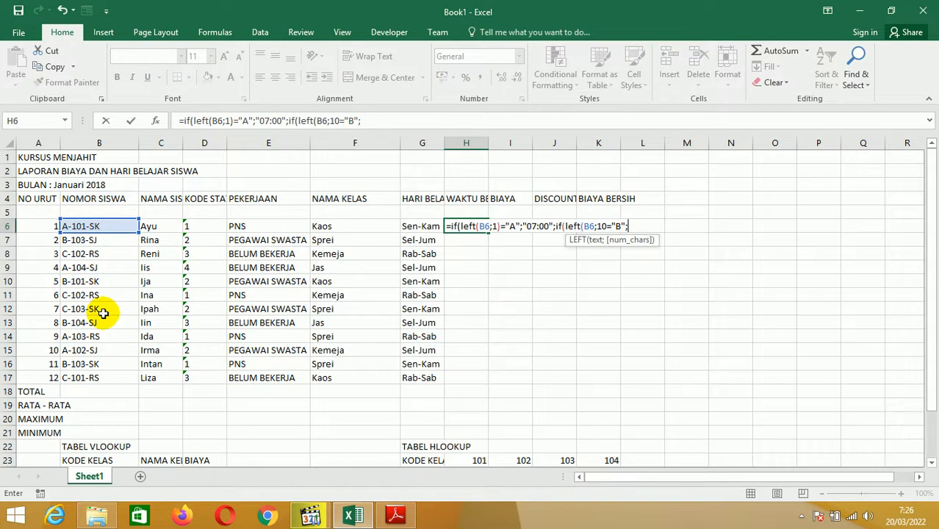
pyautogui.write('"13:00"')
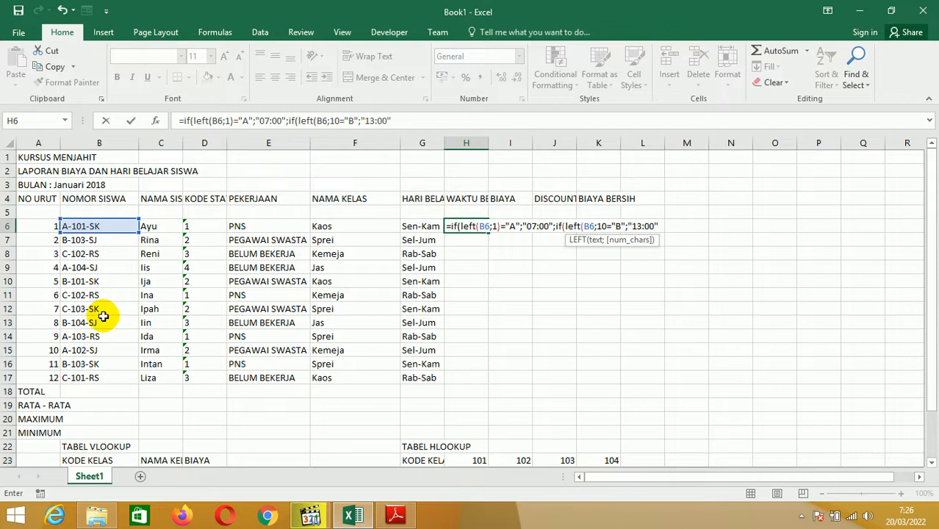
# Add "19:00" as the final false value in the H6 formula, close the parentheses and try to enter it
pyautogui.write(';"')
pyautogui.write('19:00')
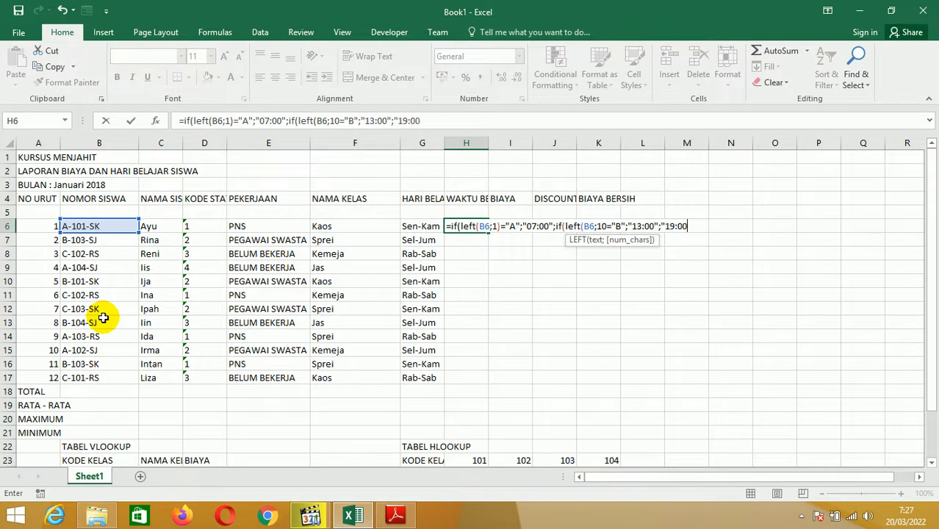
pyautogui.write('")')
pyautogui.press('Return')
pyautogui.press('Return')
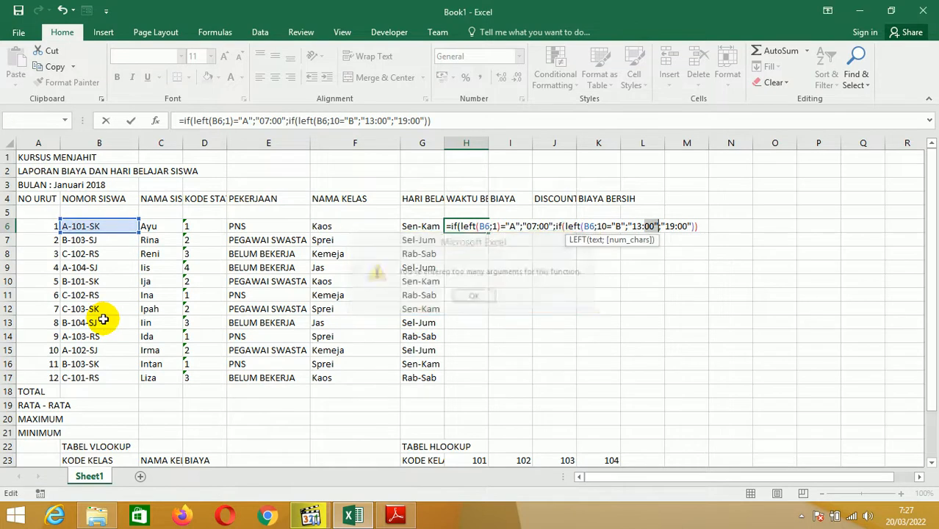
# Add the missing closing parenthesis to the second LEFT, making it LEFT(B6;10)="B", and enter the H6 formula
pyautogui.press('Right')
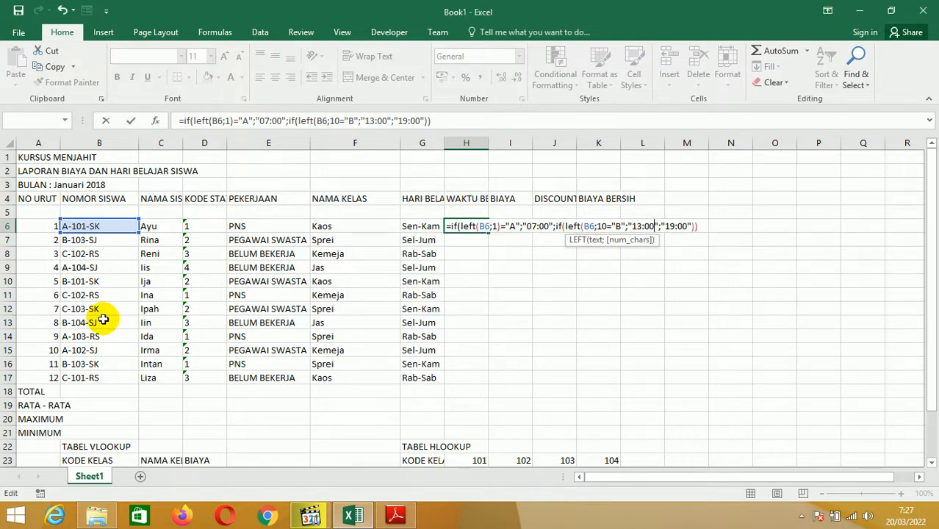
pyautogui.press('Left')
pyautogui.press('Left')
pyautogui.write(')')
pyautogui.press('Return')
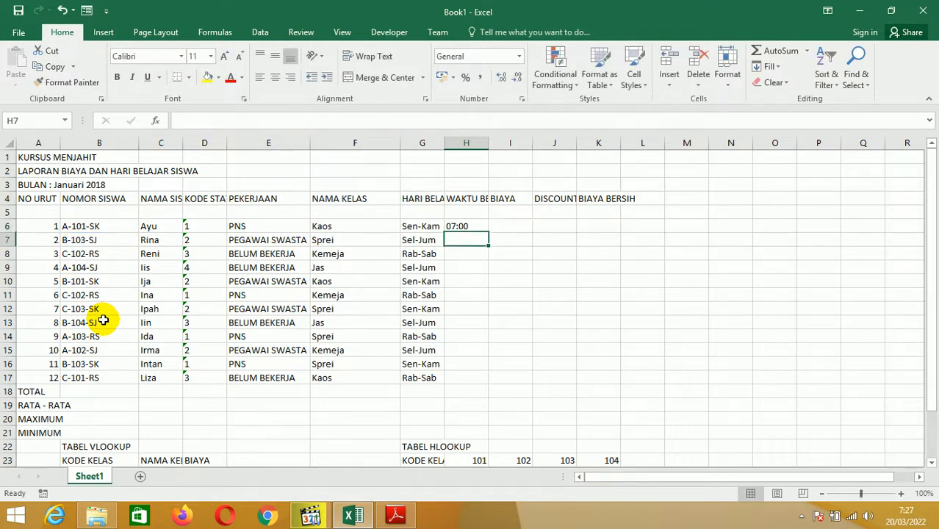
# Fill the WAKTU BELAJAR formula from H6 down the column through H17
pyautogui.press('Up')
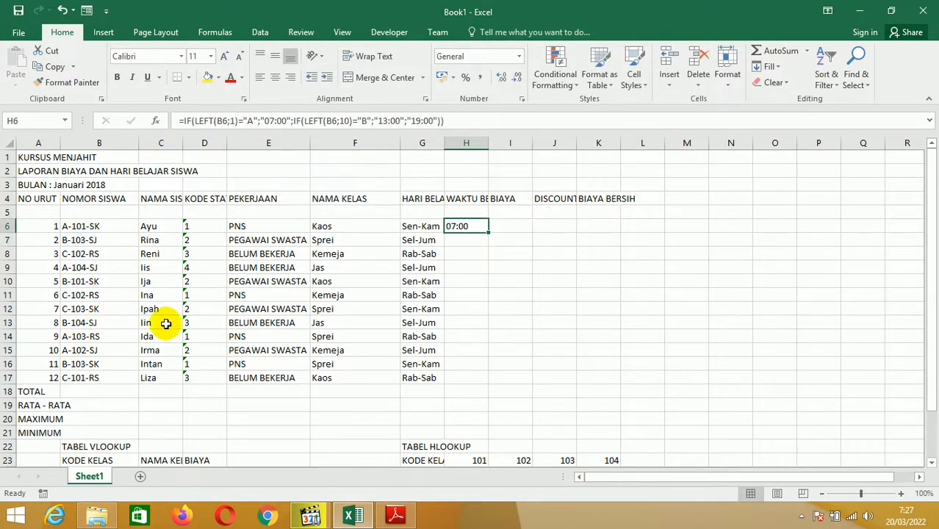
pyautogui.moveTo(487, 233); pyautogui.dragTo(477, 379)
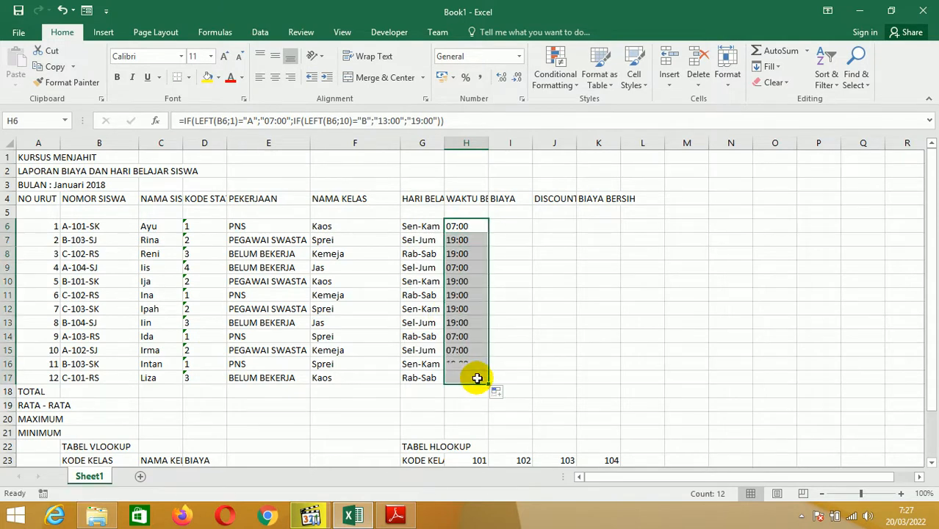
# Select the first BIAYA cell, I6, and check the BIAYA rule in the Adobe Reader PDF and the lookup tables in Excel
pyautogui.click(513, 225)
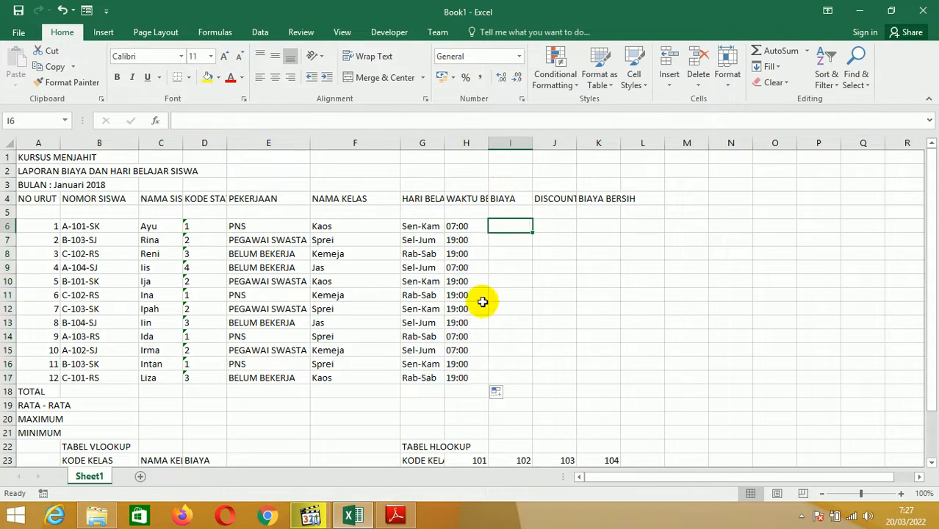
pyautogui.click(350, 520)
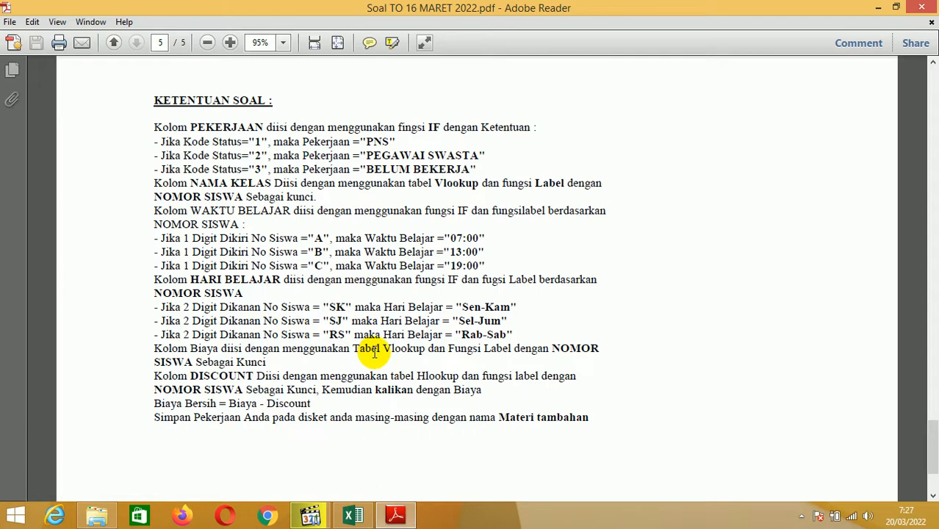
pyautogui.click(356, 518)
pyautogui.scroll(-5, 436, 437)
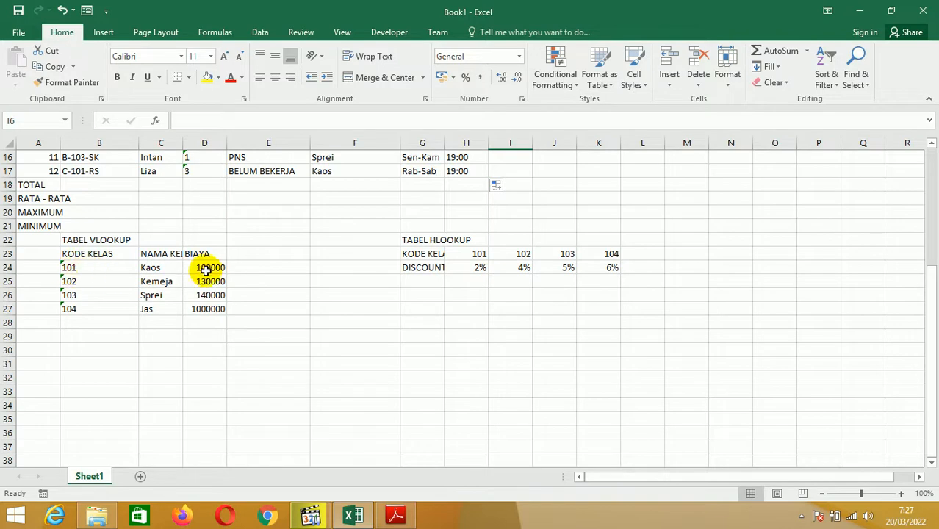
pyautogui.moveTo(206, 269); pyautogui.dragTo(206, 313)
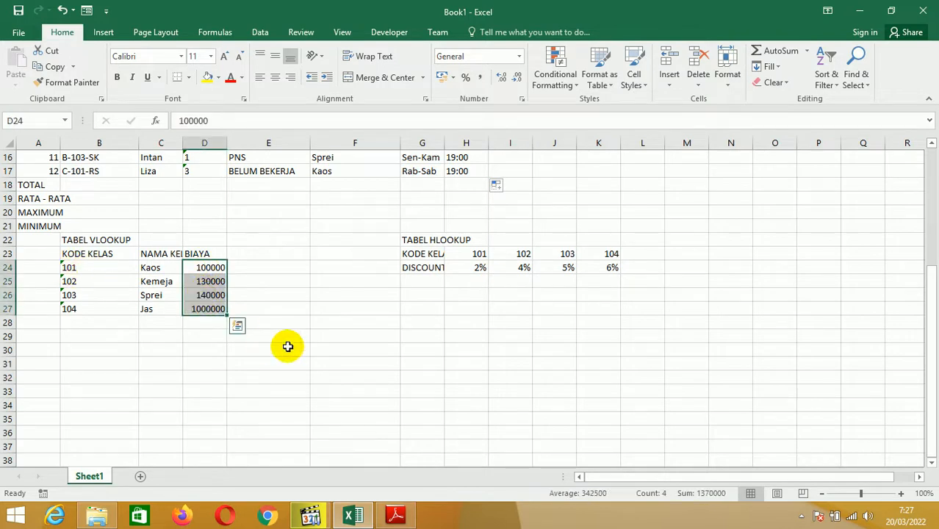
pyautogui.scroll(5, 310, 357)
pyautogui.click(500, 225)
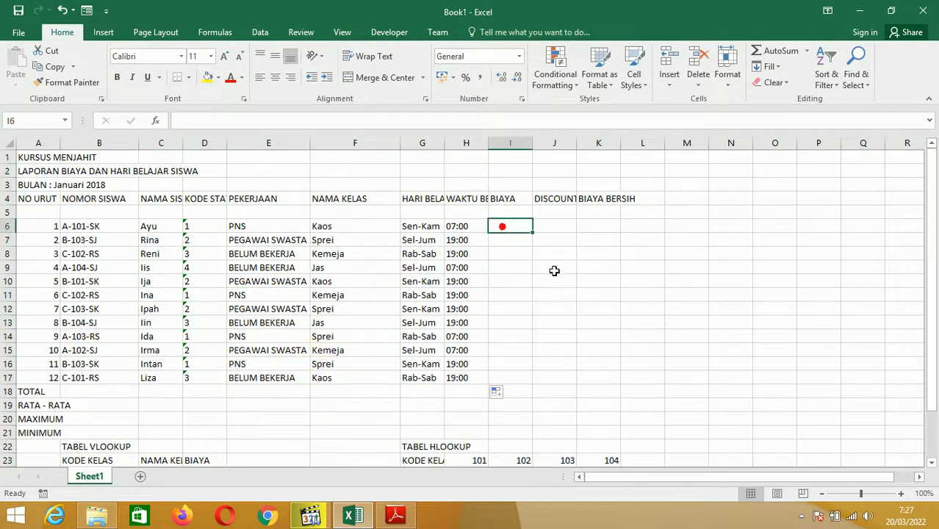
pyautogui.scroll(-1, 546, 302)
pyautogui.scroll(-3, 546, 302)
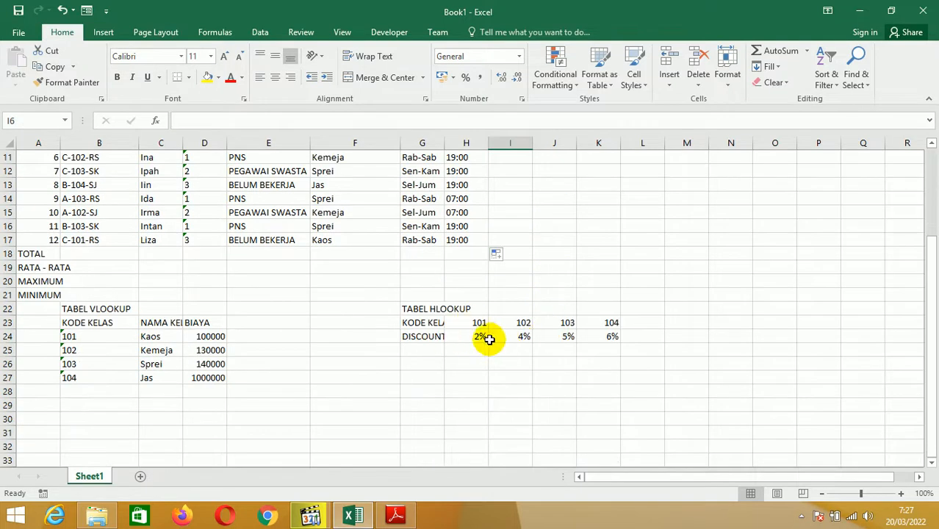
pyautogui.scroll(3, 496, 343)
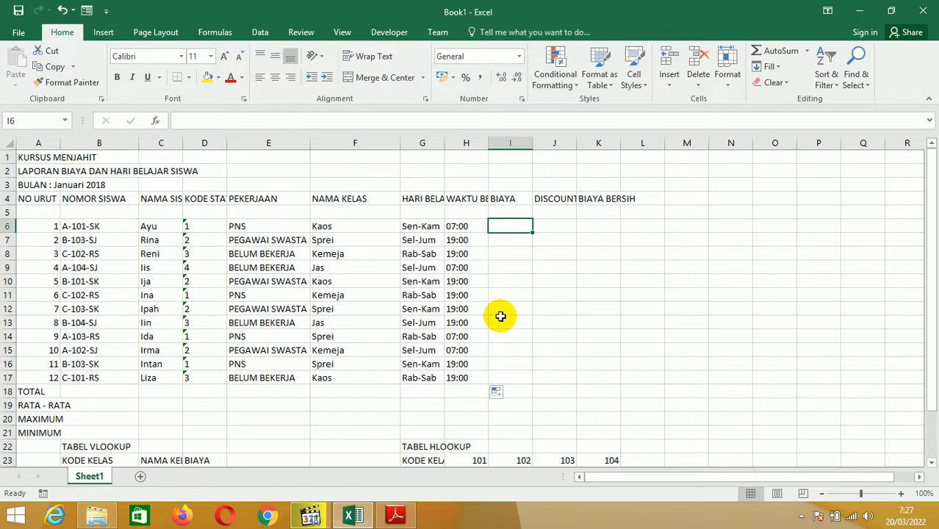
# Start a VLOOKUP formula in I6 with MID(B6;3;3) as the lookup value, after checking the class codes in TABEL VLOOKUP
pyautogui.write('=')
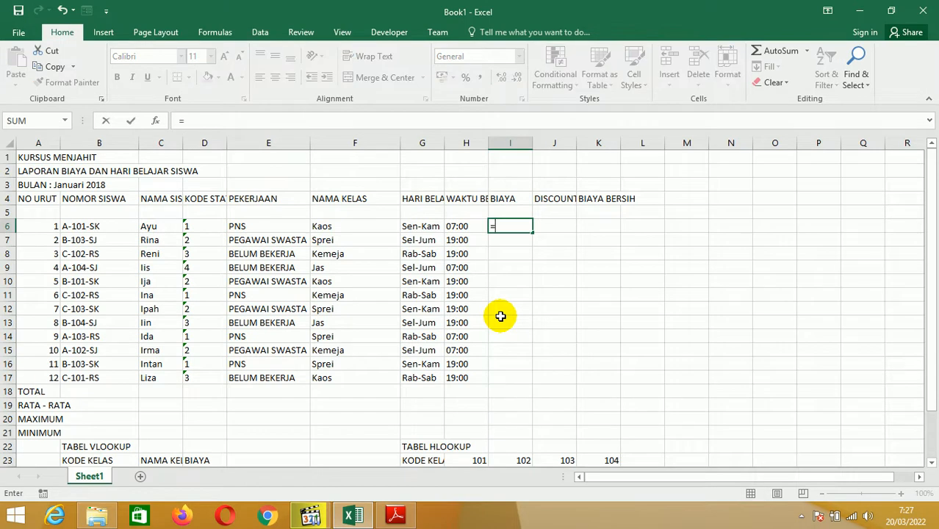
pyautogui.write('vlookup')
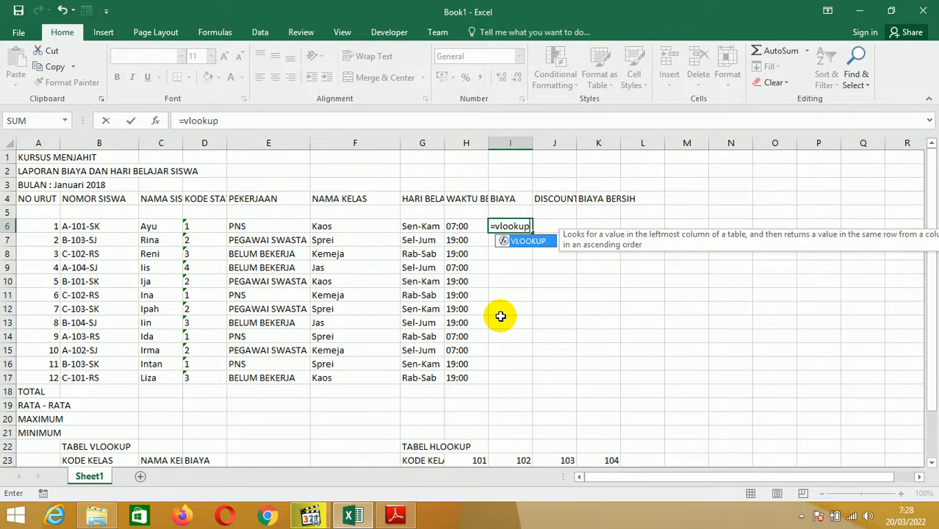
pyautogui.write('(')
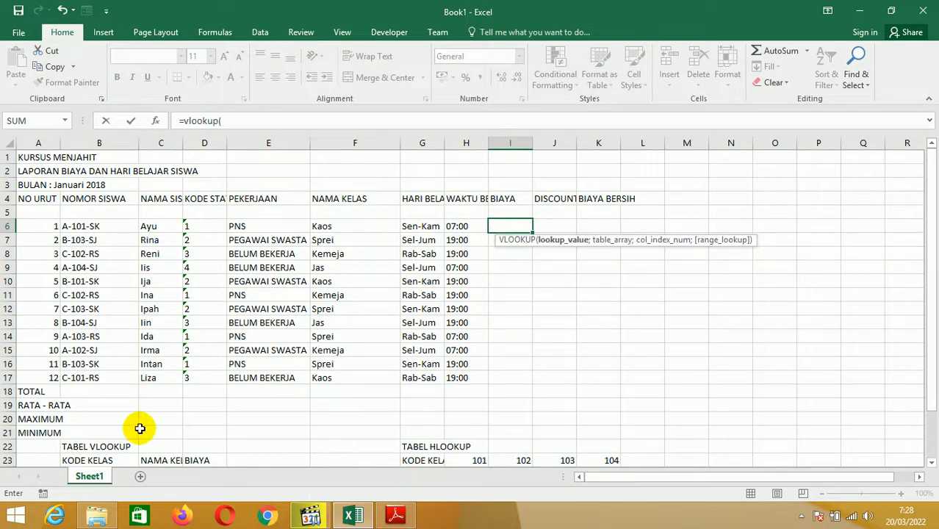
pyautogui.scroll(-2, 125, 426)
pyautogui.scroll(2, 177, 423)
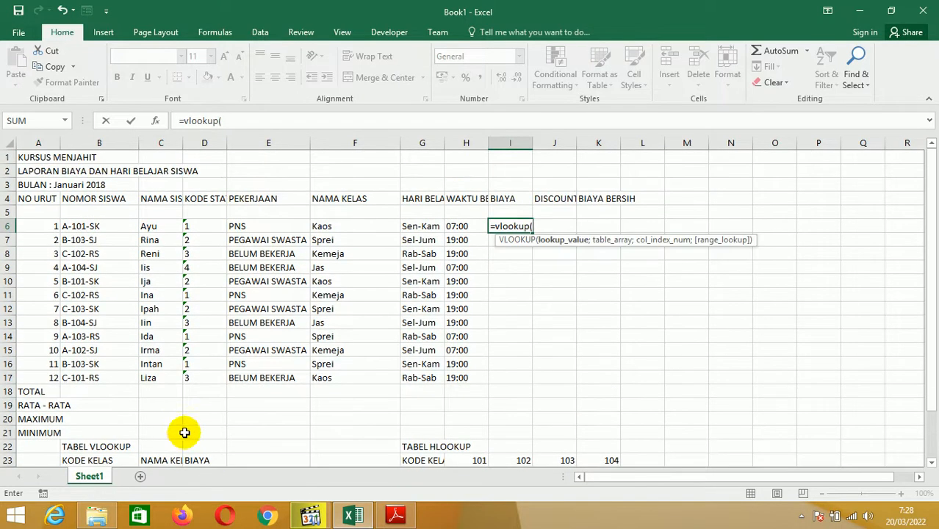
pyautogui.scroll(-2, 184, 432)
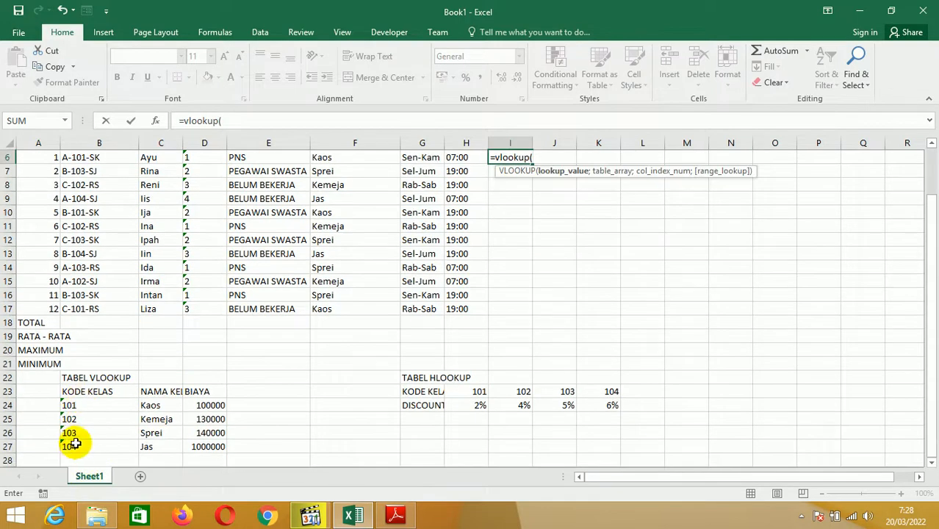
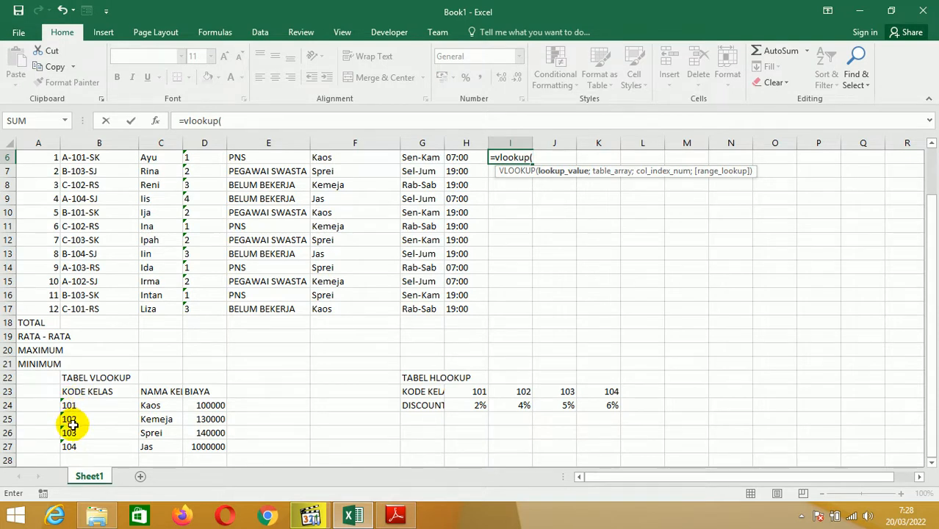
pyautogui.scroll(2, 71, 439)
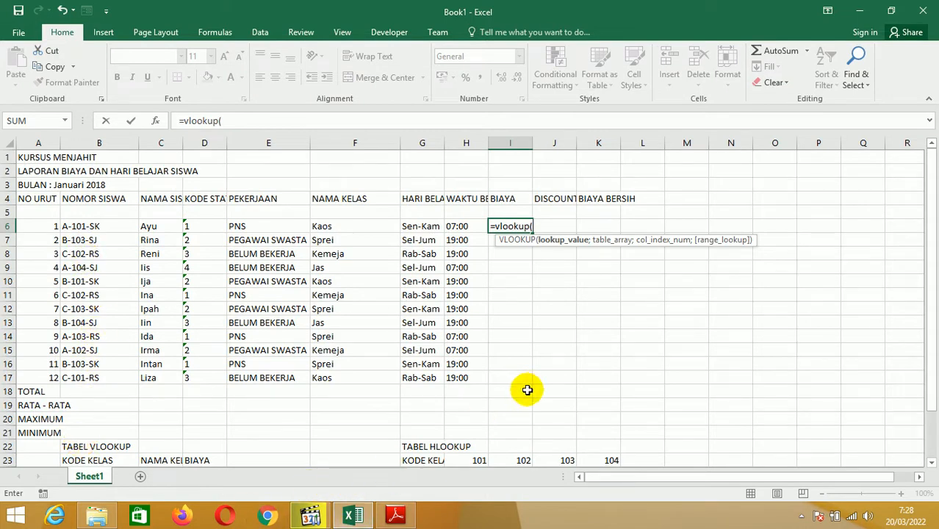
pyautogui.write('mid(')
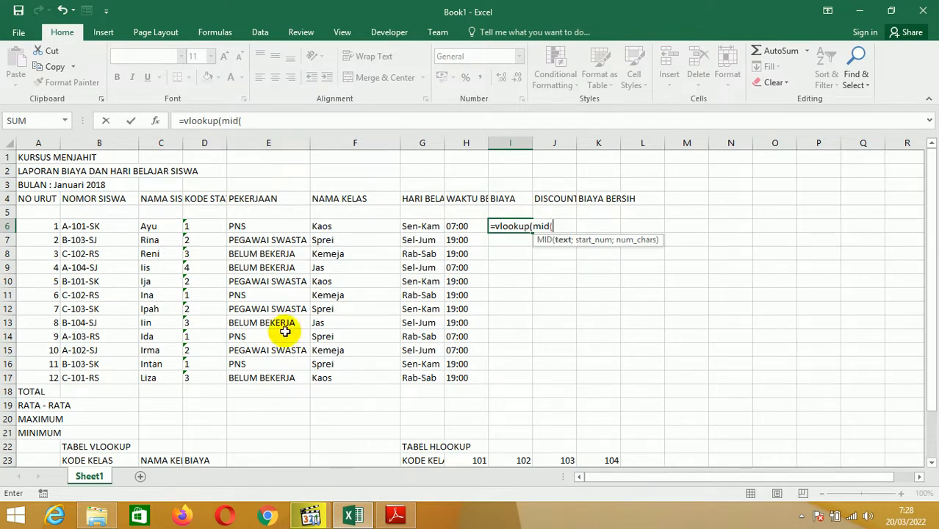
pyautogui.click(95, 230)
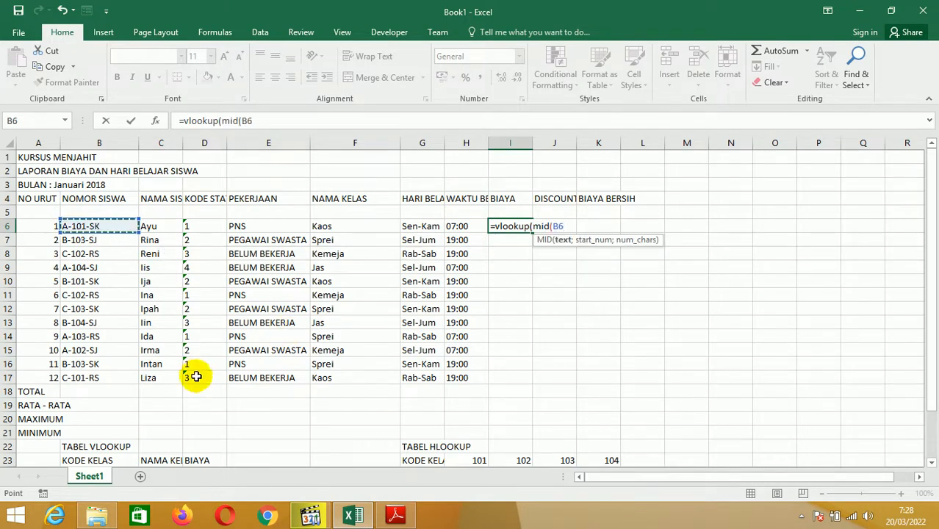
pyautogui.write(';')
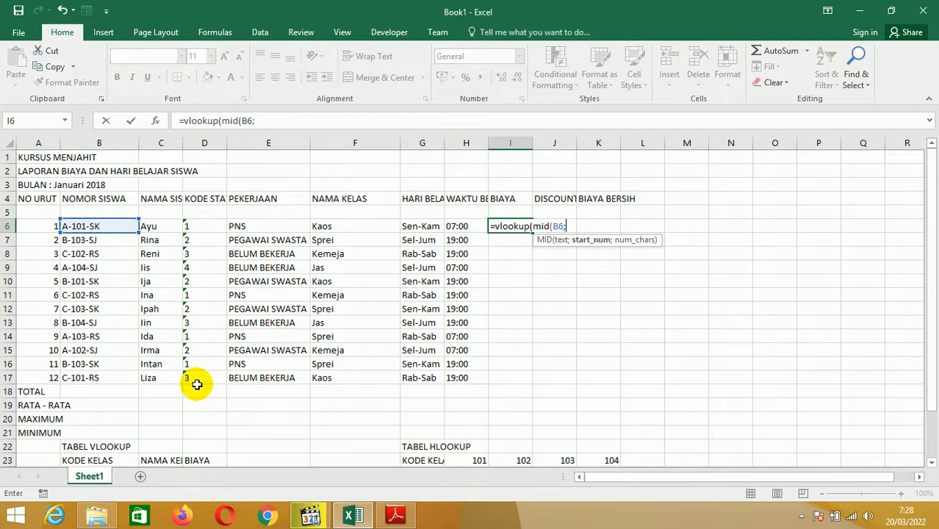
pyautogui.write('3;3)')
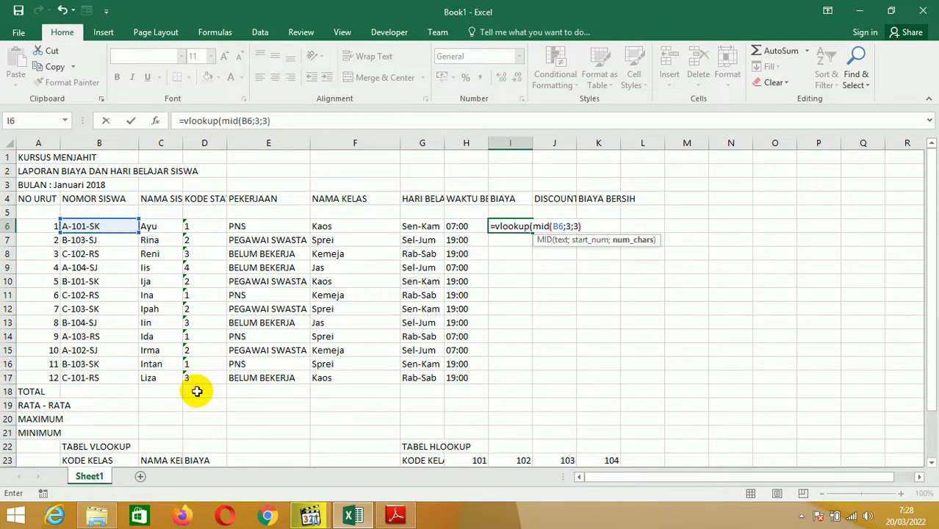
pyautogui.write(';')
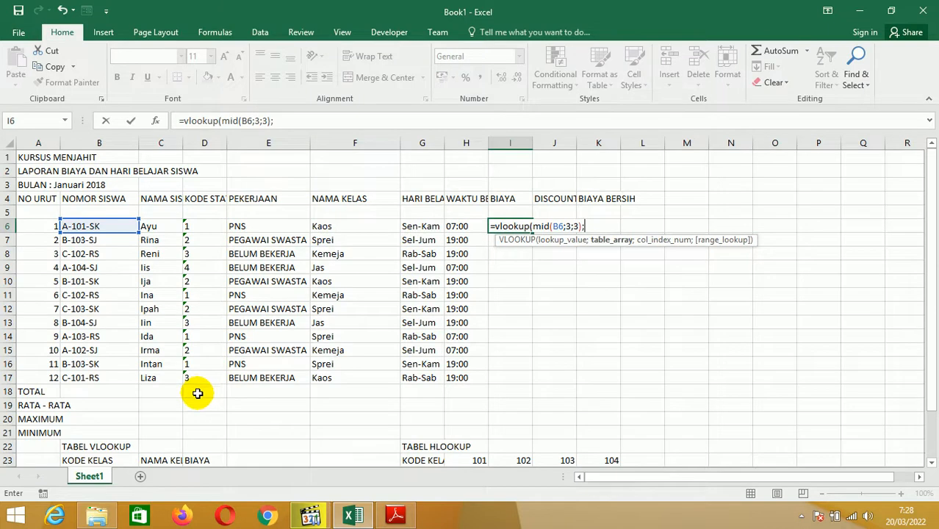
# Complete the I6 formula with the absolute table range $B$24:$D$27 and column index 3, and enter it
pyautogui.scroll(-3, 220, 426)
pyautogui.moveTo(66, 336); pyautogui.dragTo(208, 387)
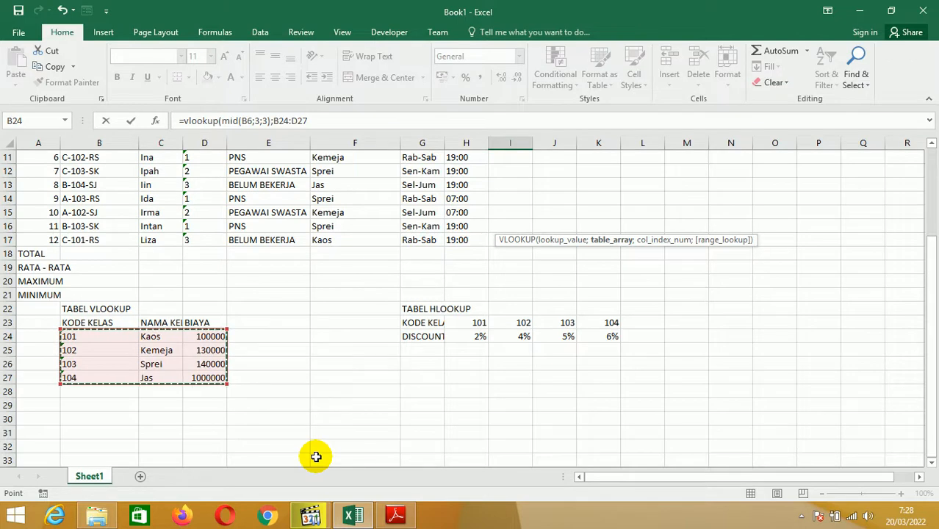
pyautogui.press('F4')
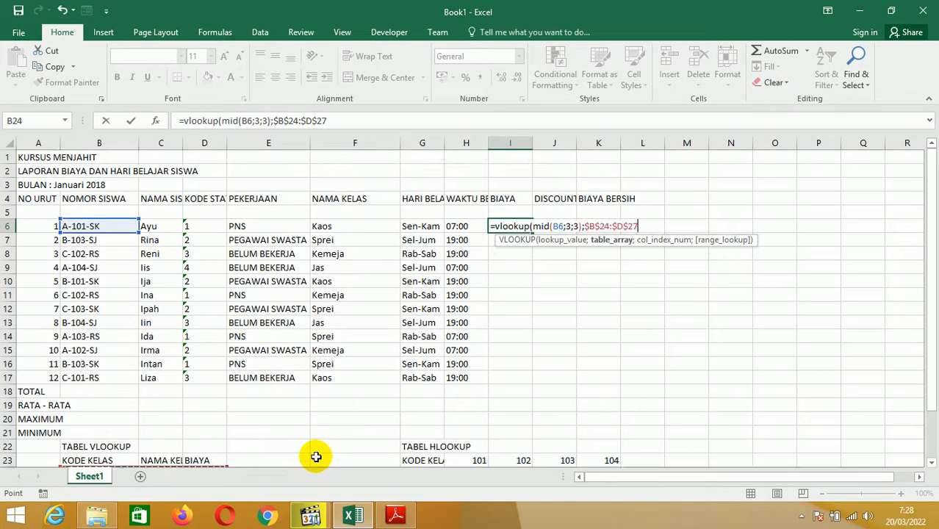
pyautogui.scroll(-3, 235, 382)
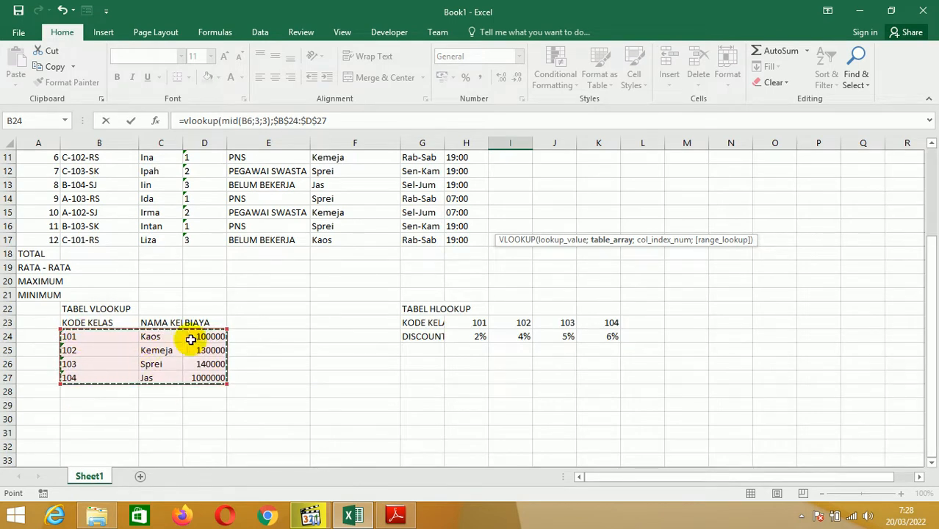
pyautogui.scroll(3, 270, 424)
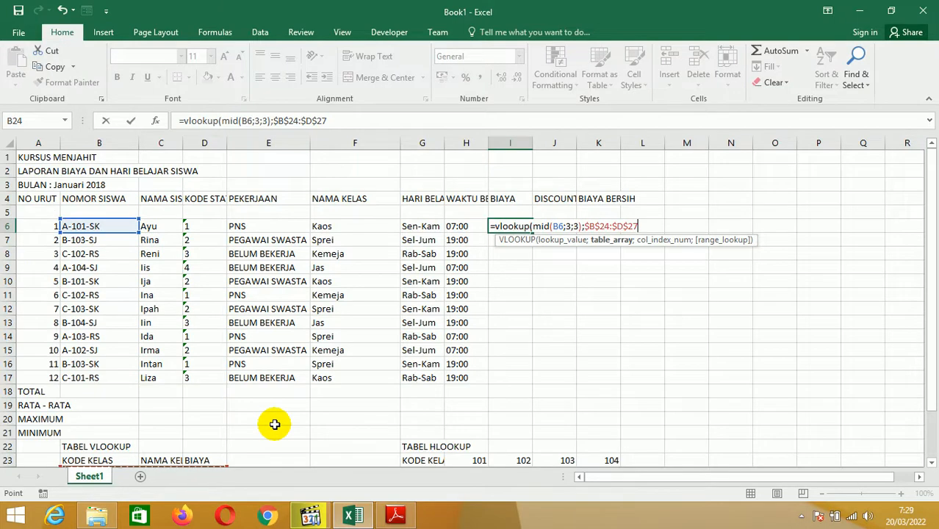
pyautogui.write(';3')
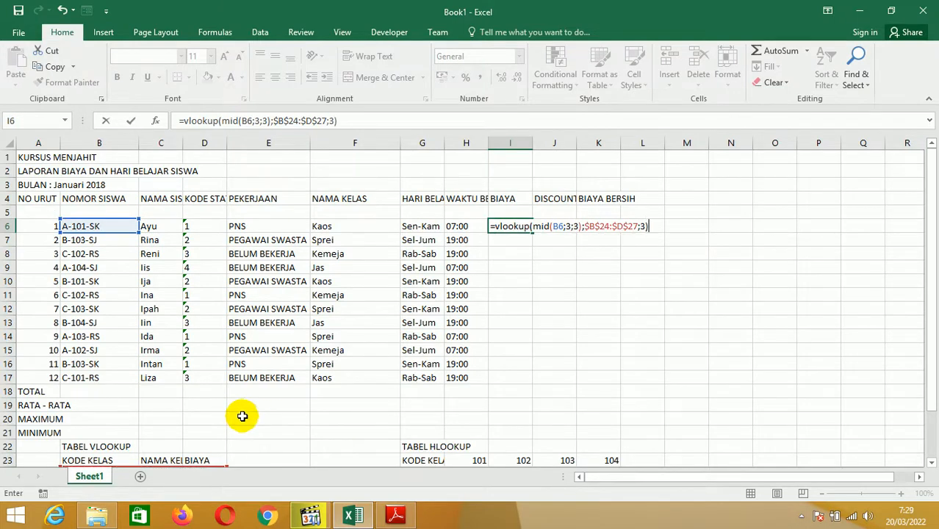
pyautogui.scroll(-2, 177, 430)
pyautogui.scroll(2, 118, 436)
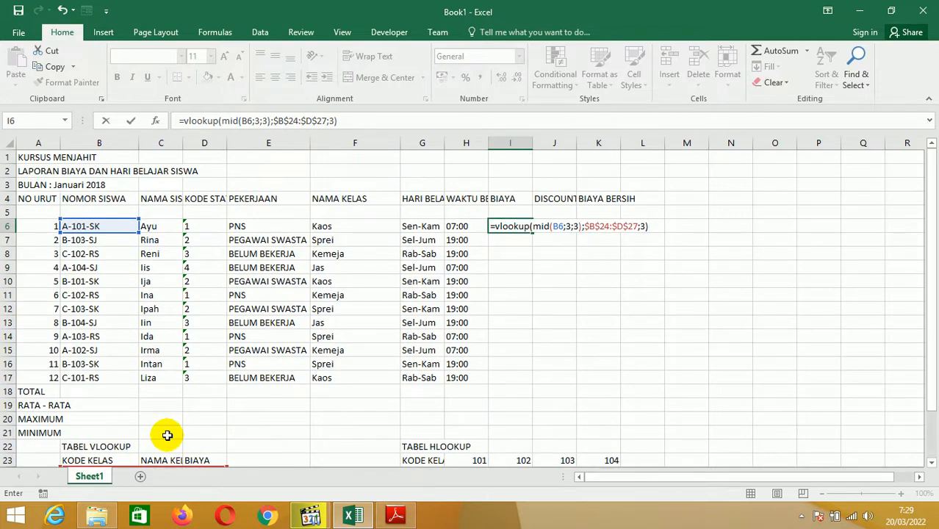
pyautogui.write('3)')
pyautogui.press('Return')
# Fill the BIAYA formula from I6 down the column through I17
pyautogui.press('Up')
pyautogui.hotkey('shift', 'Down')
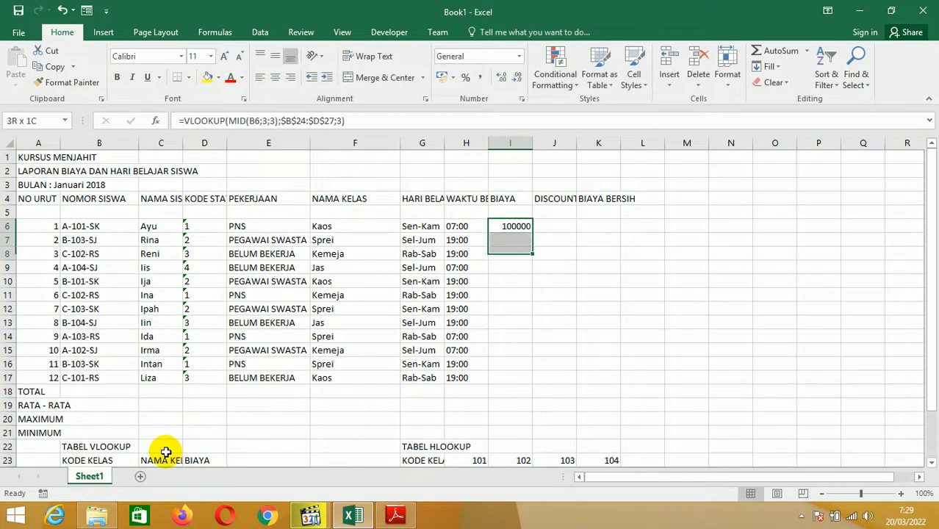
pyautogui.hotkey('shift', 'Down')
pyautogui.hotkey('shift', 'Down')
pyautogui.hotkey('shift', 'Down')
pyautogui.hotkey('shift', 'Down')
pyautogui.hotkey('shift', 'Down')
pyautogui.hotkey('shift', 'Down')
pyautogui.hotkey('shift', 'Down')
pyautogui.hotkey('shift', 'Down')
pyautogui.hotkey('shift', 'Down')
pyautogui.hotkey('shift', 'Down')
pyautogui.hotkey('ctrl', 'd')
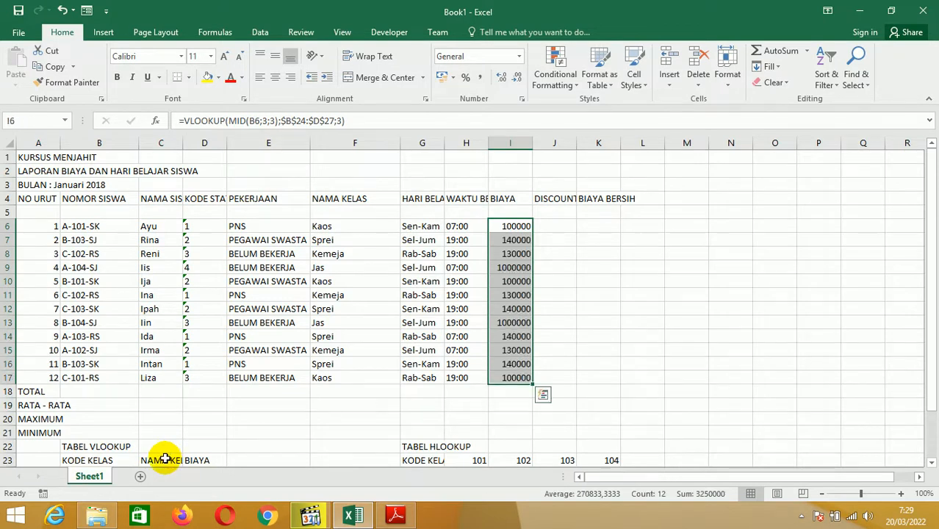
# Check the DISCOUNT rule in the Adobe Reader PDF and the class codes in TABEL HLOOKUP in Excel
pyautogui.press('Right')
pyautogui.scroll(-8, 131, 466)
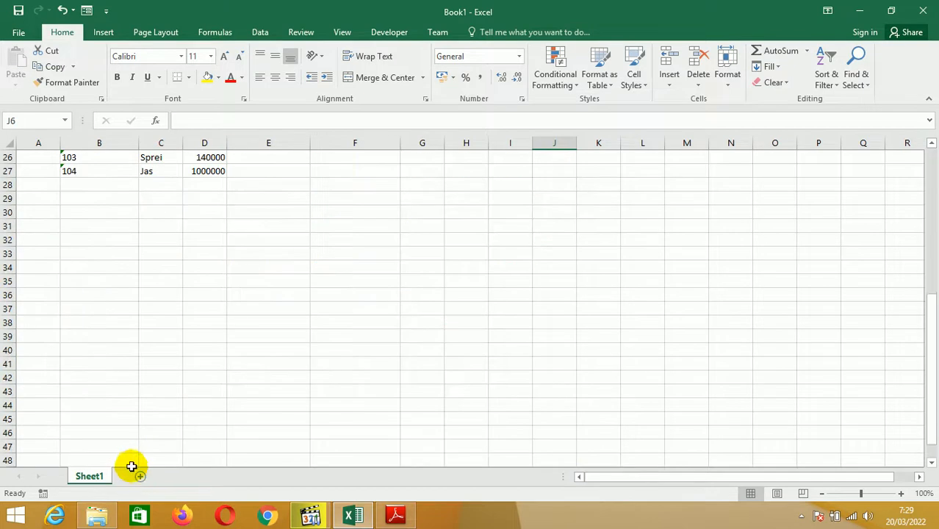
pyautogui.scroll(3, 131, 466)
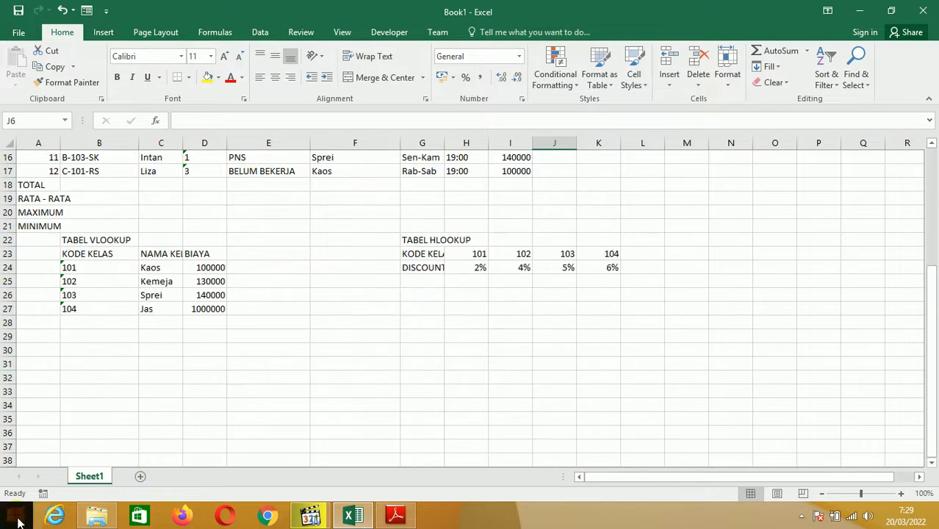
pyautogui.click(393, 515)
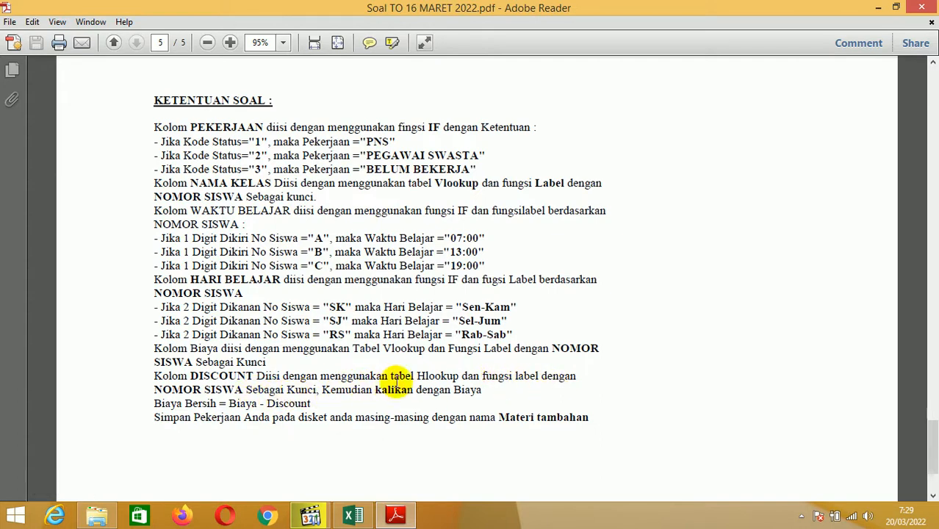
pyautogui.click(354, 516)
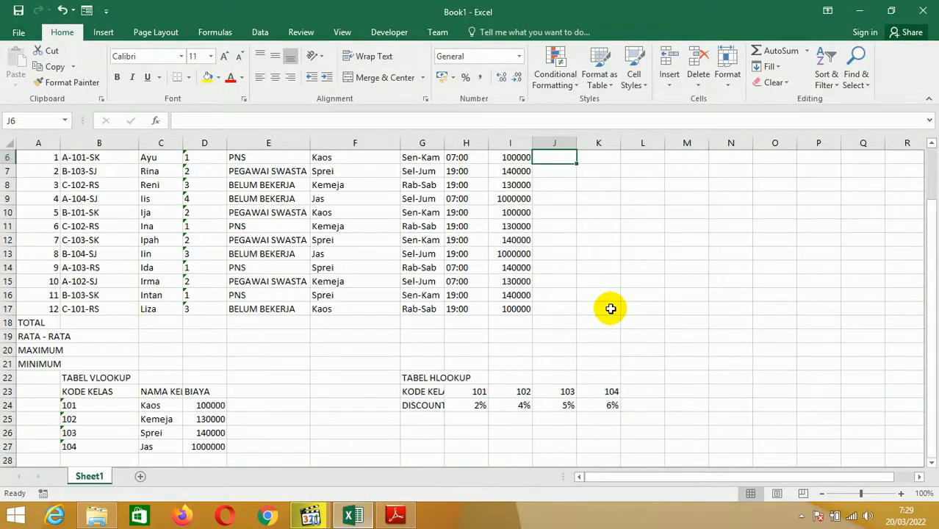
pyautogui.click(476, 391)
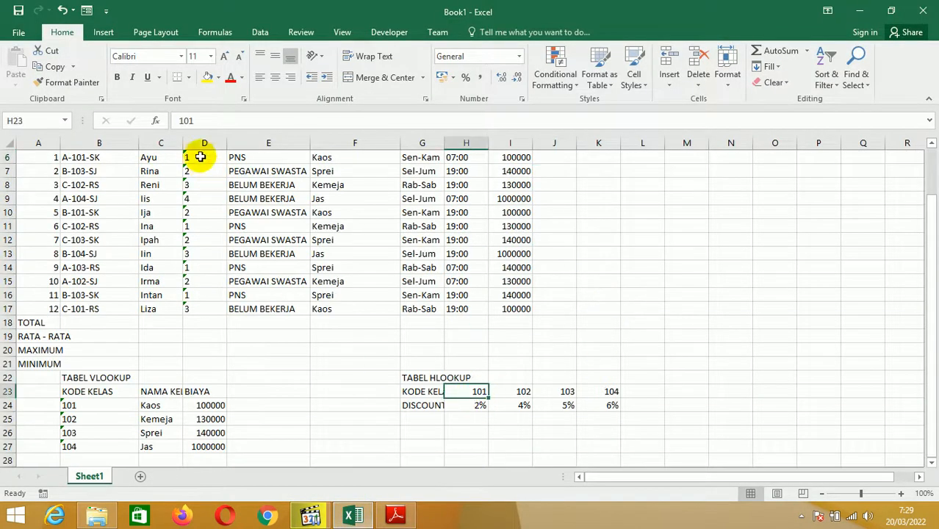
pyautogui.scroll(2, 585, 320)
pyautogui.scroll(1, 586, 320)
# Start an HLOOKUP formula in the first DISCOUNT cell, J6, with MID(B6;3;3) as the lookup value
pyautogui.click(552, 227)
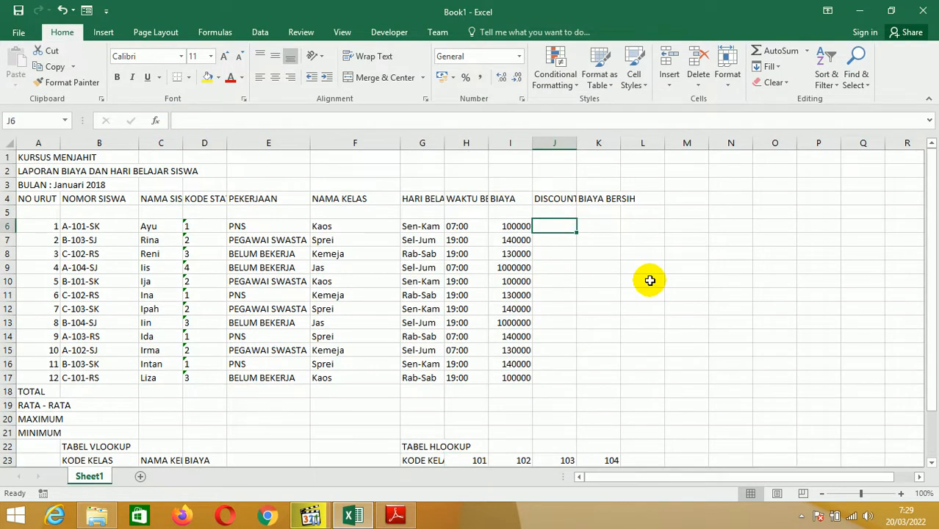
pyautogui.write('=hl')
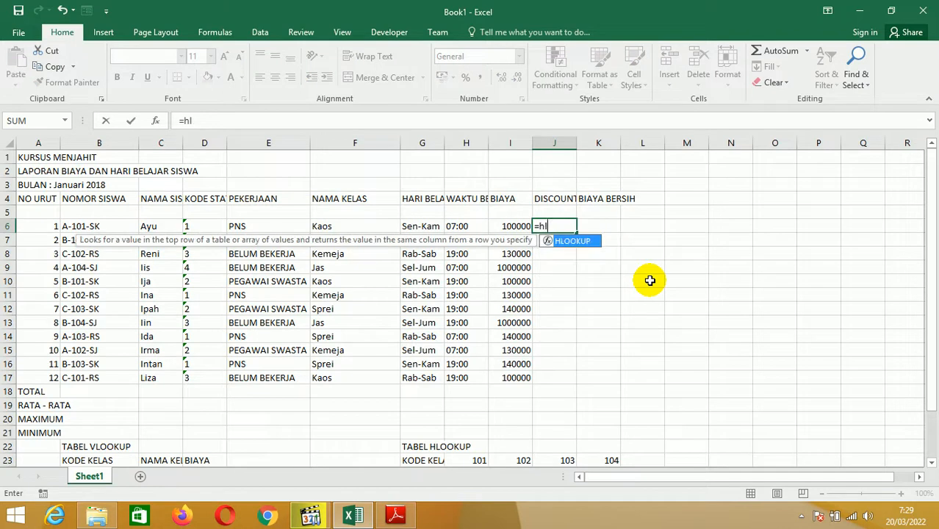
pyautogui.write('ookup(')
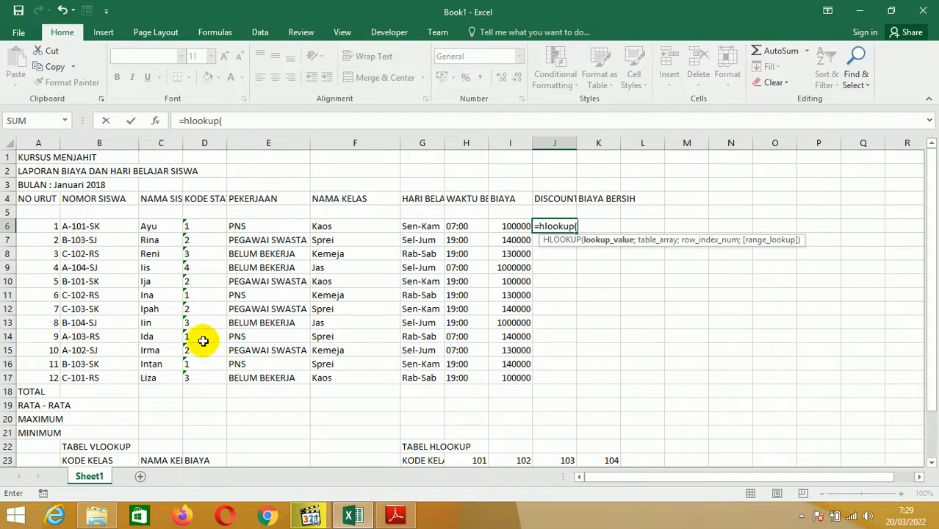
pyautogui.write('mid(')
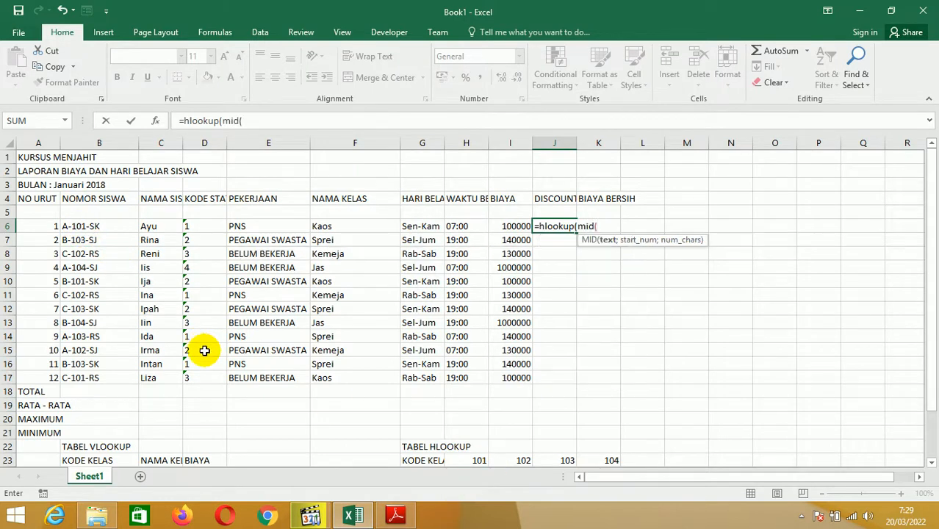
pyautogui.click(86, 226)
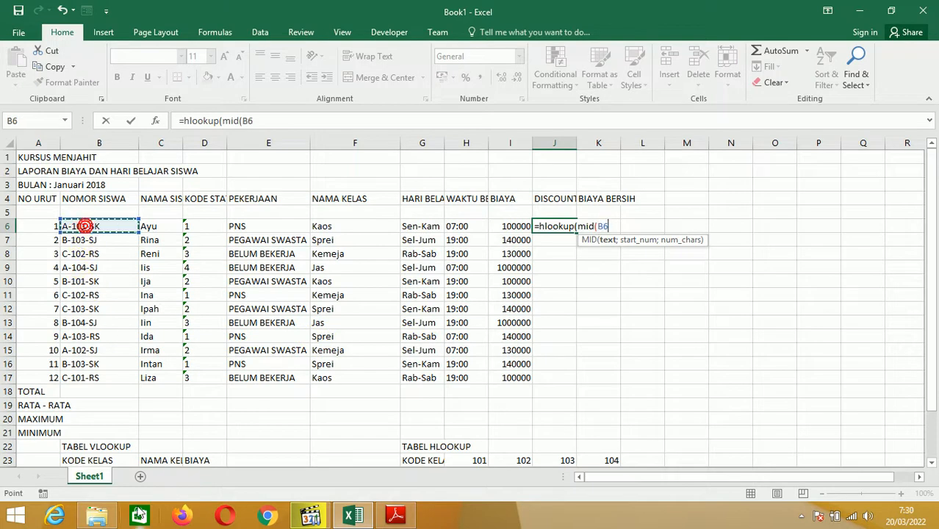
pyautogui.write(';3;3')
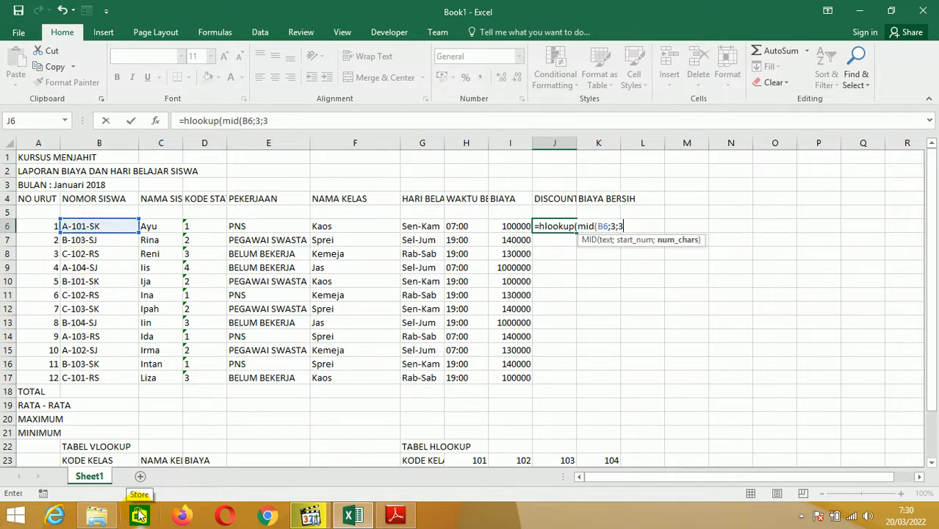
pyautogui.write(')')
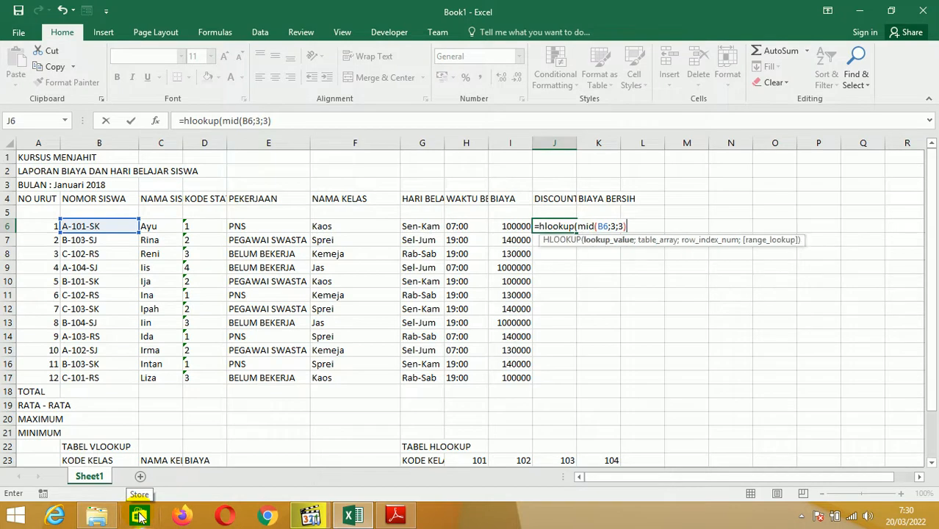
pyautogui.write(';')
# Add the absolute table range $H$23:$K$24 and row index 2 to the J6 formula, close the HLOOKUP and append a multiplication sign
pyautogui.scroll(-3, 353, 368)
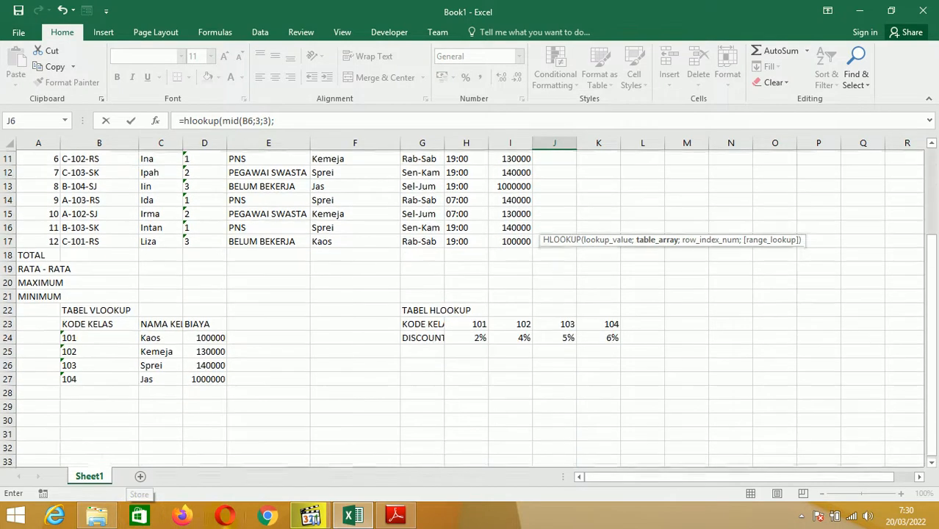
pyautogui.moveTo(478, 323); pyautogui.dragTo(613, 337)
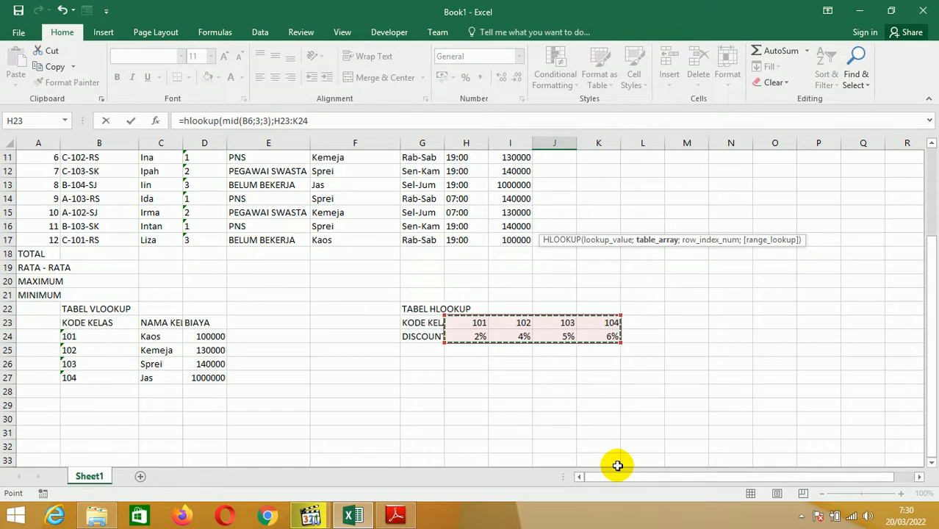
pyautogui.press('F4')
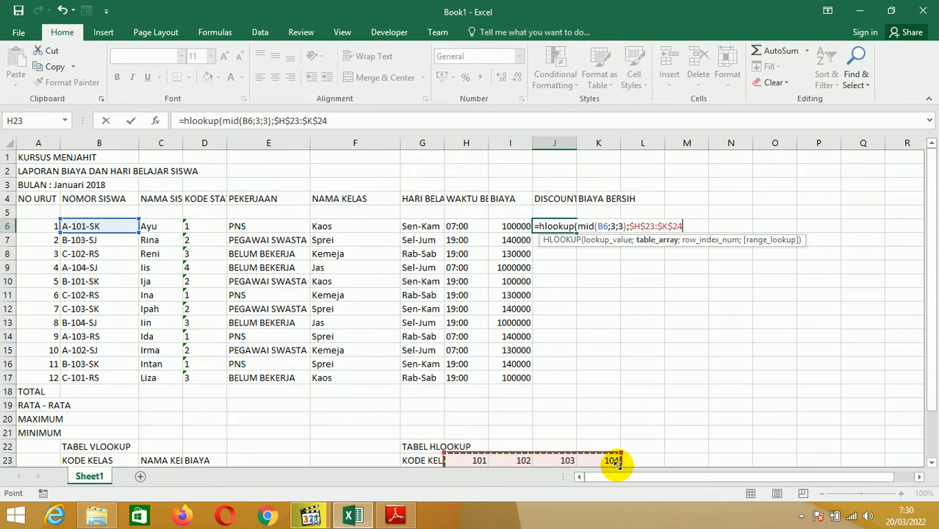
pyautogui.write(';')
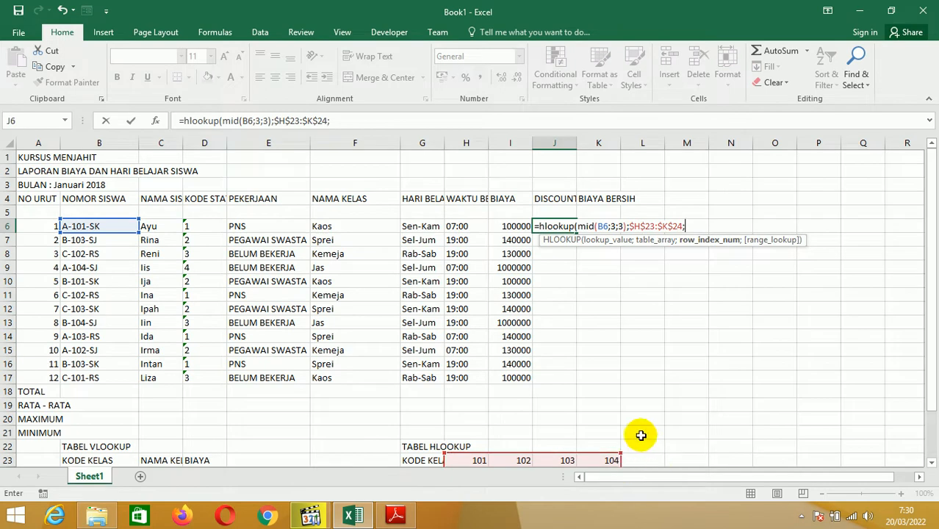
pyautogui.scroll(-2, 639, 434)
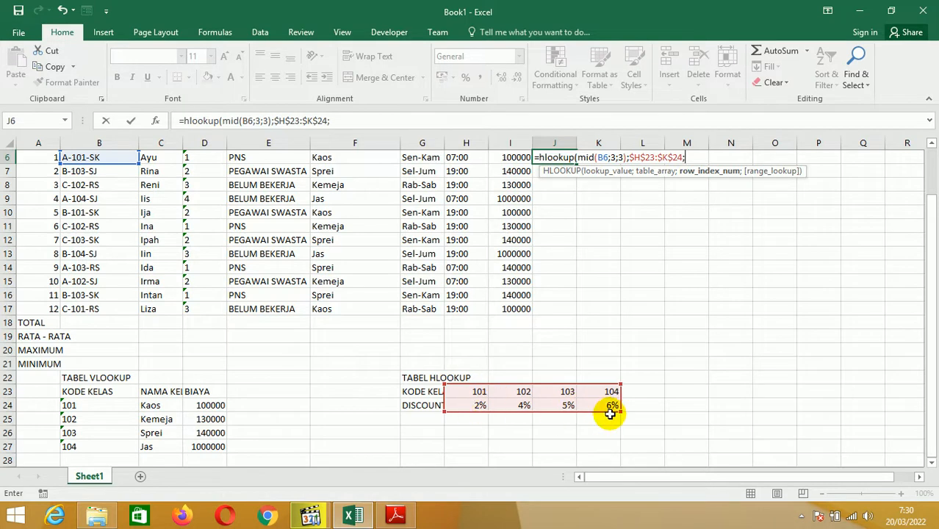
pyautogui.scroll(2, 610, 414)
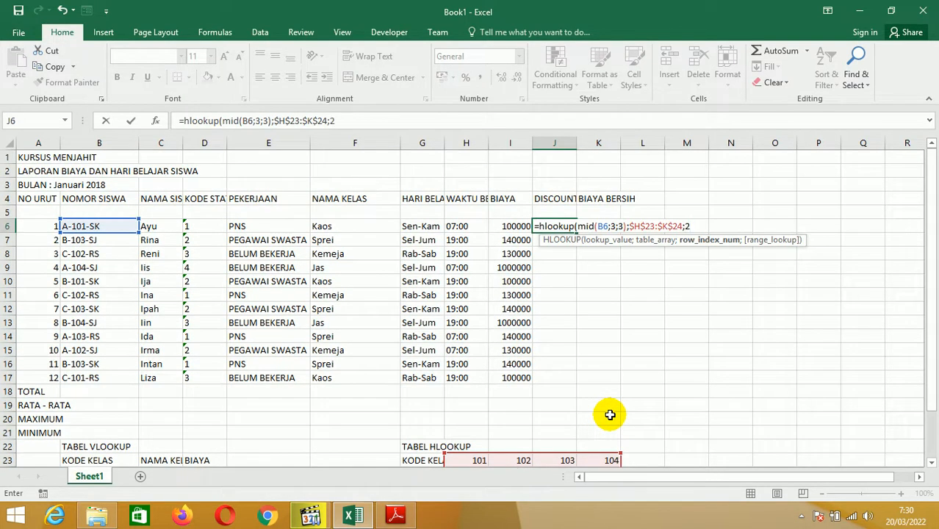
pyautogui.press('Right')
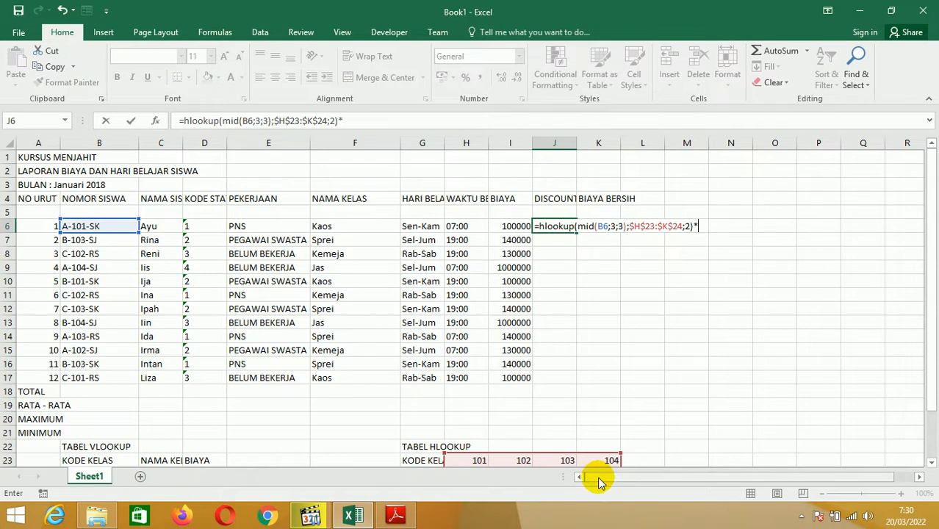
# Complete the discount formula in J6 as =HLOOKUP(MID(B6;3;3);$H$23:$K$24;2)*I6
pyautogui.click(519, 225)
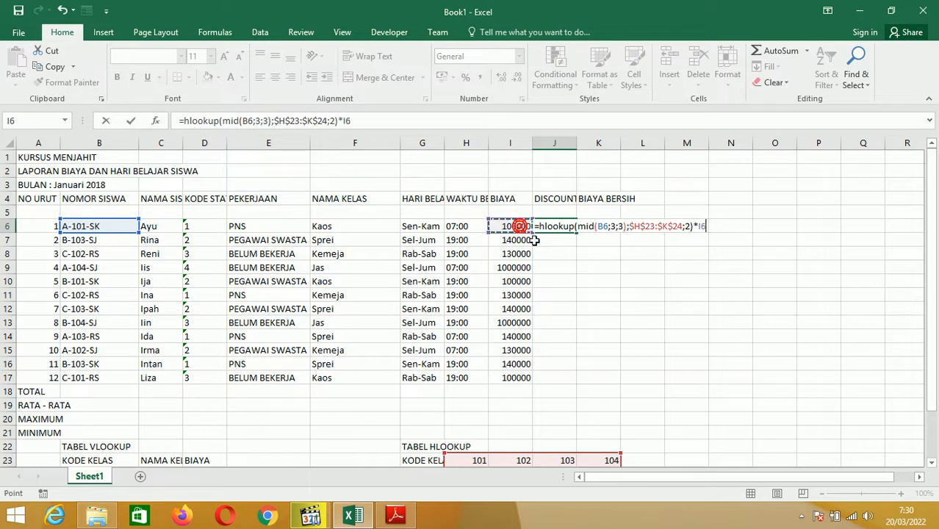
pyautogui.press('Return')
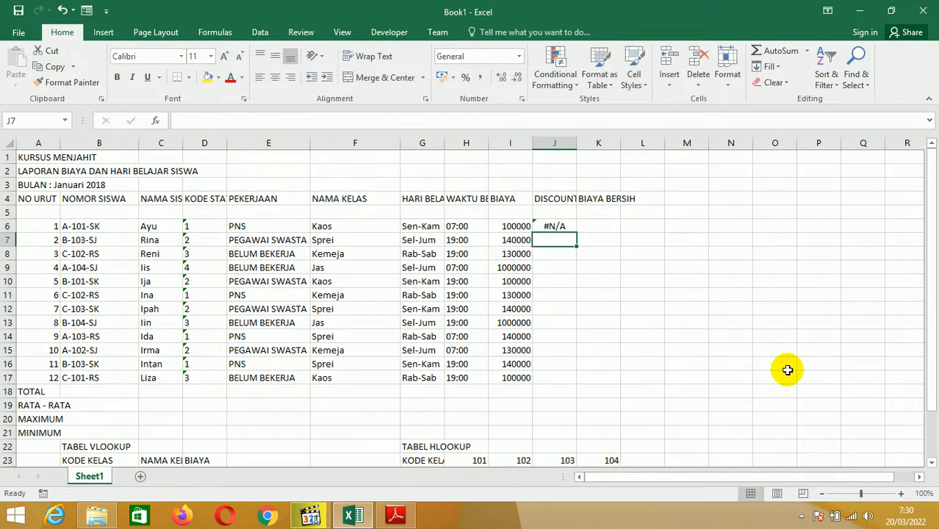
pyautogui.press('Up')
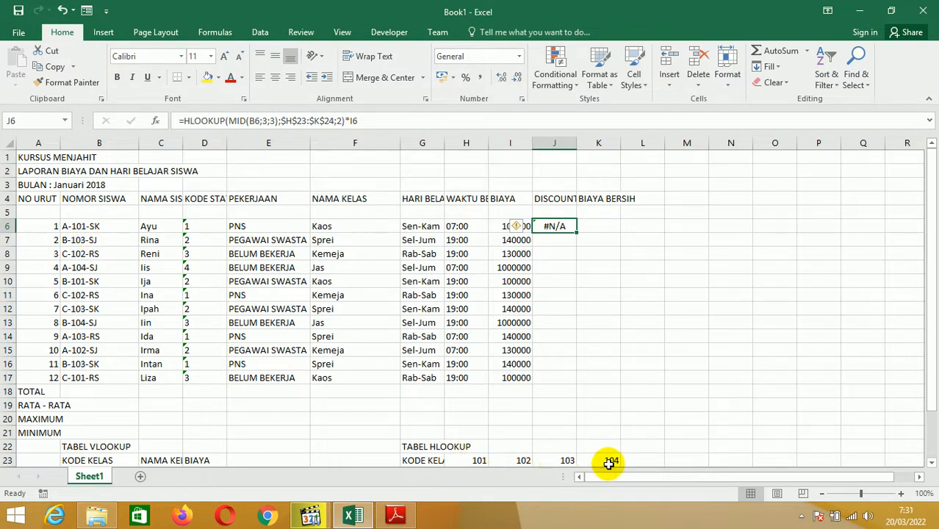
# Re-enter the class codes 101, 102, 103 and 104 in H23:K23 of the HLOOKUP table as text with a leading apostrophe
pyautogui.click(478, 460)
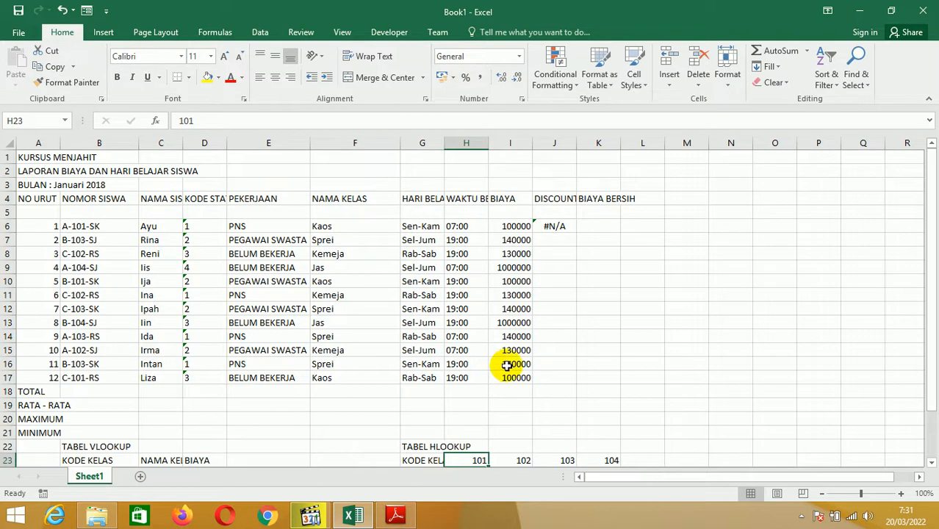
pyautogui.write("'1")
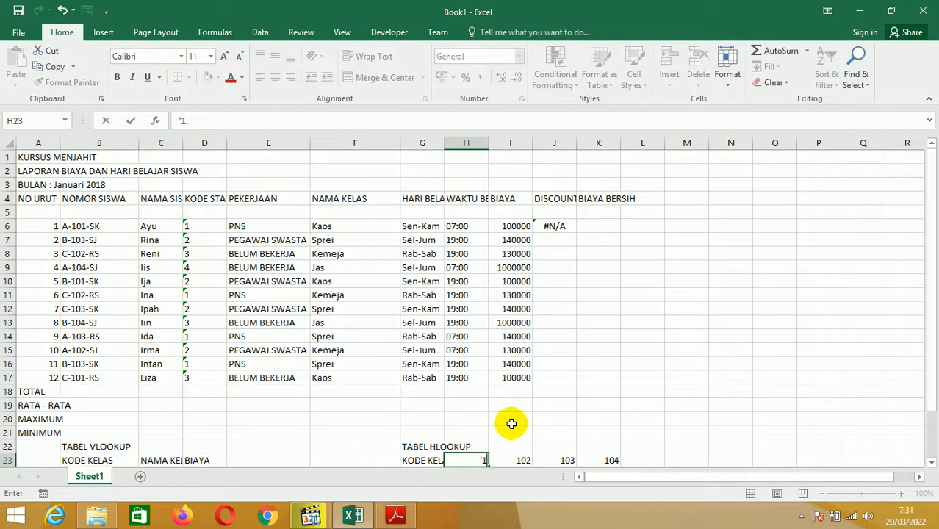
pyautogui.press('Tab')
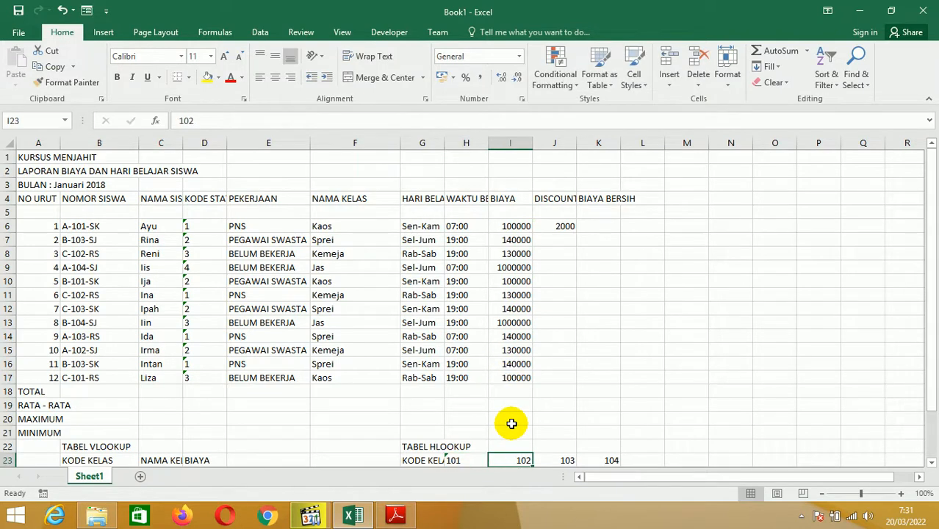
pyautogui.write("'")
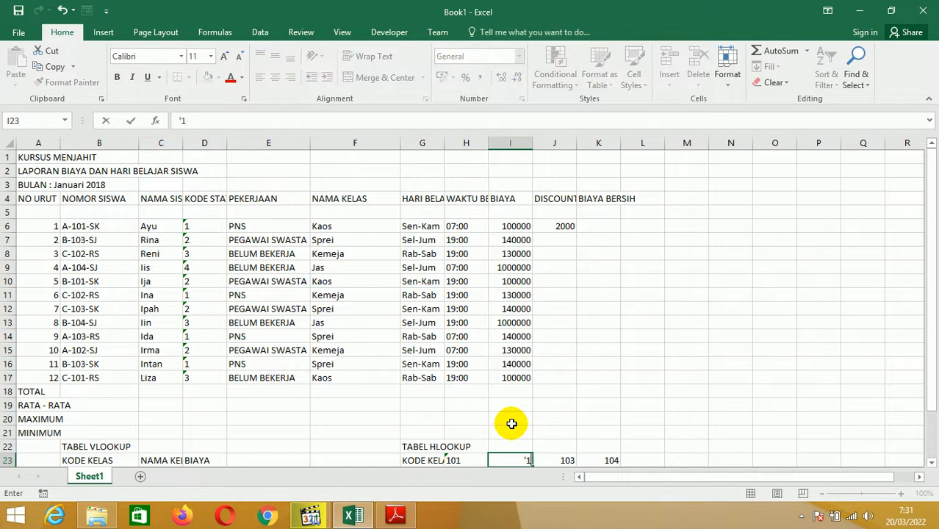
pyautogui.press('Tab')
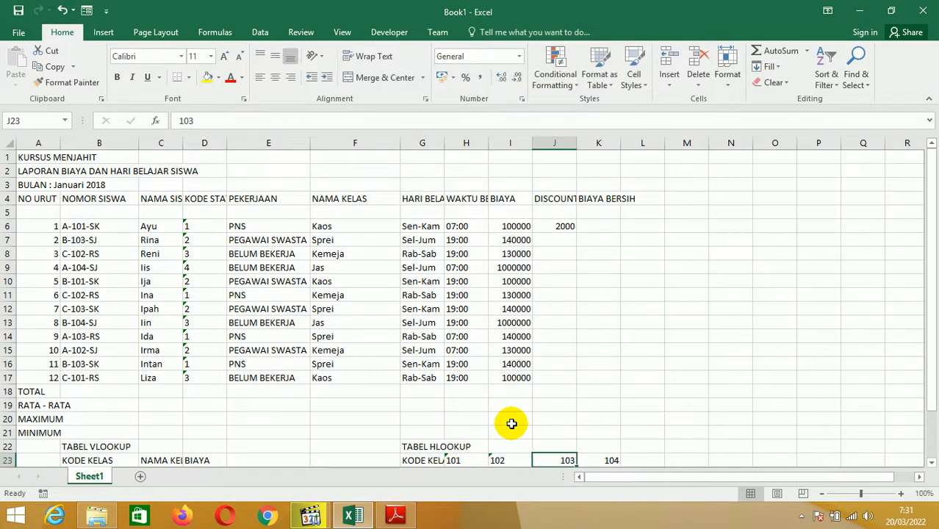
pyautogui.write("'")
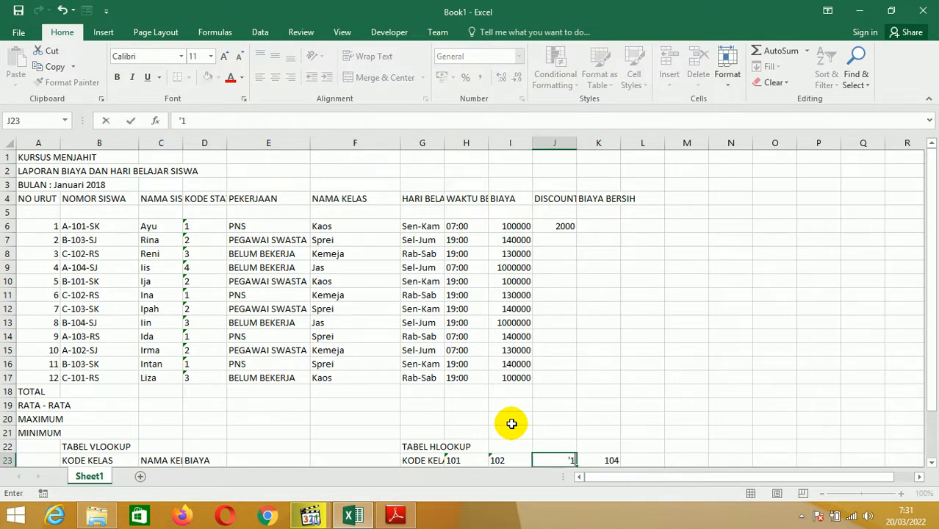
pyautogui.press('Tab')
pyautogui.write("'")
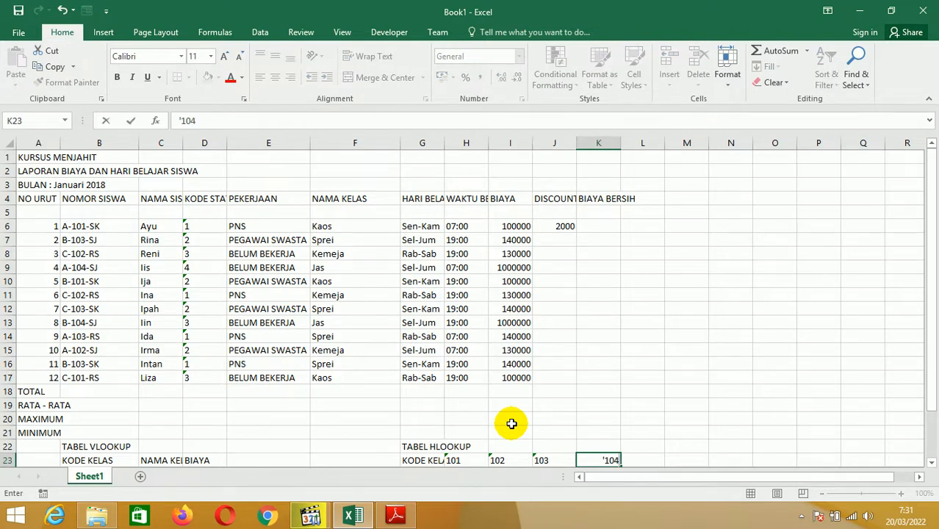
pyautogui.write('104')
pyautogui.press('Return')
pyautogui.press('Up')
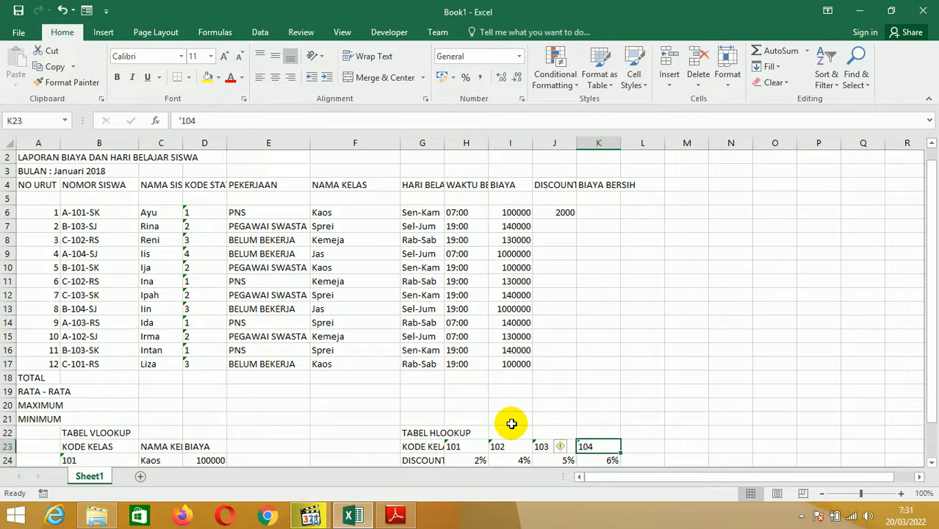
# Fill the DISCOUNT formula from J6 down through J17
pyautogui.click(546, 211)
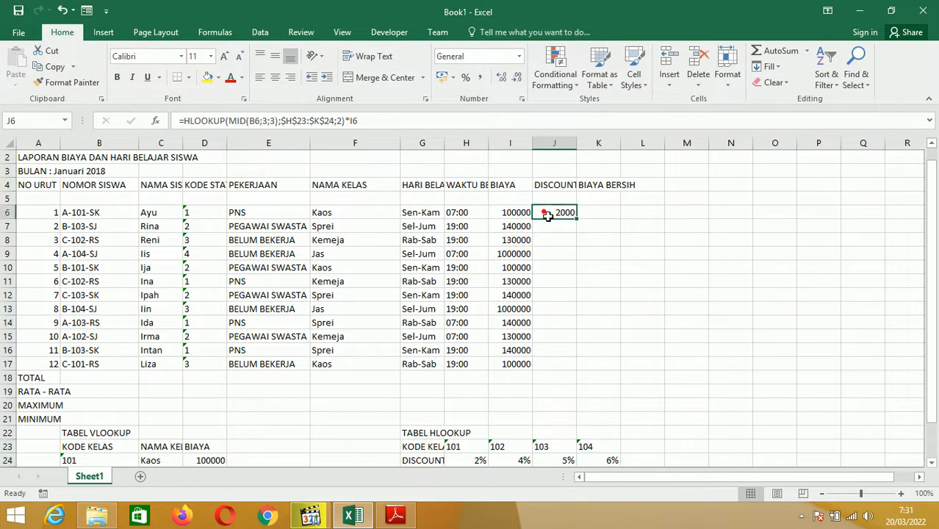
pyautogui.moveTo(577, 218); pyautogui.dragTo(563, 363)
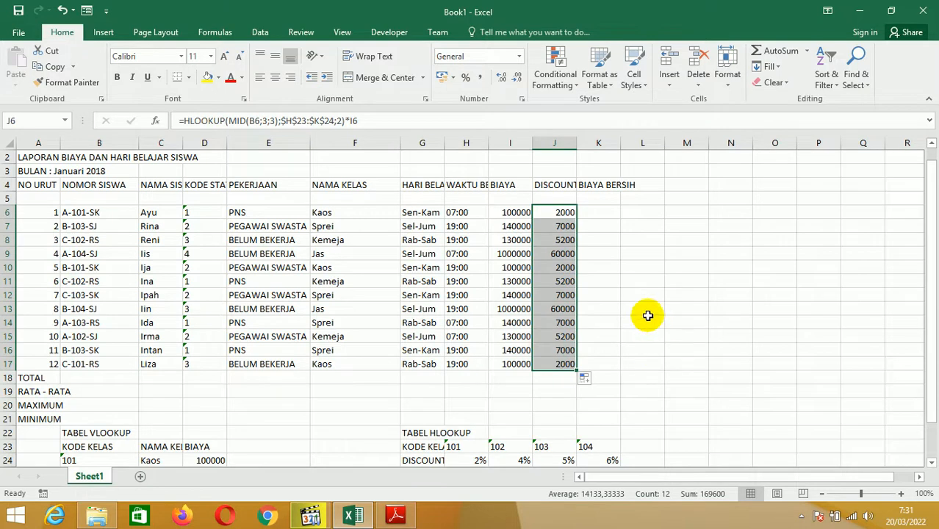
# Calculate BIAYA BERSIH in K6 with the formula =I6-J6 and fill it down through K17
pyautogui.click(600, 212)
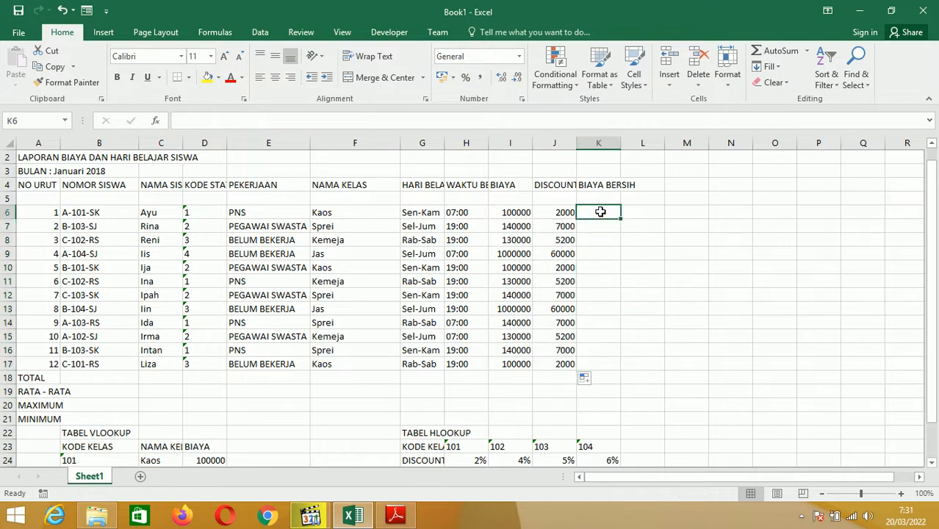
pyautogui.click(517, 212)
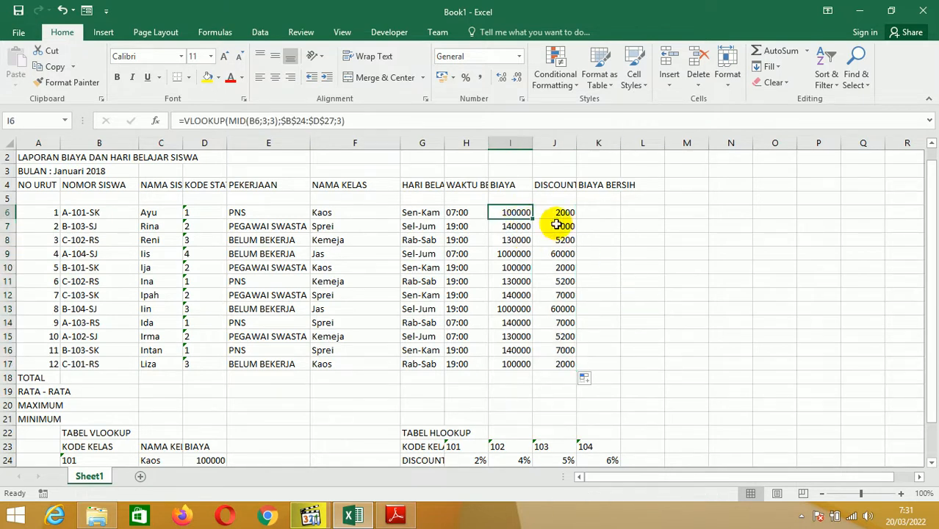
pyautogui.click(562, 212)
pyautogui.click(595, 211)
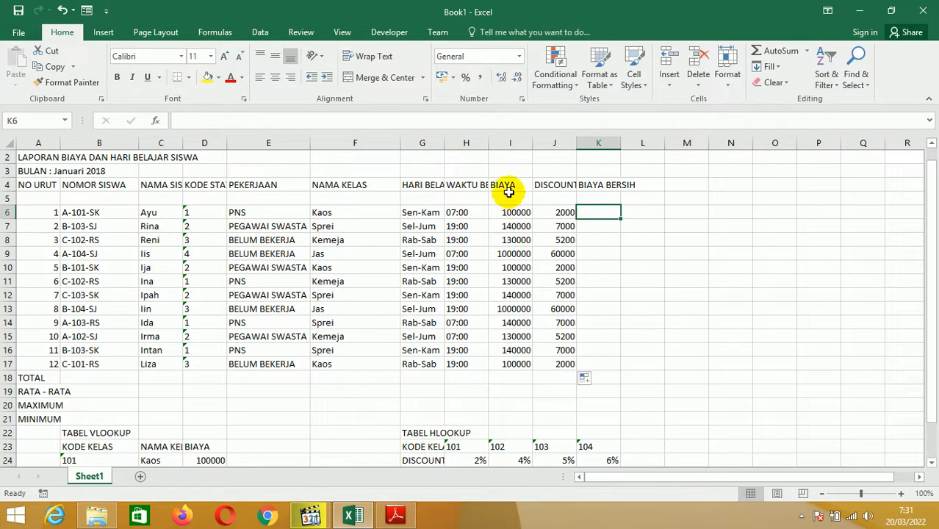
pyautogui.write('=')
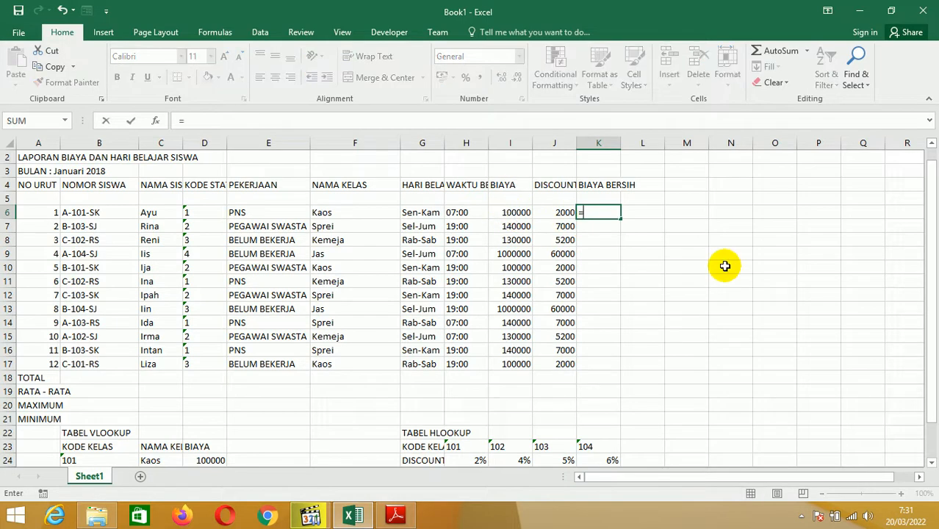
pyautogui.click(516, 212)
pyautogui.click(516, 212)
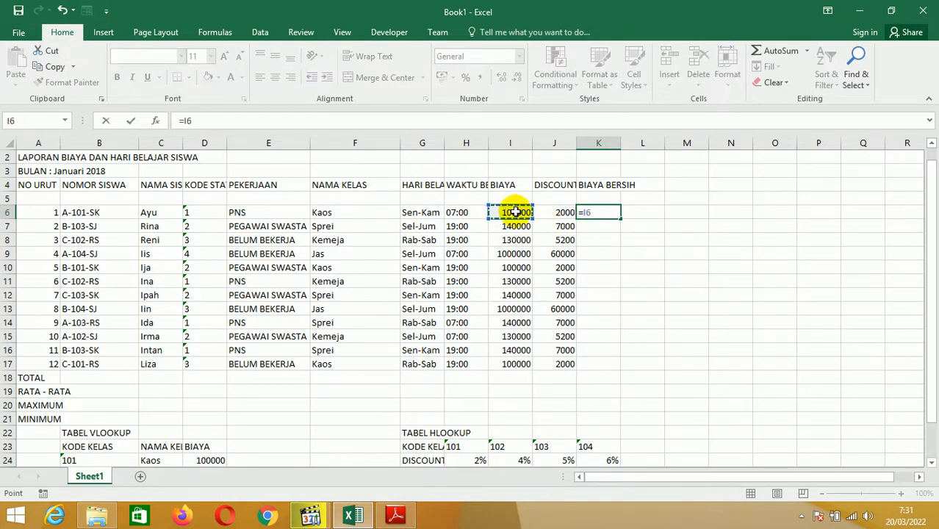
pyautogui.write('-')
pyautogui.click(560, 212)
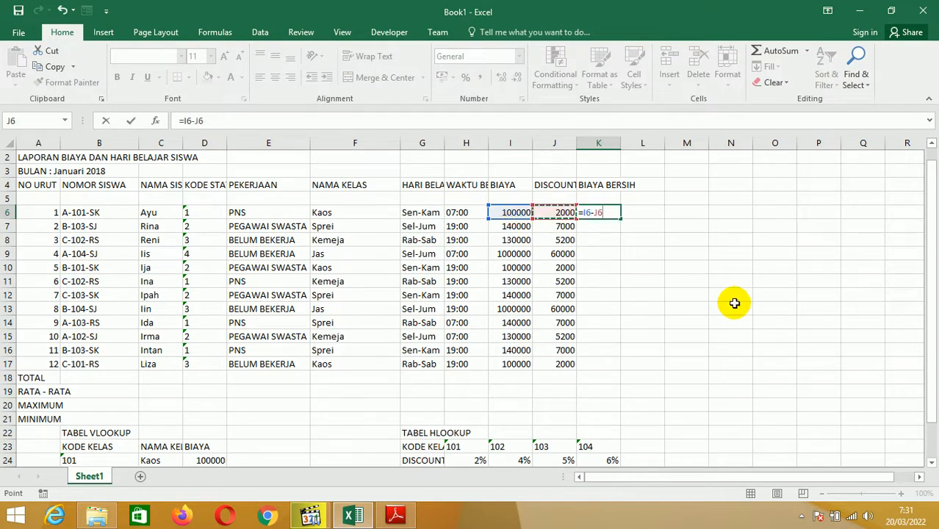
pyautogui.press('Return')
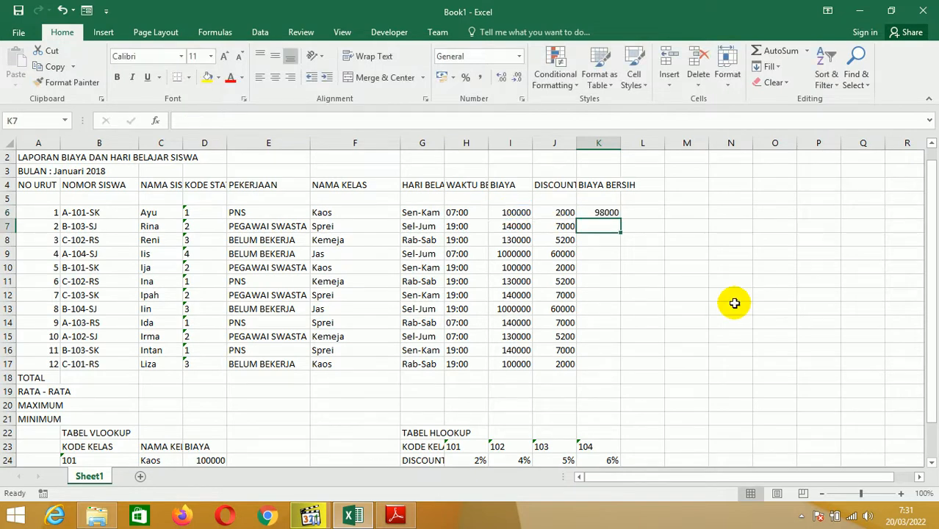
pyautogui.click(609, 213)
pyautogui.moveTo(620, 219); pyautogui.dragTo(619, 369)
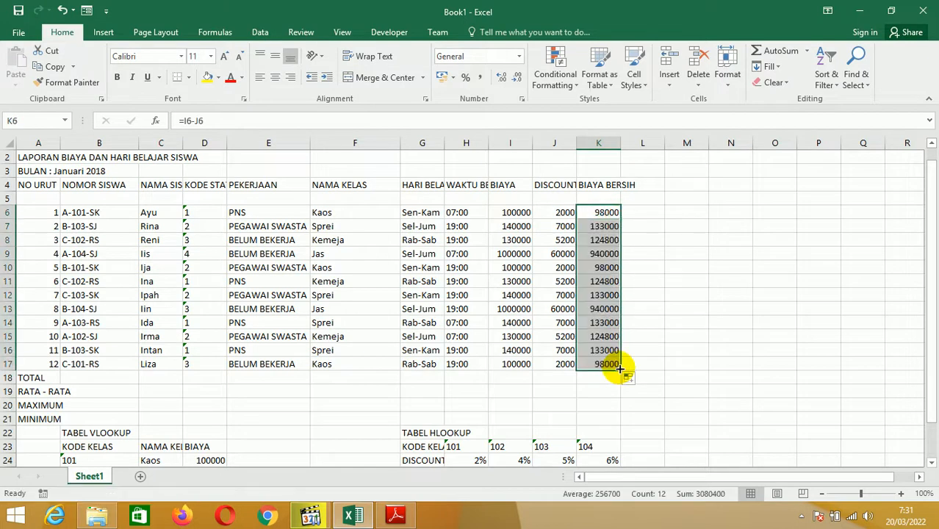
pyautogui.click(519, 322)
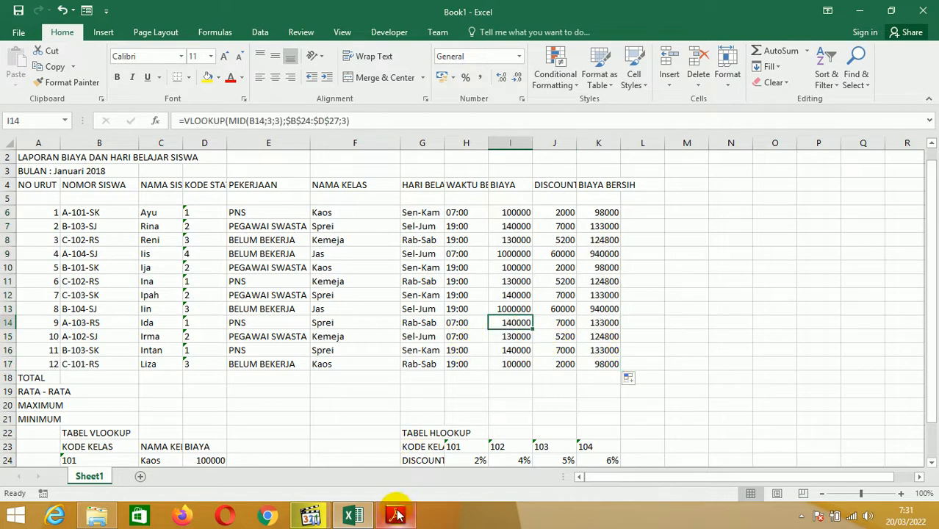
# Switch to the question PDF in Adobe Reader, examine the Soal 2 title layout and its lookup tables, and return to Excel
pyautogui.click(395, 514)
pyautogui.scroll(3, 387, 424)
pyautogui.scroll(4, 387, 425)
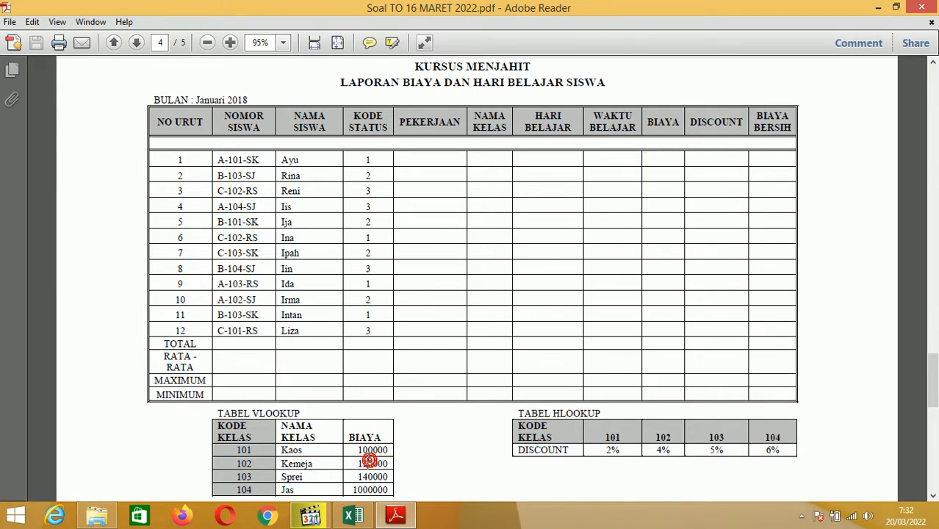
pyautogui.scroll(-3, 368, 447)
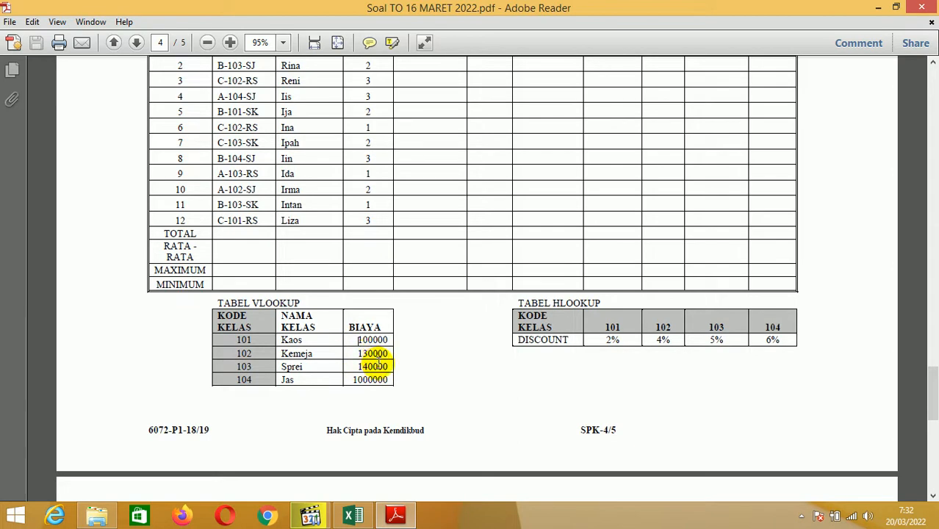
pyautogui.scroll(5, 361, 366)
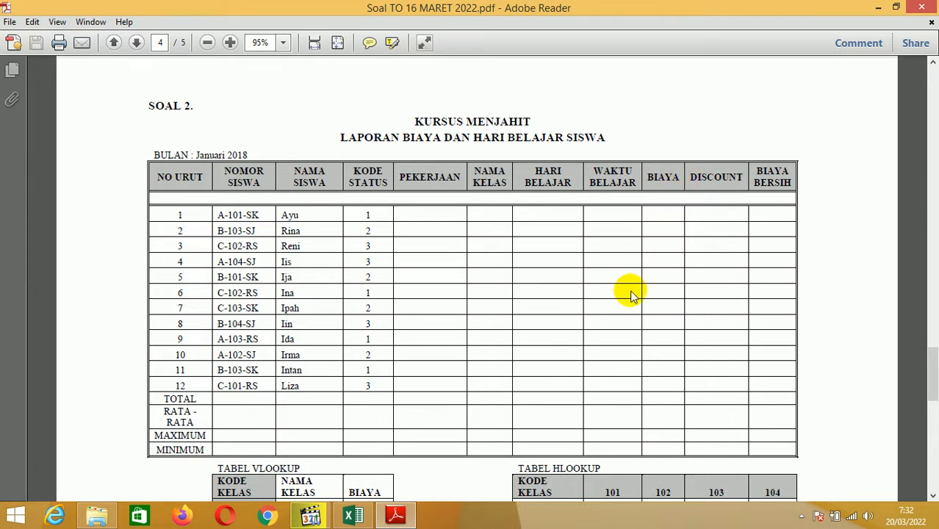
pyautogui.click(355, 515)
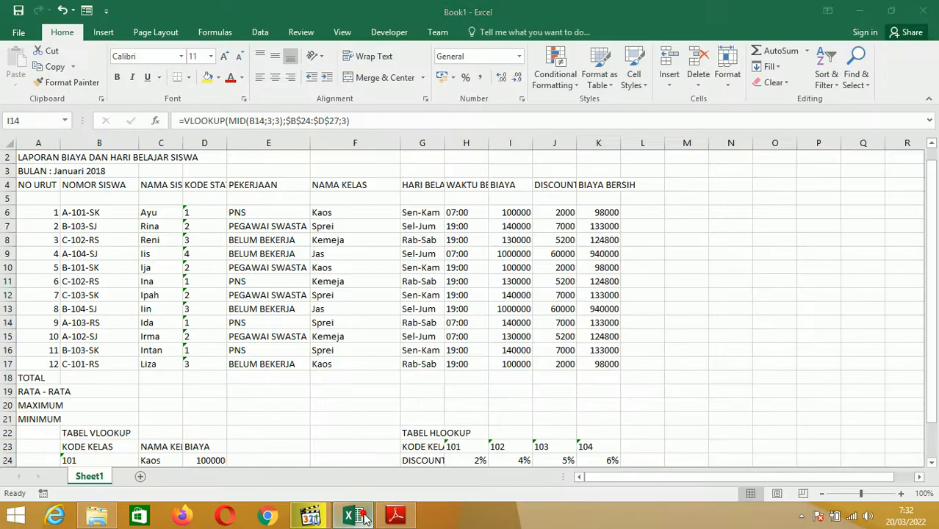
pyautogui.scroll(1, 431, 381)
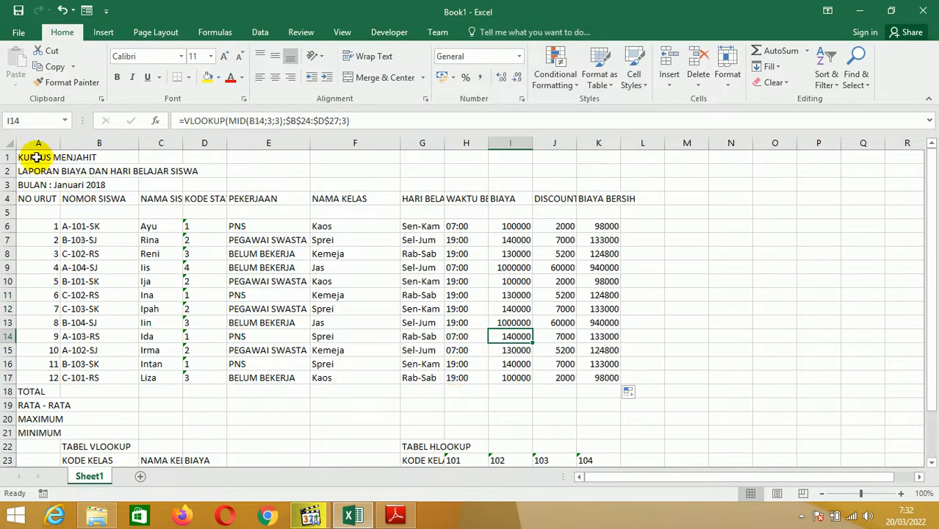
pyautogui.click(396, 515)
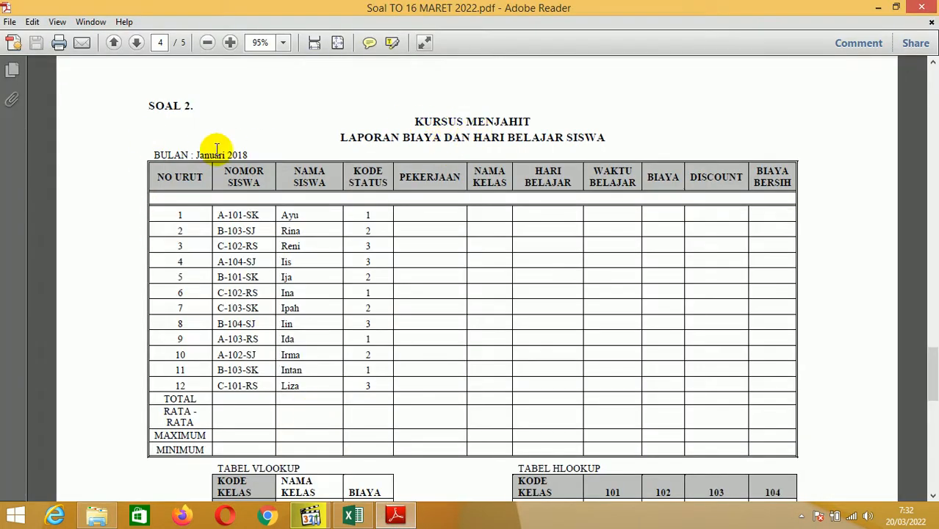
pyautogui.click(367, 520)
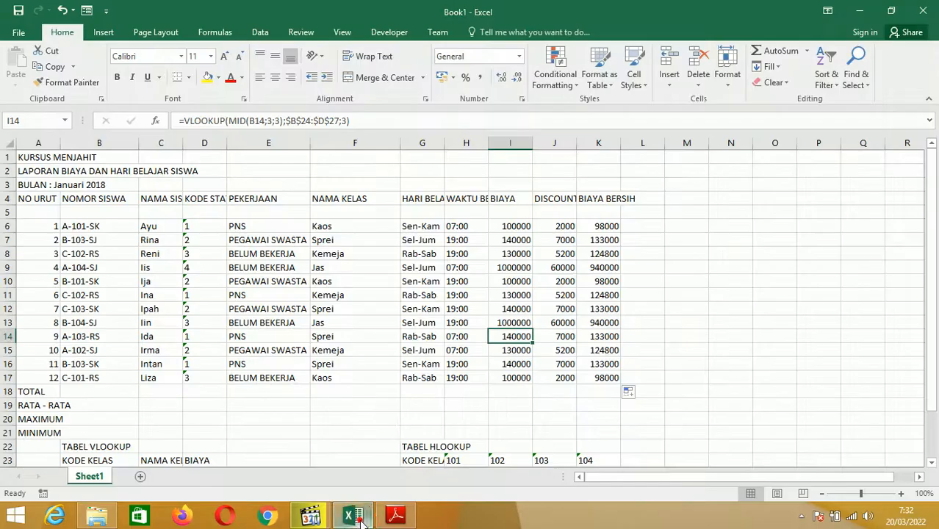
# Merge the two title rows in A1:K2 with Merge Across
pyautogui.click(31, 156)
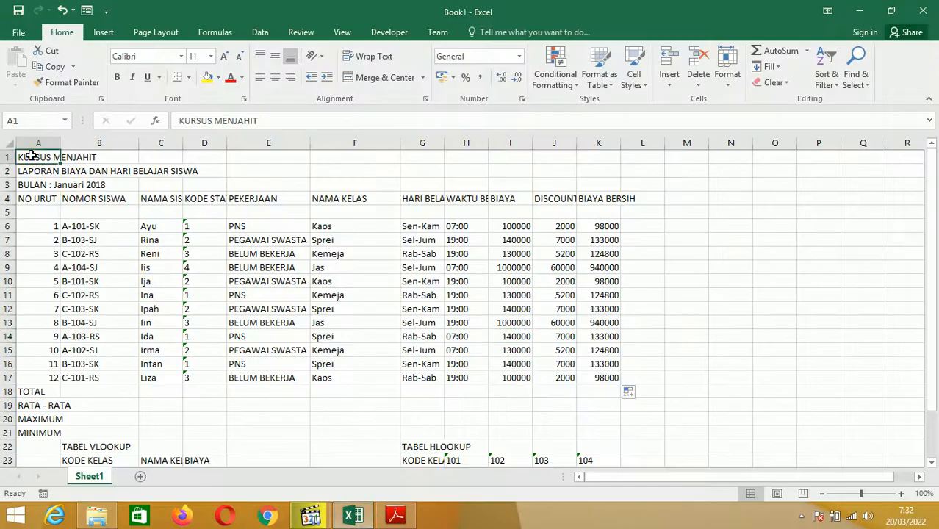
pyautogui.keyDown('shift'); pyautogui.click(603, 176); pyautogui.keyUp('shift')
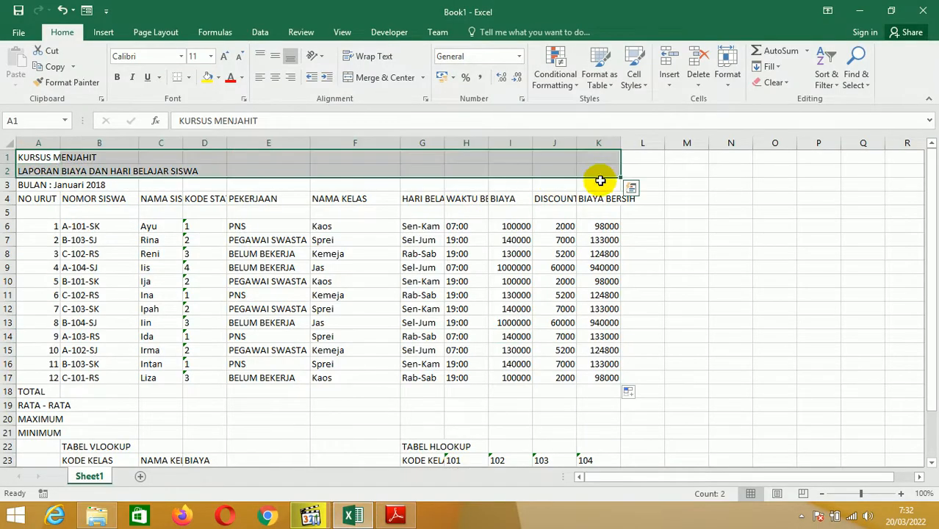
pyautogui.click(26, 158)
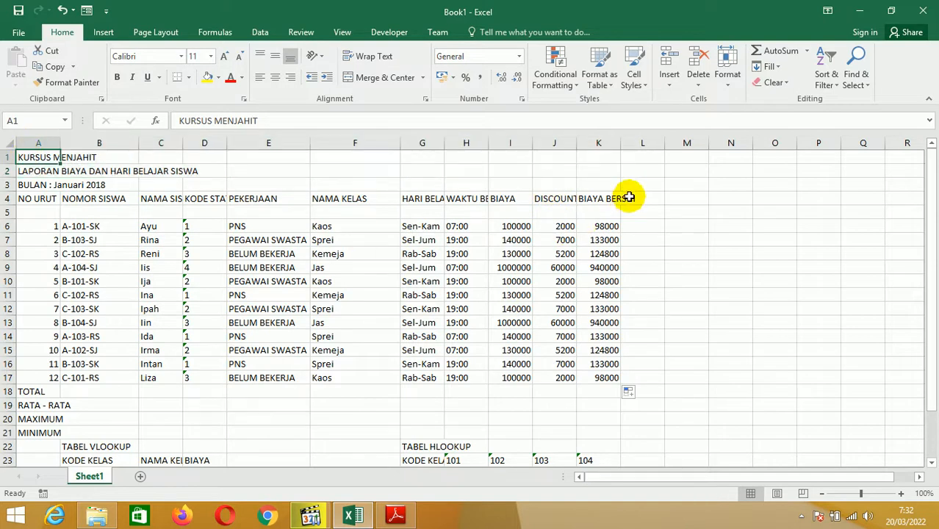
pyautogui.keyDown('shift'); pyautogui.click(601, 172); pyautogui.keyUp('shift')
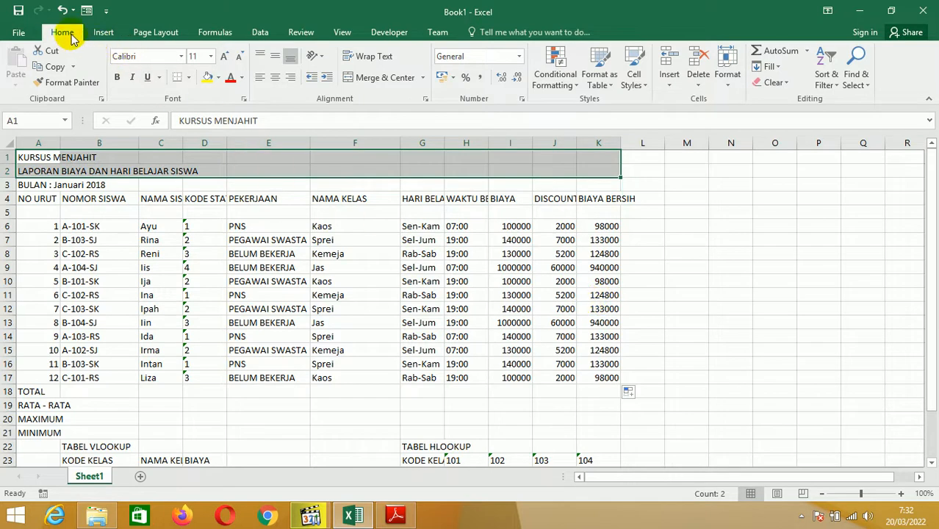
pyautogui.click(424, 79)
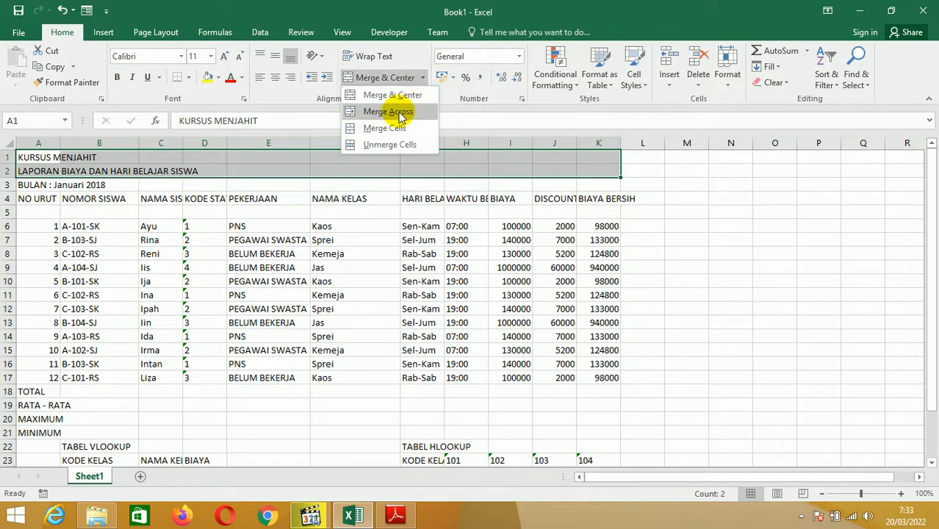
pyautogui.click(389, 112)
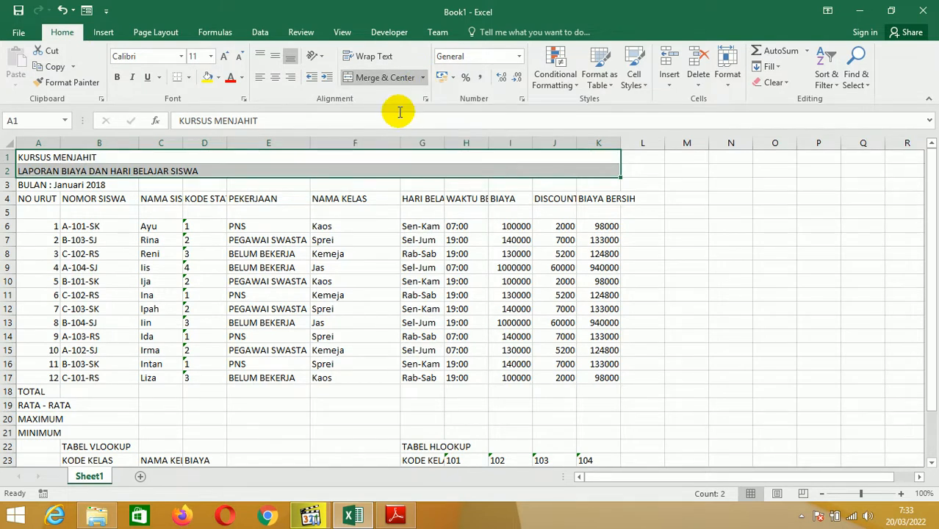
# Center the two merged title lines in rows 1 and 2 horizontally
pyautogui.click(276, 79)
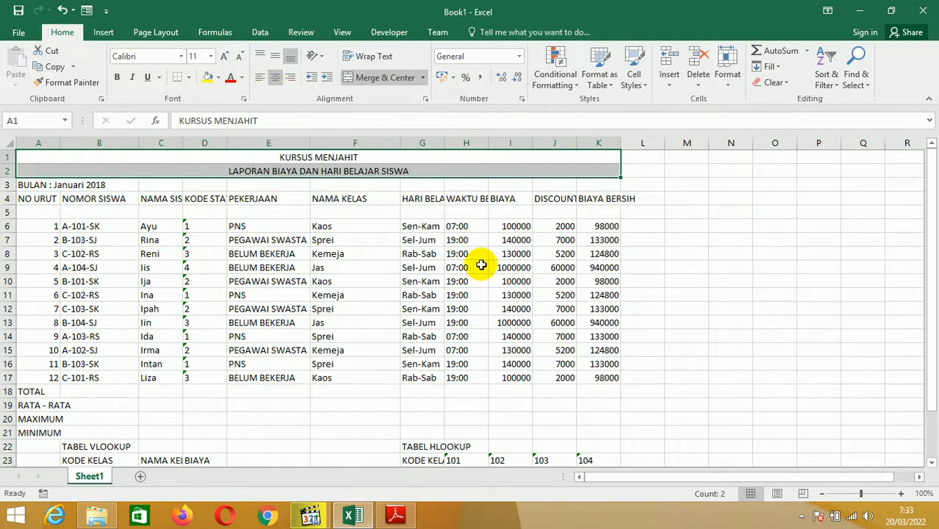
# Center the headers in A4:K4 horizontally and vertically with wrapped text, and widen column J so DISCOUNT fits on one line
pyautogui.moveTo(27, 199); pyautogui.dragTo(126, 198)
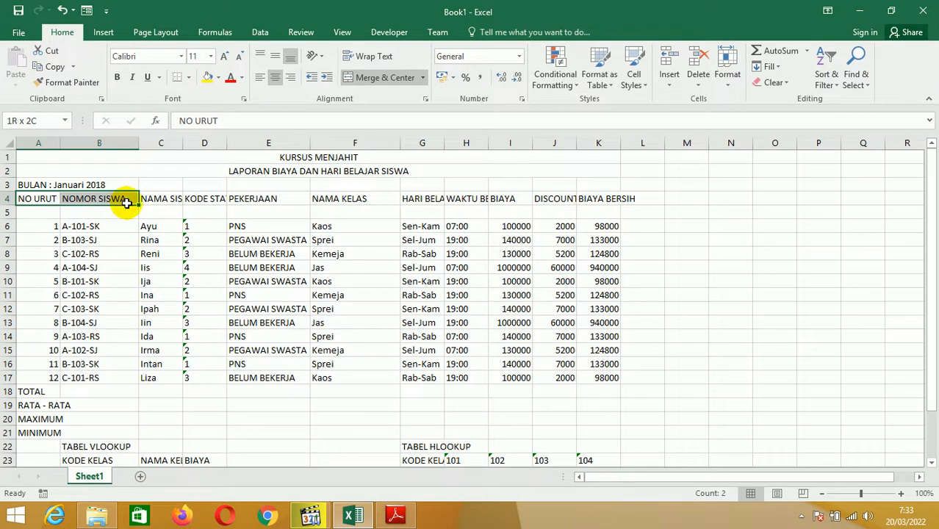
pyautogui.click(46, 200)
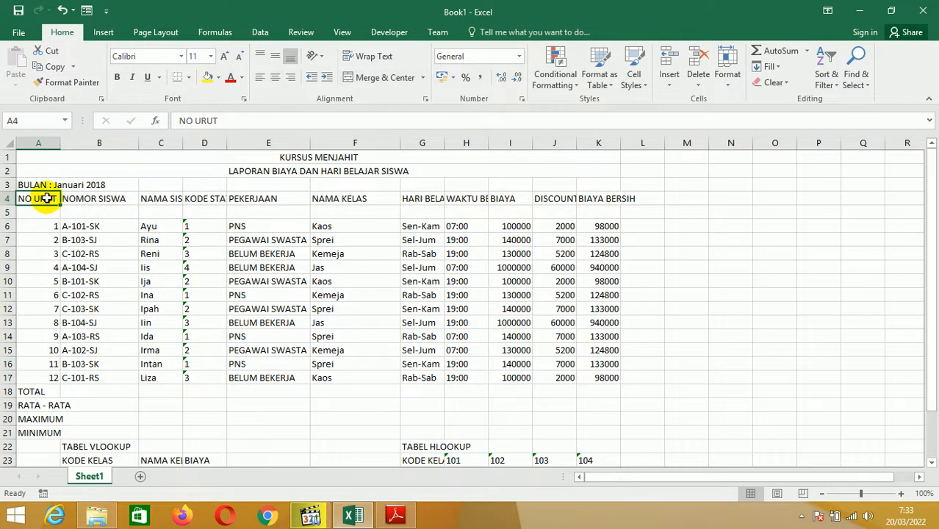
pyautogui.moveTo(65, 199); pyautogui.dragTo(293, 212)
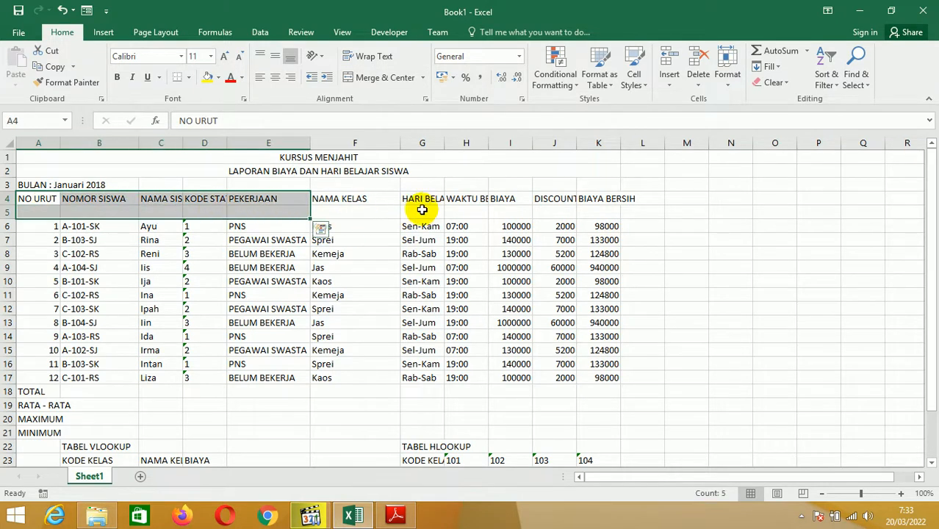
pyautogui.click(44, 204)
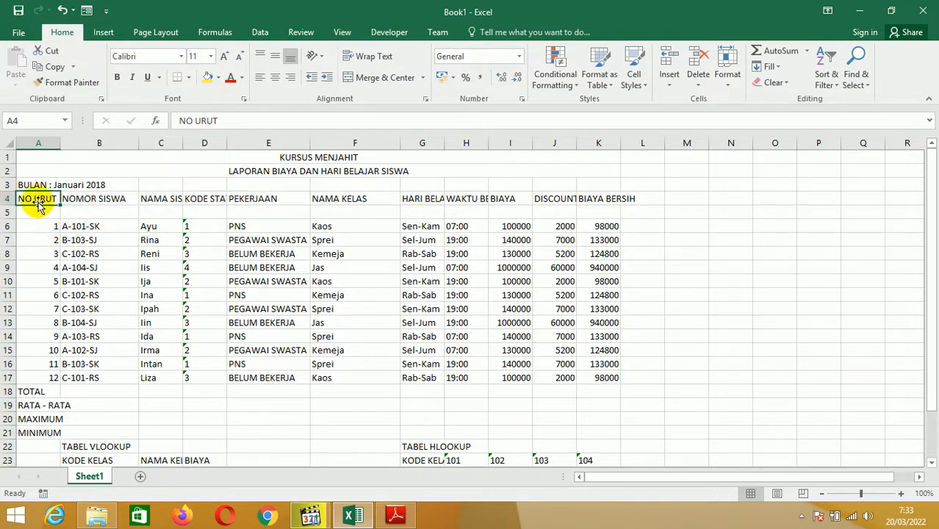
pyautogui.keyDown('shift'); pyautogui.click(600, 199); pyautogui.keyUp('shift')
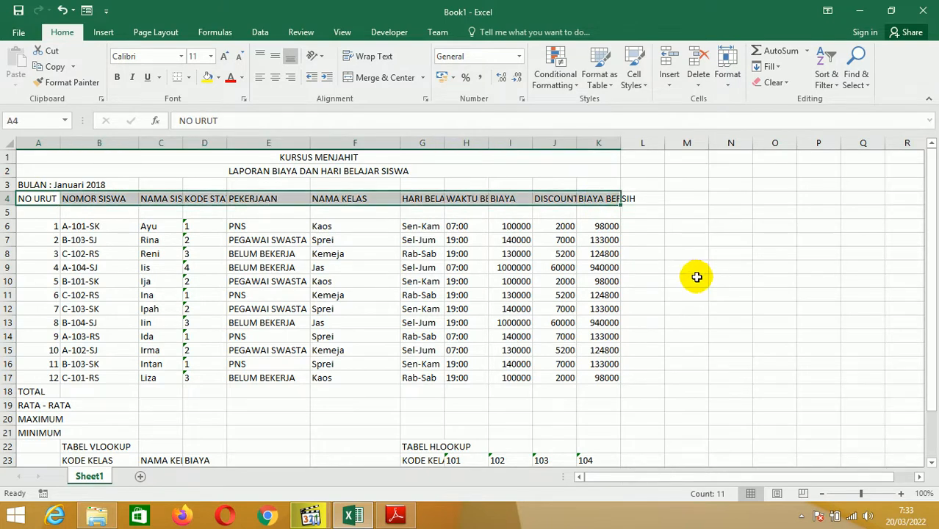
pyautogui.hotkey('ctrl', '1')
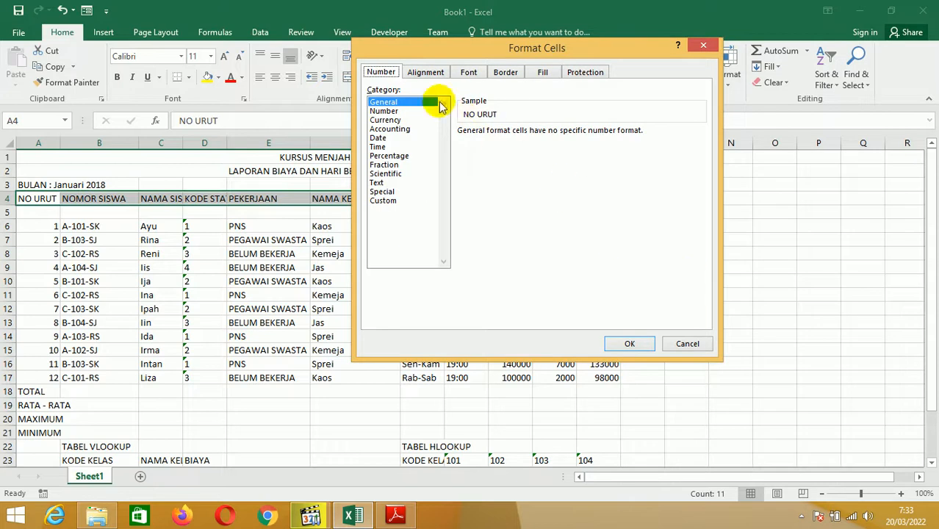
pyautogui.click(426, 74)
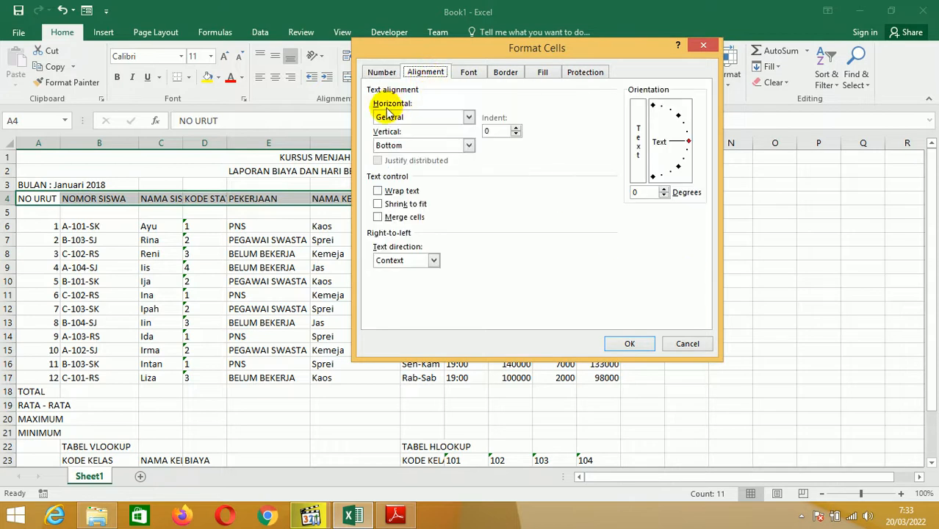
pyautogui.click(468, 117)
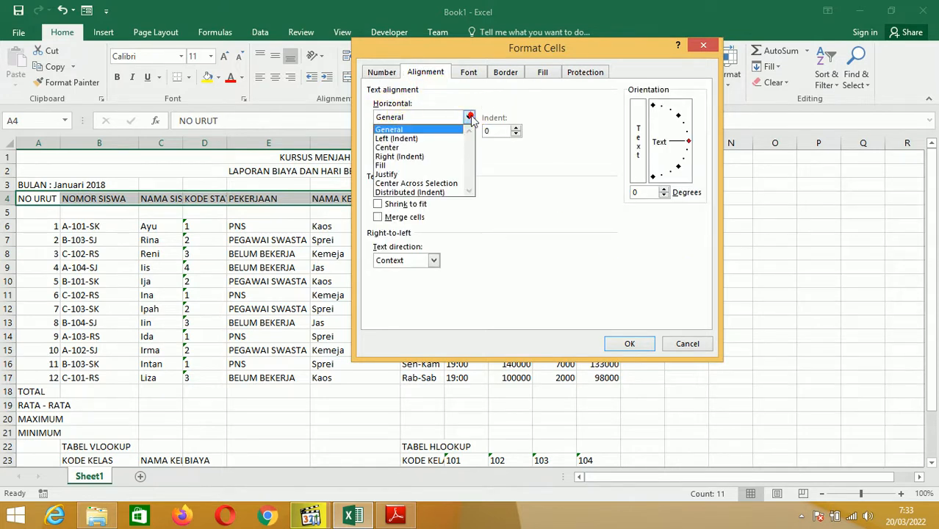
pyautogui.click(408, 147)
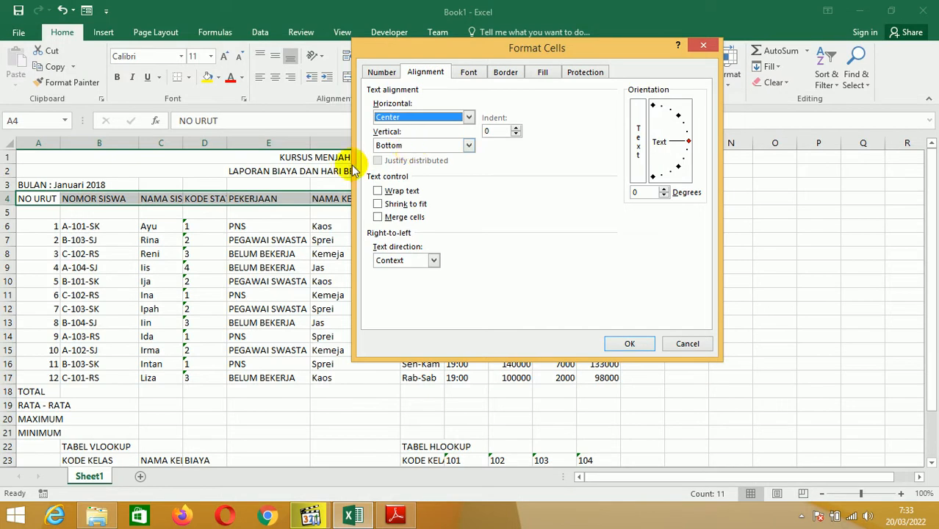
pyautogui.click(419, 145)
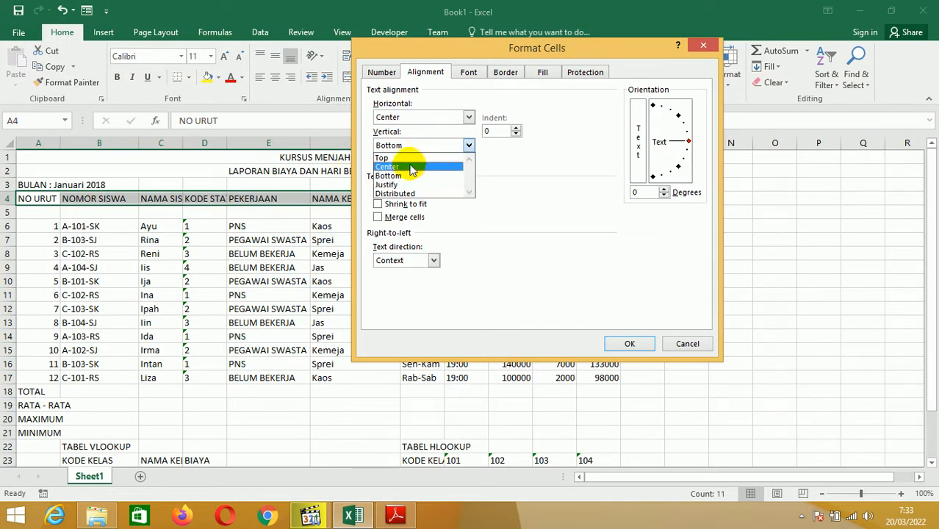
pyautogui.click(410, 167)
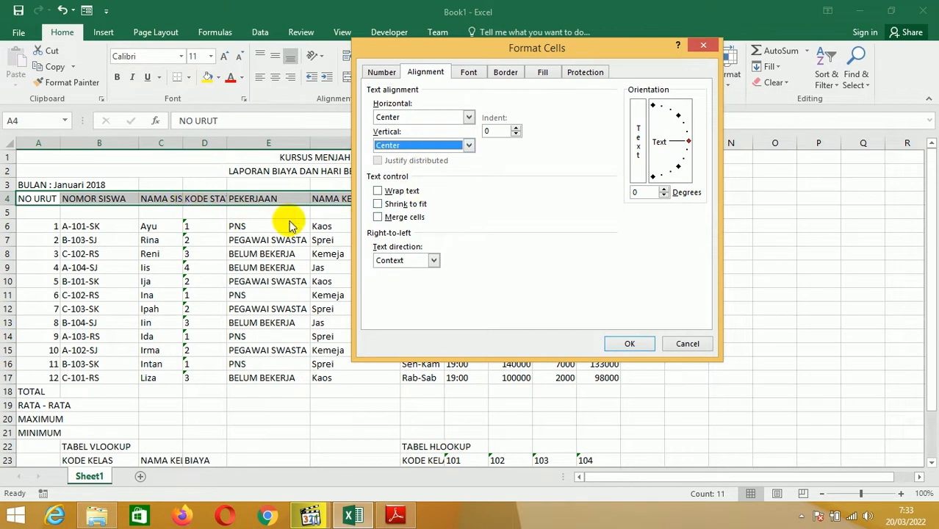
pyautogui.click(378, 191)
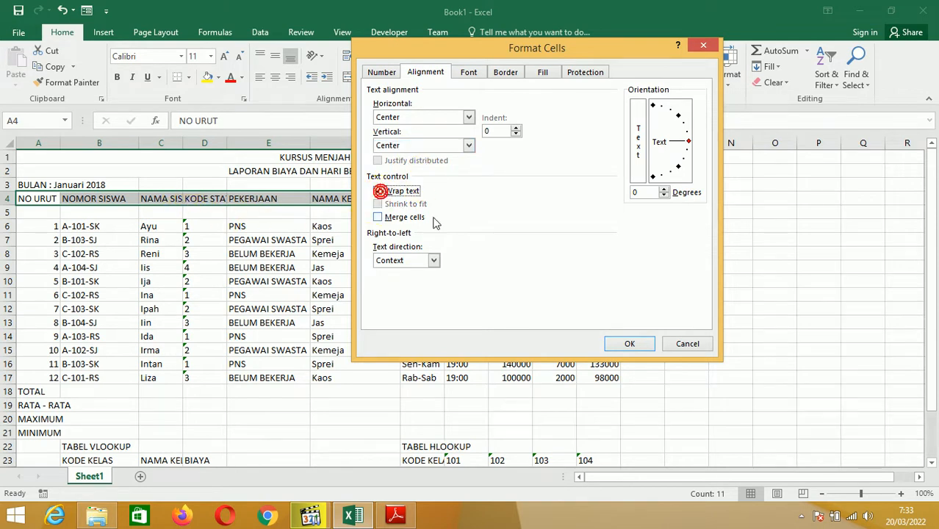
pyautogui.click(627, 342)
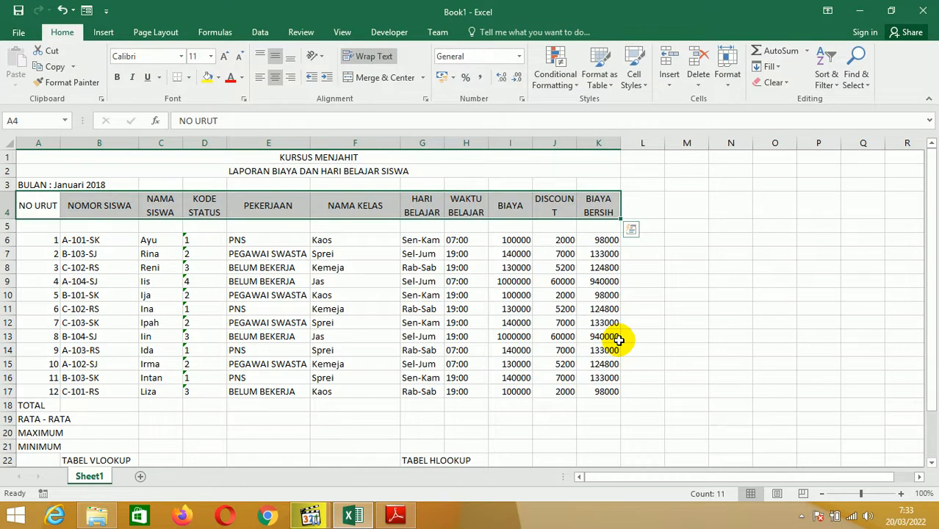
pyautogui.moveTo(577, 145); pyautogui.dragTo(580, 143)
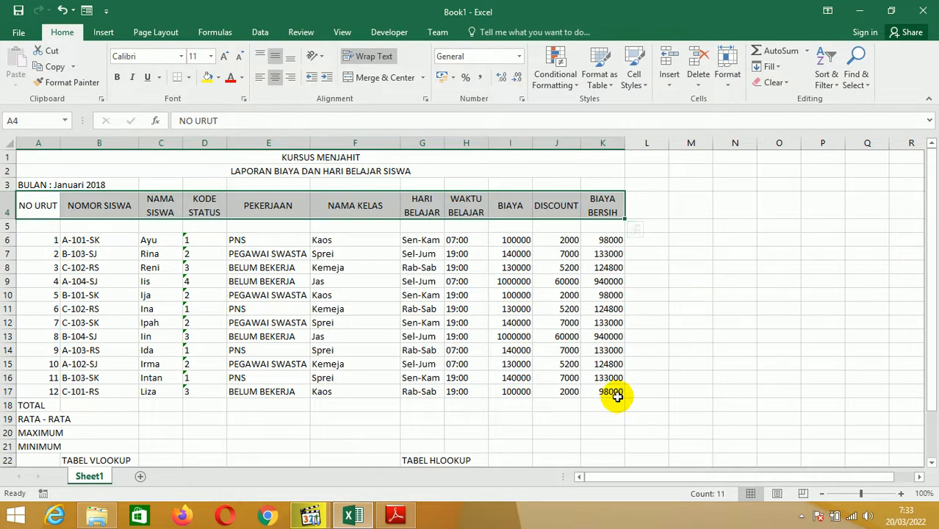
# Apply All Borders to the report table from the header row through the MINIMUM row, A4:K21
pyautogui.scroll(-2, 612, 397)
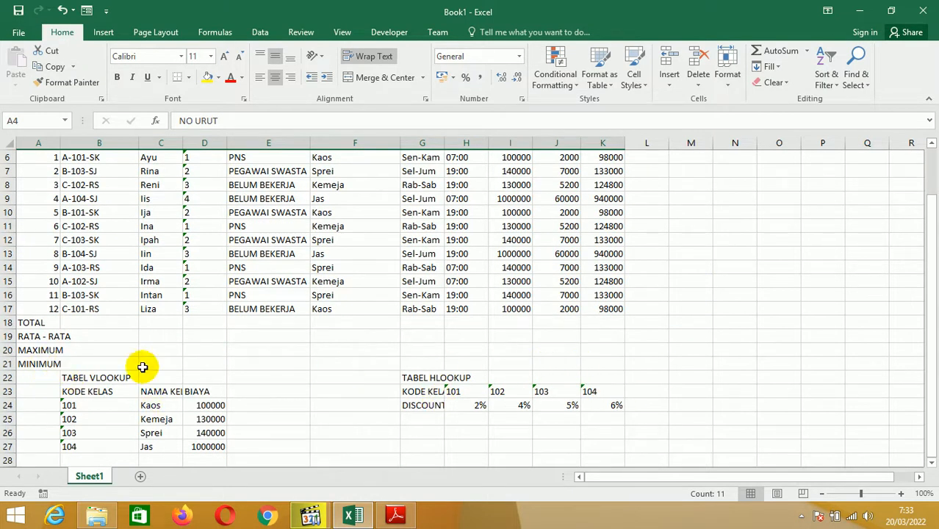
pyautogui.keyDown('shift'); pyautogui.click(602, 364); pyautogui.keyUp('shift')
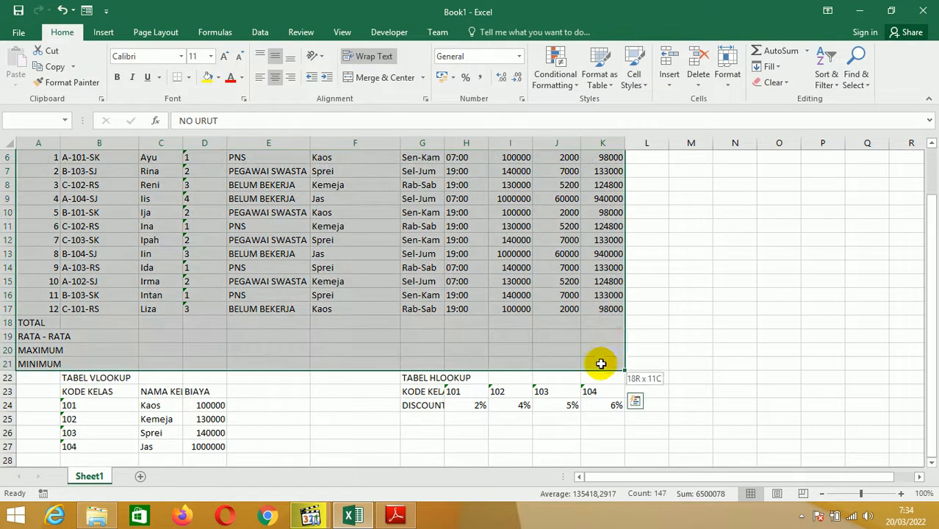
pyautogui.scroll(2, 606, 336)
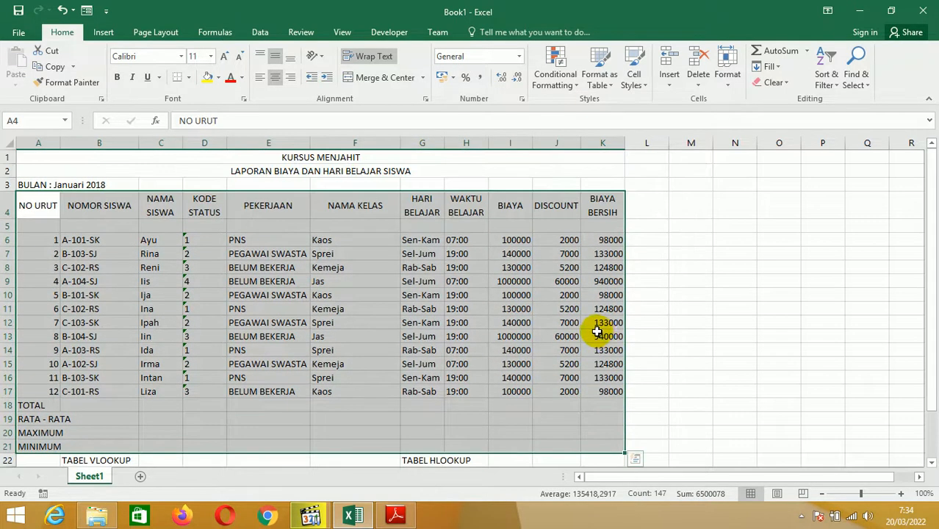
pyautogui.click(190, 78)
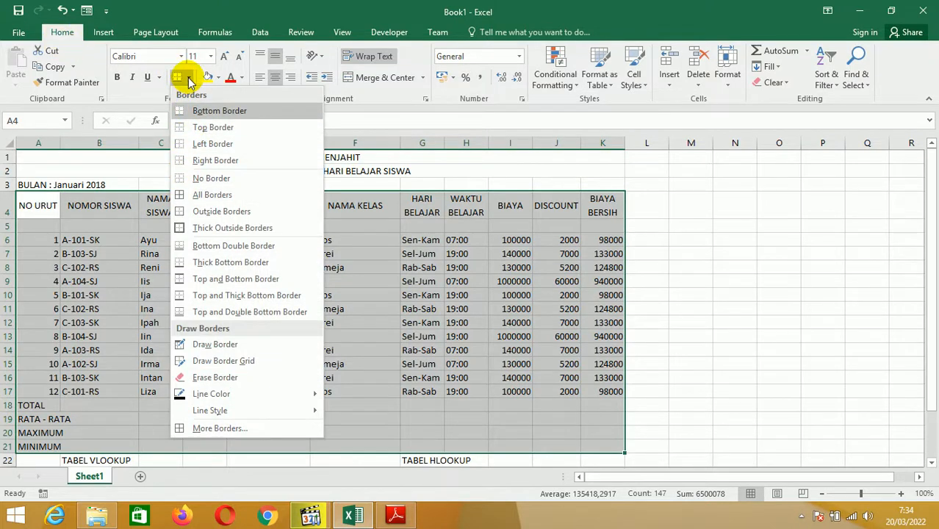
pyautogui.click(196, 196)
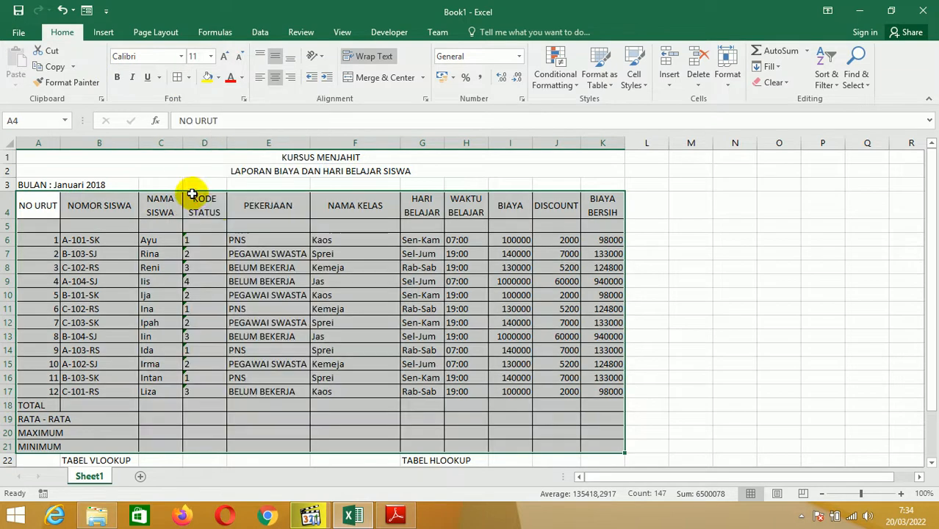
pyautogui.click(222, 242)
# Center the VLOOKUP table headers in B23:D23 horizontally and vertically and turn on text wrapping
pyautogui.scroll(-5, 227, 245)
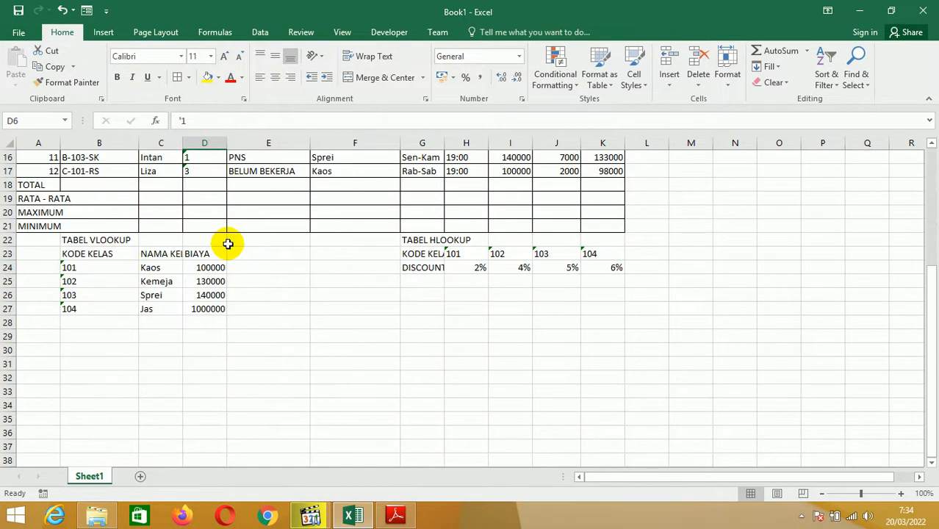
pyautogui.moveTo(81, 255); pyautogui.dragTo(189, 255)
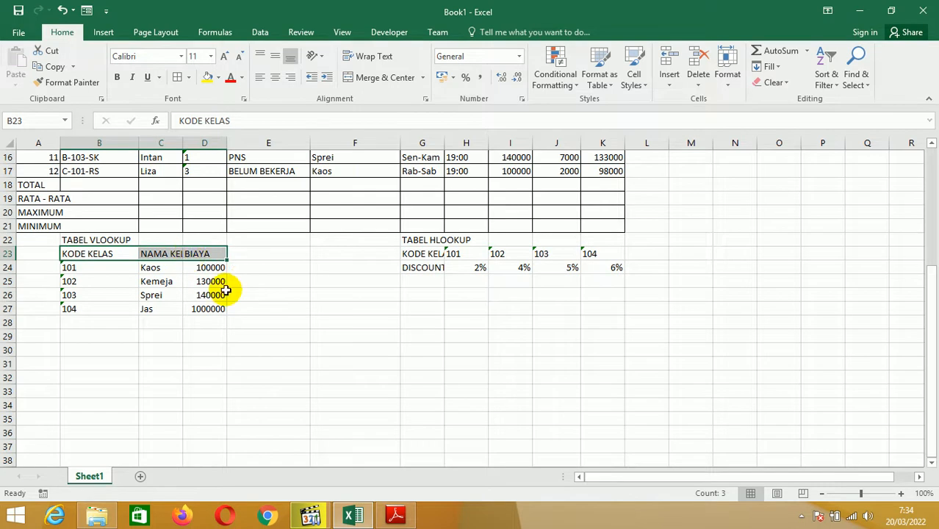
pyautogui.hotkey('ctrl', '1')
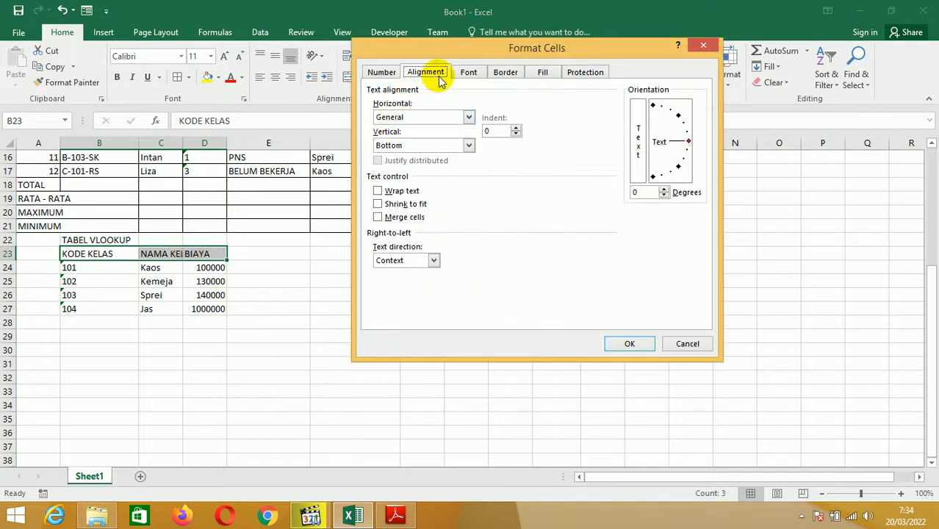
pyautogui.click(466, 120)
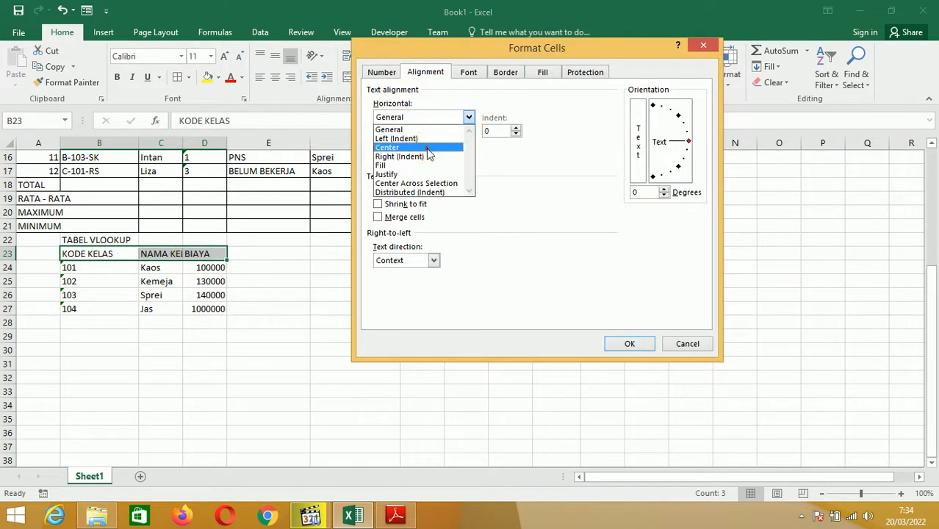
pyautogui.click(425, 145)
pyautogui.click(467, 146)
pyautogui.click(421, 167)
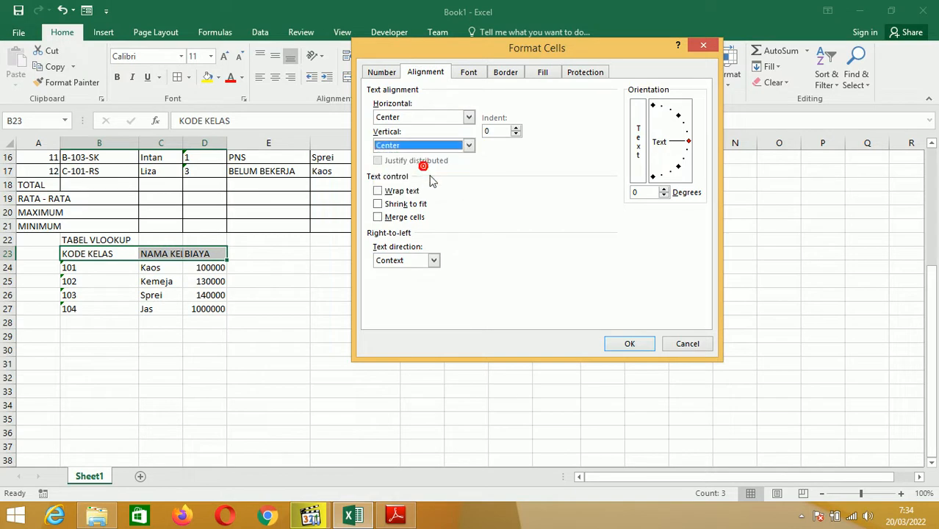
pyautogui.click(412, 192)
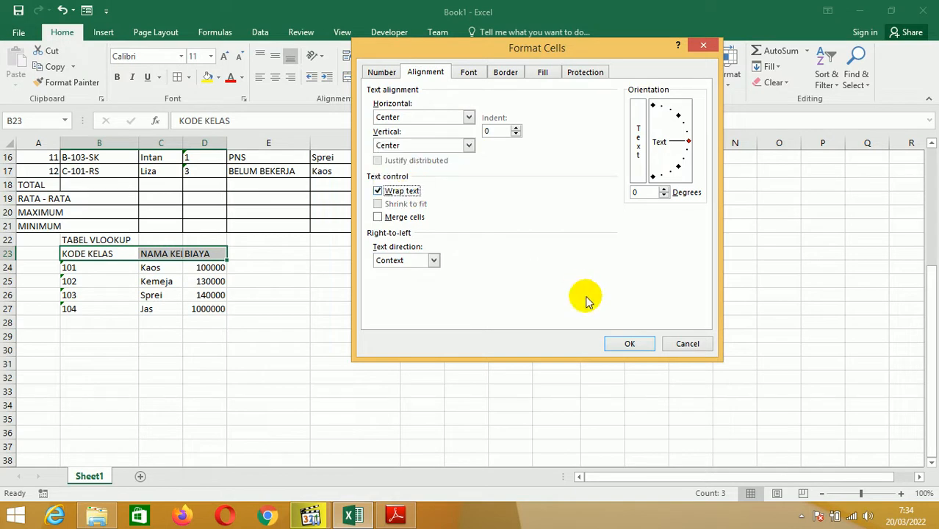
pyautogui.click(621, 342)
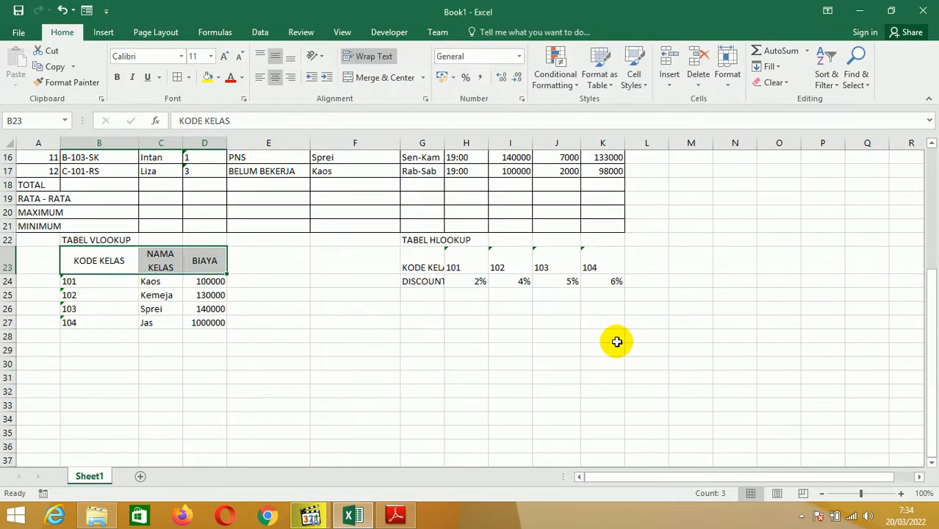
# Widen column G to fit the HLOOKUP labels and apply all borders to both lookup tables, B23:D27 and G23:K24
pyautogui.moveTo(444, 140); pyautogui.dragTo(464, 138)
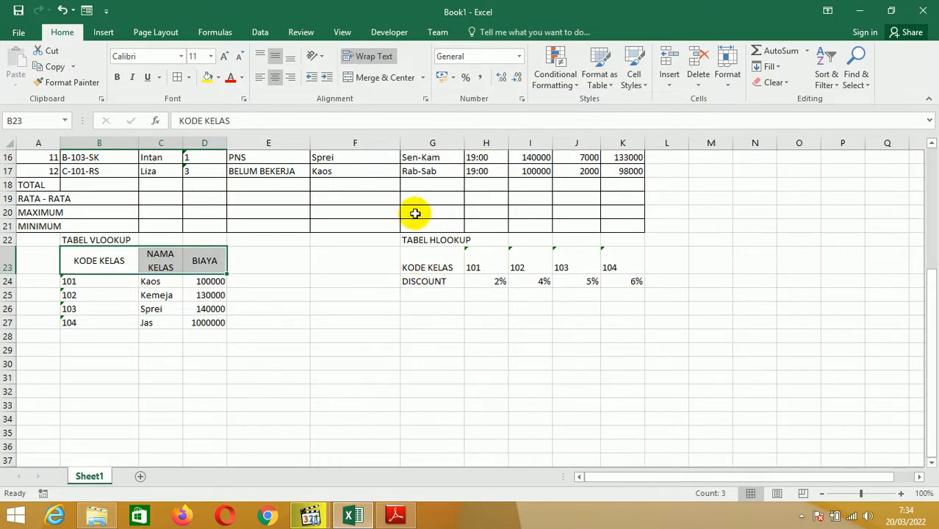
pyautogui.keyDown('shift'); pyautogui.click(214, 323); pyautogui.keyUp('shift')
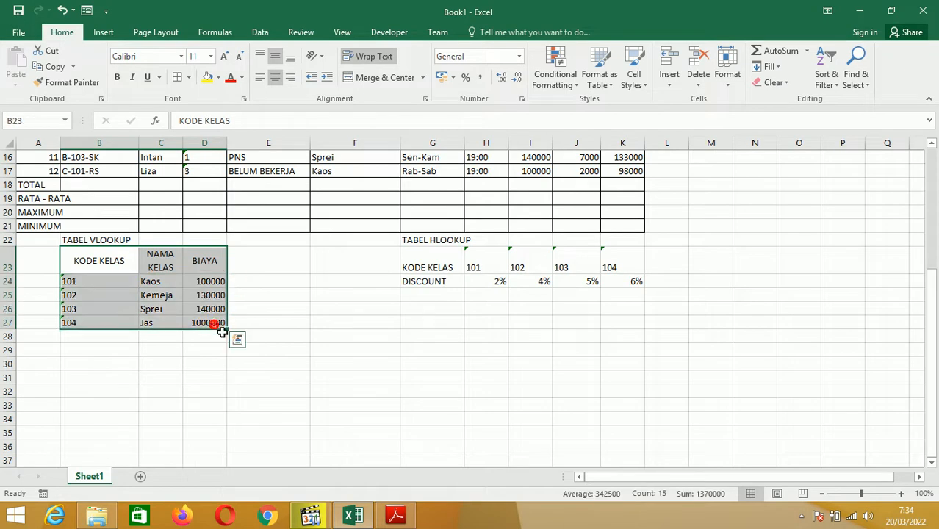
pyautogui.click(176, 77)
pyautogui.moveTo(426, 267); pyautogui.dragTo(629, 281)
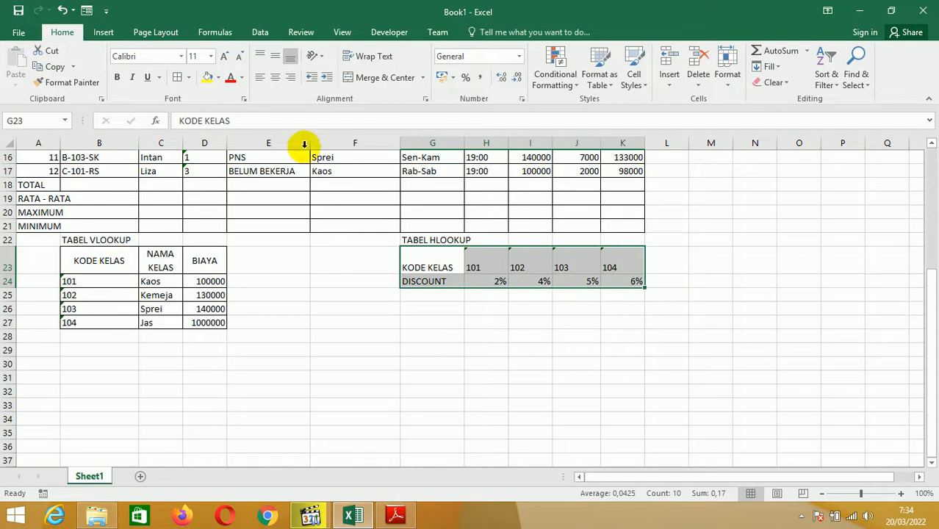
pyautogui.click(178, 79)
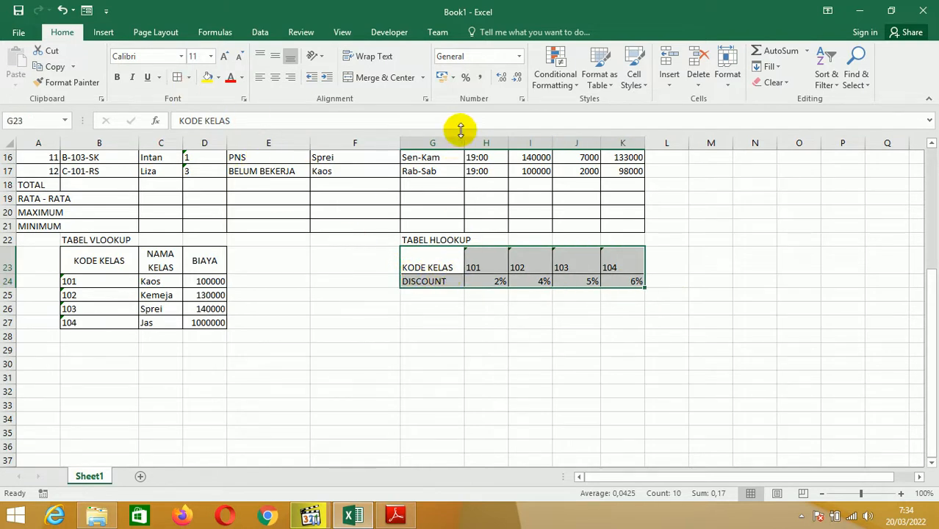
# Narrow column G and give the HLOOKUP table G23:K24 wrapped, vertically centered text
pyautogui.moveTo(465, 137); pyautogui.dragTo(440, 140)
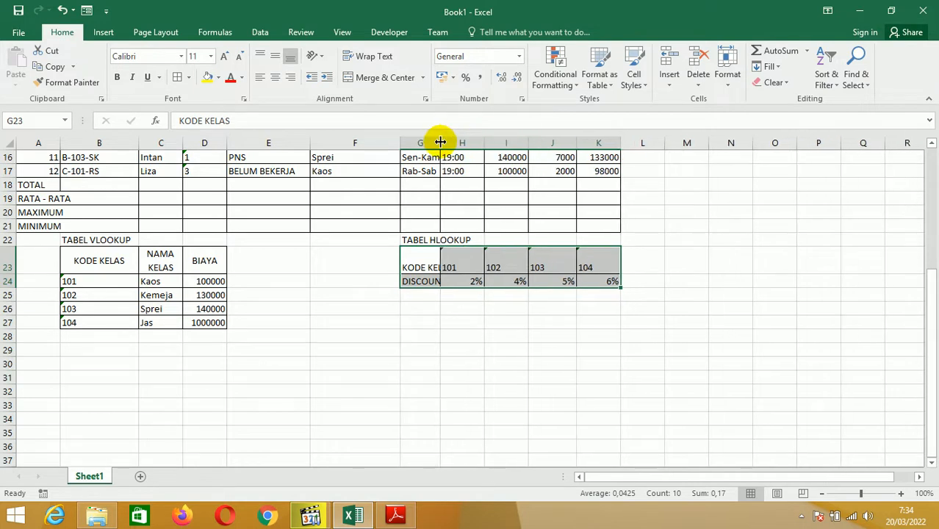
pyautogui.click(371, 58)
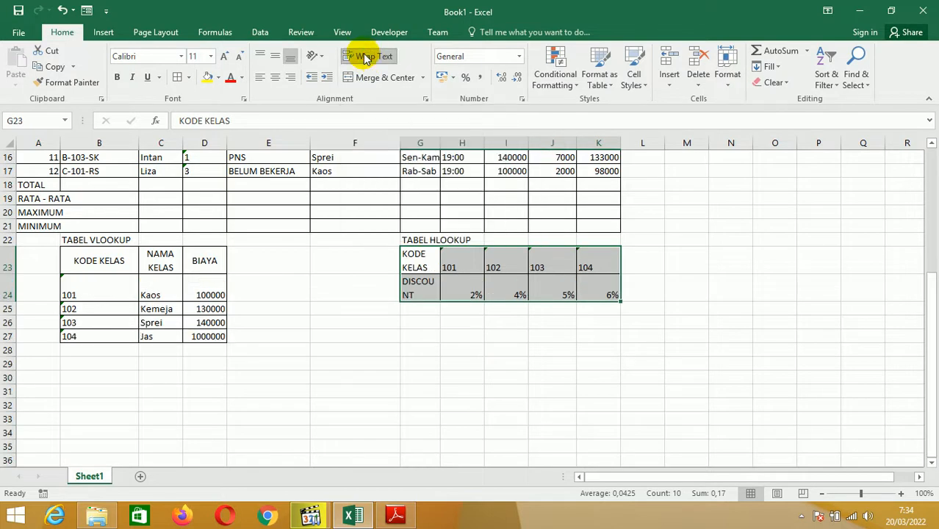
pyautogui.click(274, 58)
# Center the contents of G23:K24 horizontally and undo that centering
pyautogui.click(275, 77)
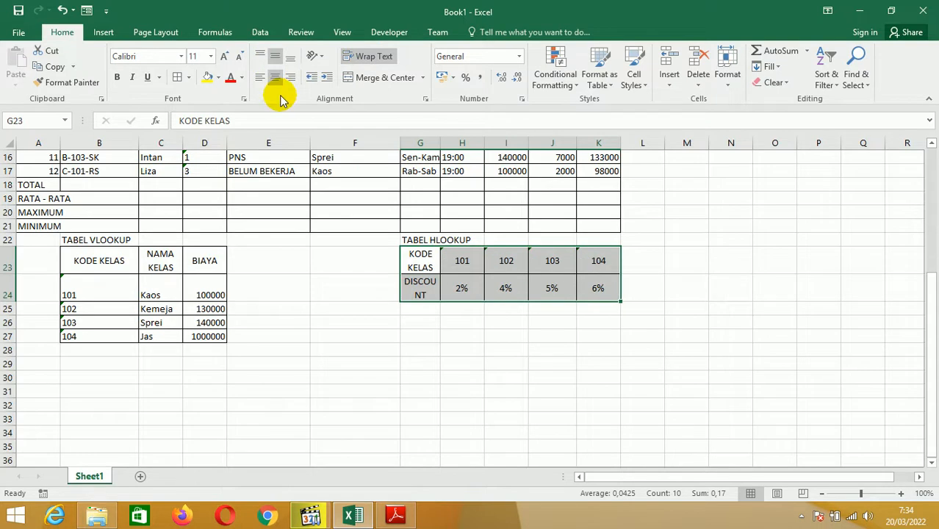
pyautogui.click(275, 77)
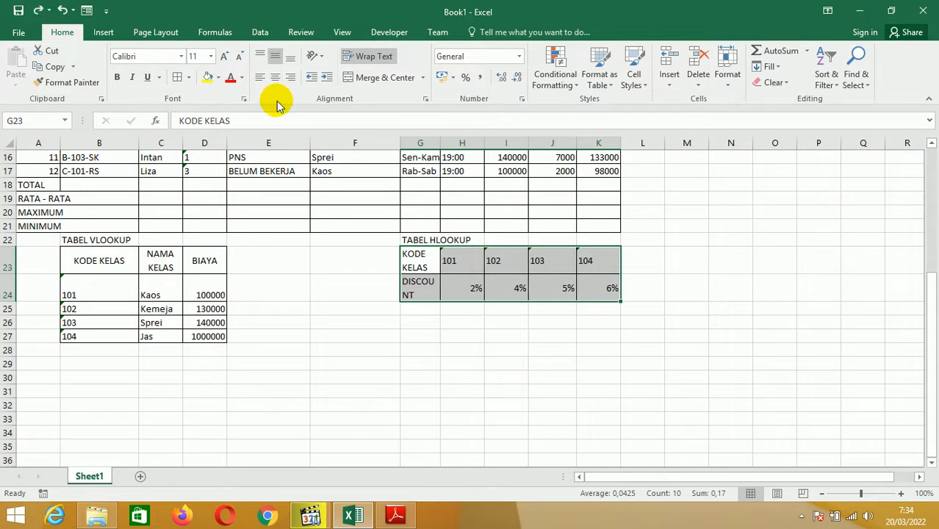
# Center the HLOOKUP table's row labels in G23:G24 horizontally
pyautogui.click(429, 347)
pyautogui.moveTo(412, 255); pyautogui.dragTo(417, 288)
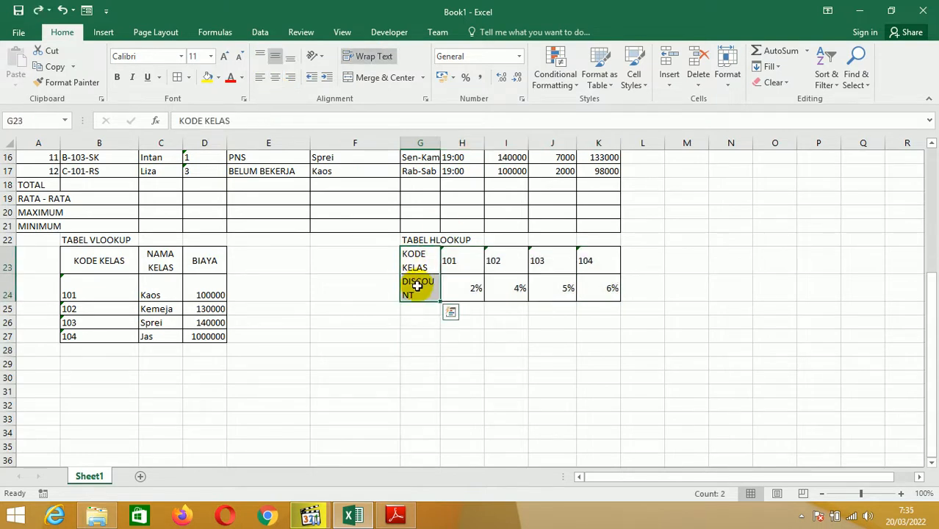
pyautogui.click(278, 80)
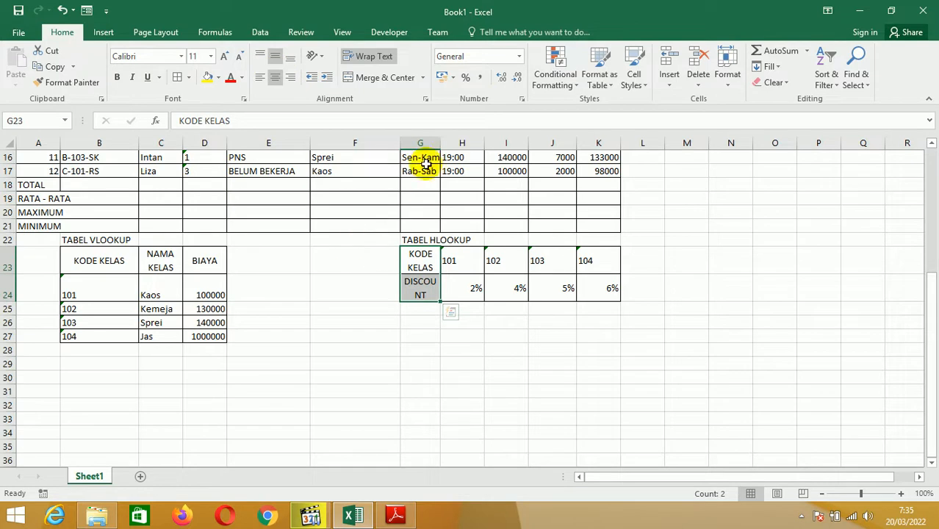
# Widen column G until KODE KELAS and DISCOUNT each fit on one line, and autofit the height of row 24
pyautogui.moveTo(443, 143); pyautogui.dragTo(451, 141)
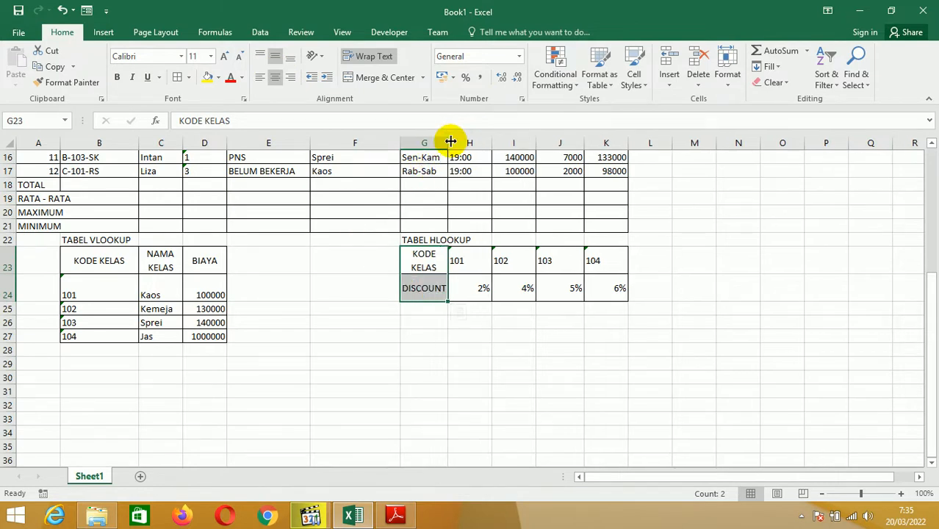
pyautogui.click(12, 301)
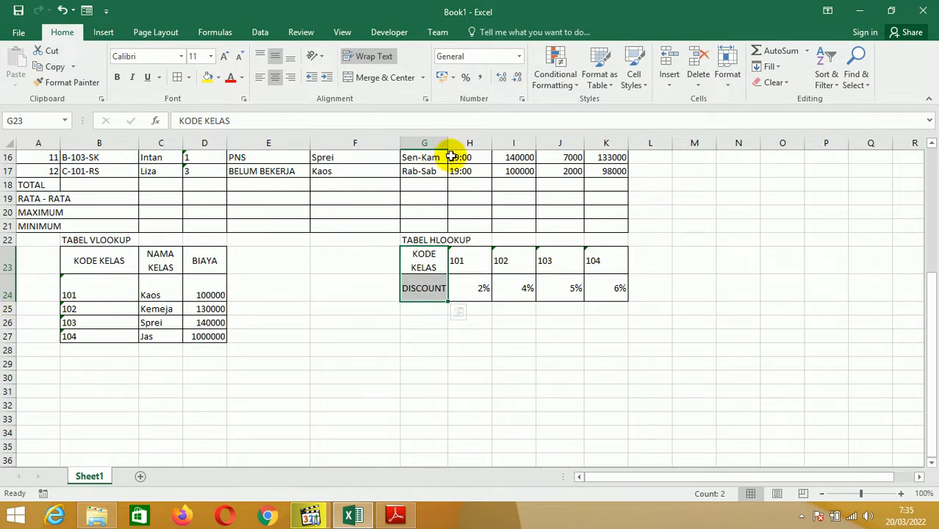
pyautogui.moveTo(450, 144); pyautogui.dragTo(457, 144)
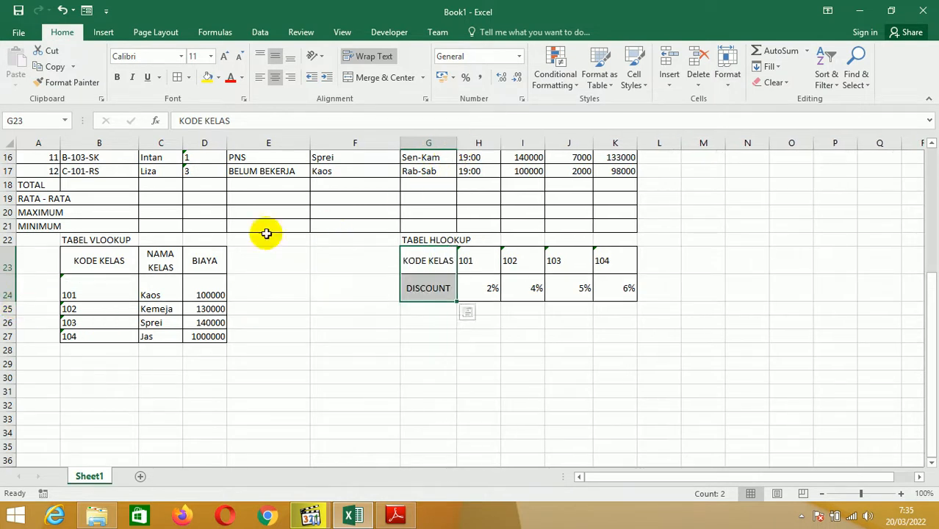
pyautogui.doubleClick(9, 299)
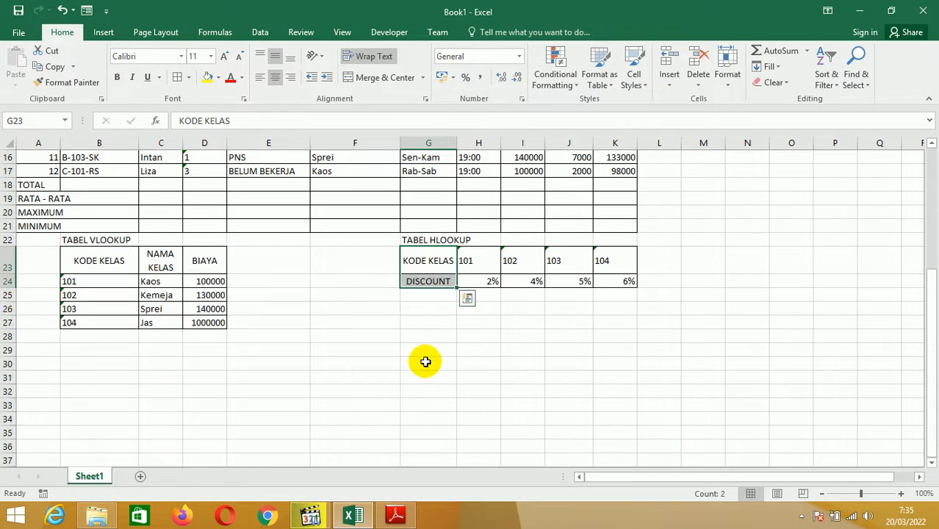
# Center the WAKTU BELAJAR values in H6:H17 and the KODE STATUS values in D6:D17 horizontally
pyautogui.scroll(5, 471, 384)
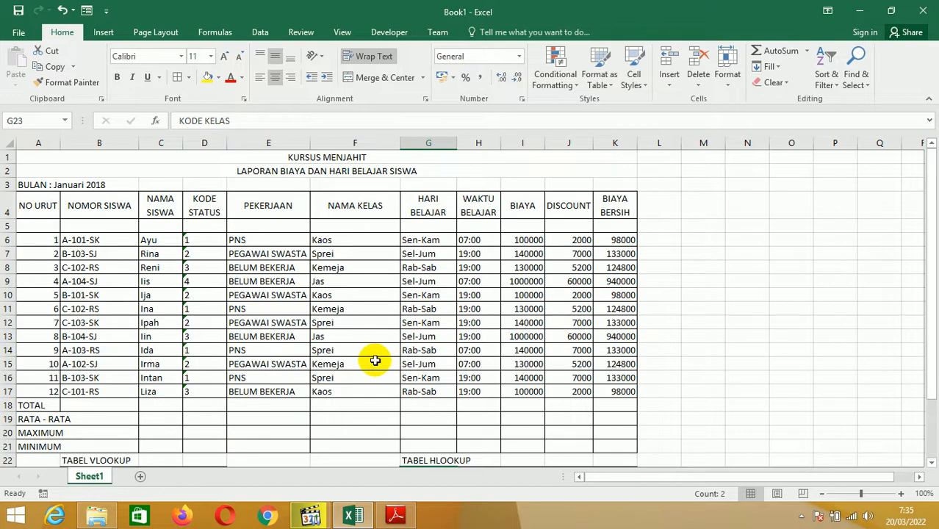
pyautogui.scroll(-2, 376, 359)
pyautogui.scroll(2, 386, 357)
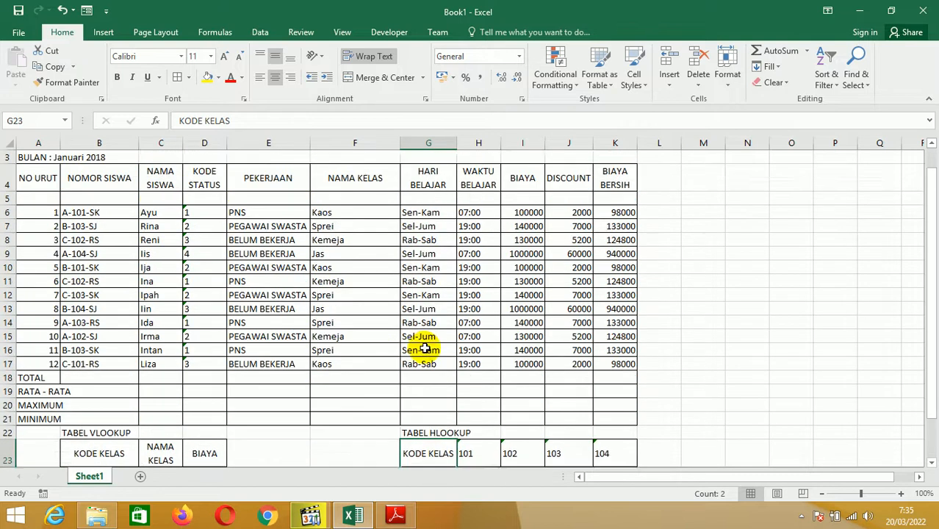
pyautogui.moveTo(484, 240); pyautogui.dragTo(479, 390)
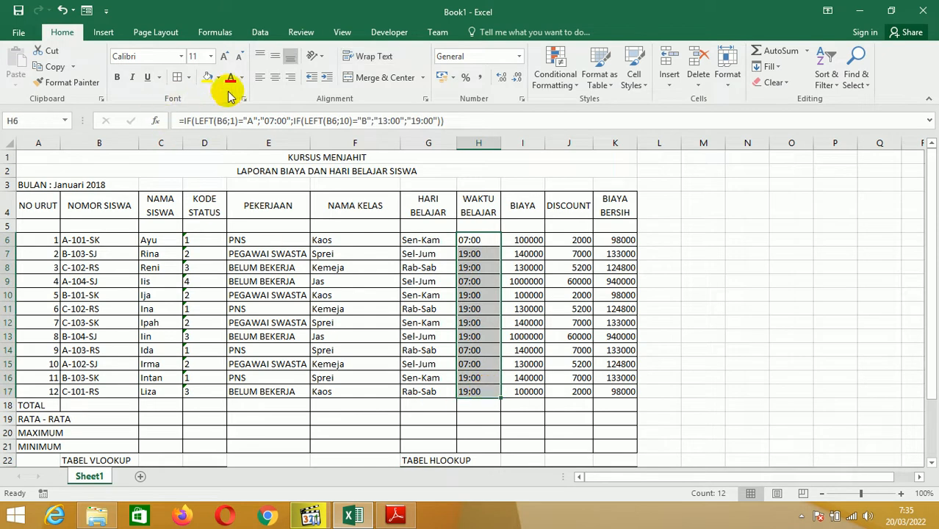
pyautogui.click(276, 77)
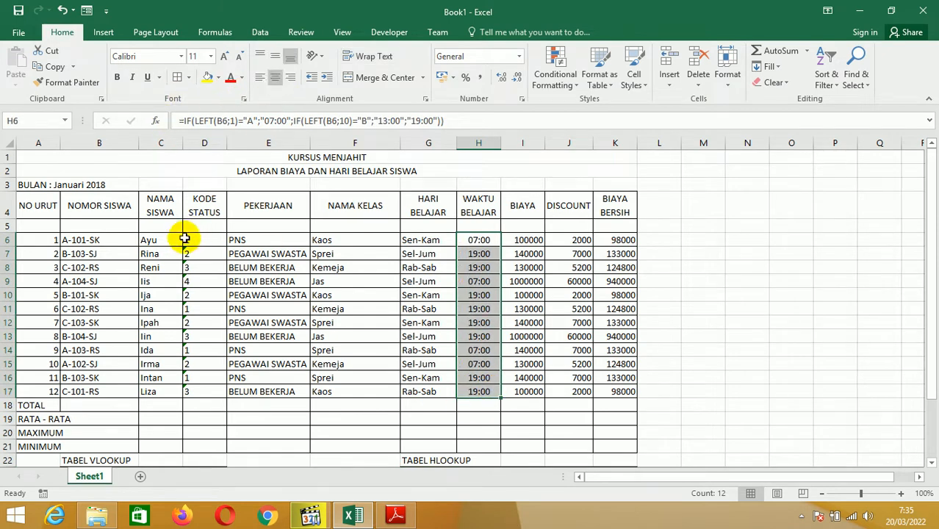
pyautogui.moveTo(189, 237); pyautogui.dragTo(188, 389)
pyautogui.click(275, 80)
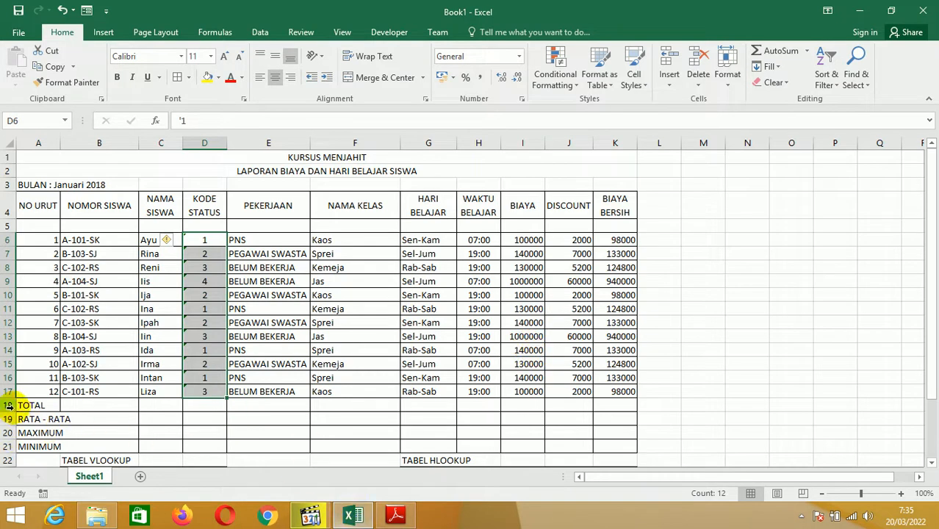
# Wrap the text of the summary labels in A18:A21 as in the question PDF and widen column A to fit MAXIMUM
pyautogui.click(395, 516)
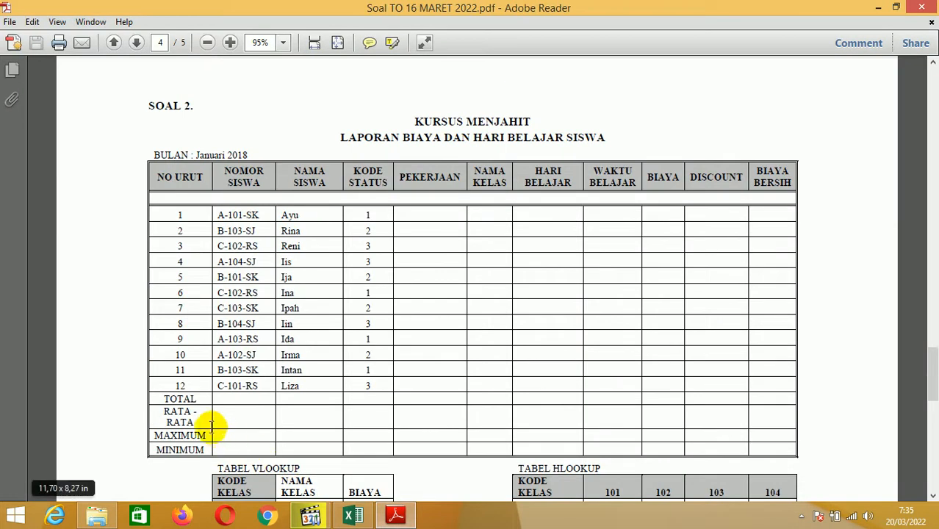
pyautogui.click(396, 517)
pyautogui.moveTo(31, 405); pyautogui.dragTo(32, 444)
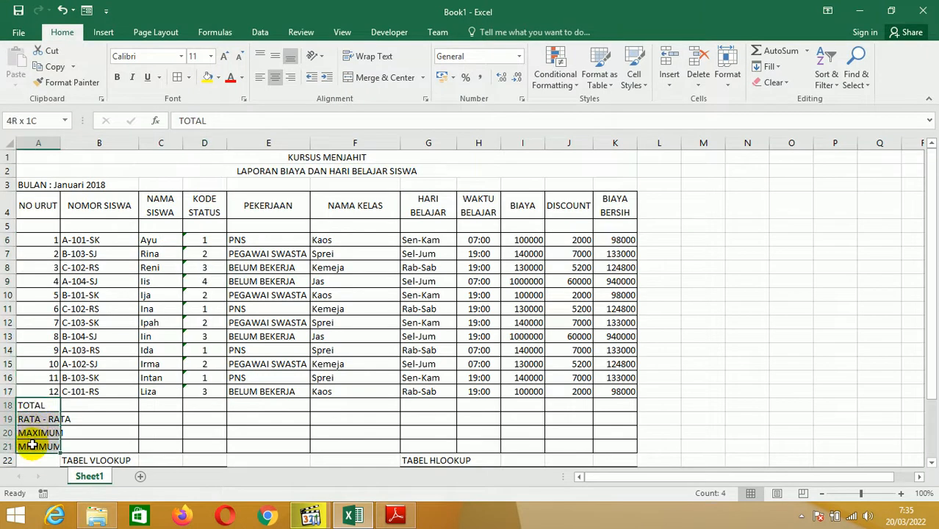
pyautogui.click(369, 57)
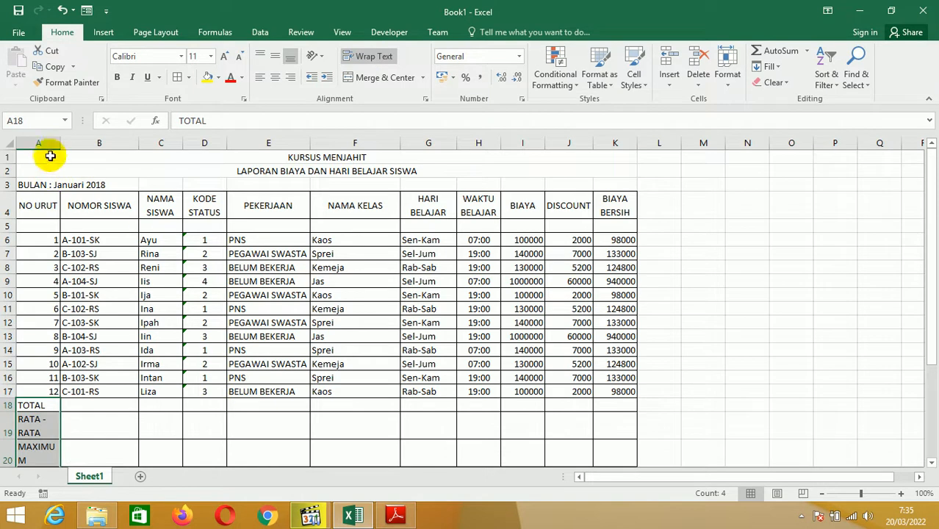
pyautogui.moveTo(61, 143); pyautogui.dragTo(72, 144)
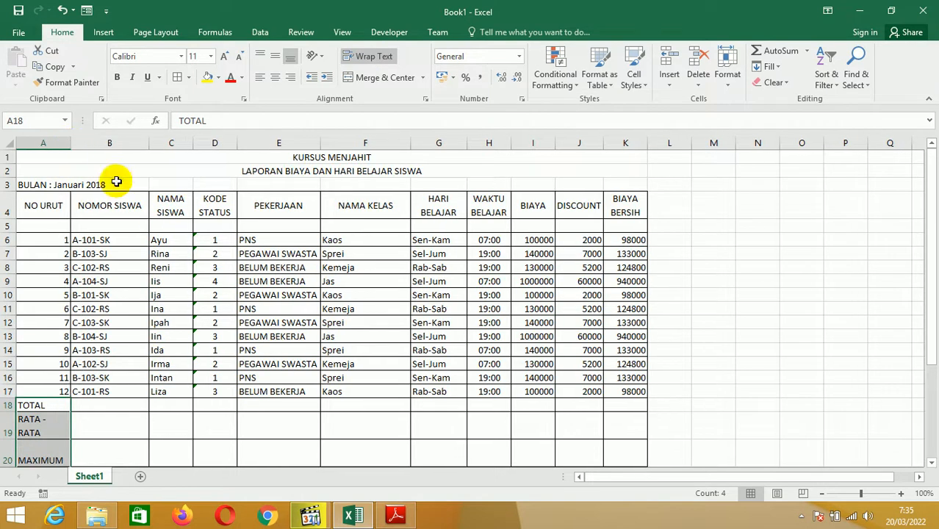
# Align the summary labels in A18:A21 to the vertical middle and to the left of their cells
pyautogui.click(274, 79)
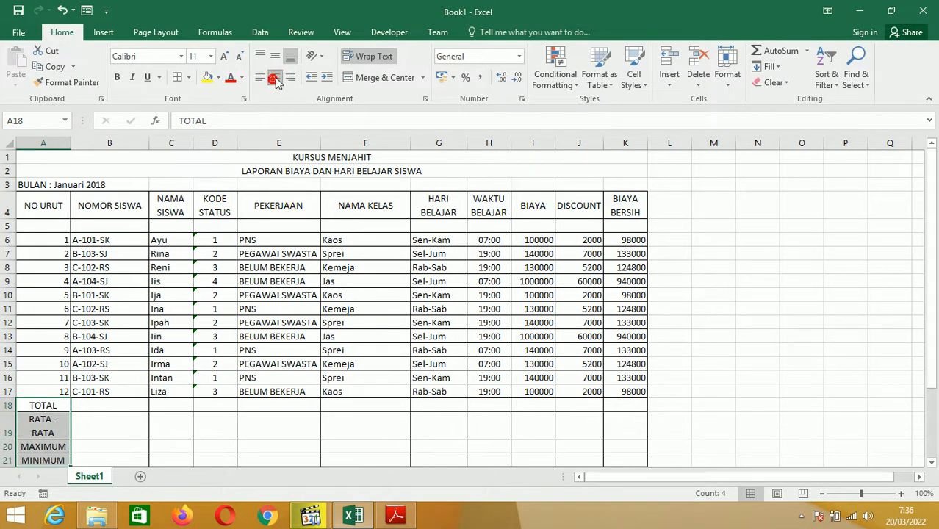
pyautogui.click(279, 57)
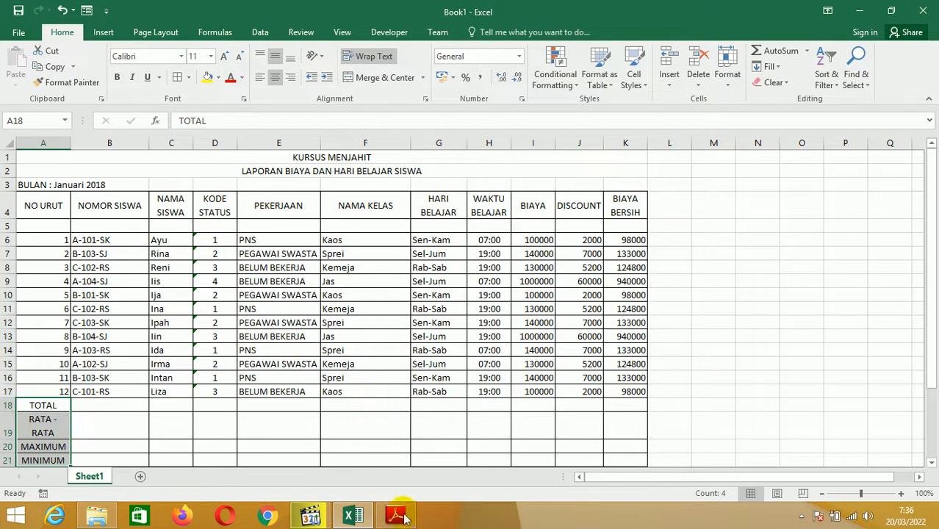
pyautogui.click(258, 79)
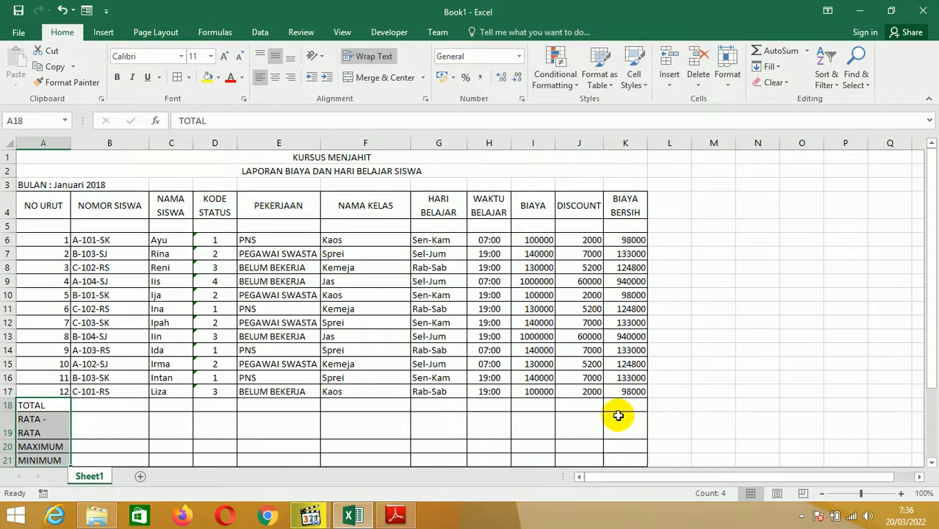
# Check the report layout in the question PDF and total BIAYA BERSIH in K18 with =SUM(K6:K17)
pyautogui.click(356, 517)
pyautogui.click(395, 516)
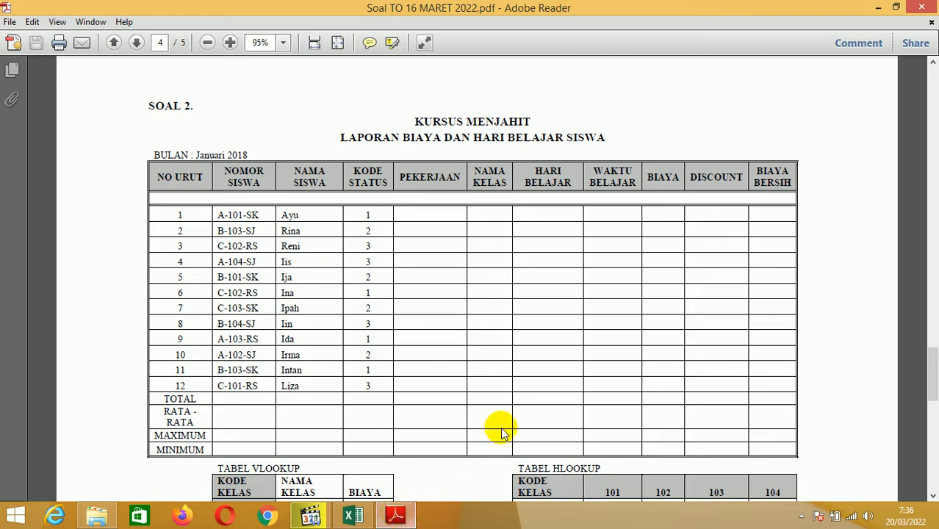
pyautogui.scroll(-2, 497, 430)
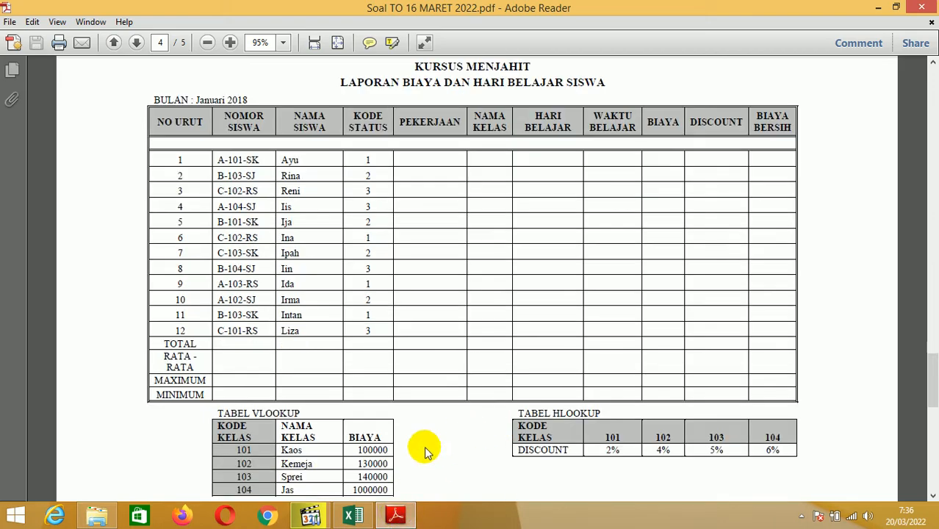
pyautogui.scroll(-2, 419, 473)
pyautogui.scroll(2, 421, 467)
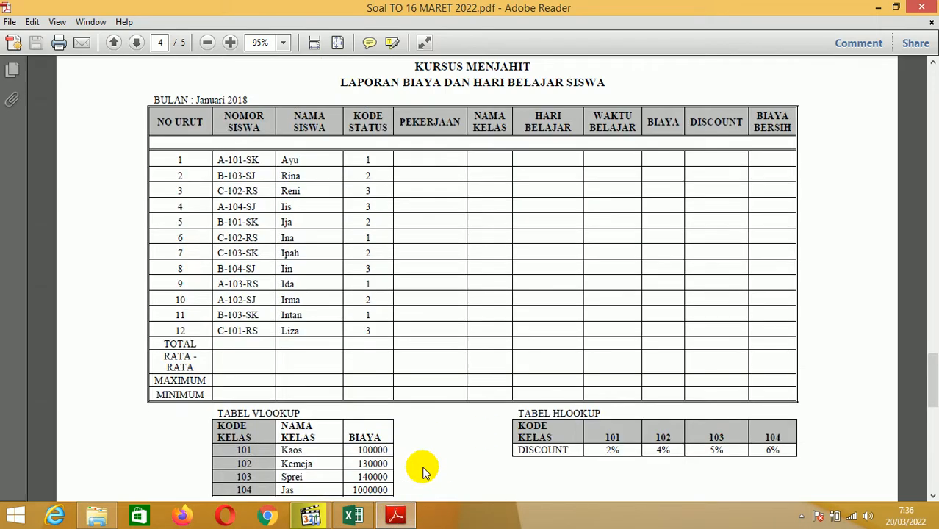
pyautogui.click(355, 517)
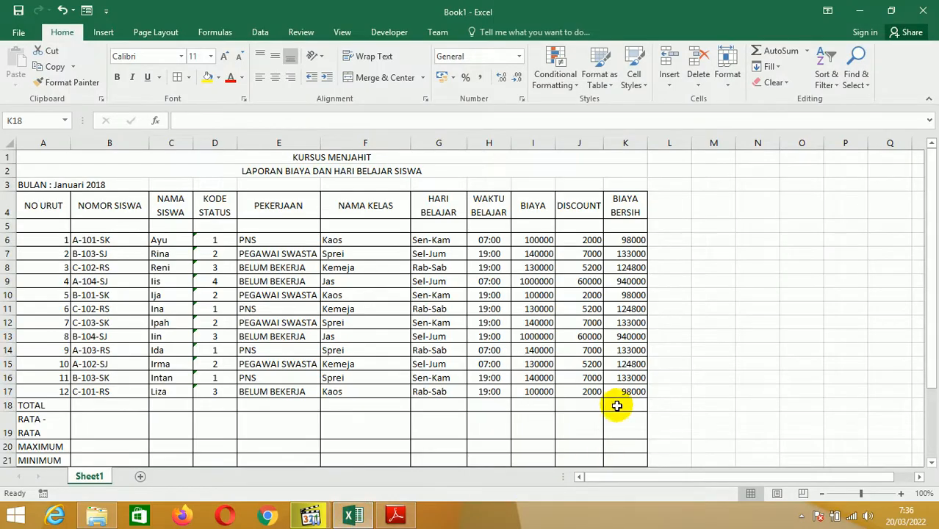
pyautogui.click(617, 403)
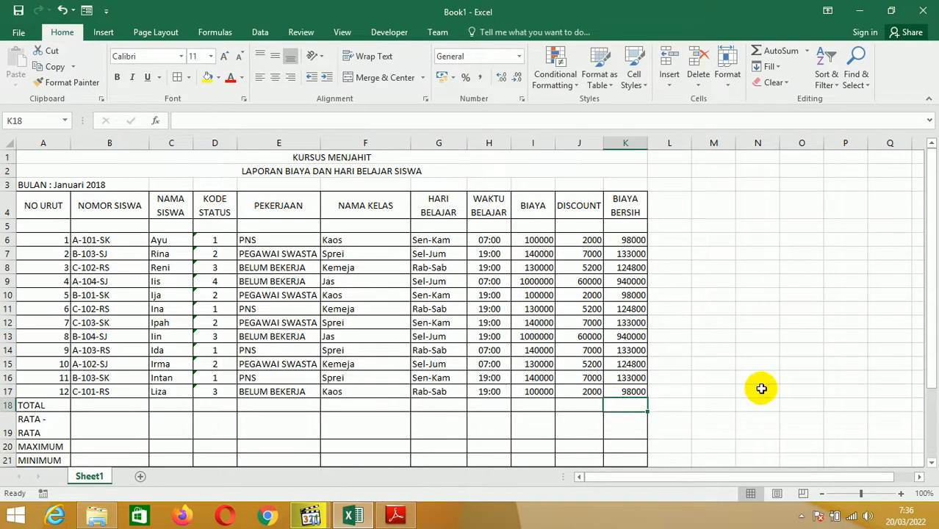
pyautogui.write('=s')
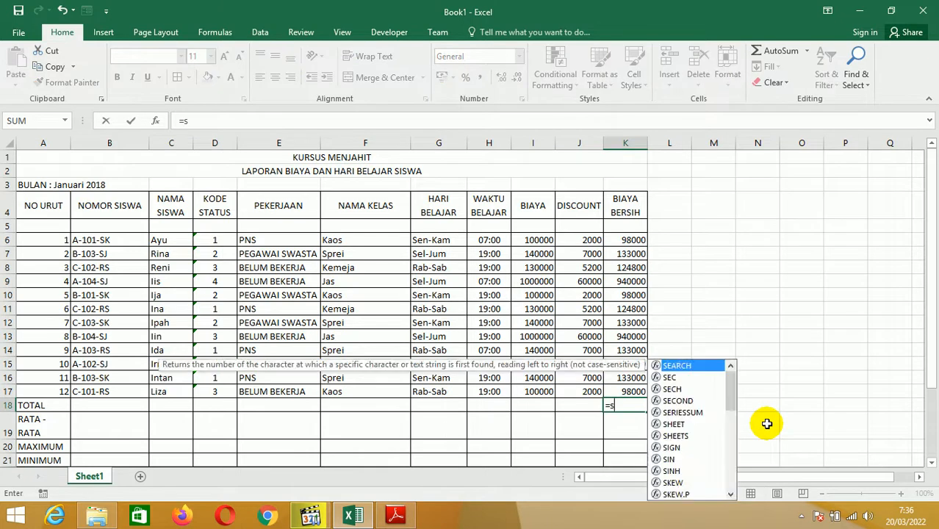
pyautogui.write('um(')
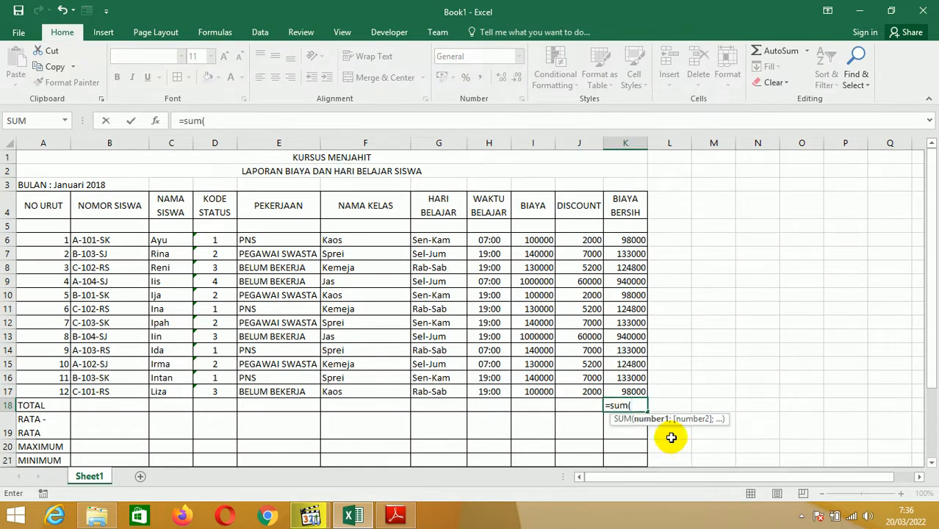
pyautogui.moveTo(637, 243); pyautogui.dragTo(633, 386)
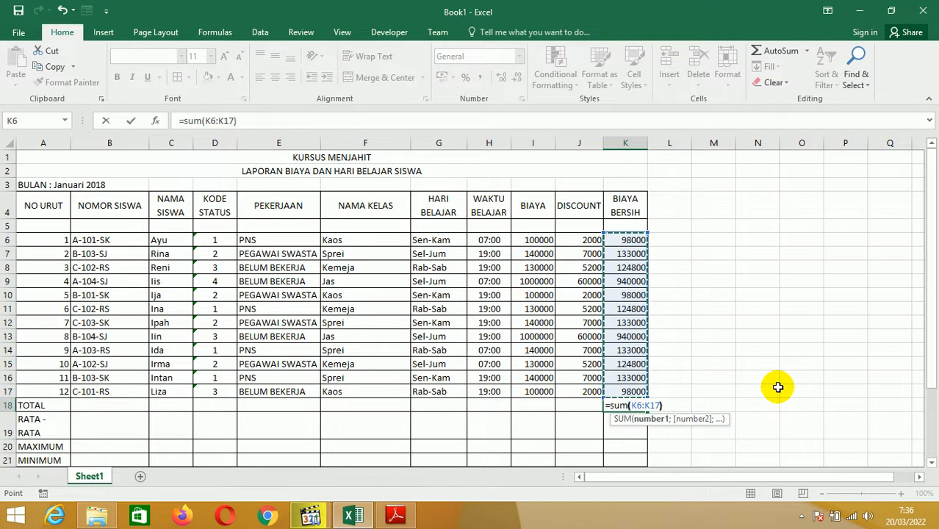
pyautogui.press('Return')
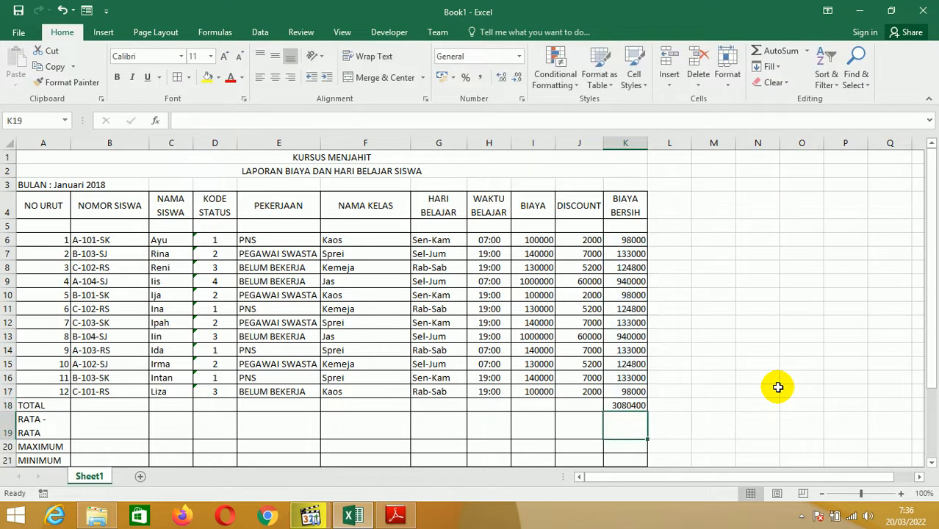
# Calculate the RATA - RATA of BIAYA BERSIH in K19 with =AVERAGE(K6:K17)
pyautogui.write('=ave')
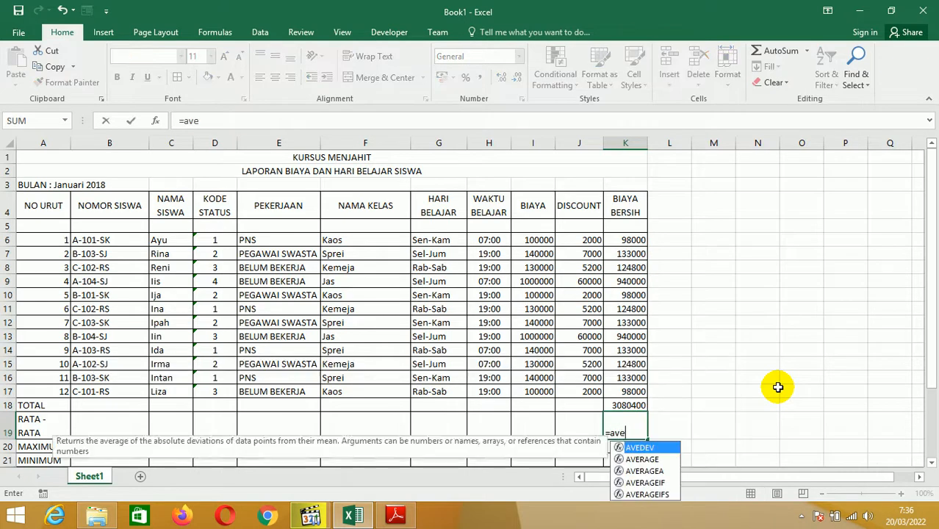
pyautogui.write('rage')
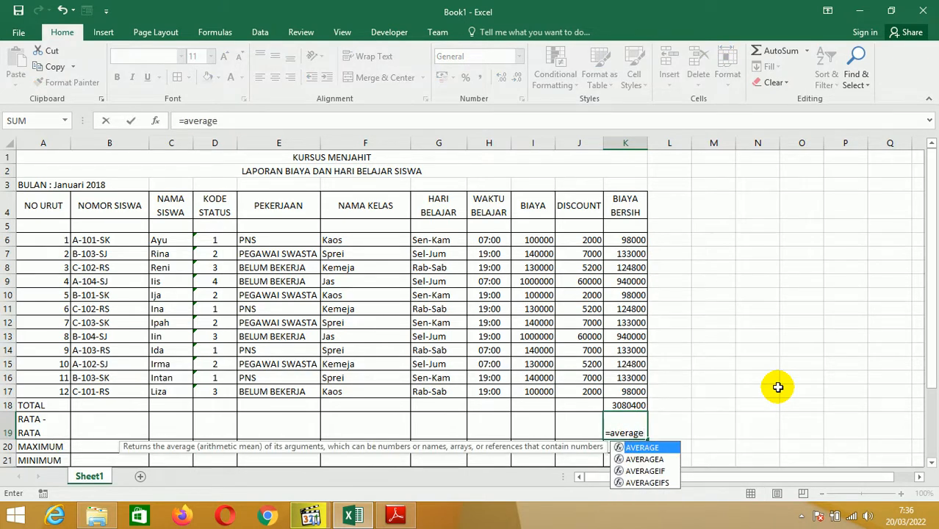
pyautogui.write('(')
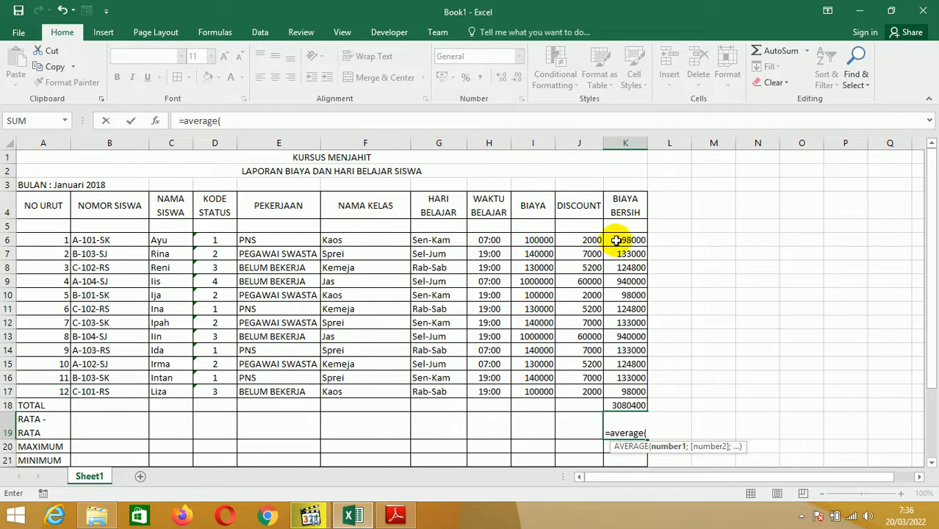
pyautogui.moveTo(621, 282); pyautogui.dragTo(629, 392)
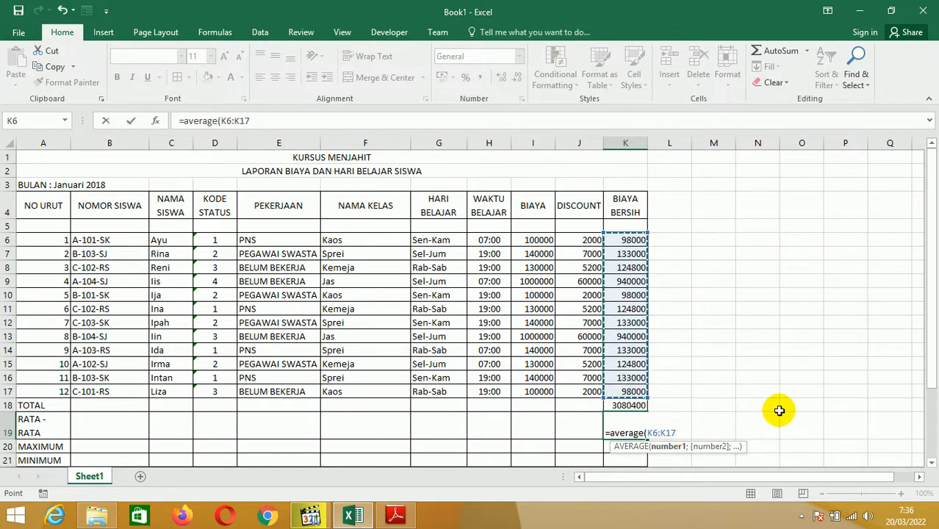
pyautogui.press('Return')
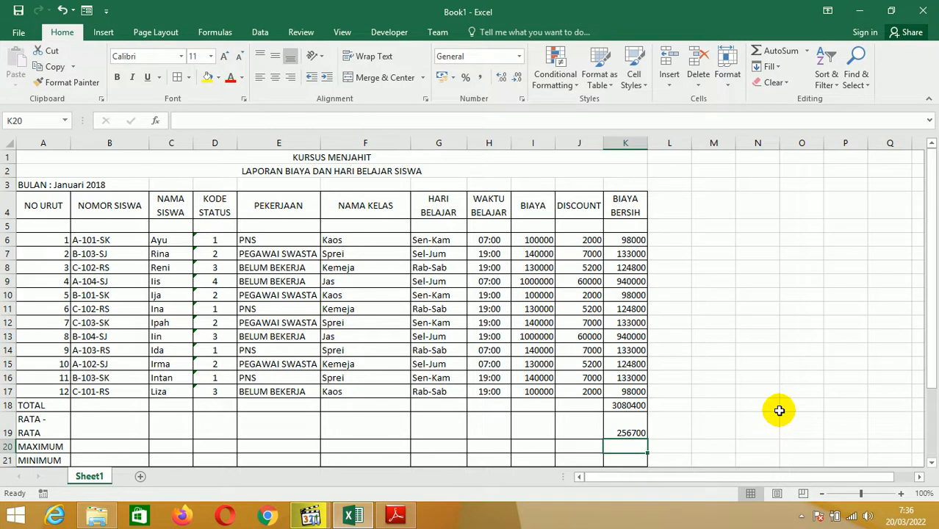
# Find the MAXIMUM of BIAYA BERSIH in K20 with =MAX(K6:K17)
pyautogui.write('=max(')
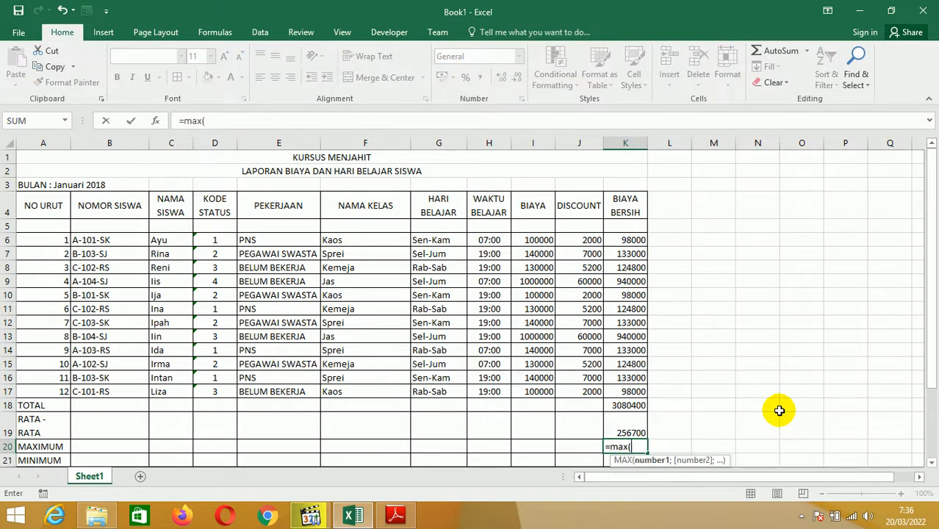
pyautogui.click(622, 241)
pyautogui.moveTo(623, 241); pyautogui.dragTo(625, 392)
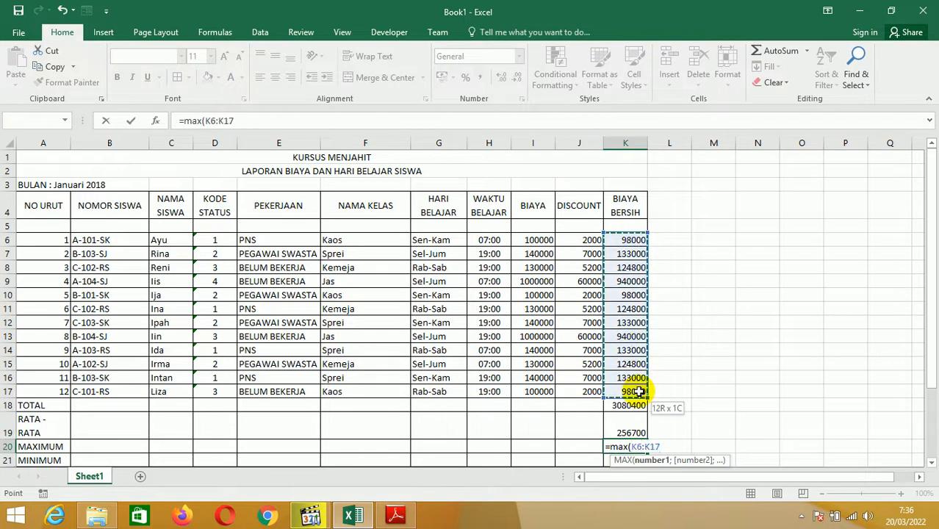
pyautogui.press('Return')
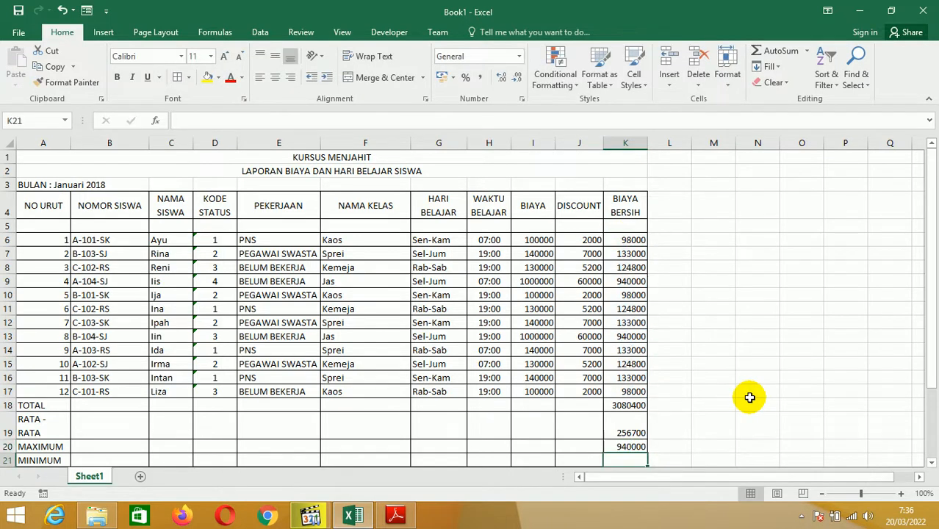
# Find the MINIMUM of BIAYA BERSIH in K21 with =MIN(K6:K17)
pyautogui.write('=min(')
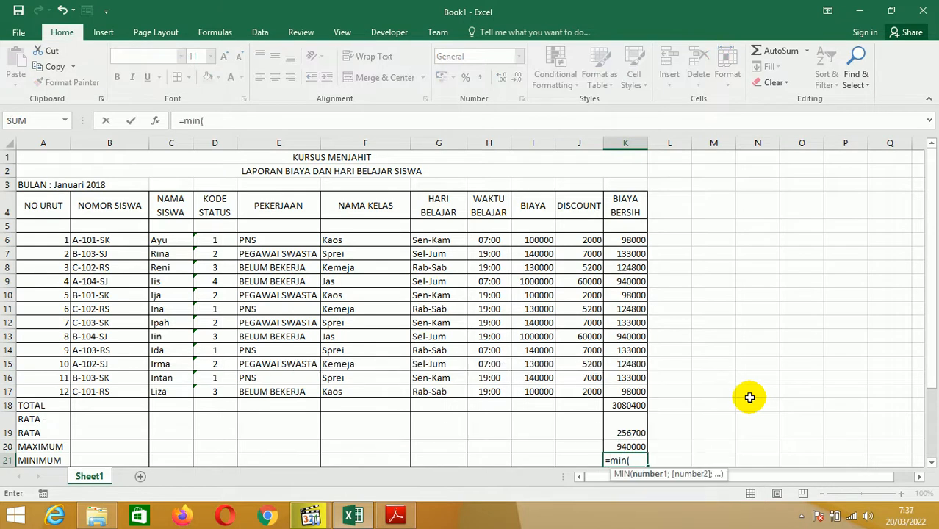
pyautogui.moveTo(625, 241); pyautogui.dragTo(636, 390)
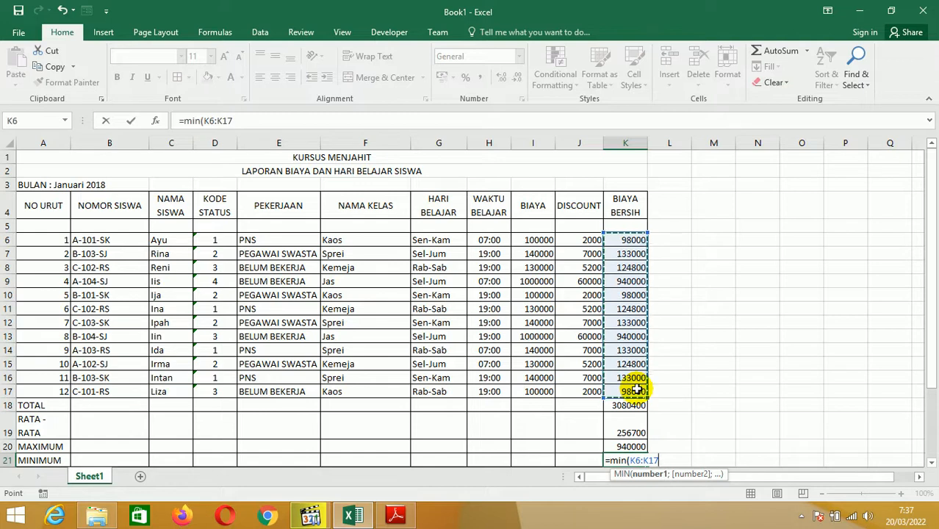
pyautogui.press('Return')
pyautogui.scroll(-3, 626, 361)
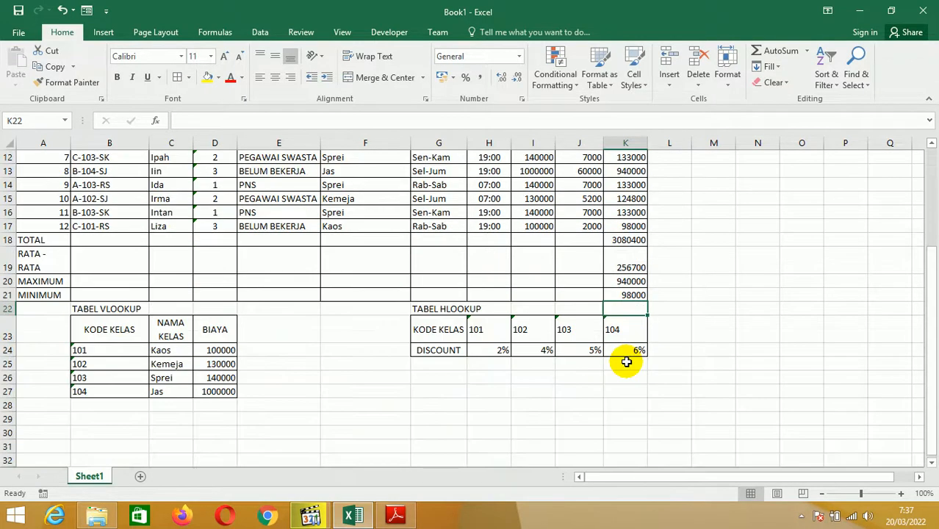
pyautogui.scroll(3, 625, 361)
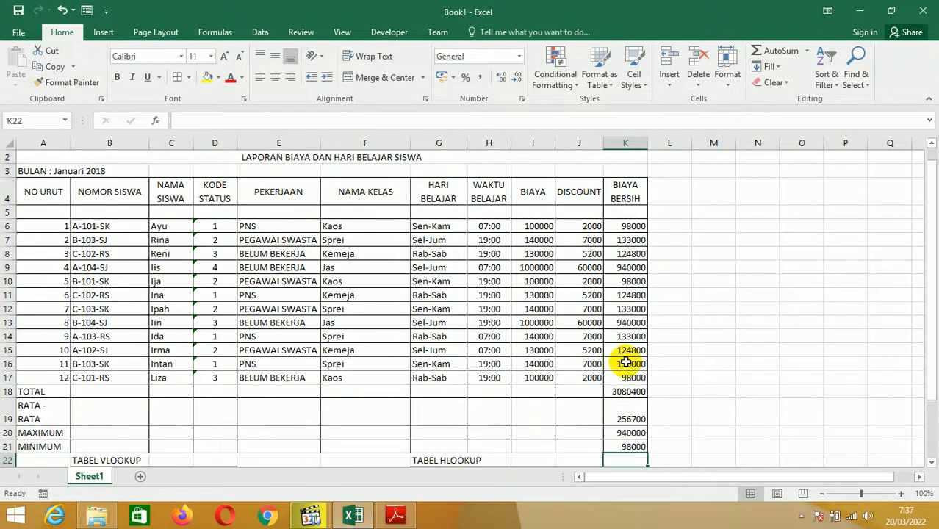
pyautogui.scroll(1, 626, 361)
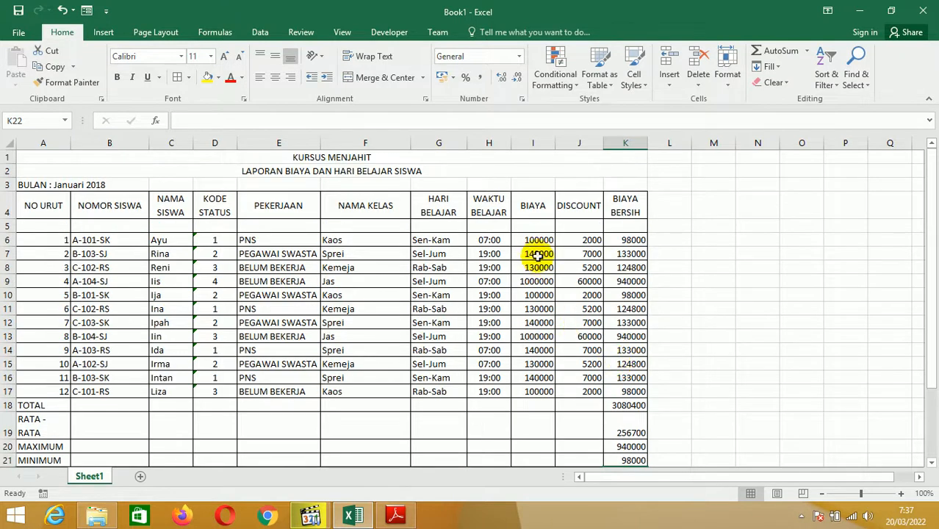
# Format the BIAYA, DISCOUNT and BIAYA BERSIH cells I6:K21 as Accounting with the Rp symbol and 0 decimal places
pyautogui.moveTo(534, 241); pyautogui.dragTo(617, 458)
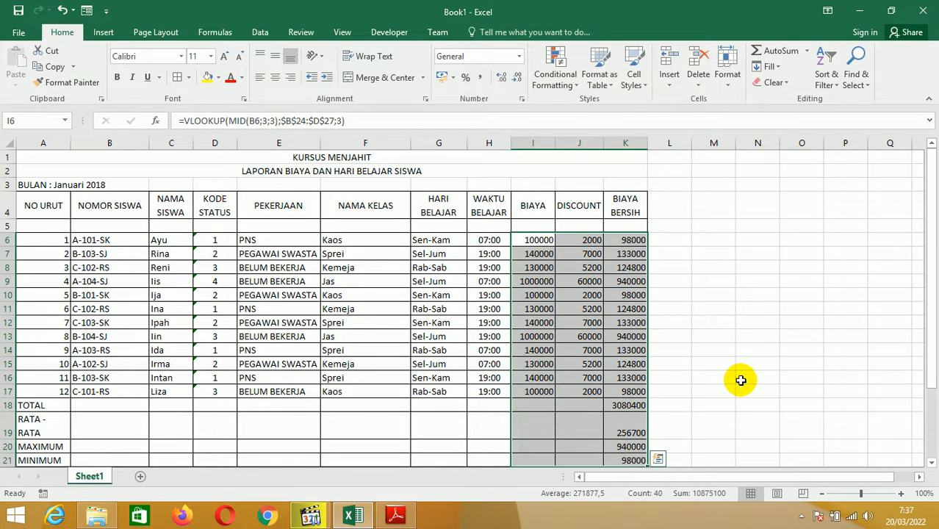
pyautogui.hotkey('ctrl', '1')
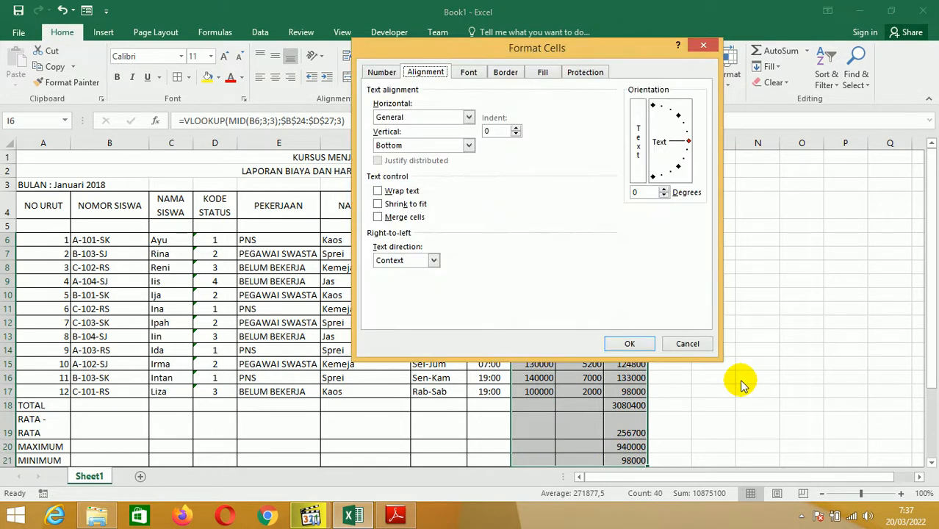
pyautogui.click(382, 72)
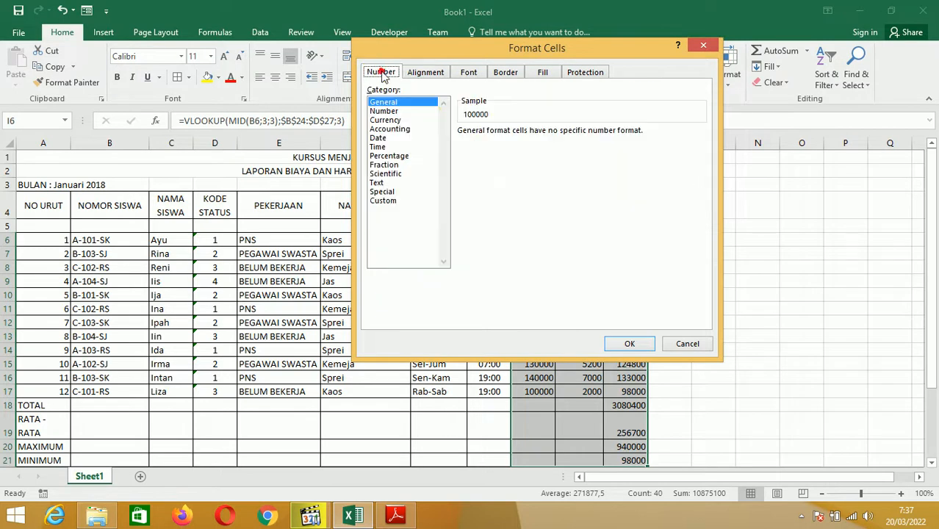
pyautogui.click(402, 130)
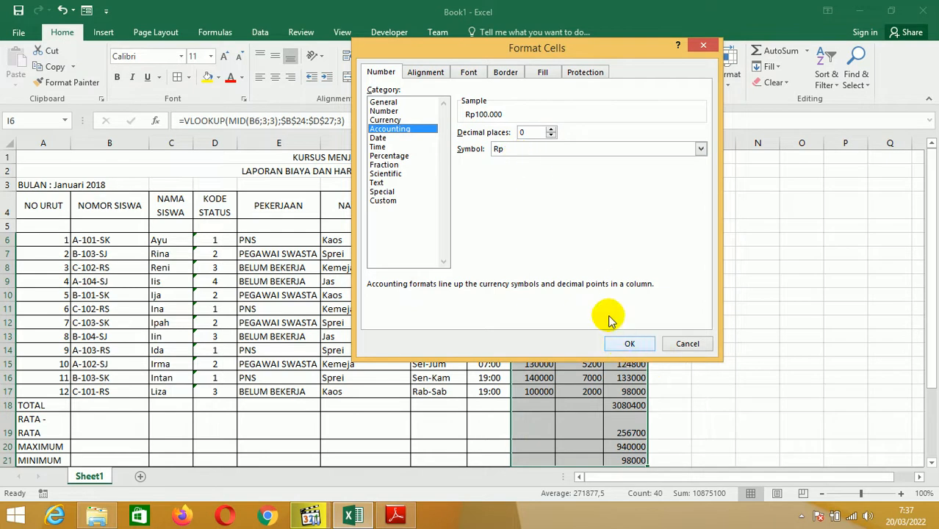
pyautogui.click(701, 149)
pyautogui.scroll(-1, 607, 184)
pyautogui.scroll(1, 605, 183)
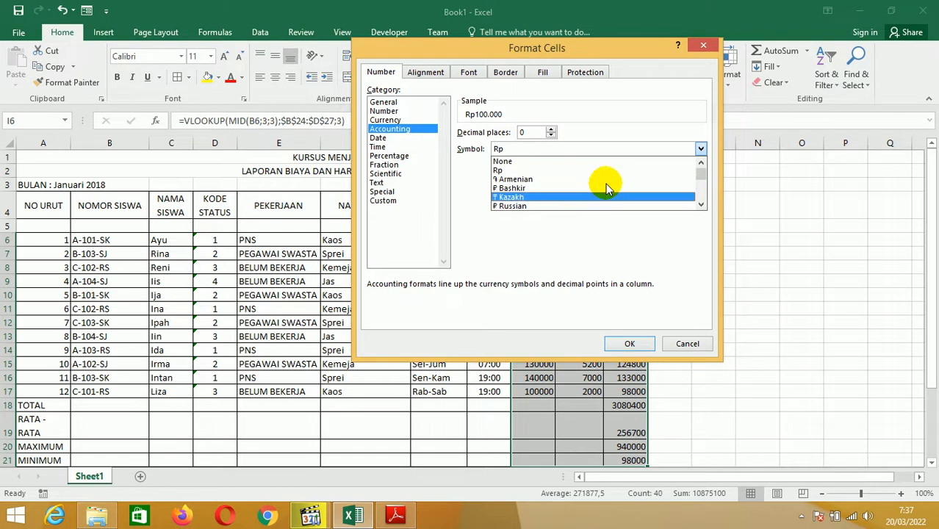
pyautogui.click(551, 170)
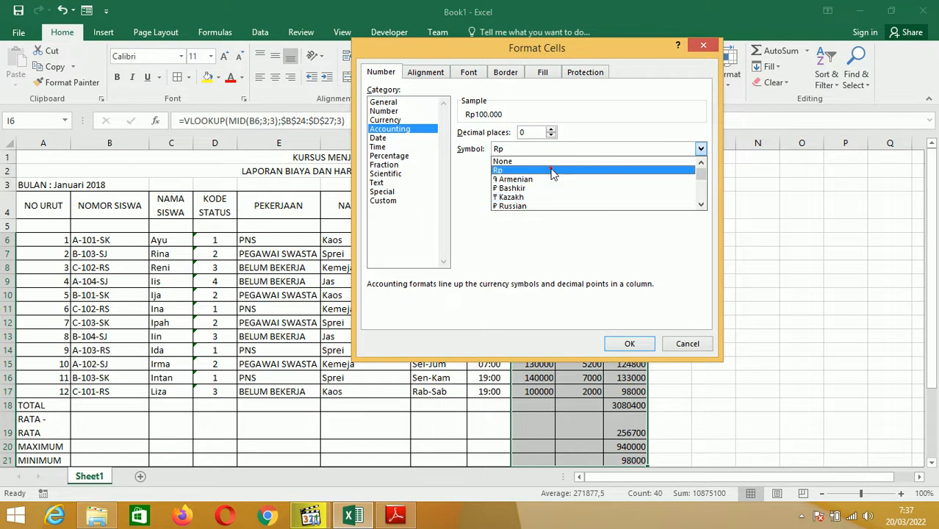
pyautogui.click(636, 340)
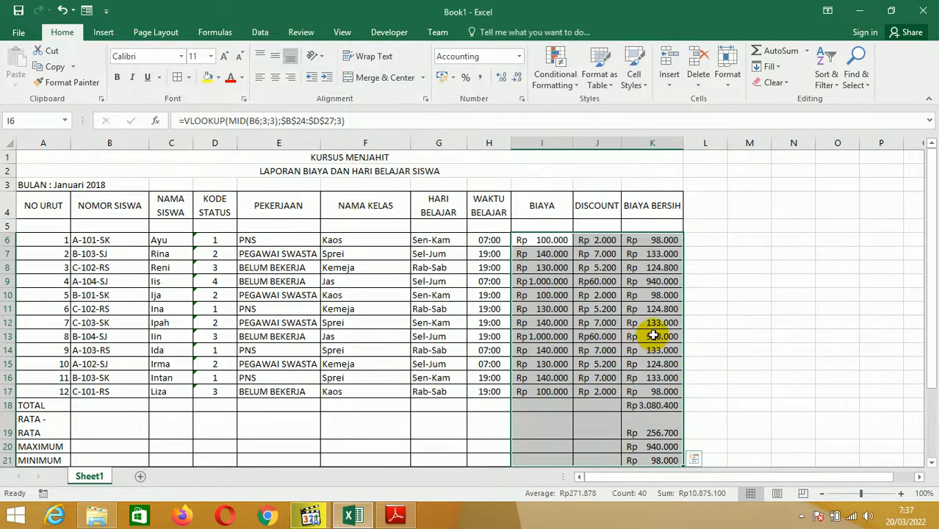
# Change the accounting symbol of I6:K21 to Rp Indonesian, checking the report in the question PDF before confirming
pyautogui.hotkey('ctrl', '1')
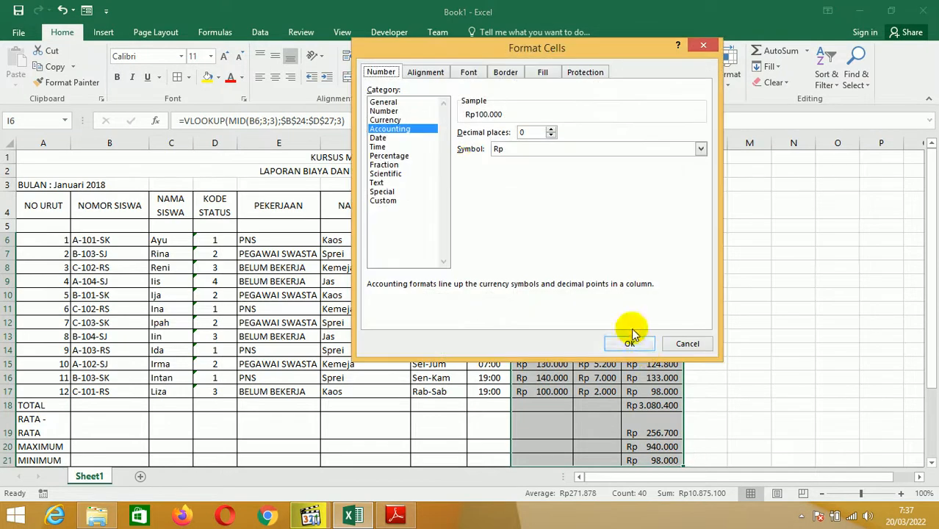
pyautogui.click(702, 149)
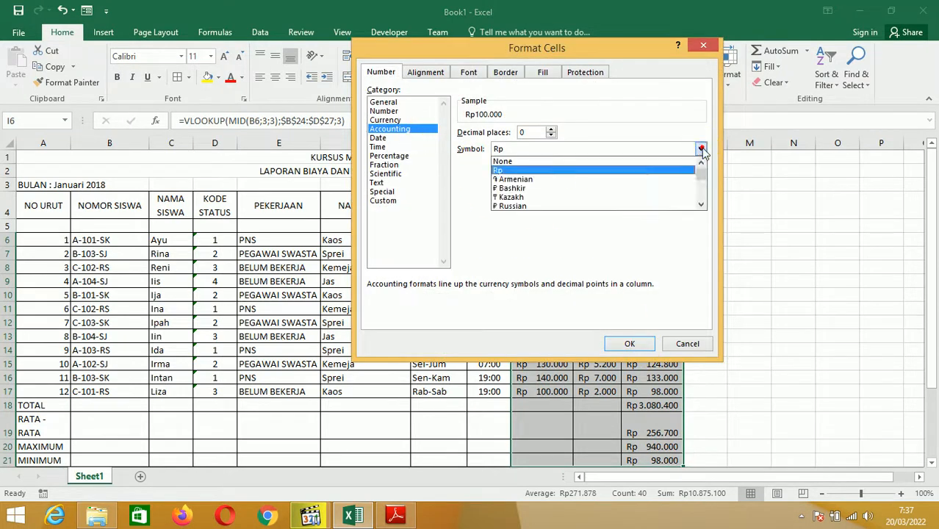
pyautogui.scroll(-5, 582, 194)
pyautogui.scroll(-10, 583, 194)
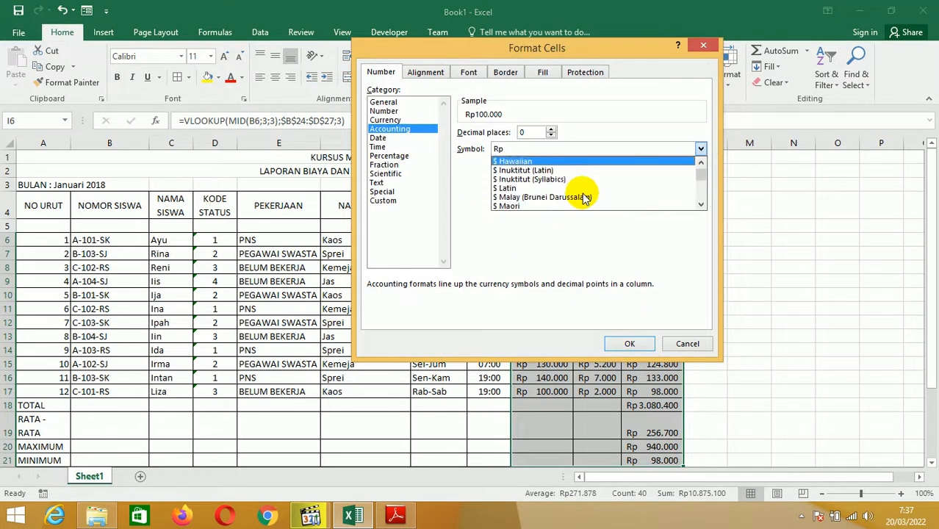
pyautogui.scroll(-10, 587, 195)
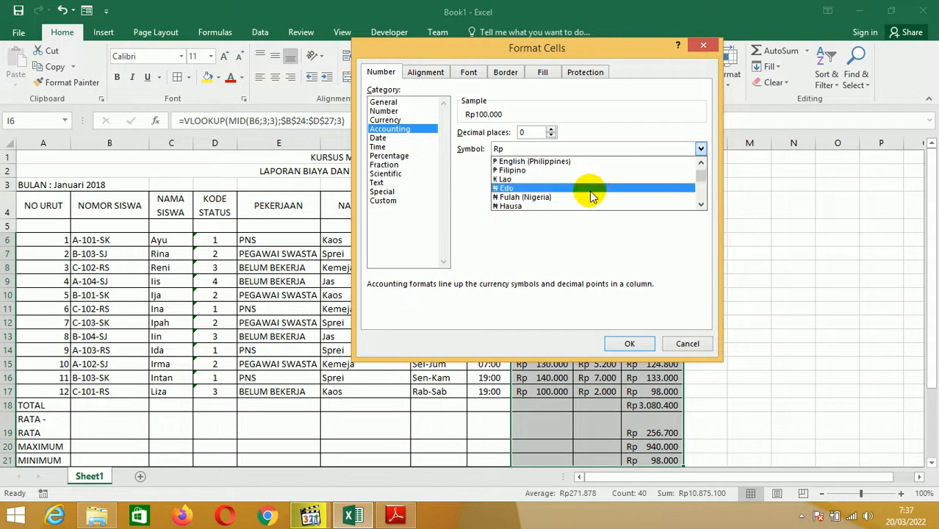
pyautogui.scroll(-10, 592, 194)
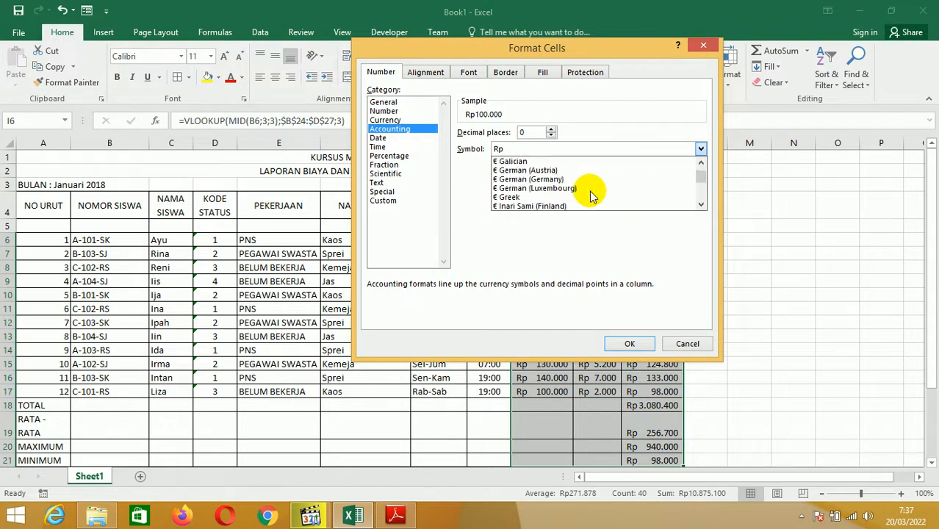
pyautogui.scroll(-10, 590, 193)
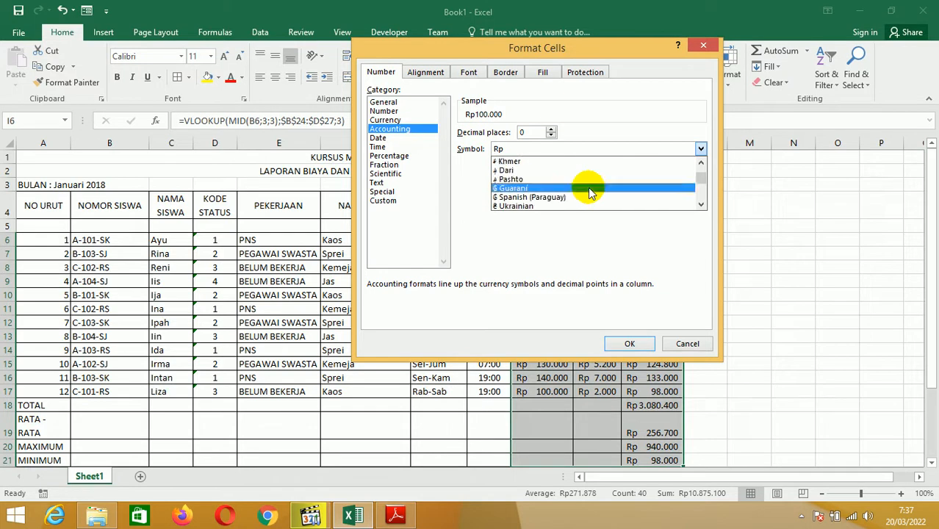
pyautogui.scroll(-10, 588, 192)
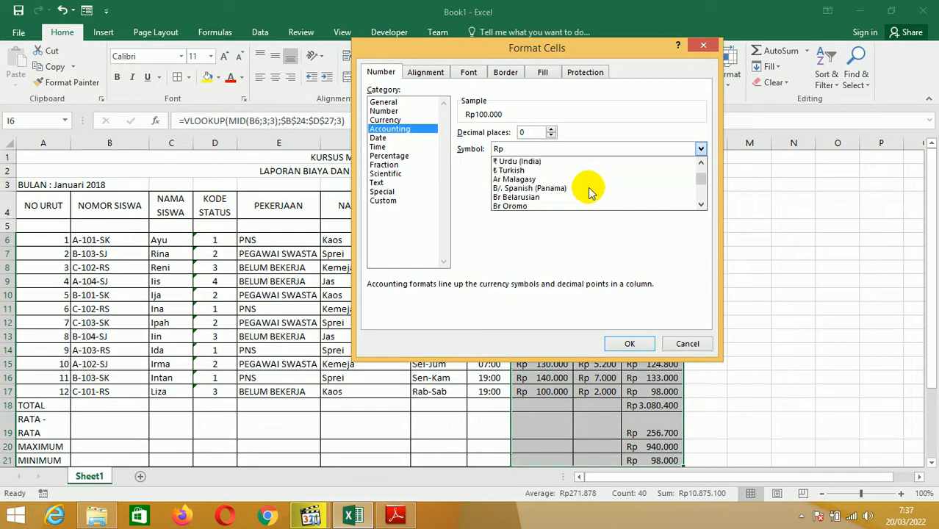
pyautogui.scroll(-10, 588, 193)
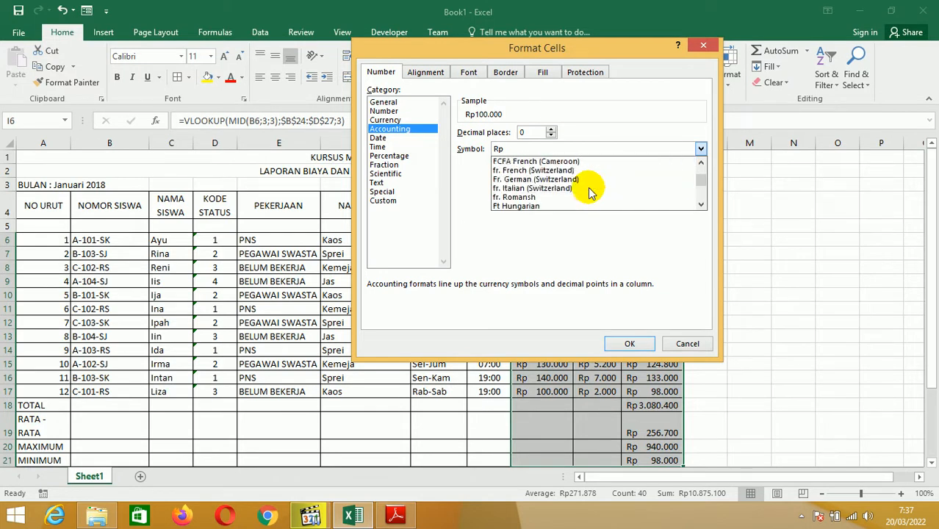
pyautogui.scroll(-10, 587, 188)
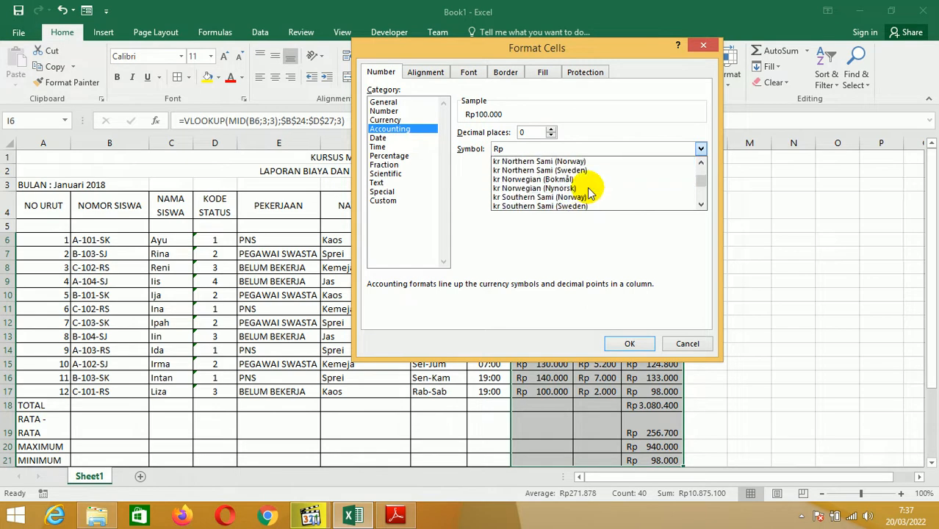
pyautogui.scroll(-5, 587, 193)
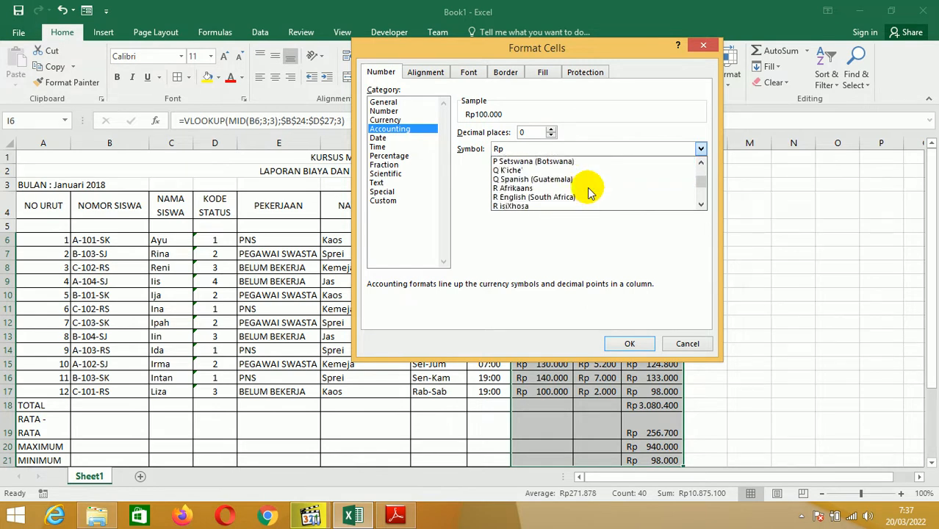
pyautogui.scroll(-3, 587, 193)
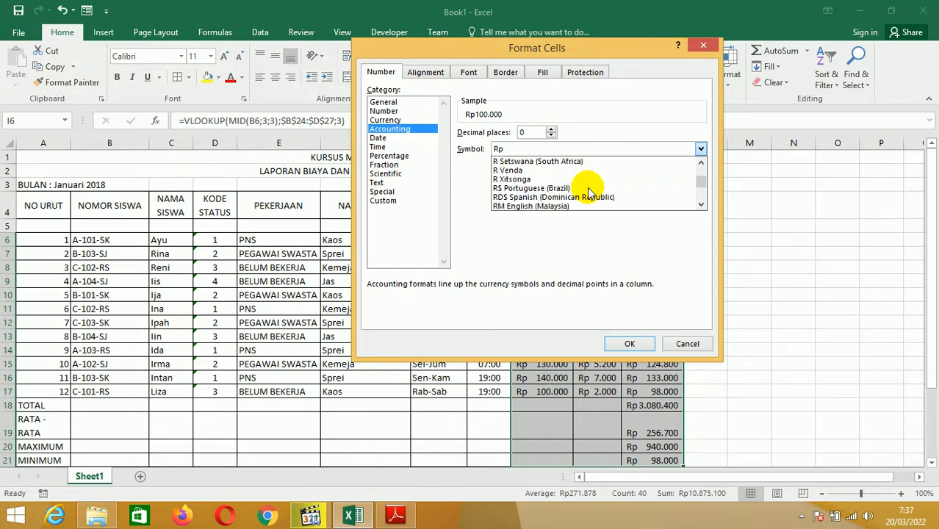
pyautogui.scroll(-1, 588, 193)
pyautogui.scroll(-3, 588, 193)
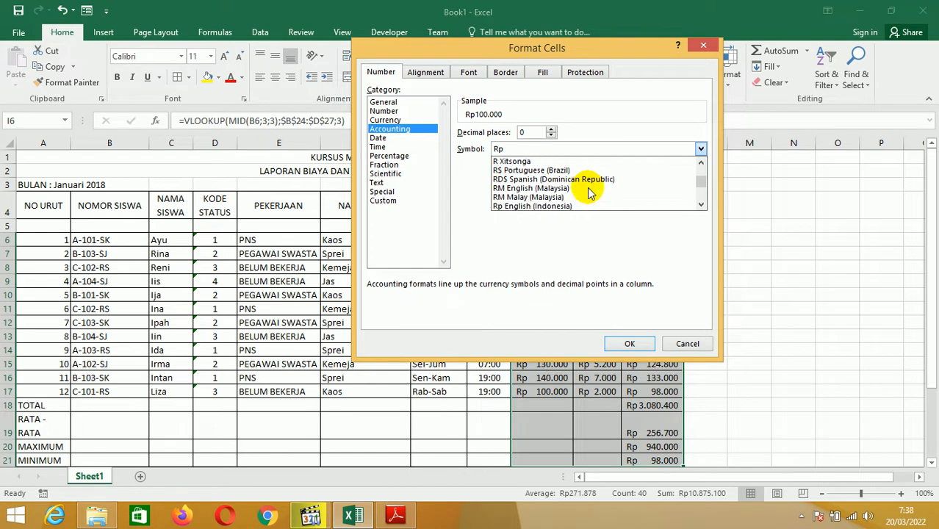
pyautogui.click(516, 198)
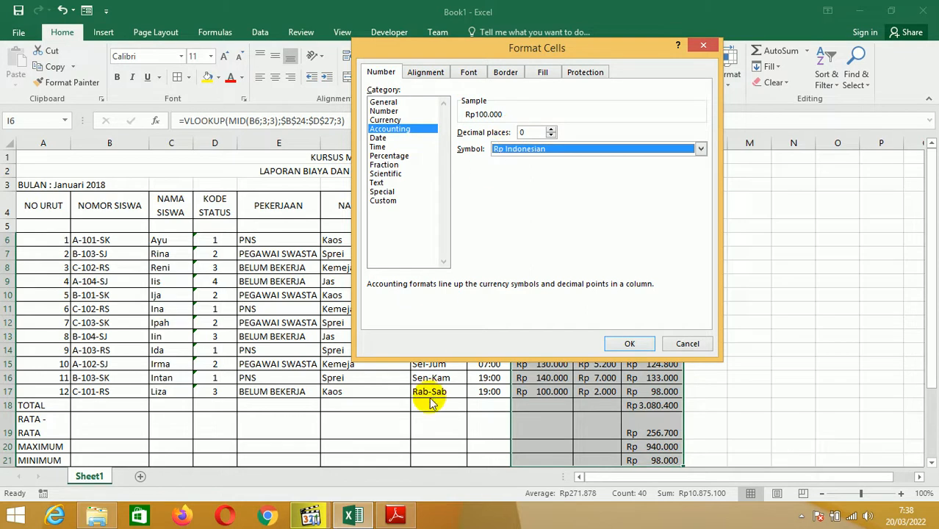
pyautogui.click(395, 516)
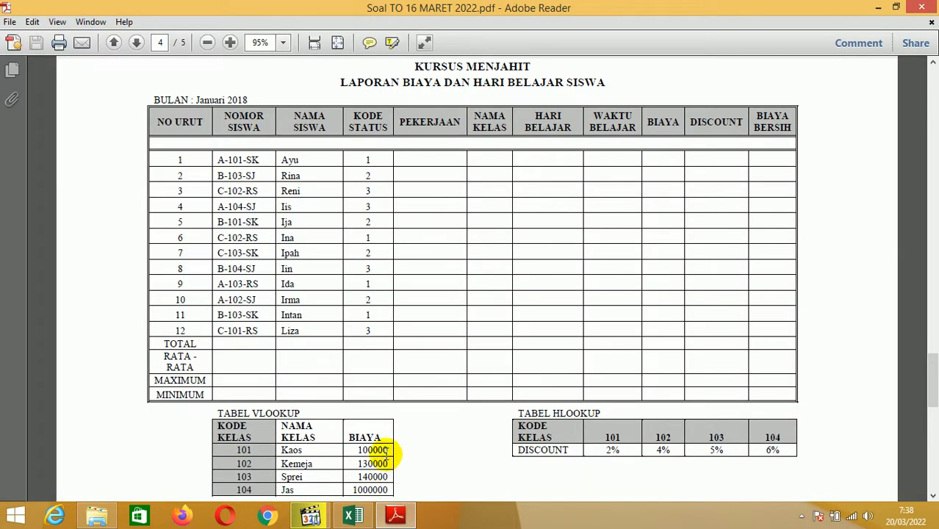
pyautogui.click(397, 519)
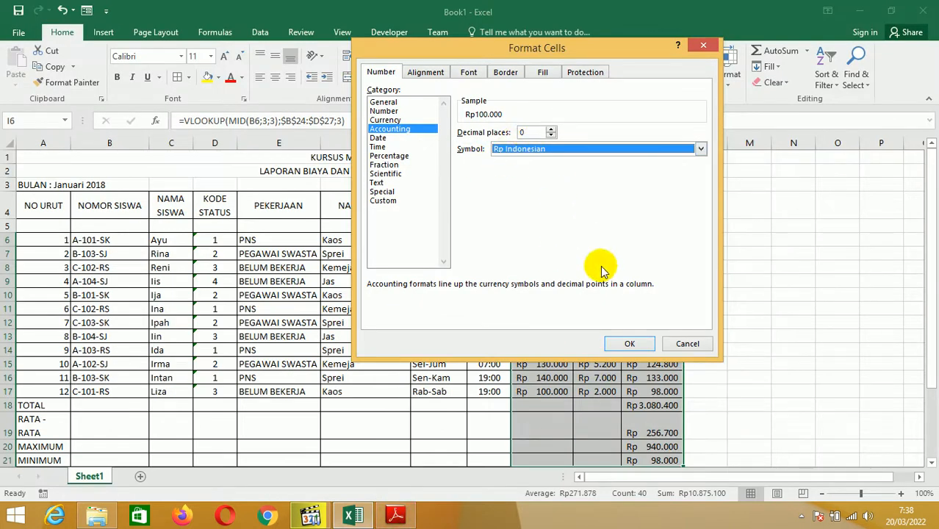
pyautogui.click(629, 343)
# Format the BIAYA values D24:D27 in TABEL VLOOKUP as Accounting in Rp without decimals and widen column D slightly
pyautogui.scroll(-3, 656, 335)
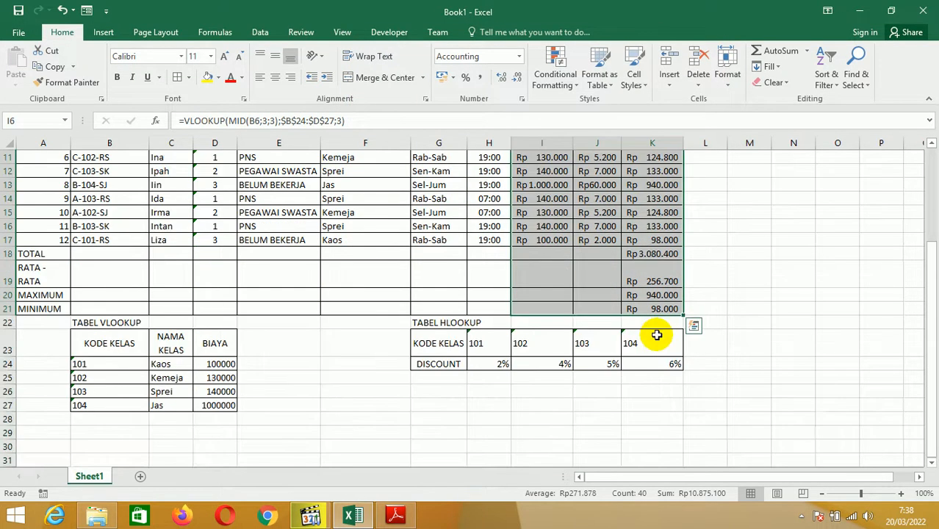
pyautogui.scroll(3, 656, 335)
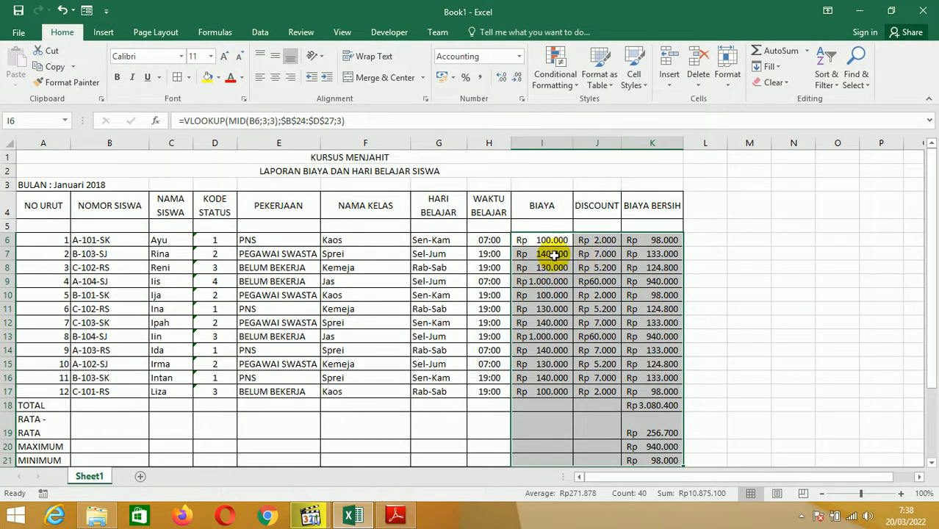
pyautogui.scroll(-3, 428, 330)
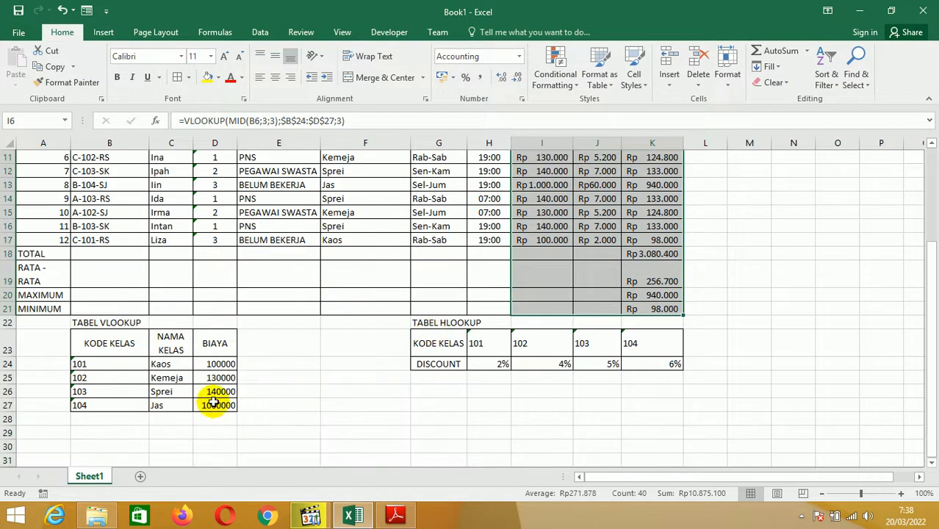
pyautogui.moveTo(223, 364); pyautogui.dragTo(220, 403)
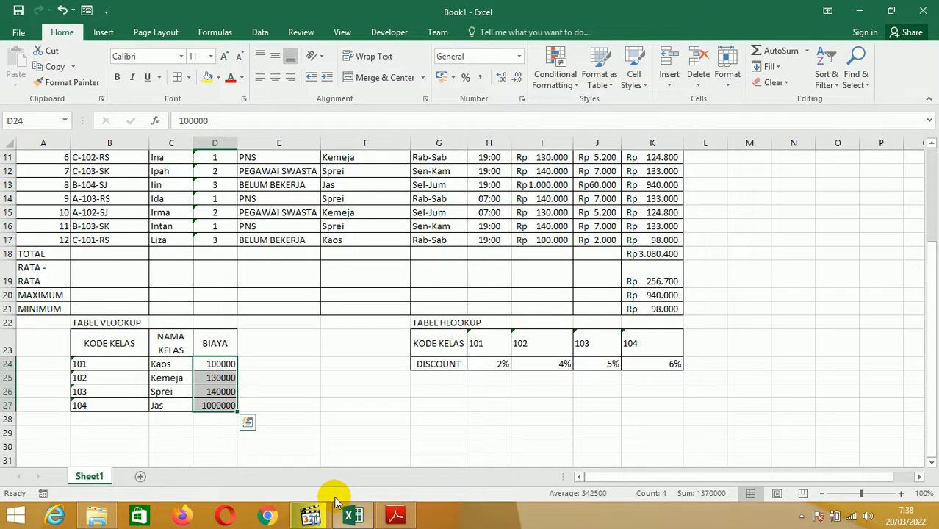
pyautogui.hotkey('alt', 'h')
pyautogui.press('a')
pyautogui.press('n')
pyautogui.press('Return')
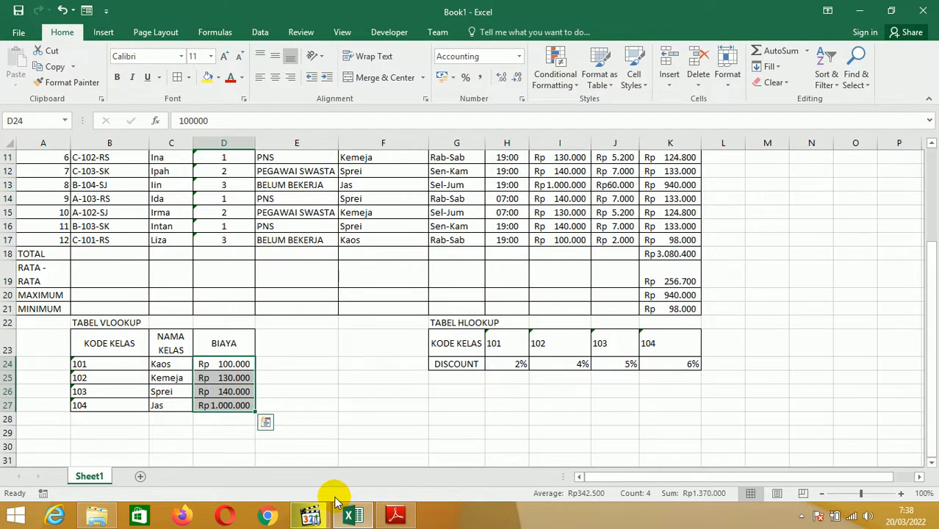
pyautogui.moveTo(252, 145); pyautogui.dragTo(260, 144)
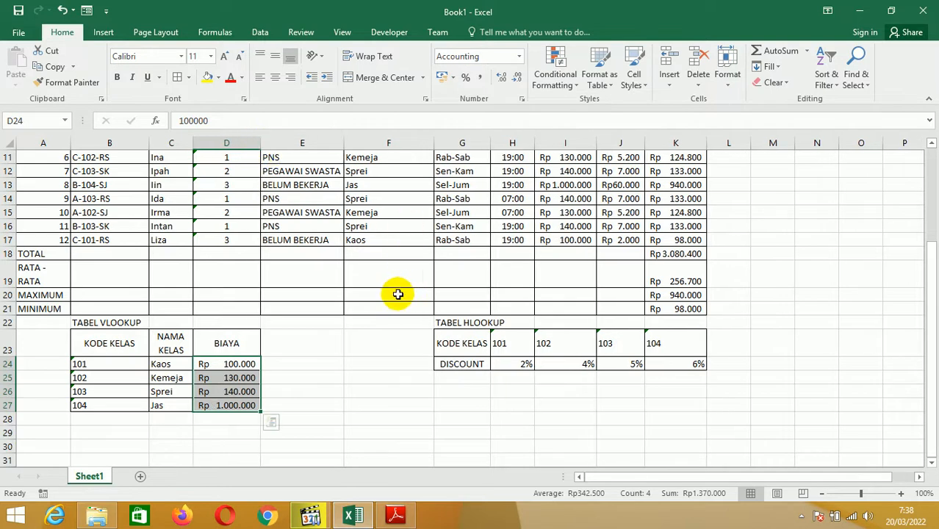
# Set the print area to A1:K27, covering the whole report and both lookup tables
pyautogui.scroll(4, 401, 291)
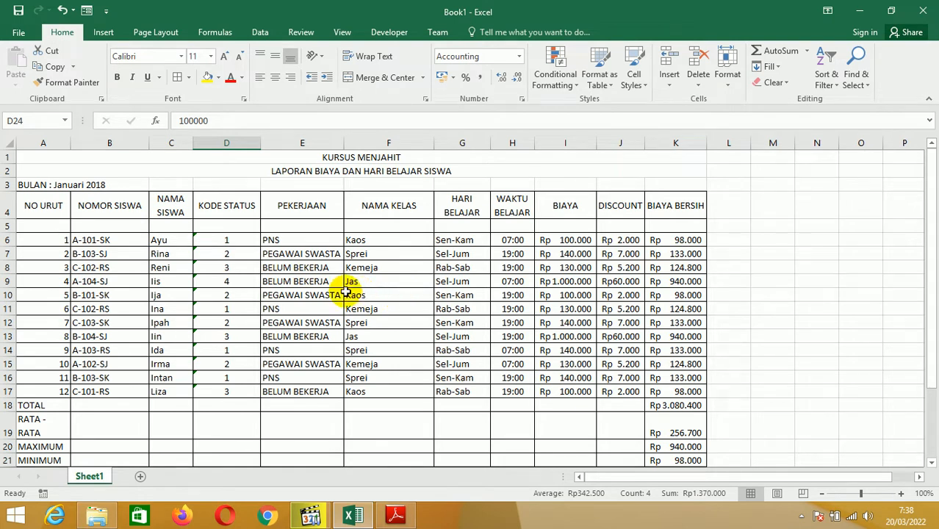
pyautogui.moveTo(32, 159); pyautogui.dragTo(331, 446)
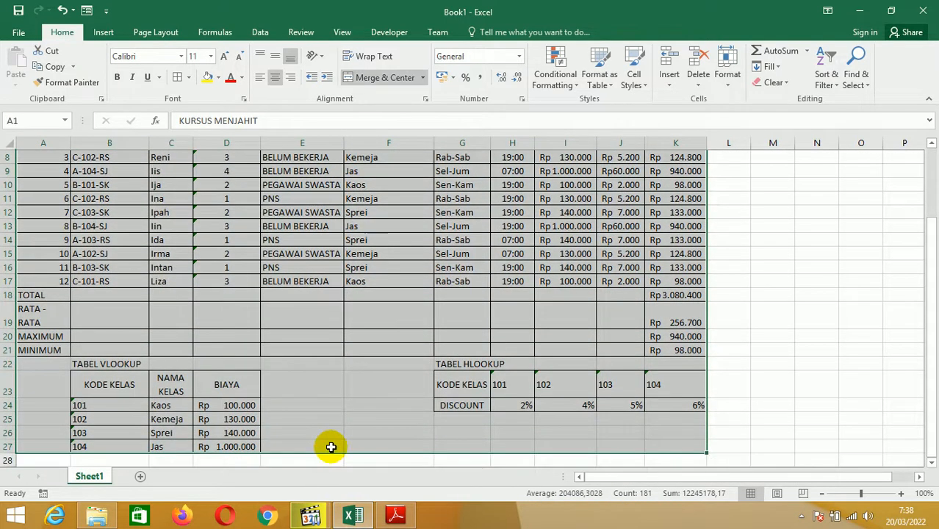
pyautogui.scroll(3, 338, 444)
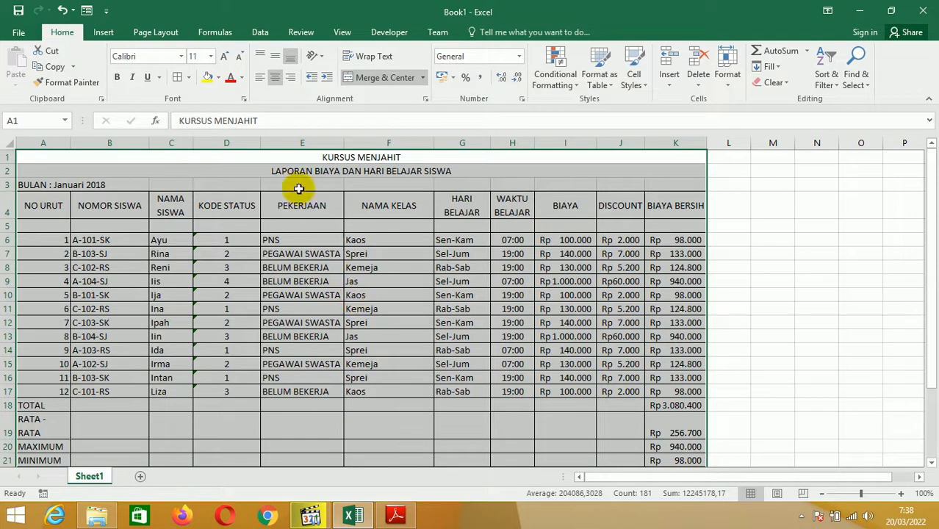
pyautogui.click(164, 36)
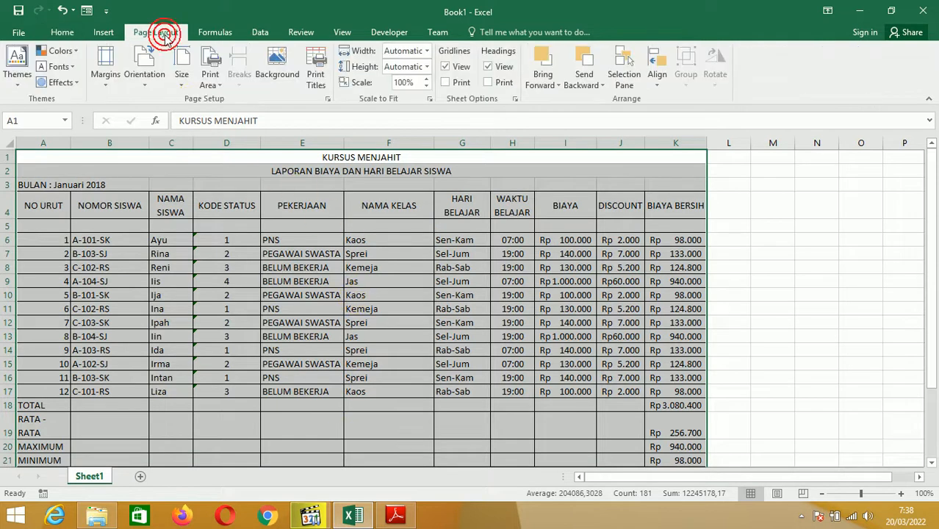
pyautogui.click(219, 87)
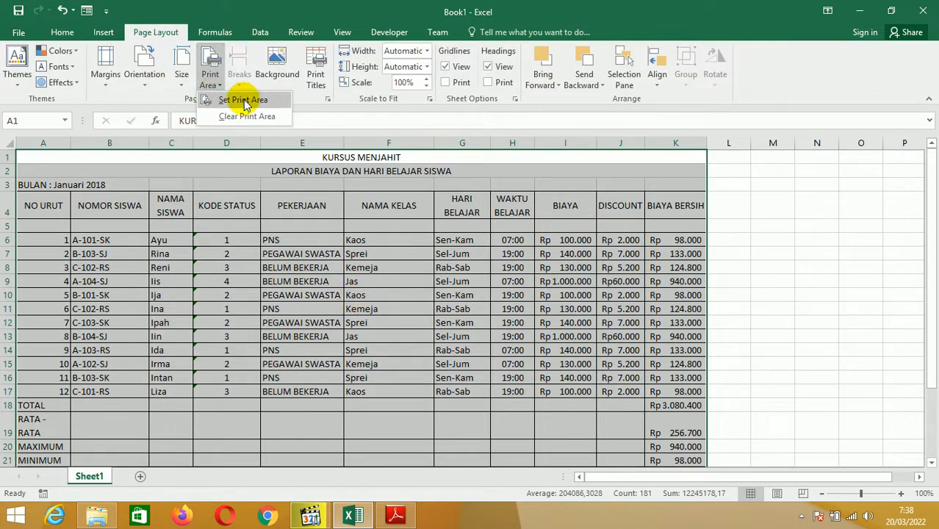
pyautogui.click(247, 103)
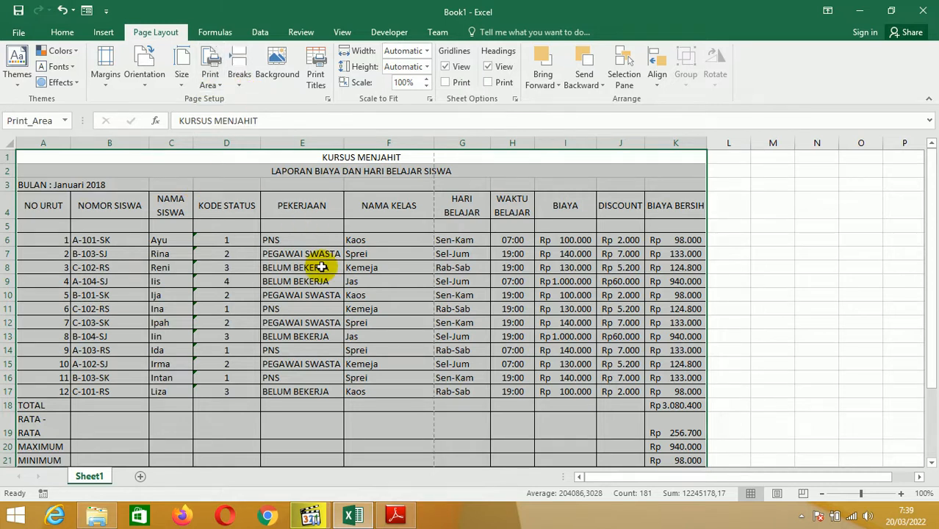
# Set the paper size to Legal 8 1/2 x 14 in and the page orientation to Landscape
pyautogui.click(184, 86)
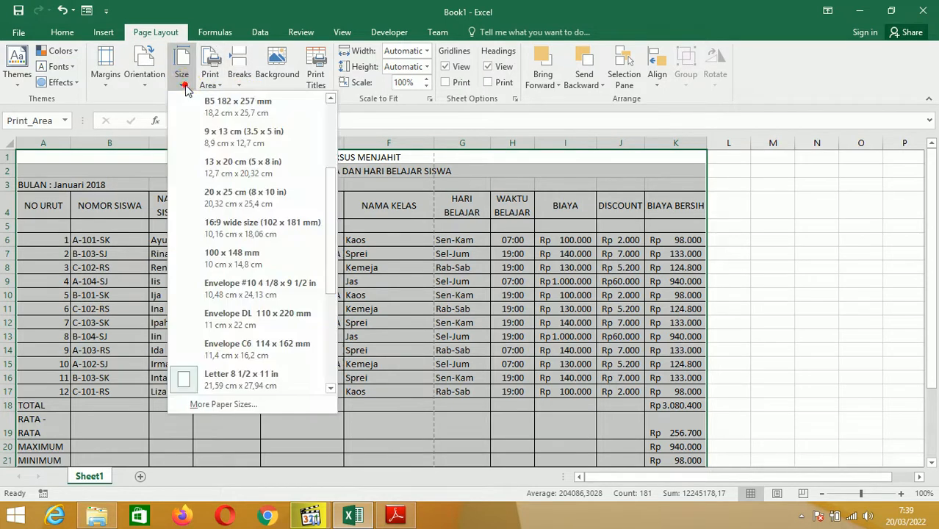
pyautogui.moveTo(329, 220); pyautogui.dragTo(342, 245)
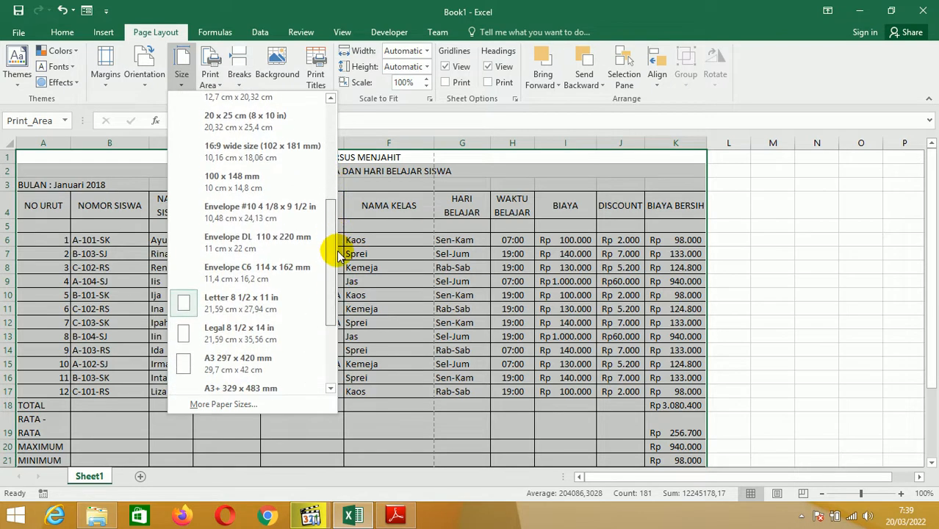
pyautogui.click(241, 336)
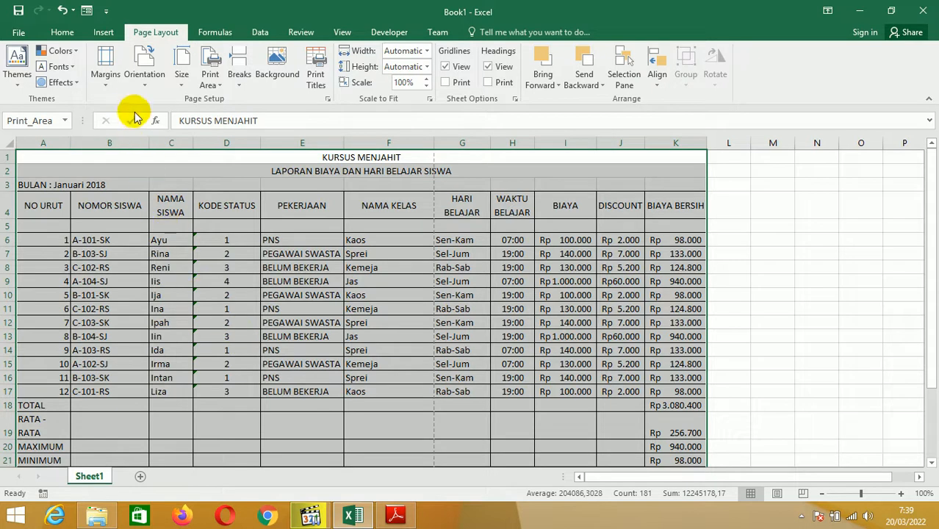
pyautogui.click(144, 81)
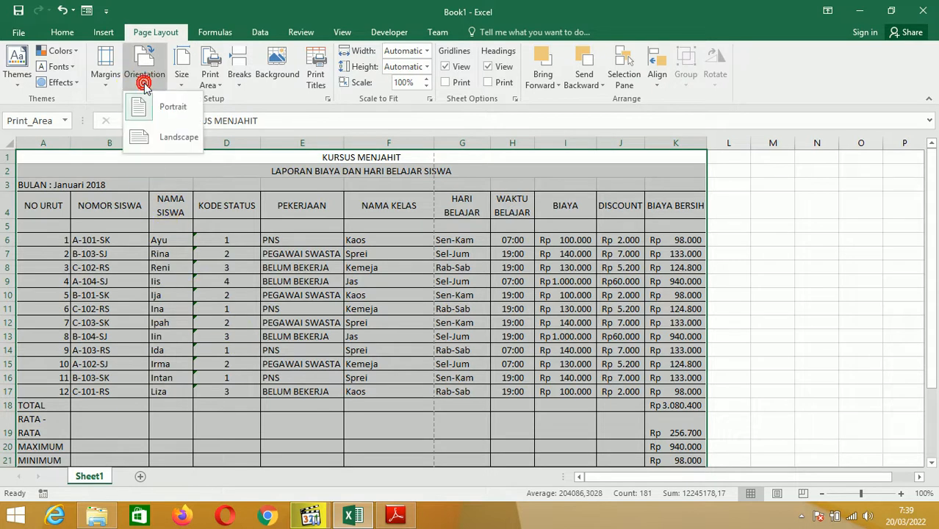
pyautogui.click(171, 139)
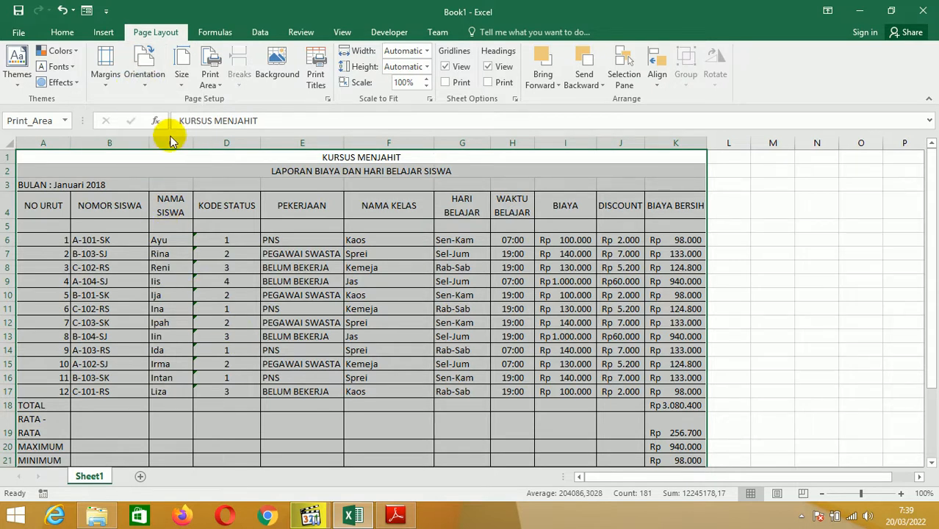
# Apply the Narrow margins preset and check the selected paper size
pyautogui.click(106, 83)
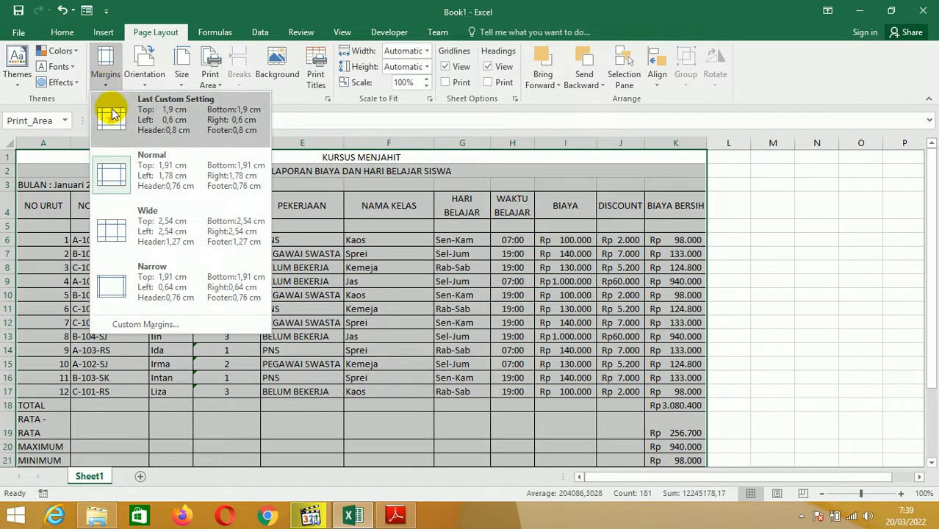
pyautogui.click(165, 286)
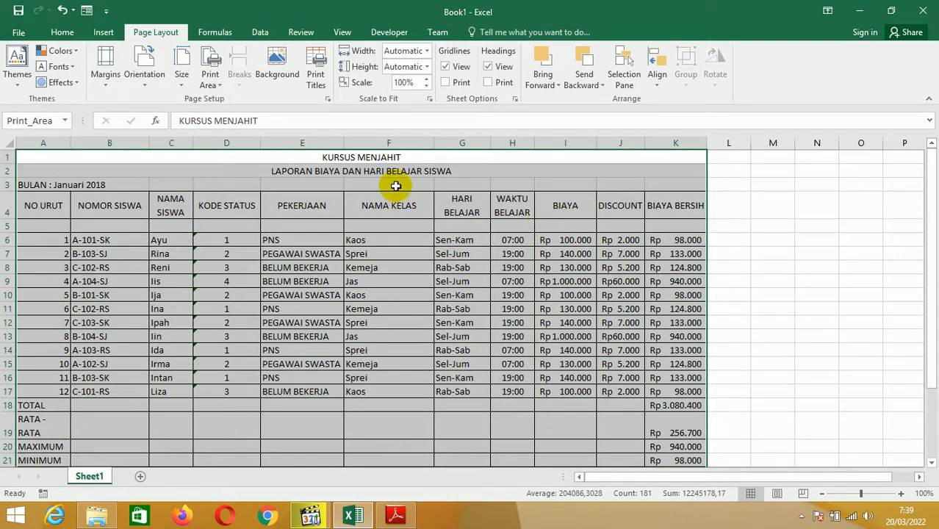
pyautogui.click(182, 84)
pyautogui.scroll(-3, 184, 87)
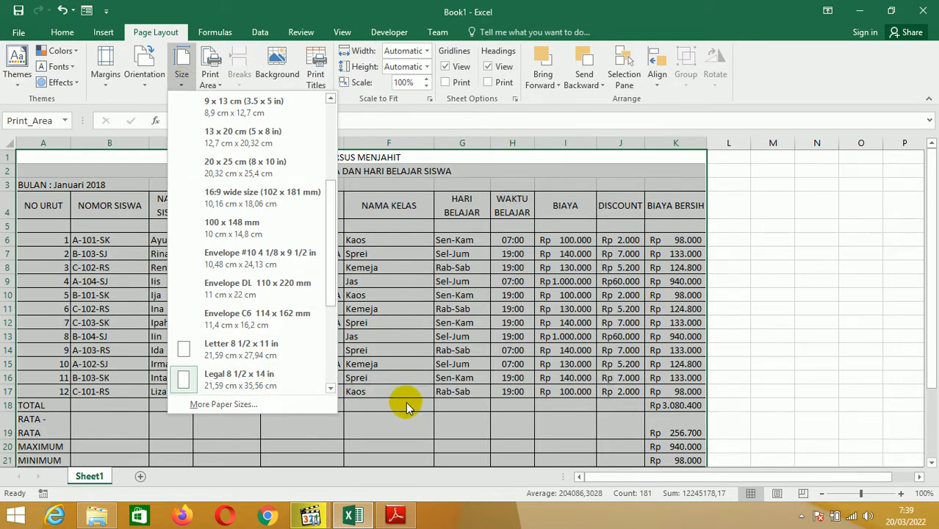
pyautogui.click(446, 409)
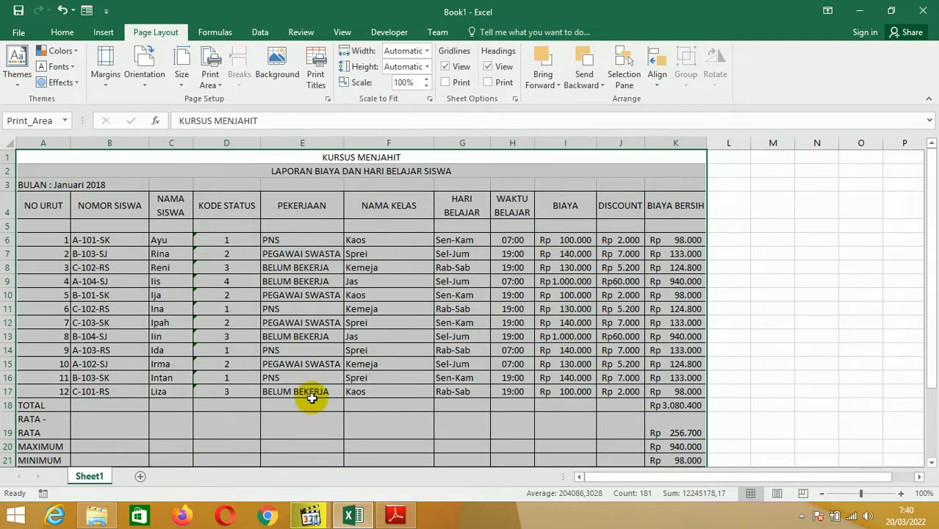
# Customize the page margins with a right margin of 1,5" and center the report on the page horizontally and vertically
pyautogui.click(107, 87)
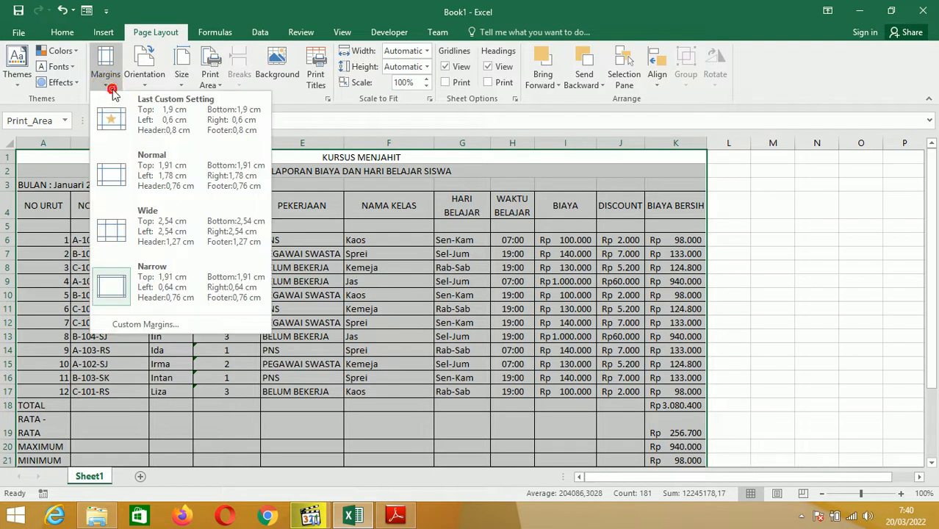
pyautogui.click(146, 326)
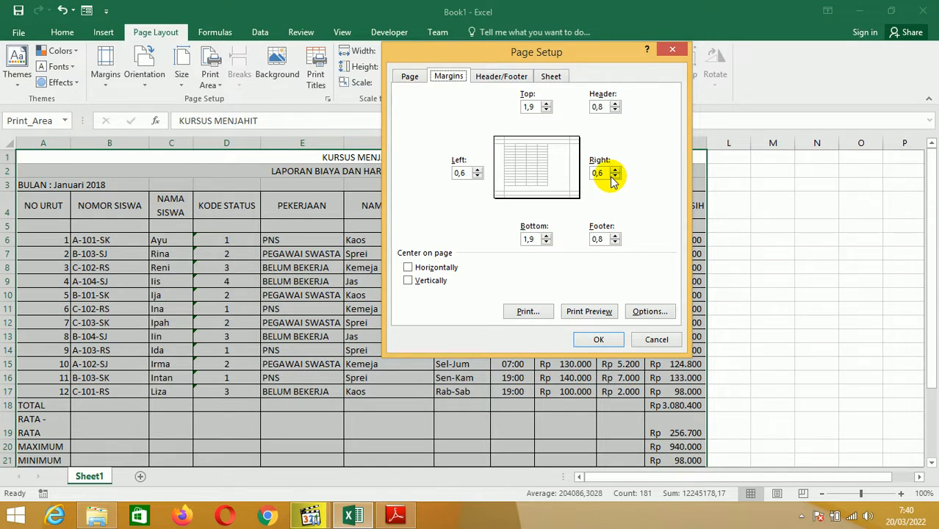
pyautogui.moveTo(603, 172); pyautogui.dragTo(577, 178)
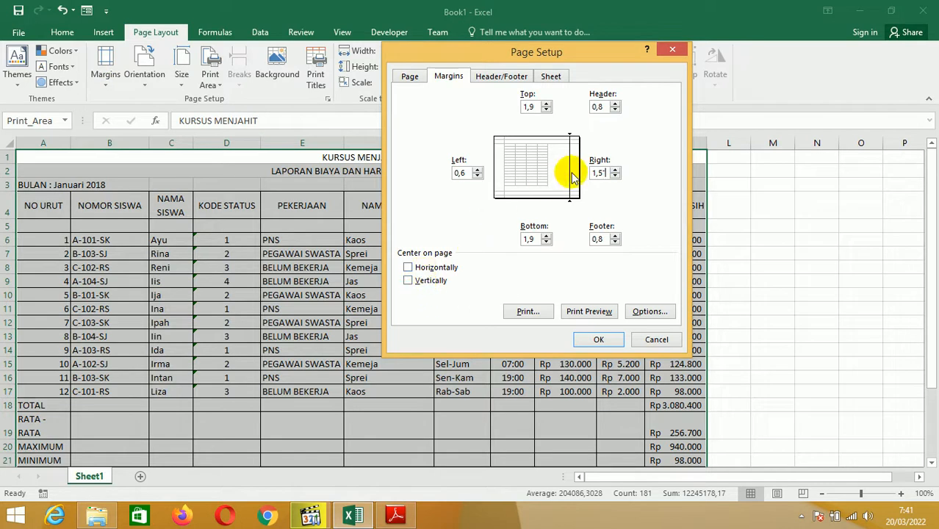
pyautogui.click(409, 269)
pyautogui.click(409, 282)
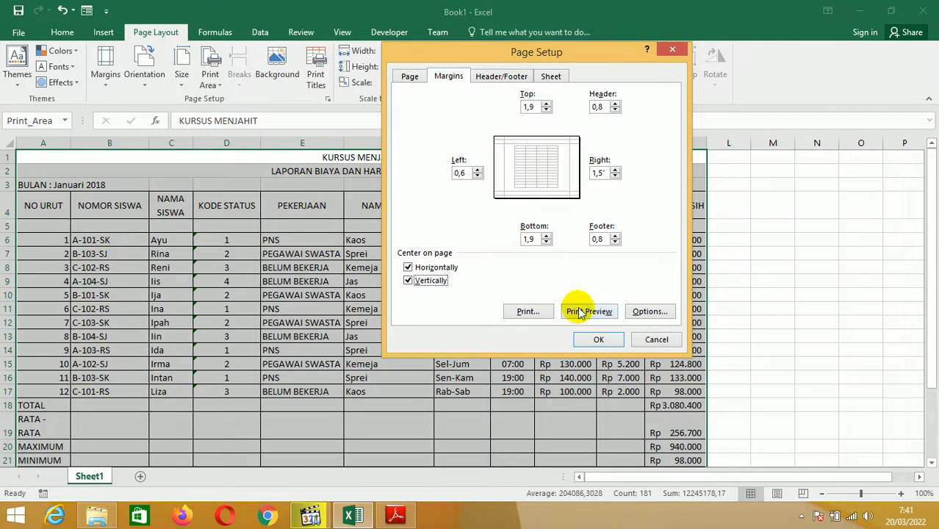
pyautogui.click(605, 343)
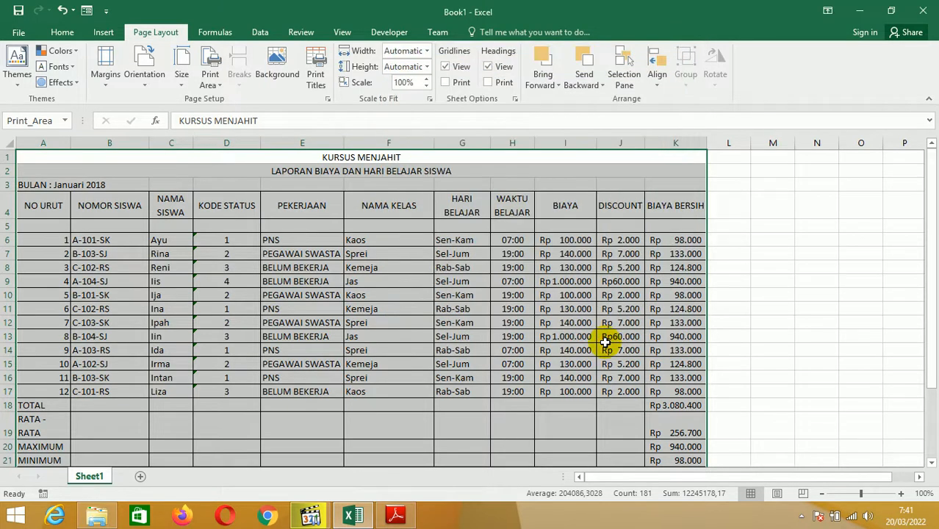
# Scale the printout to 1 page wide and 1 page high, and widen the PEKERJAAN column E slightly
pyautogui.click(427, 53)
pyautogui.click(413, 79)
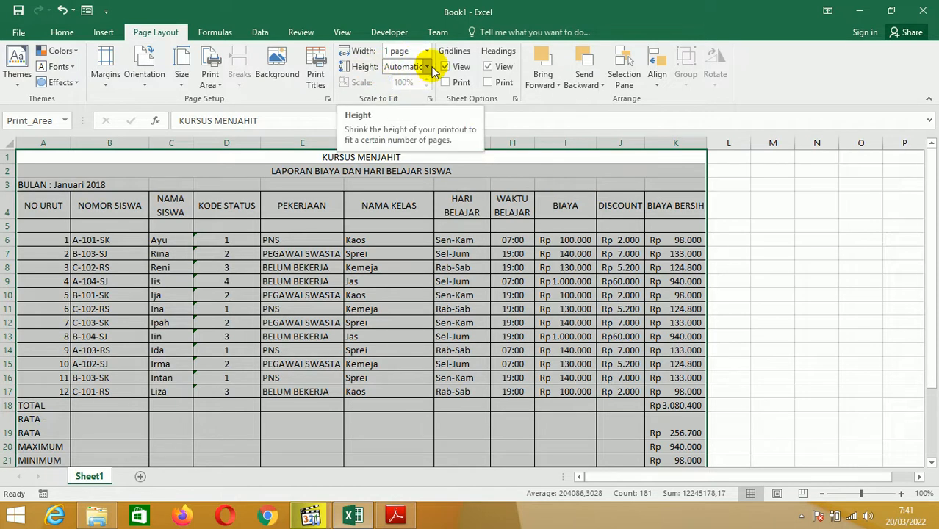
pyautogui.click(428, 67)
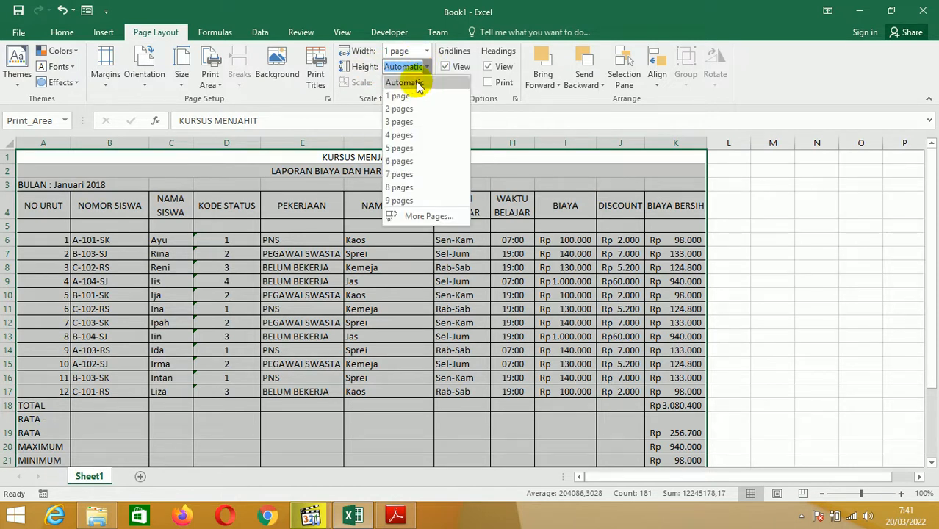
pyautogui.click(414, 93)
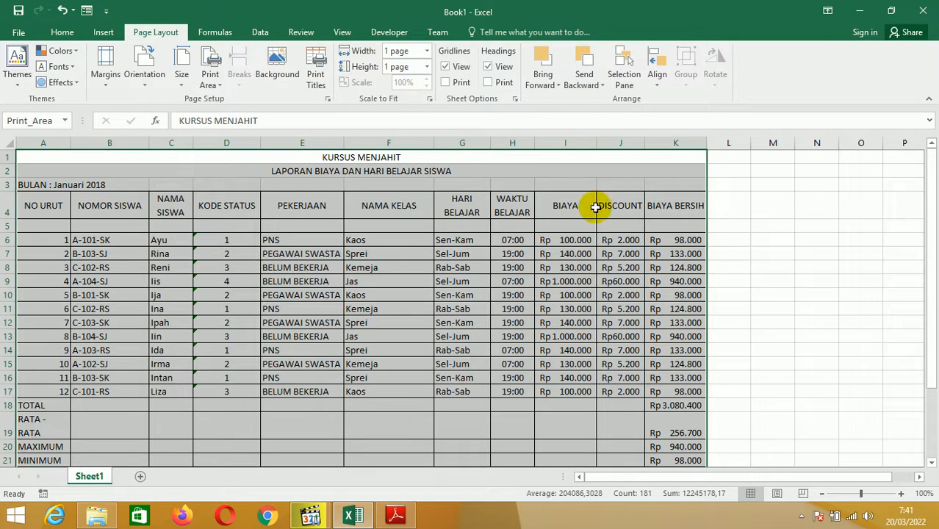
pyautogui.moveTo(344, 144); pyautogui.dragTo(359, 144)
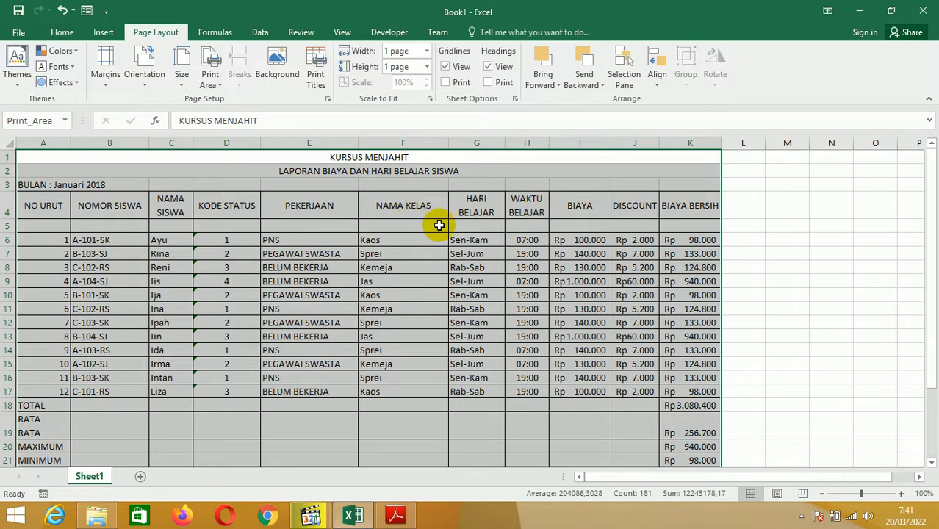
# Check the page layout of the report in the print preview and return to the worksheet
pyautogui.hotkey('ctrl', 'p')
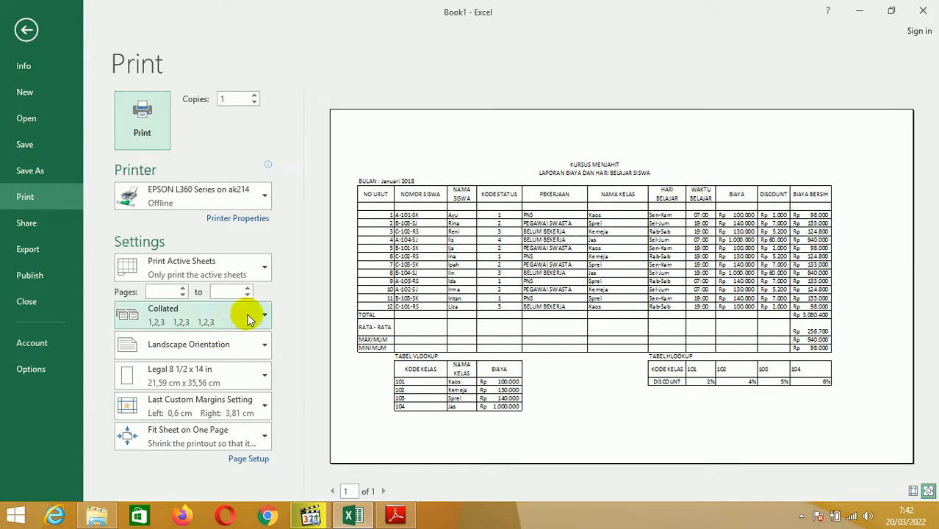
pyautogui.press('Escape')
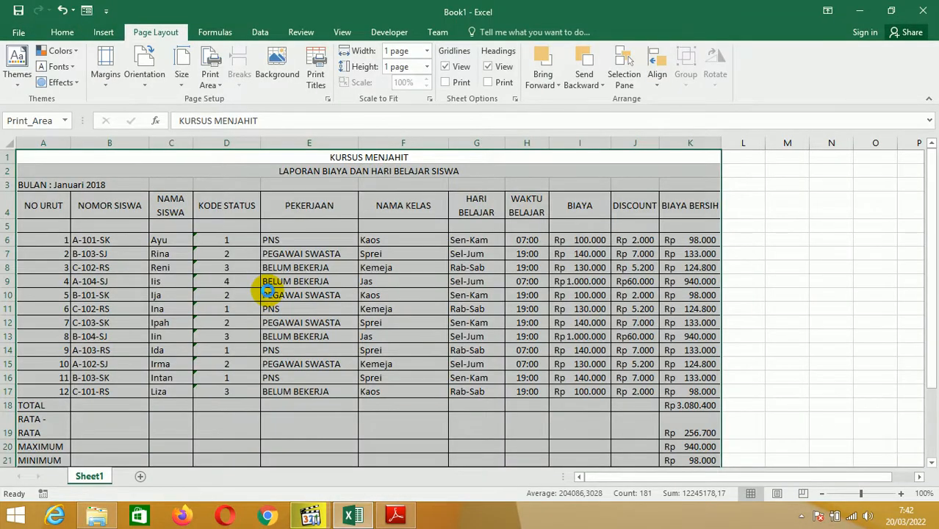
pyautogui.hotkey('ctrl', 'p')
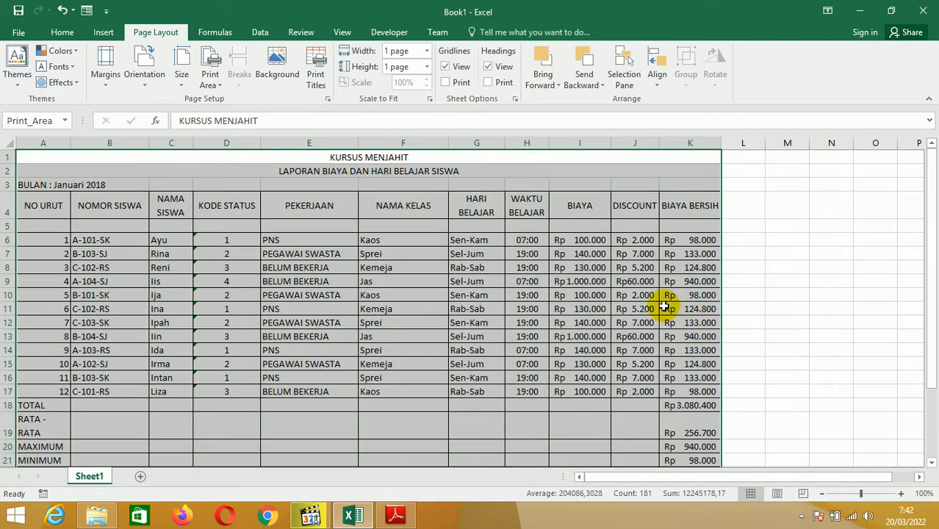
pyautogui.scroll(-3, 663, 304)
pyautogui.scroll(3, 662, 303)
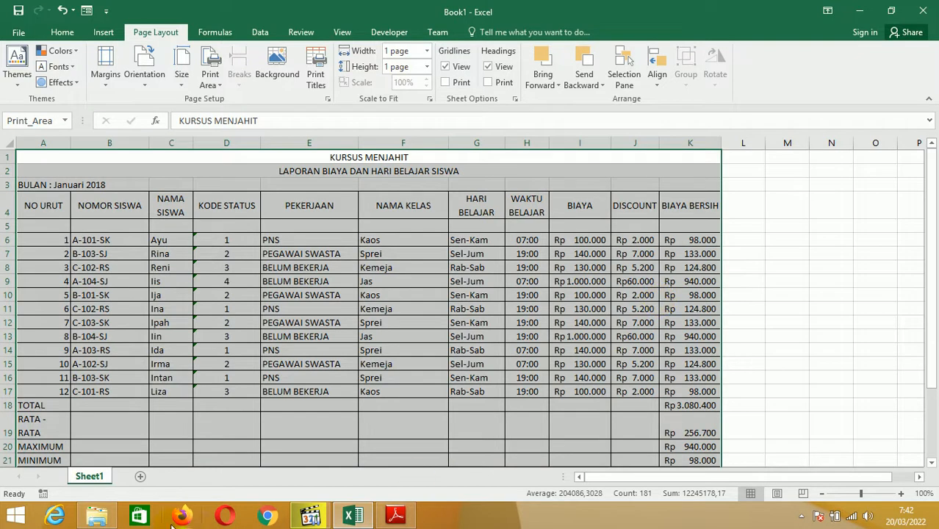
# Rename the worksheet Sheet1 as SOAL 2 HASIL
pyautogui.rightClick(87, 478)
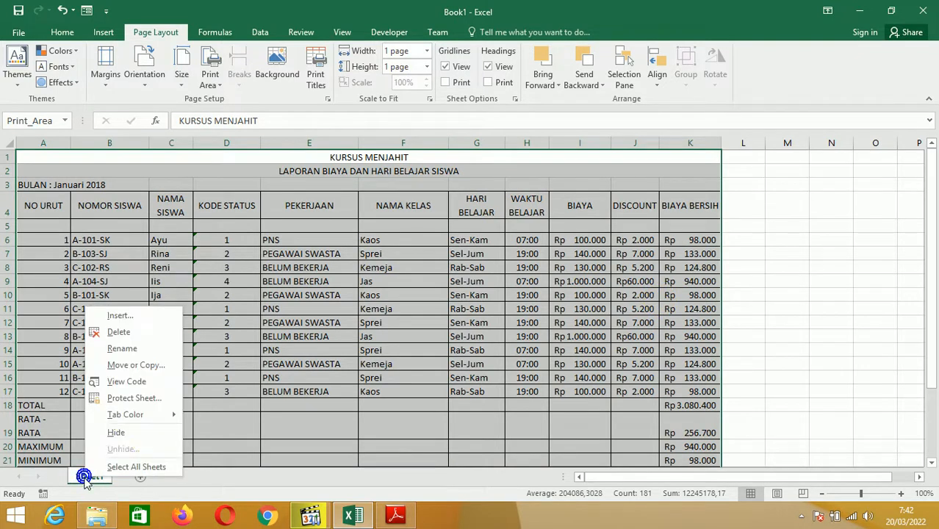
pyautogui.click(127, 350)
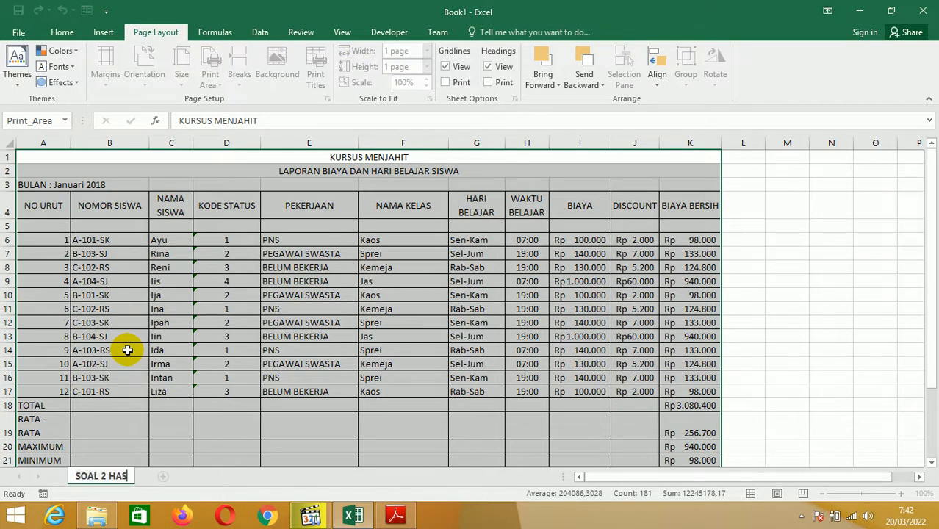
pyautogui.press('Return')
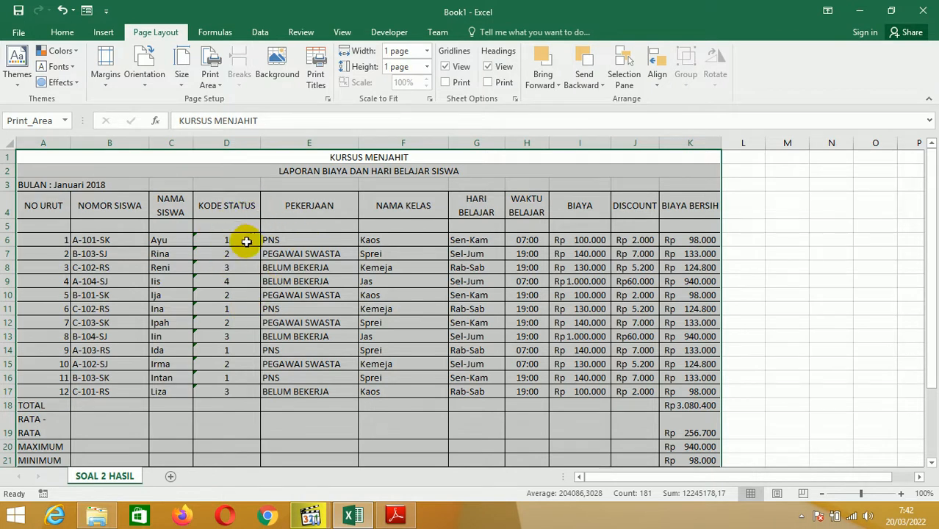
# Create a copy of the SOAL 2 HASIL worksheet within Book1 and place the copy after the original sheet
pyautogui.rightClick(116, 476)
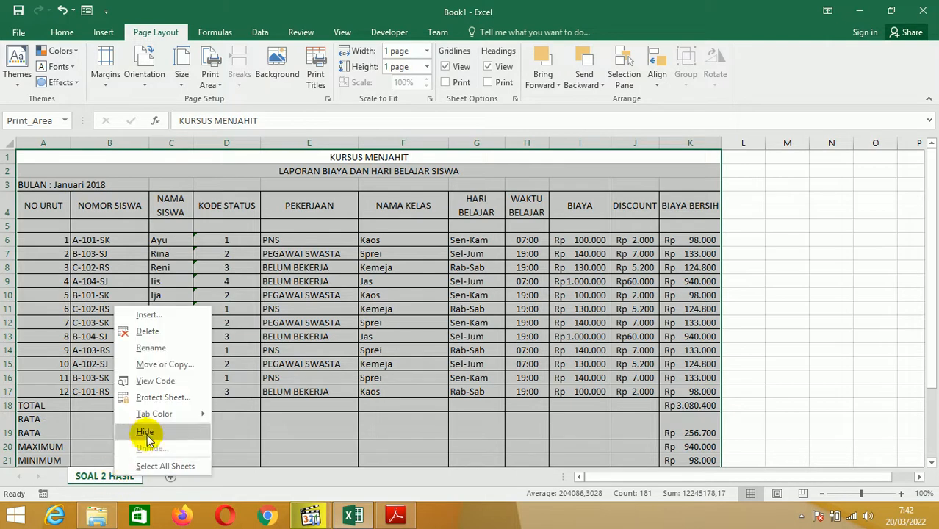
pyautogui.click(165, 365)
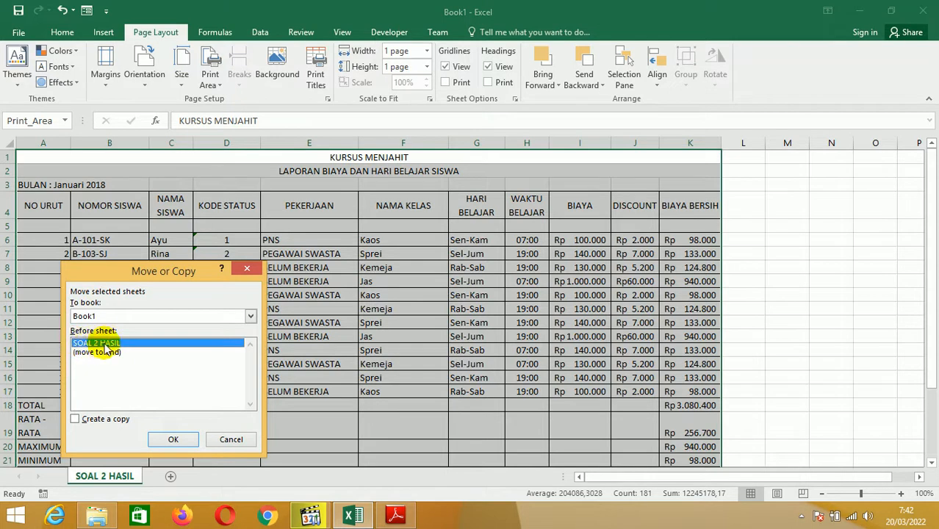
pyautogui.click(94, 421)
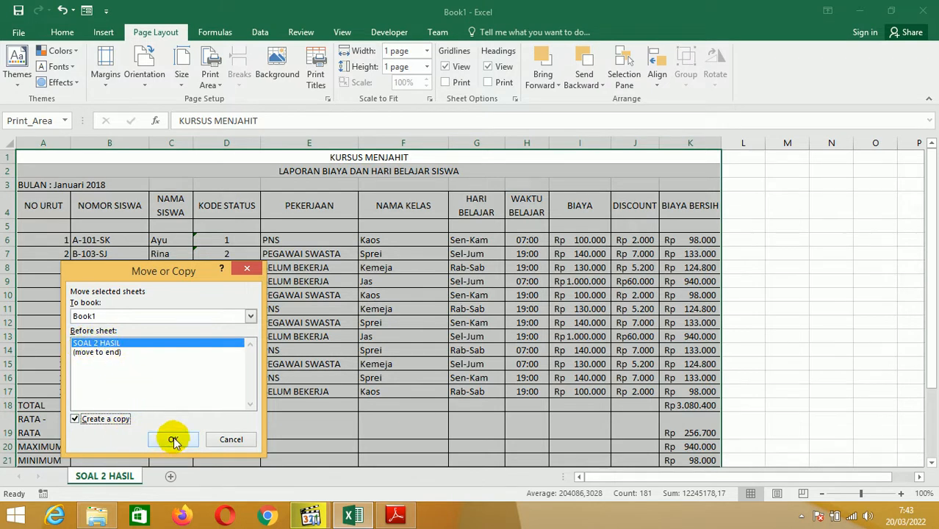
pyautogui.click(101, 341)
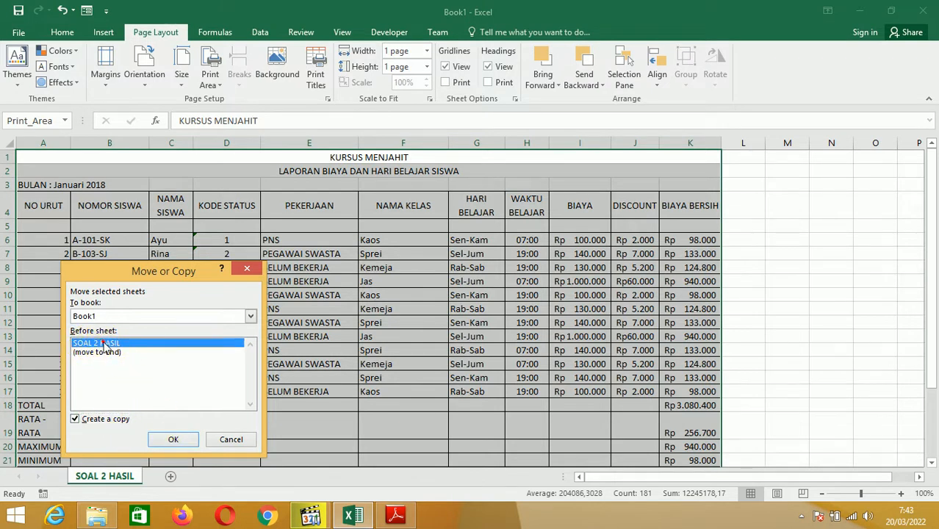
pyautogui.click(169, 438)
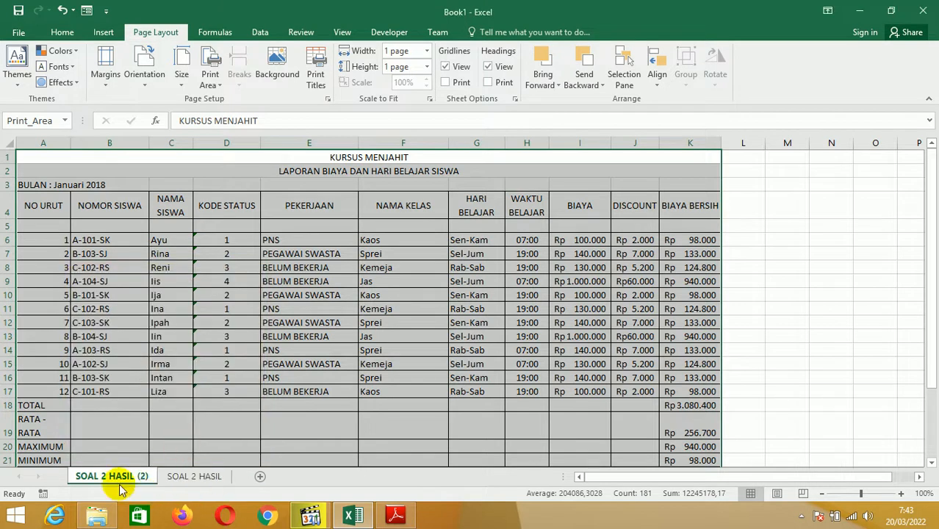
pyautogui.moveTo(159, 479)
pyautogui.mouseDown()
pyautogui.moveTo(235, 477)
pyautogui.moveTo(195, 479)
pyautogui.mouseUp()
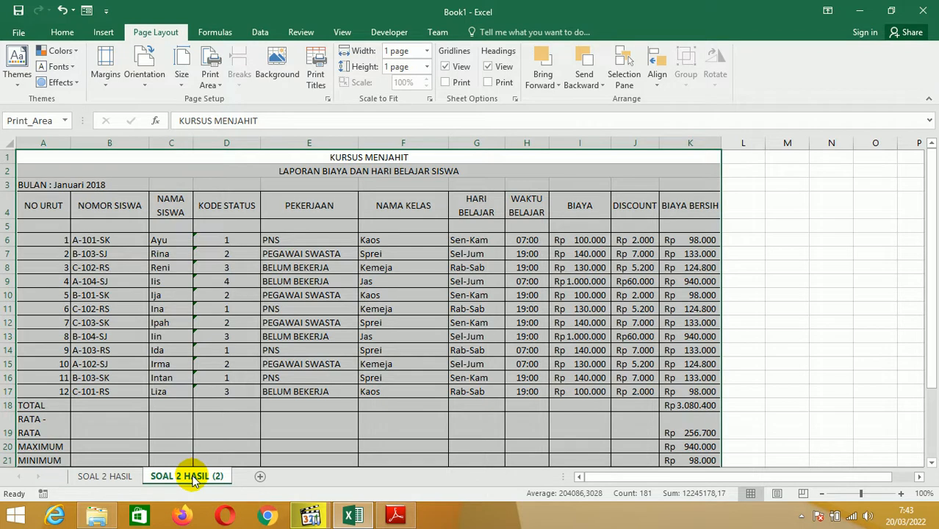
# Rename the copied worksheet as SOAL 2 RUMUS and clear the selection of the report range
pyautogui.rightClick(194, 479)
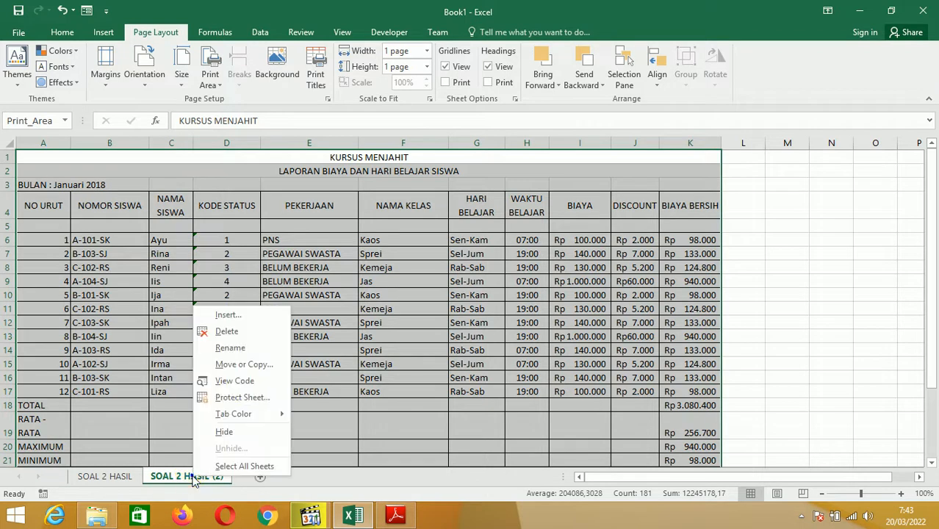
pyautogui.click(230, 348)
pyautogui.moveTo(182, 476); pyautogui.dragTo(228, 475)
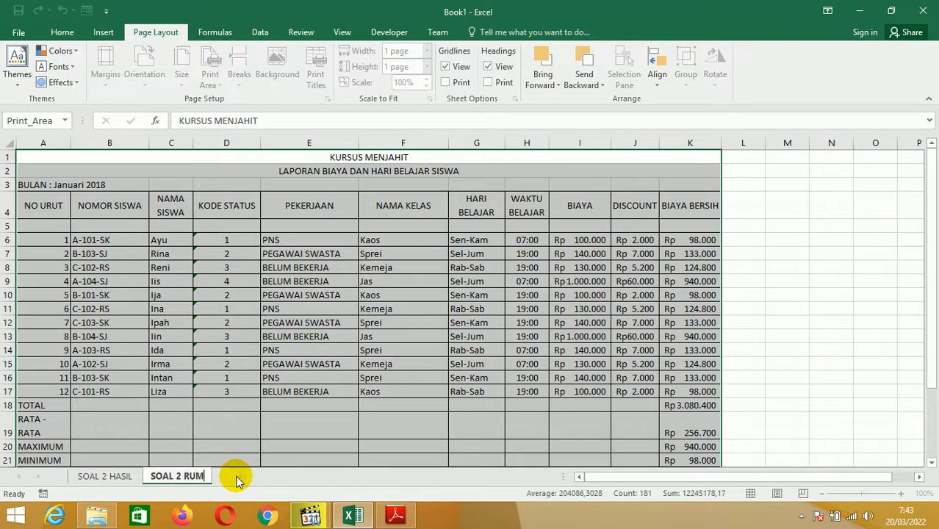
pyautogui.press('Return')
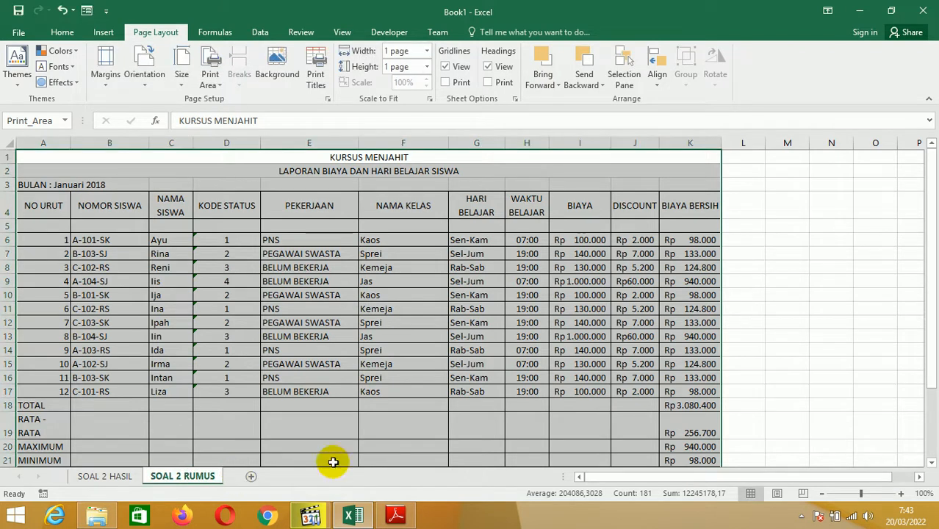
pyautogui.click(384, 422)
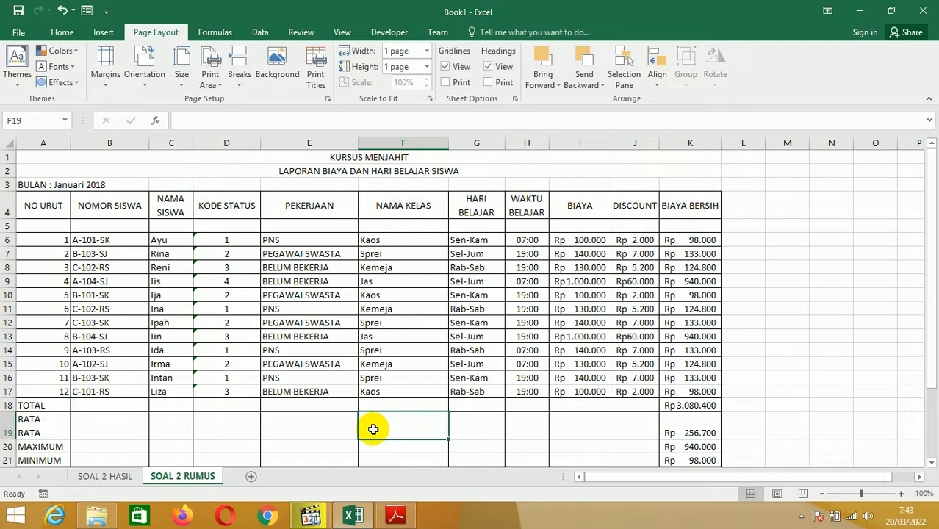
# Run OSK to open the Windows On-Screen Keyboard and move it clear of the report's first columns
pyautogui.press('super+r')
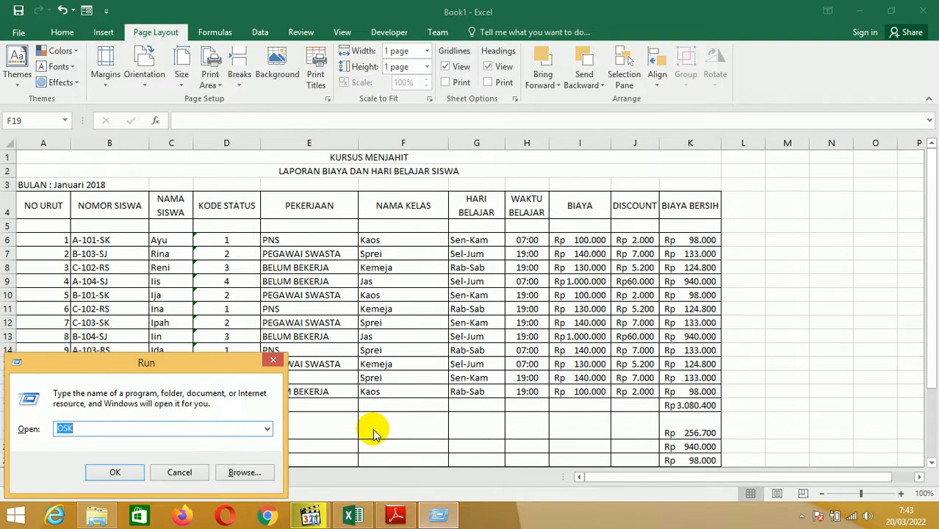
pyautogui.press('Return')
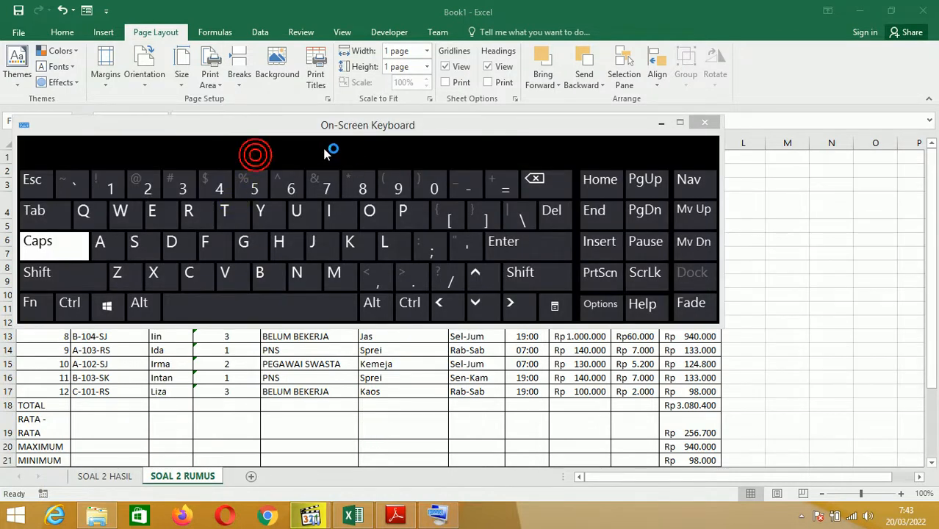
pyautogui.moveTo(288, 123); pyautogui.dragTo(553, 130)
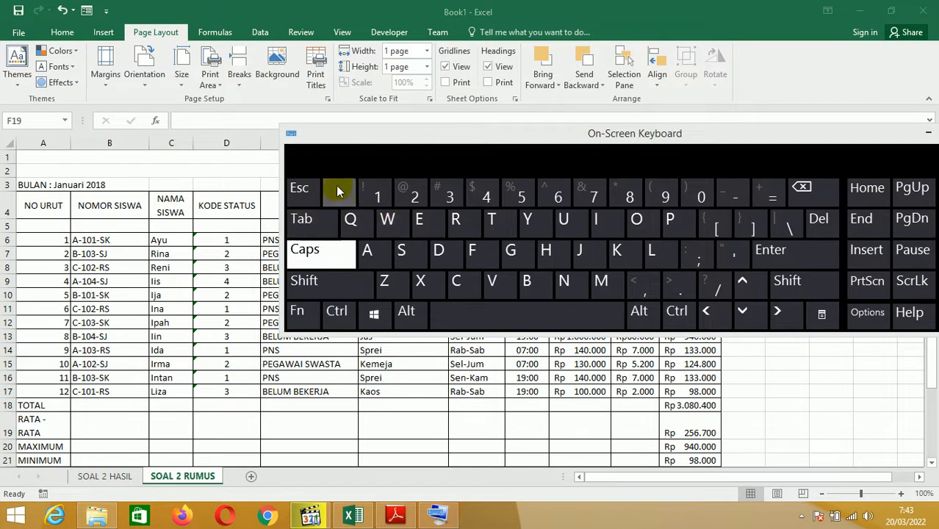
# Show the formulas instead of their results on the SOAL 2 RUMUS sheet and put the On-Screen Keyboard away
pyautogui.click(416, 11)
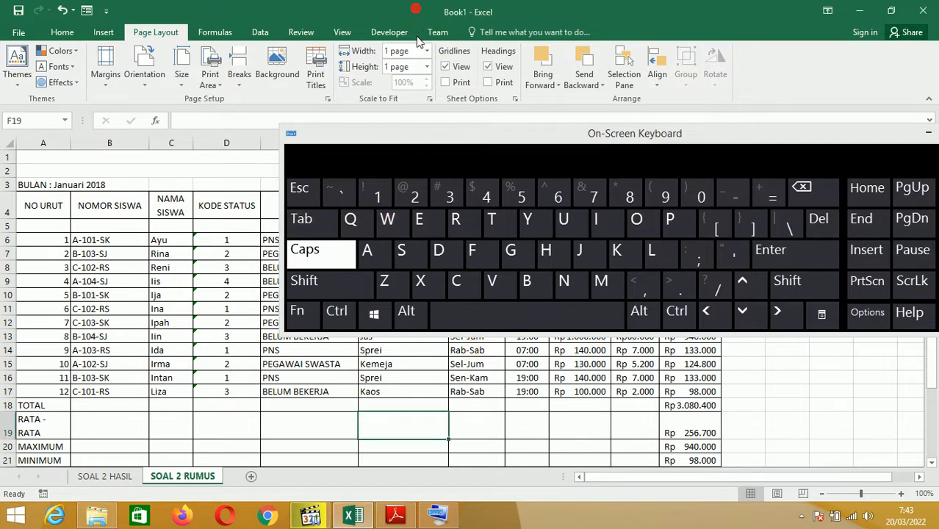
pyautogui.click(348, 318)
pyautogui.click(348, 318)
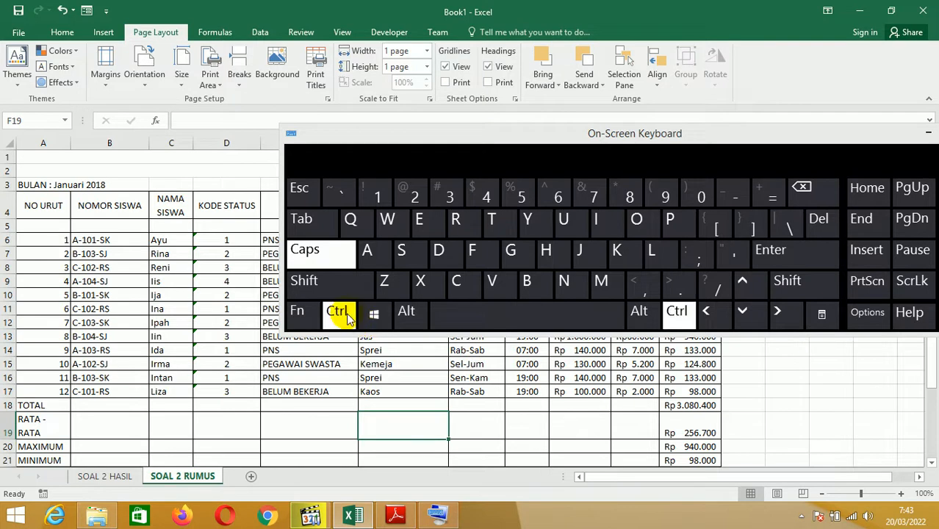
pyautogui.click(340, 189)
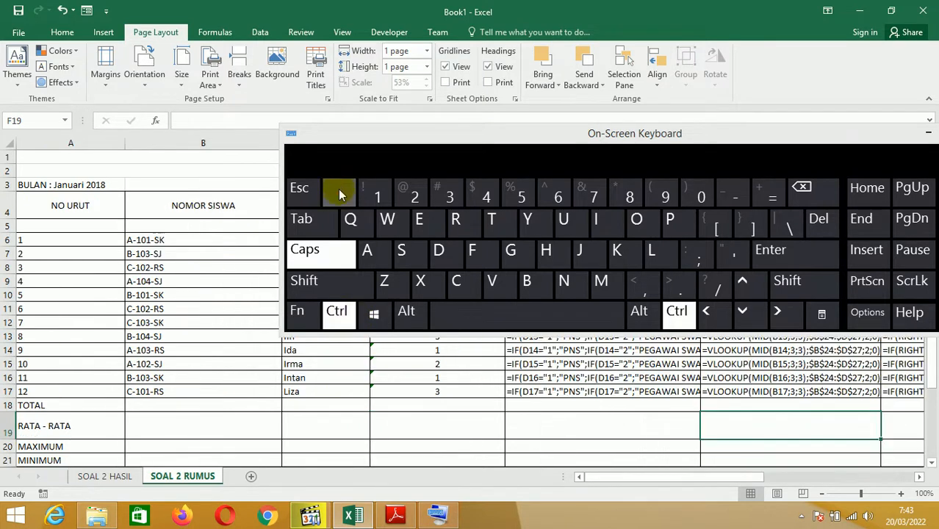
pyautogui.click(927, 131)
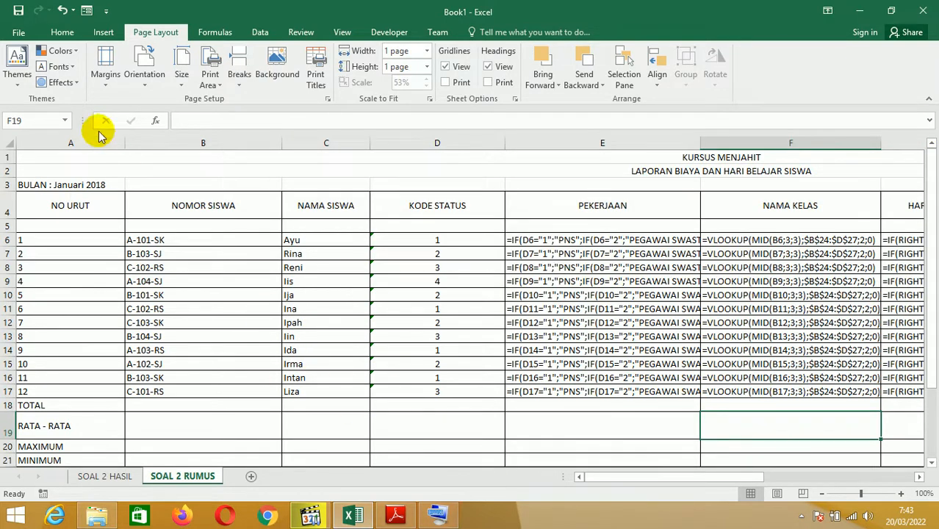
# Narrow columns A to D to fit their contents and widen the PEKERJAAN column E to show its full IF formulas
pyautogui.moveTo(123, 142); pyautogui.dragTo(67, 144)
pyautogui.moveTo(224, 142); pyautogui.dragTo(117, 155)
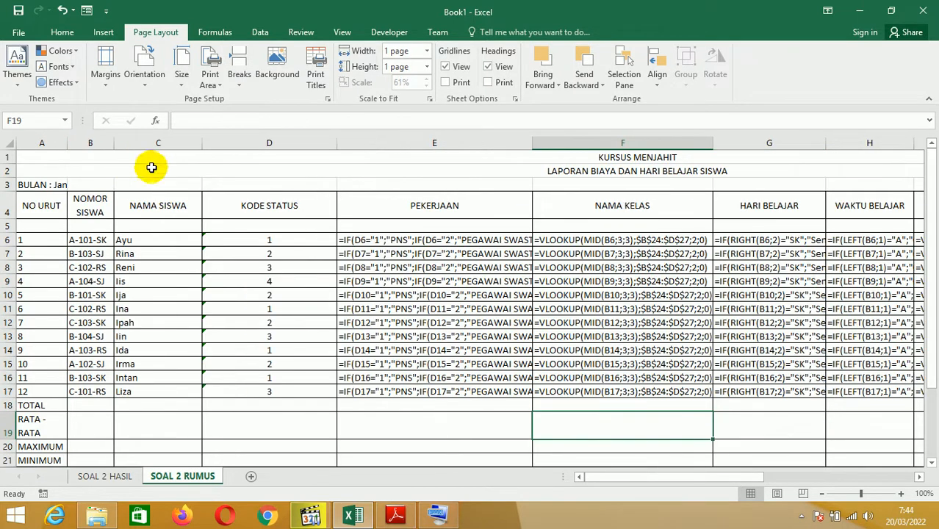
pyautogui.moveTo(201, 143); pyautogui.dragTo(147, 156)
pyautogui.moveTo(281, 143); pyautogui.dragTo(187, 161)
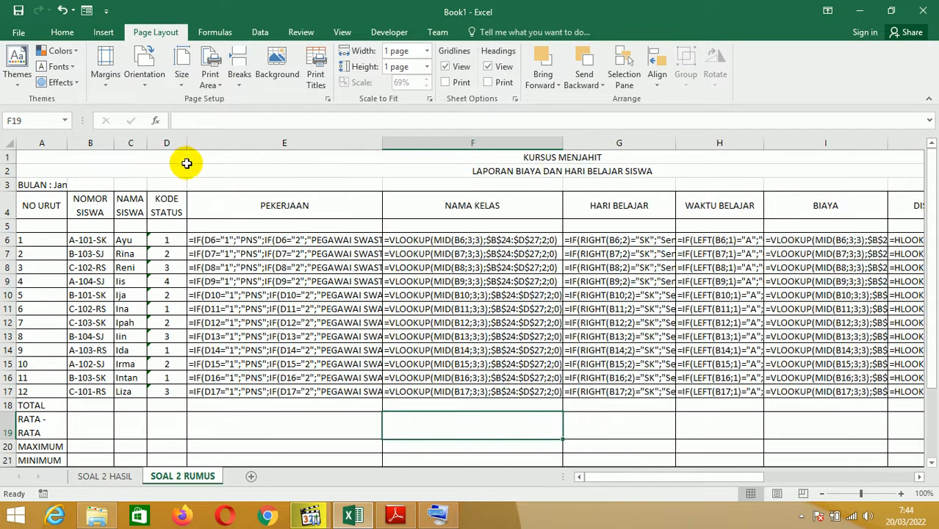
pyautogui.moveTo(381, 147); pyautogui.dragTo(492, 143)
pyautogui.click(500, 142)
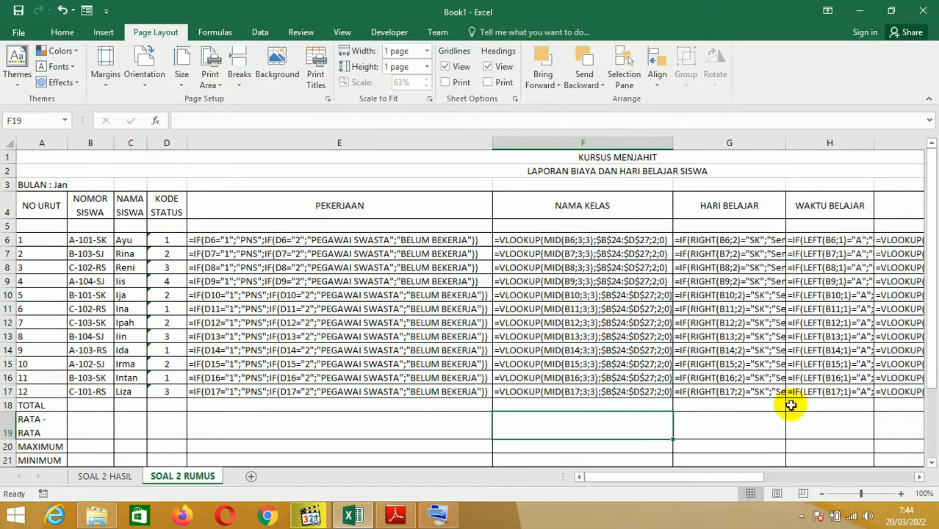
# Fit the width of the NAMA KELAS column F to its VLOOKUP formulas
pyautogui.click(919, 478)
pyautogui.click(919, 478)
pyautogui.click(919, 478)
pyautogui.click(919, 478)
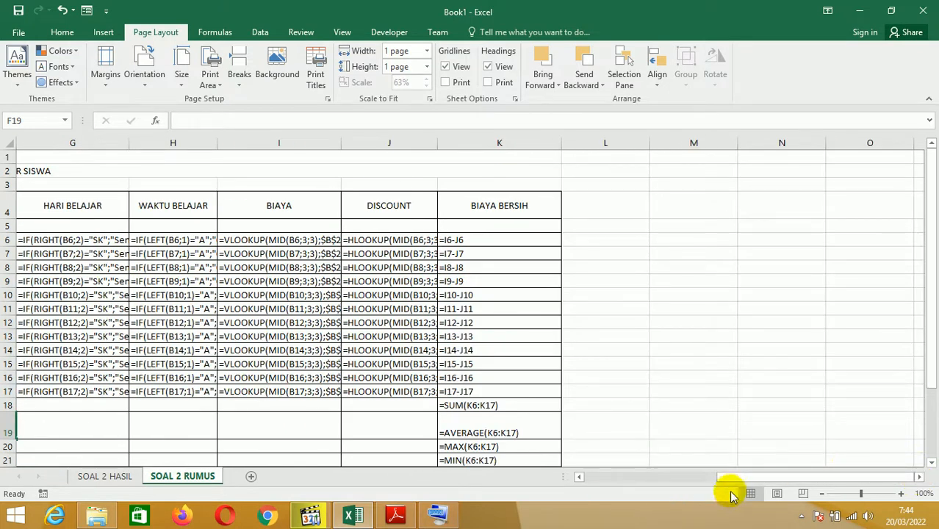
pyautogui.click(579, 478)
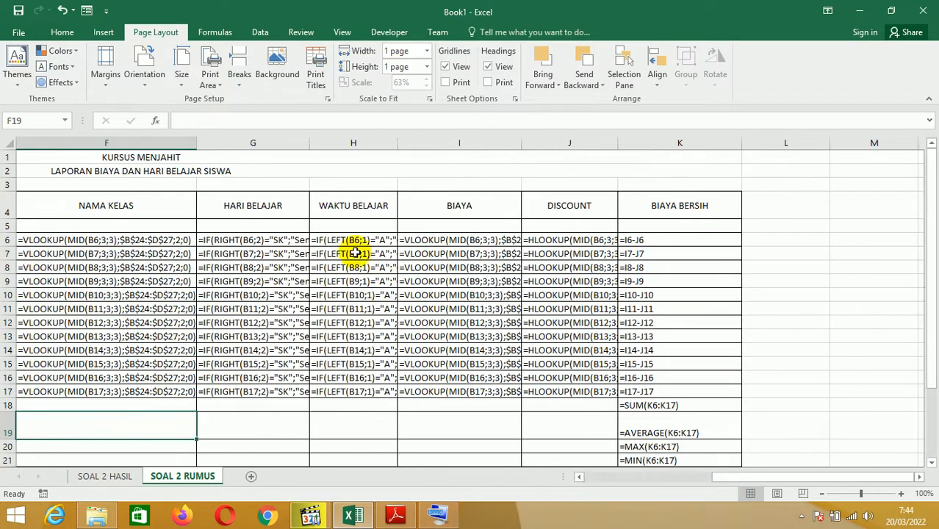
pyautogui.moveTo(198, 144); pyautogui.dragTo(218, 147)
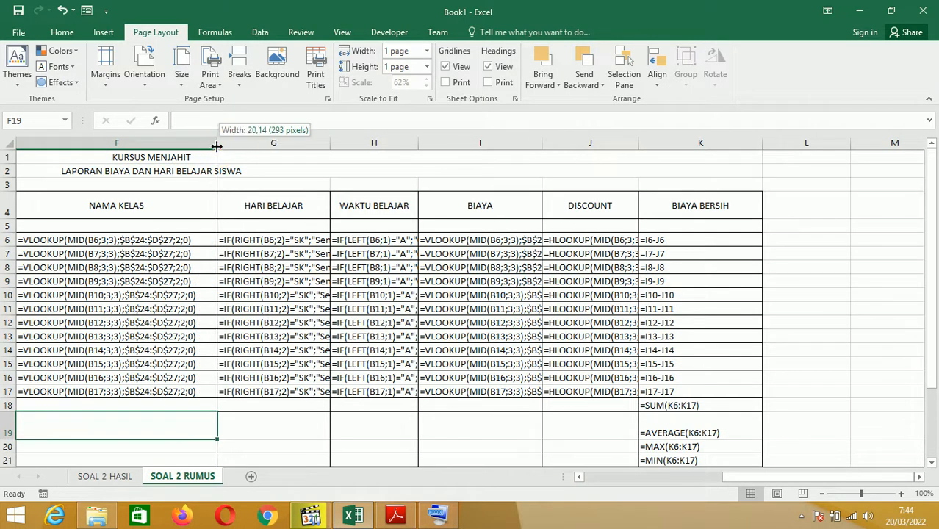
pyautogui.doubleClick(219, 146)
# Widen the HARI BELAJAR column G and the WAKTU BELAJAR column H to show their full IF formulas
pyautogui.moveTo(320, 143); pyautogui.dragTo(541, 149)
pyautogui.moveTo(627, 144); pyautogui.dragTo(795, 141)
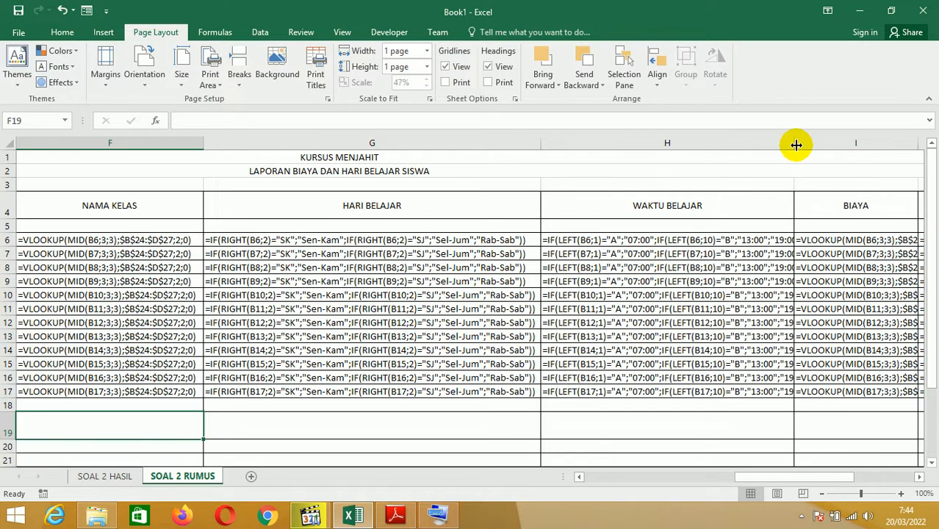
pyautogui.click(917, 478)
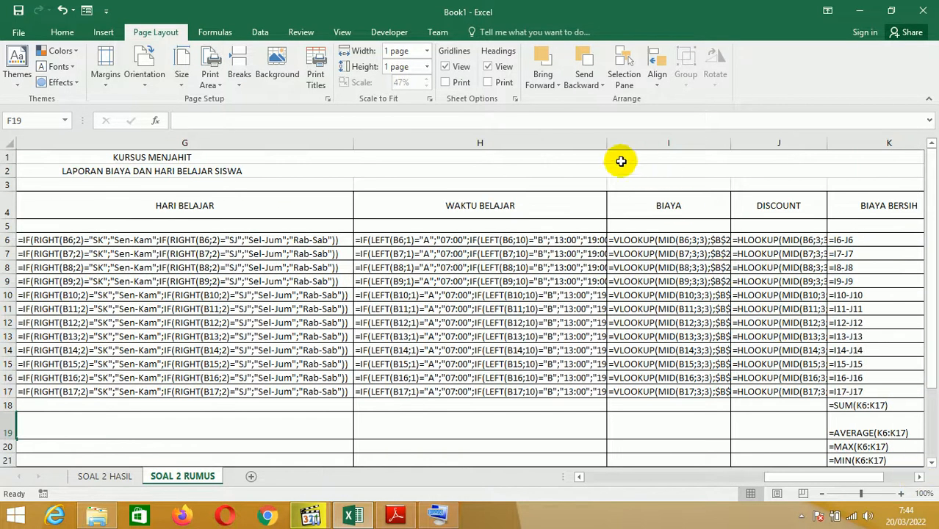
pyautogui.moveTo(607, 145); pyautogui.dragTo(632, 143)
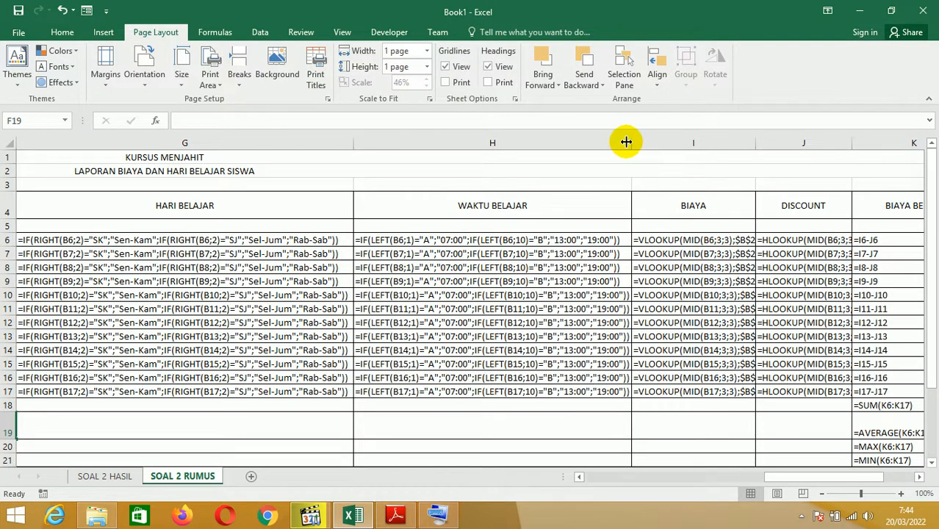
pyautogui.moveTo(628, 142); pyautogui.dragTo(632, 145)
# Widen the BIAYA and DISCOUNT columns I and J to fit their lookup formulas, and narrow the BIAYA BERSIH column K
pyautogui.moveTo(753, 141); pyautogui.dragTo(792, 145)
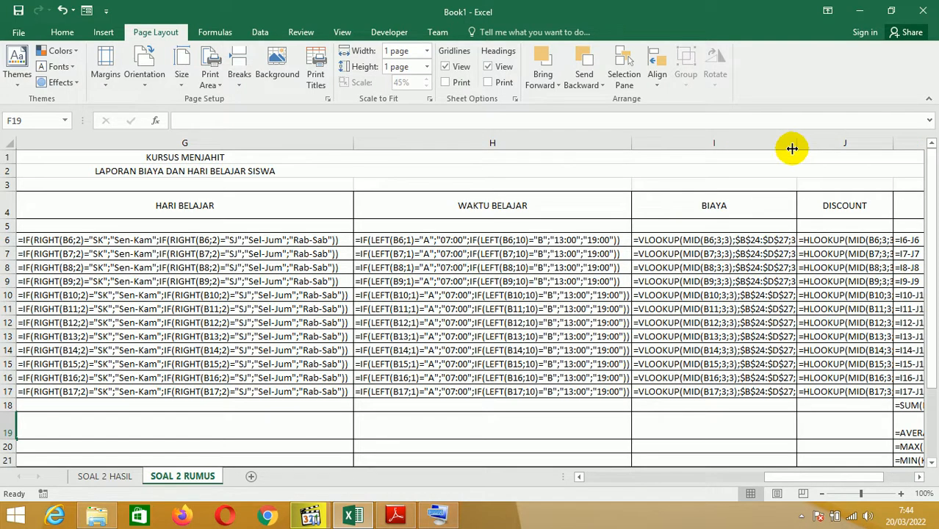
pyautogui.click(918, 476)
pyautogui.moveTo(465, 142)
pyautogui.mouseDown()
pyautogui.moveTo(495, 142)
pyautogui.moveTo(474, 142)
pyautogui.mouseUp()
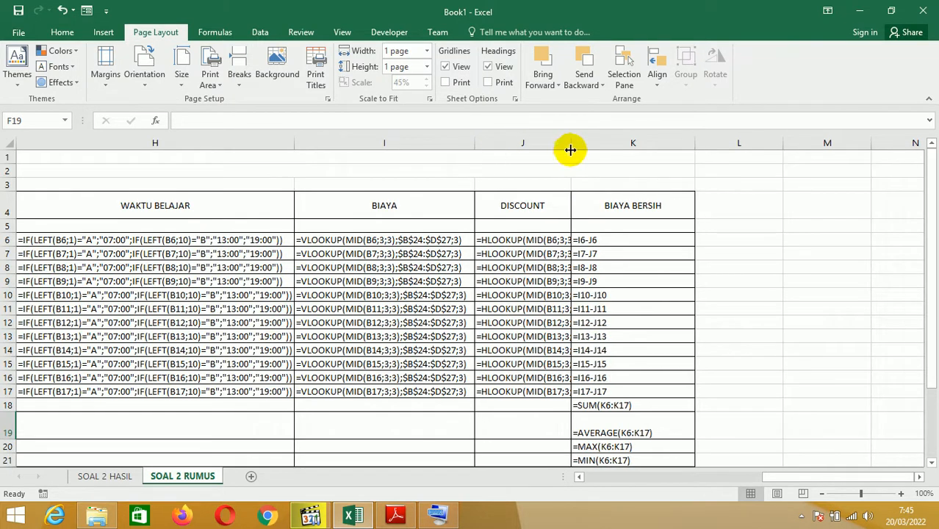
pyautogui.moveTo(572, 145); pyautogui.dragTo(671, 142)
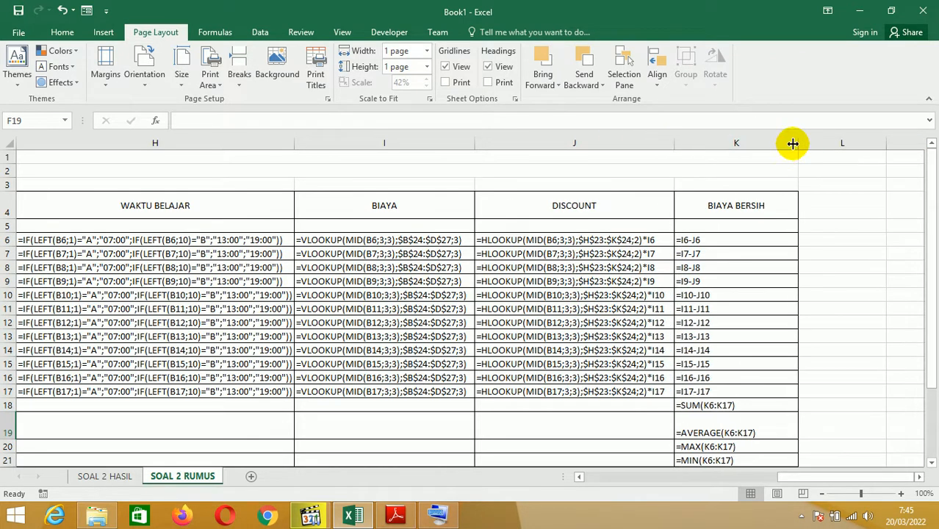
pyautogui.moveTo(793, 143); pyautogui.dragTo(762, 147)
# Review the formula sheet and its lookup tables, check its page layout in the print preview, and return to the worksheet
pyautogui.moveTo(824, 479); pyautogui.dragTo(526, 480)
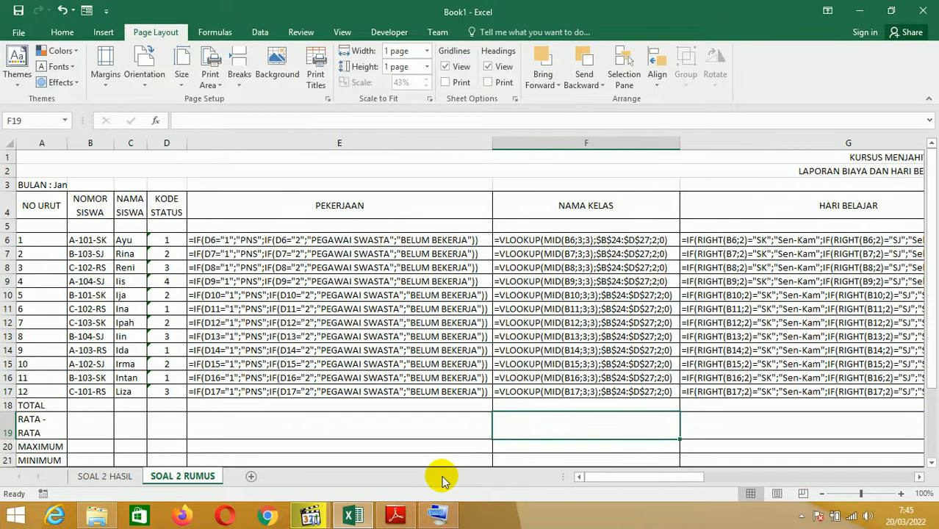
pyautogui.scroll(-7, 443, 354)
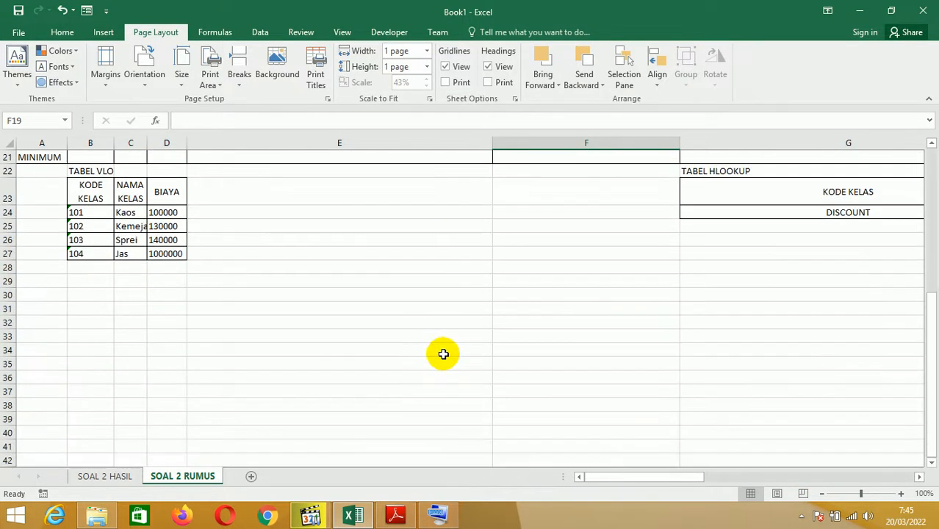
pyautogui.scroll(5, 443, 354)
pyautogui.scroll(-4, 440, 352)
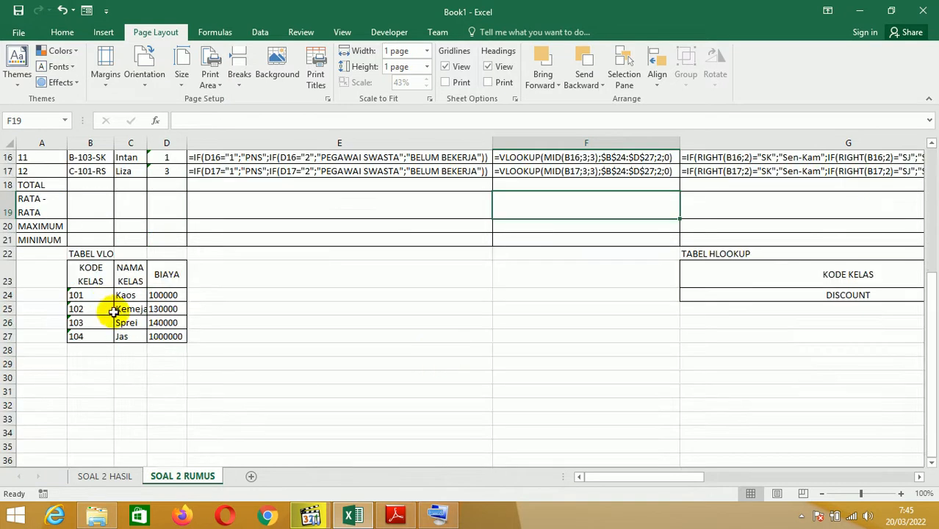
pyautogui.scroll(5, 323, 334)
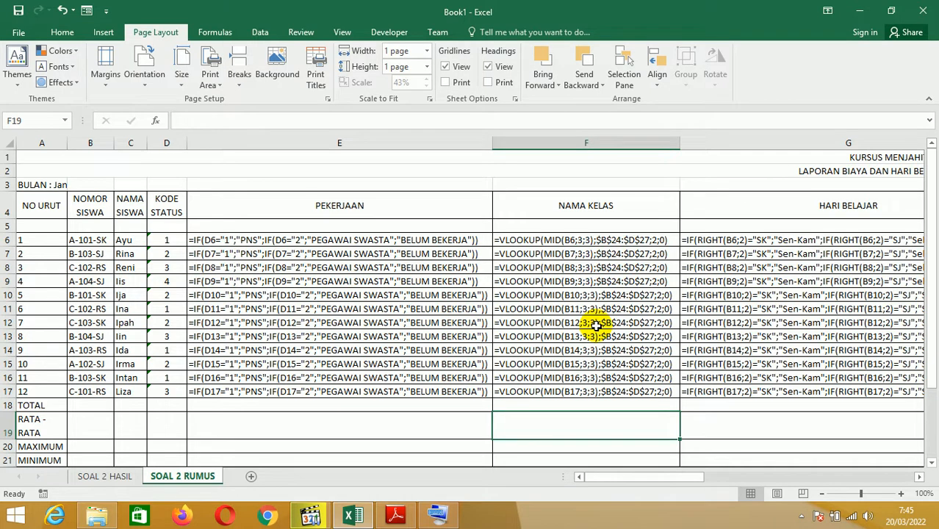
pyautogui.hotkey('ctrl', 'p')
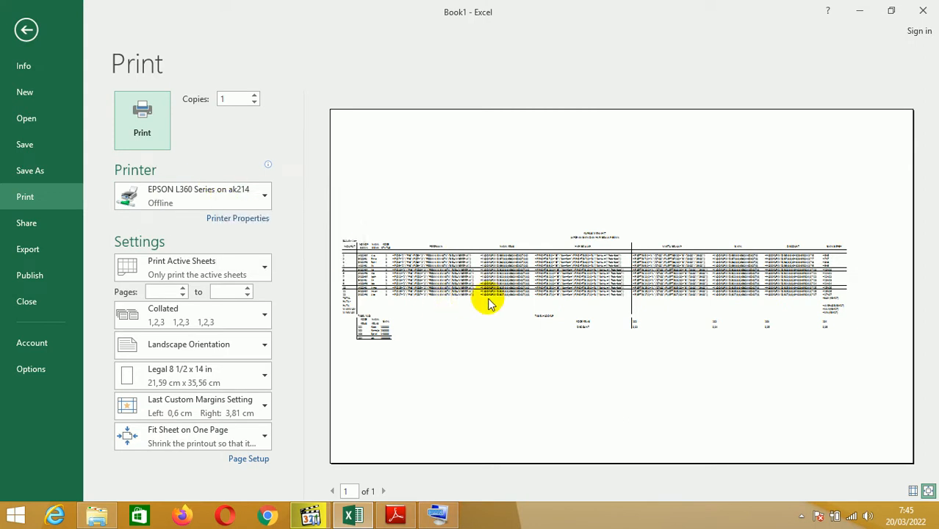
pyautogui.press('Escape')
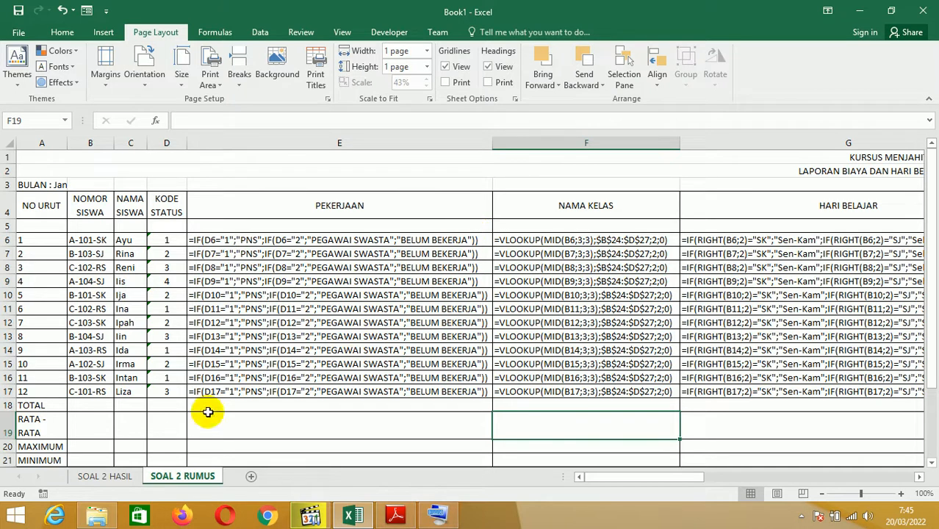
# Open the SOAL 2 HASIL sheet, review the Soal 2 table and instructions in the exam PDF in Adobe Reader, and return to Excel
pyautogui.click(119, 477)
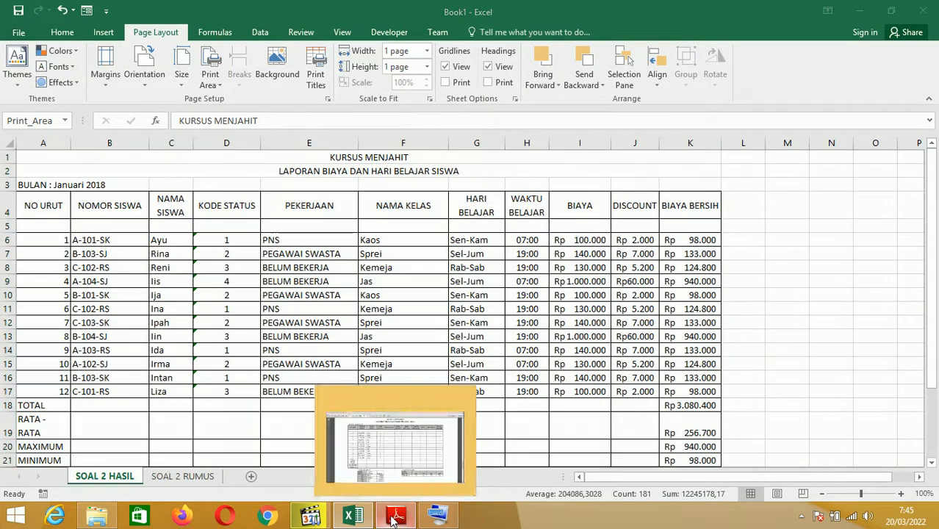
pyautogui.click(394, 514)
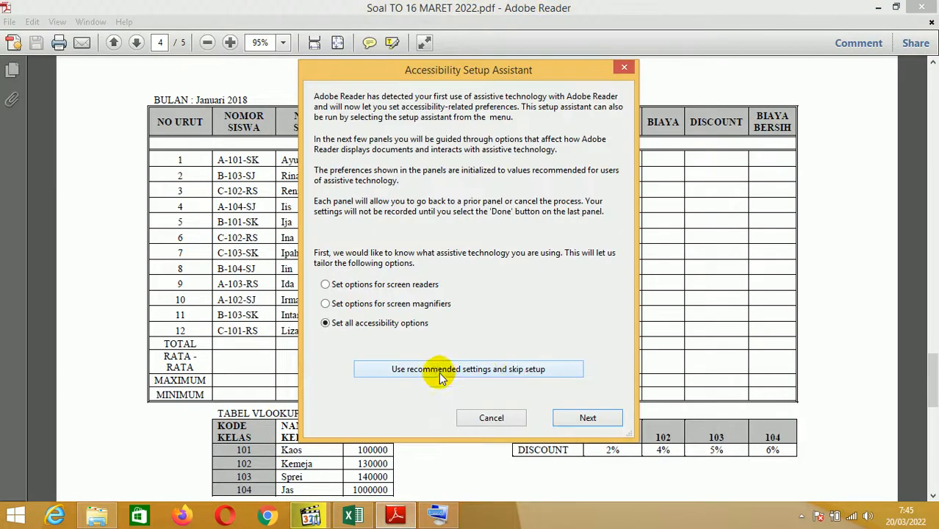
pyautogui.click(492, 418)
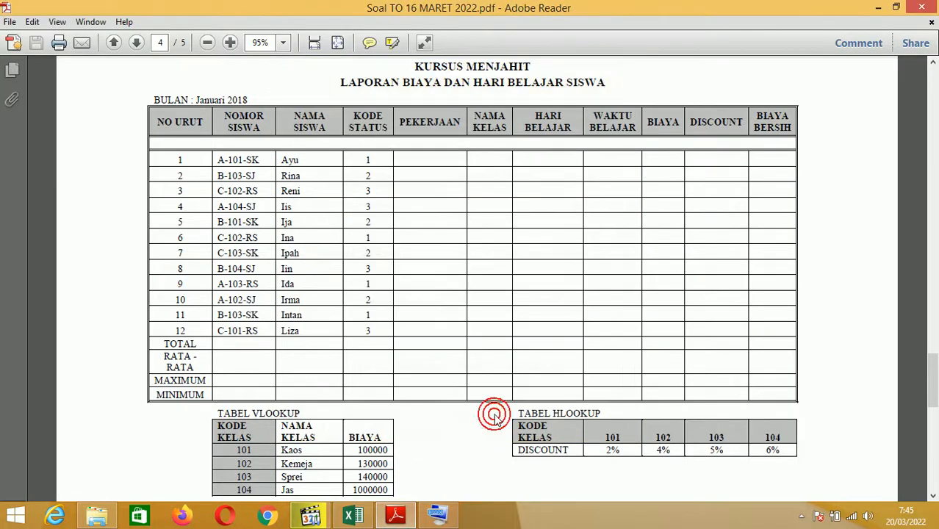
pyautogui.scroll(-12, 446, 384)
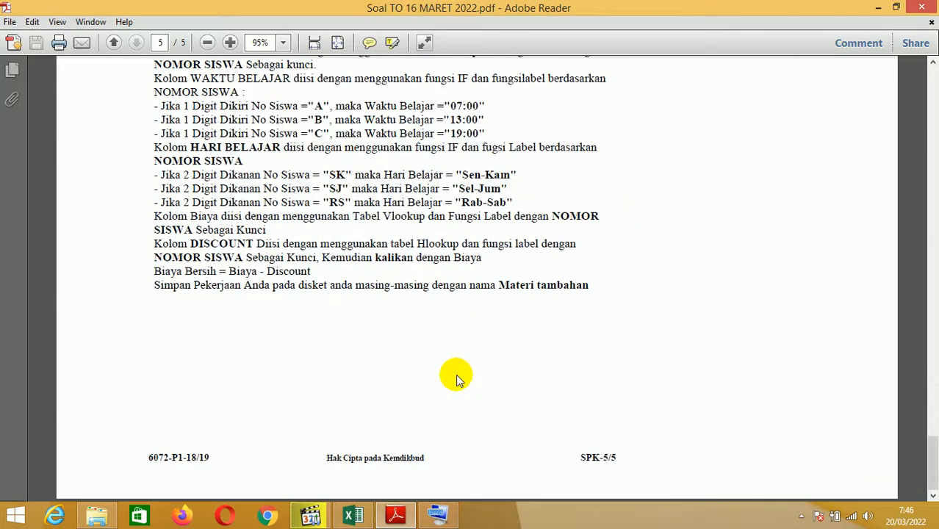
pyautogui.scroll(12, 454, 373)
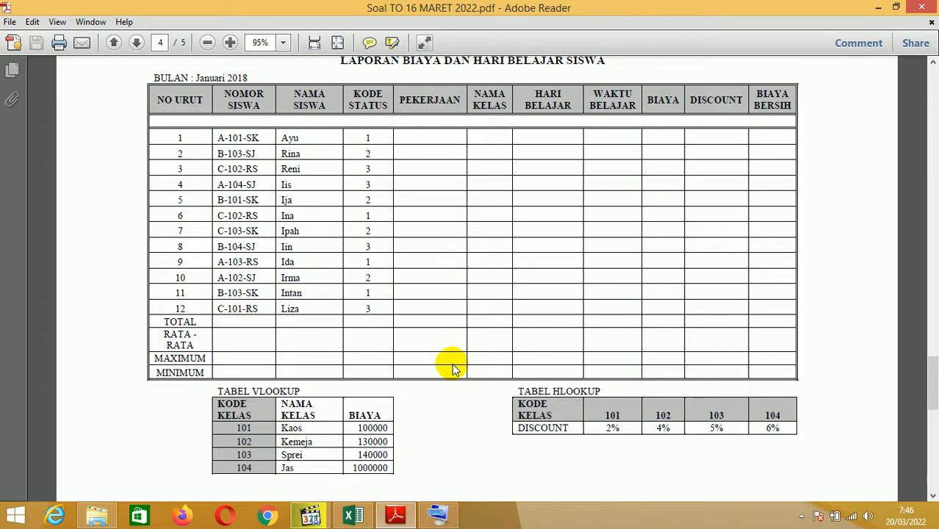
pyautogui.scroll(2, 453, 369)
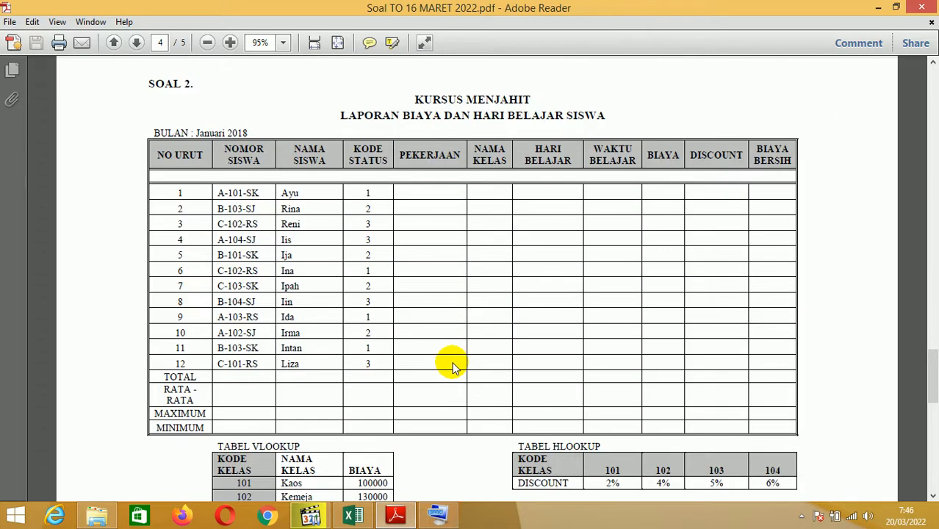
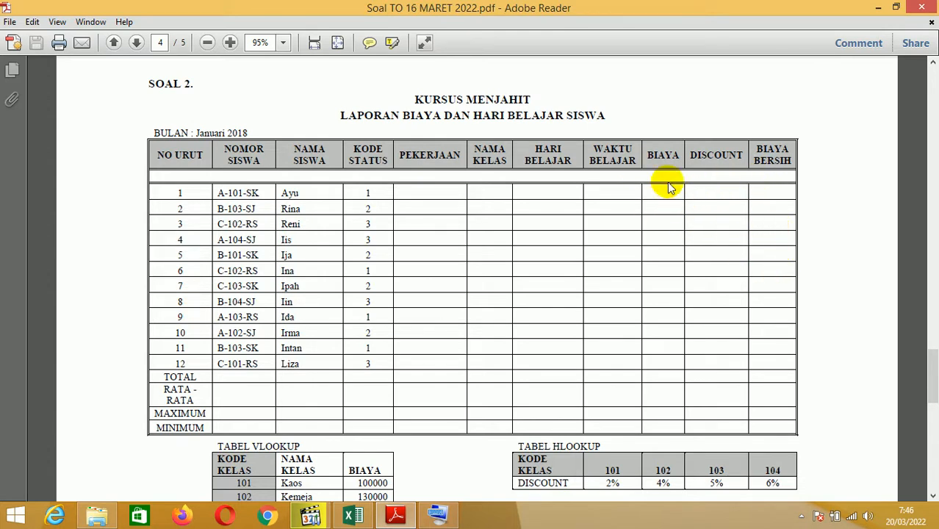
pyautogui.click(353, 515)
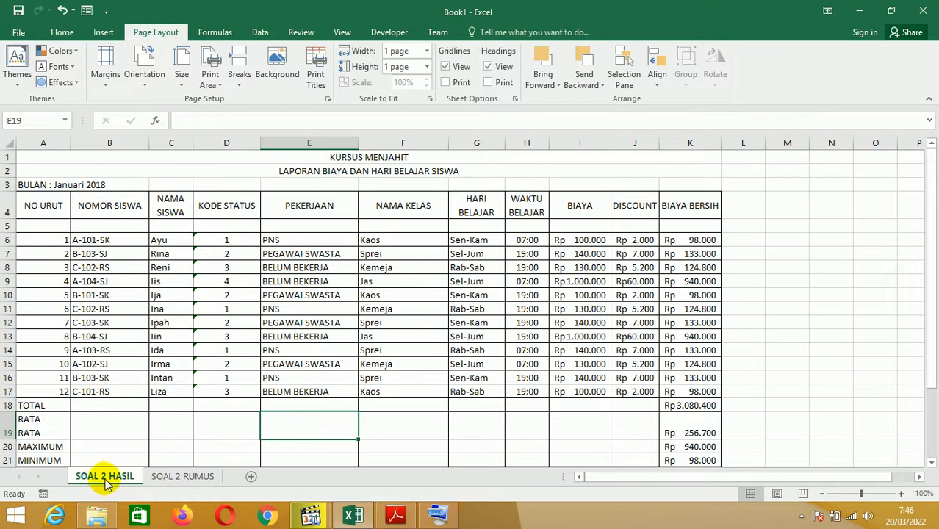
# Create a copy of the SOAL 2 HASIL sheet and place it after SOAL 2 RUMUS
pyautogui.click(383, 336)
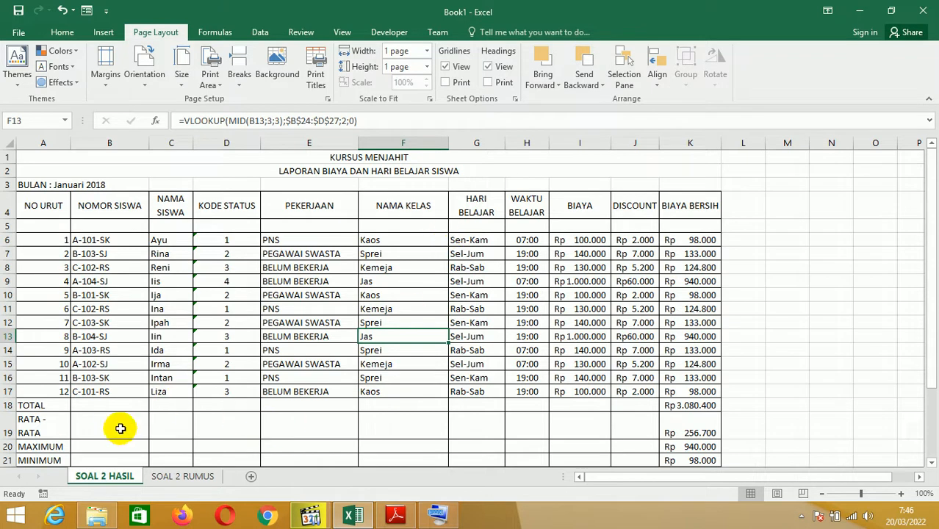
pyautogui.rightClick(107, 479)
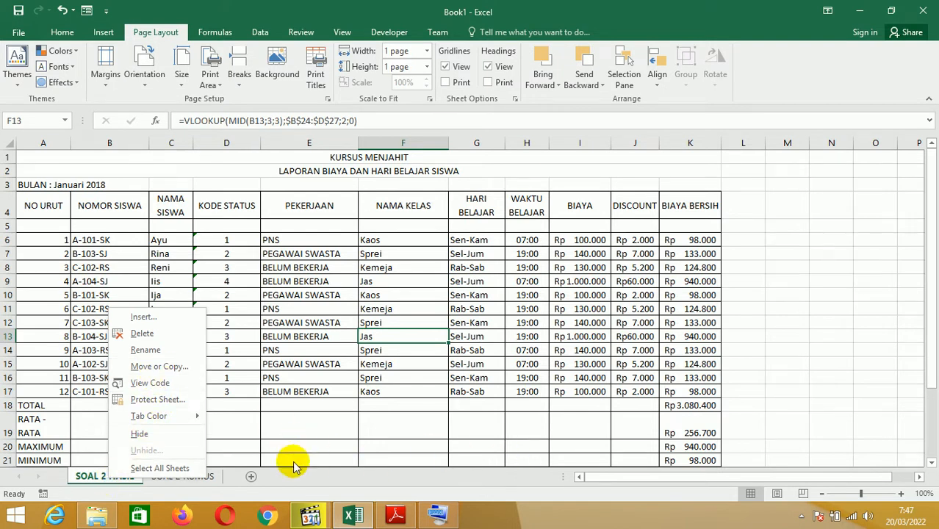
pyautogui.click(163, 370)
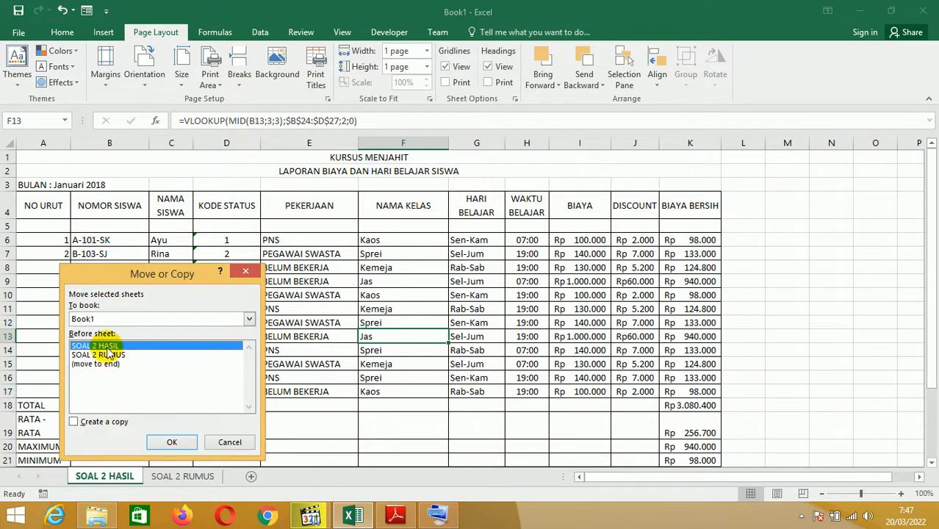
pyautogui.click(92, 422)
pyautogui.click(166, 445)
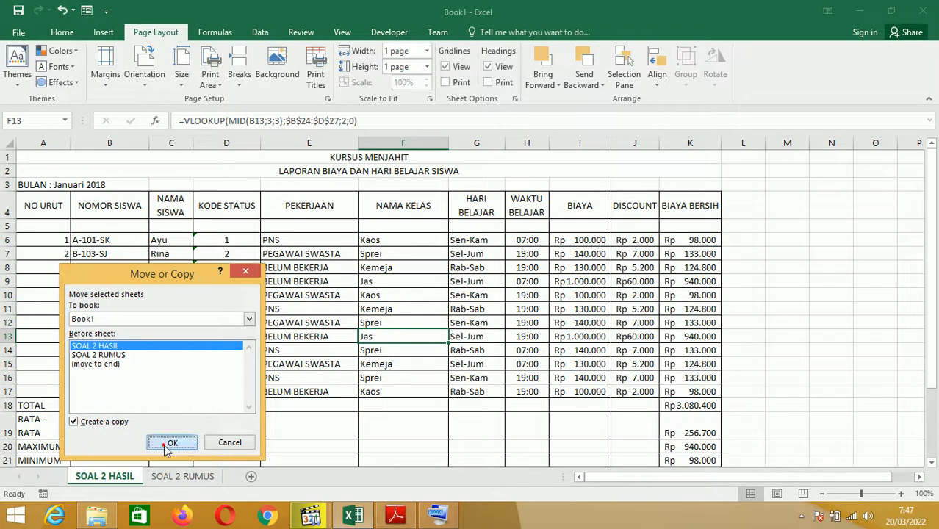
pyautogui.moveTo(133, 477); pyautogui.dragTo(310, 477)
# Rename the copied sheet as SOAL 2 DATA GRAFIK
pyautogui.rightClick(261, 481)
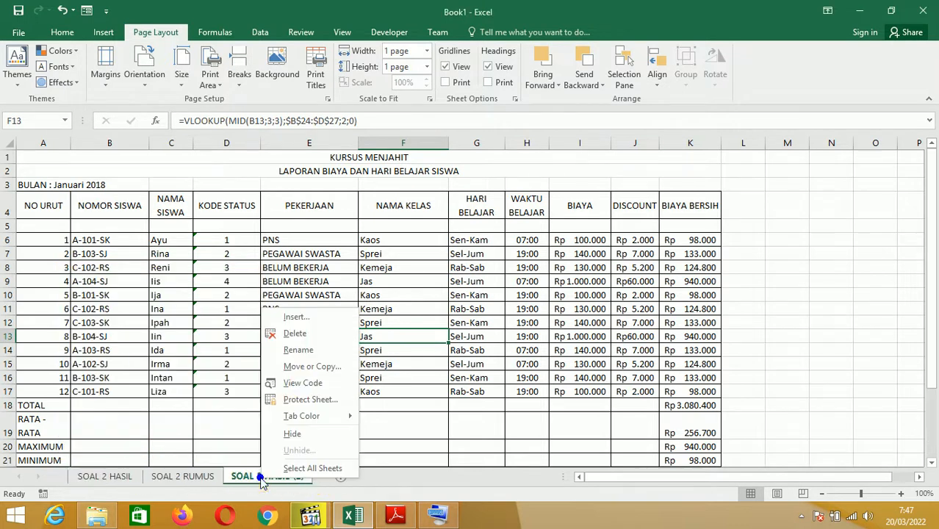
pyautogui.click(299, 349)
pyautogui.click(271, 479)
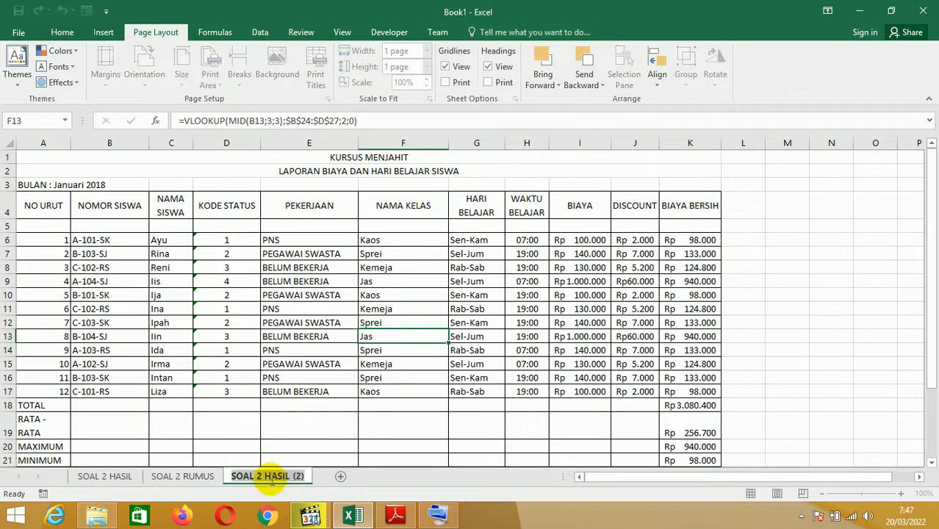
pyautogui.moveTo(261, 477); pyautogui.dragTo(305, 476)
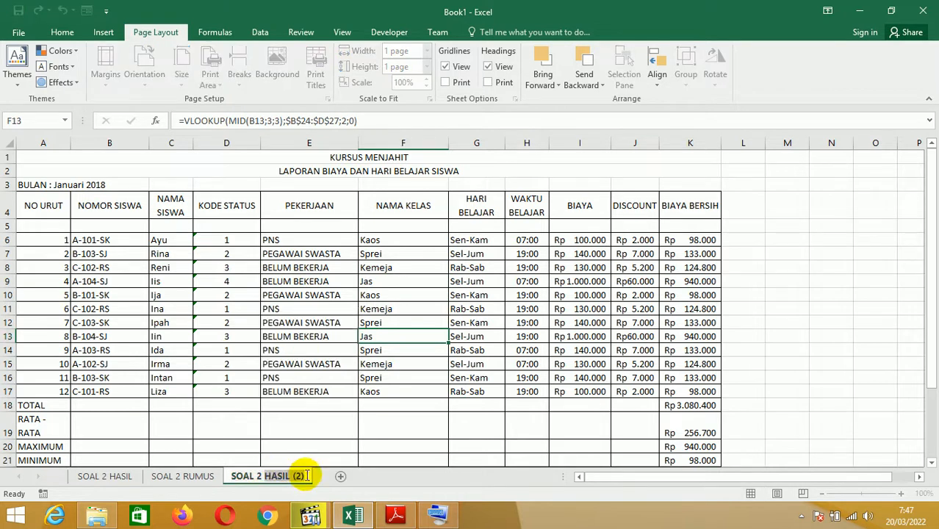
pyautogui.write('DAT')
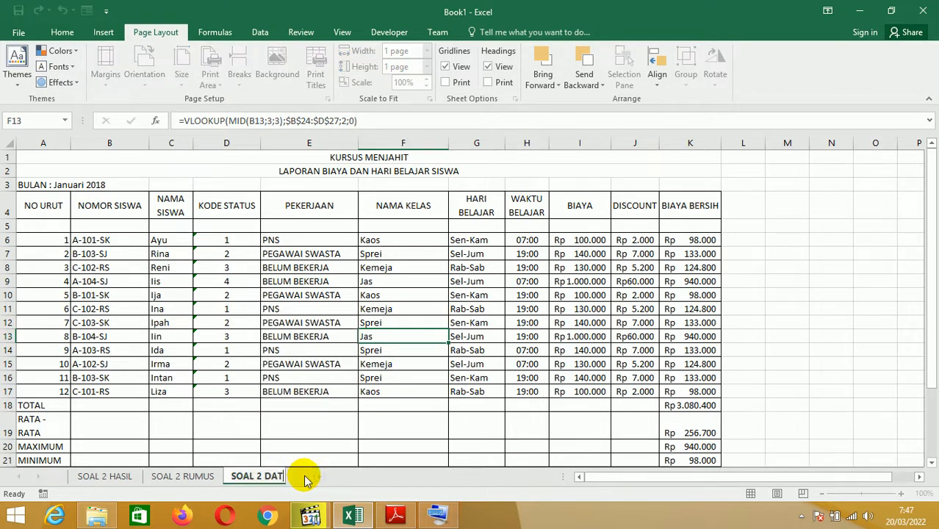
pyautogui.write('A GRAFIK')
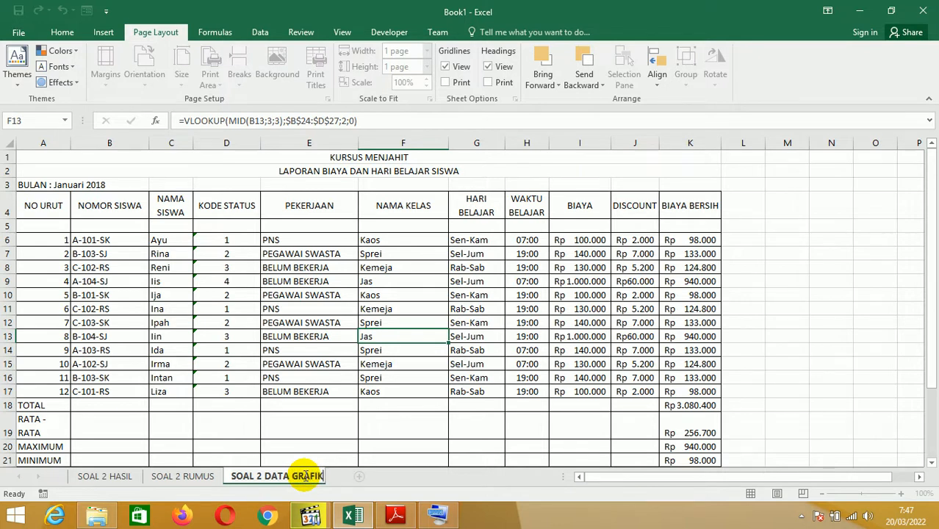
pyautogui.press('Return')
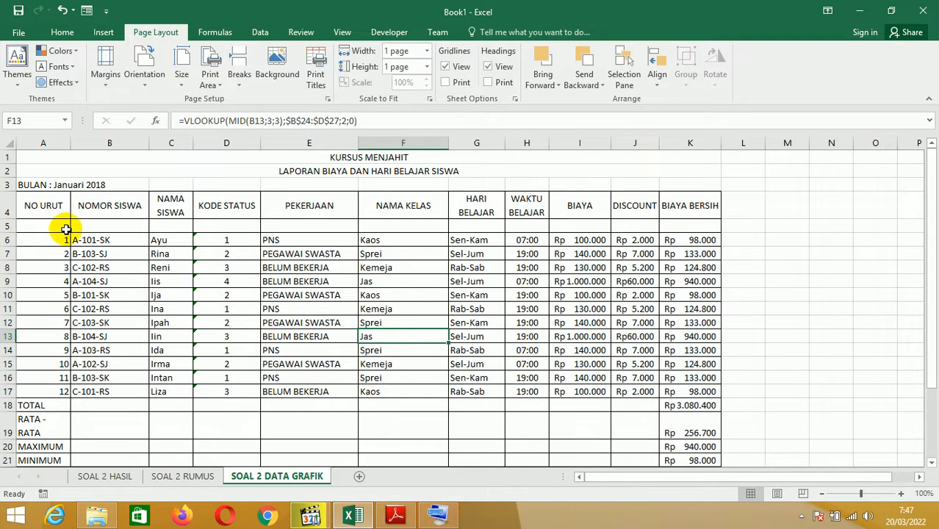
# Delete the blank row 5 between the table headings and the first student on the SOAL 2 DATA GRAFIK sheet
pyautogui.rightClick(5, 225)
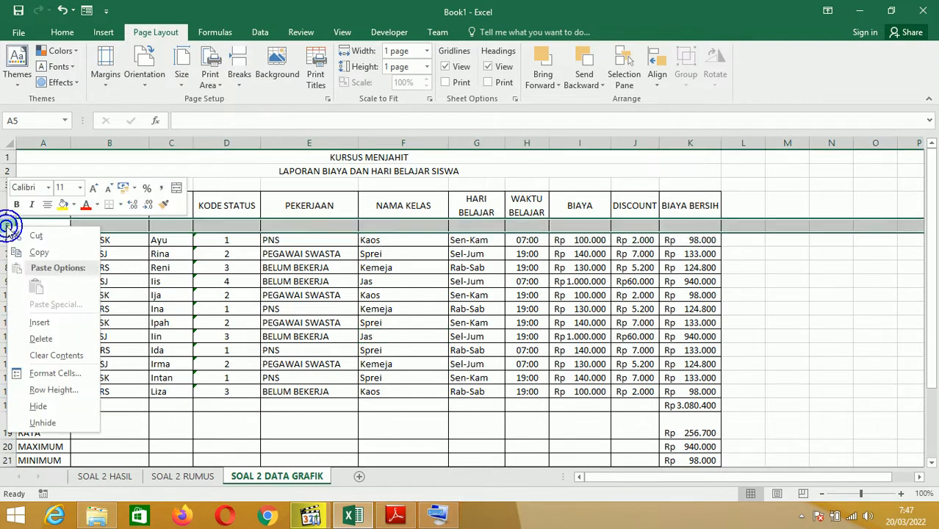
pyautogui.click(35, 340)
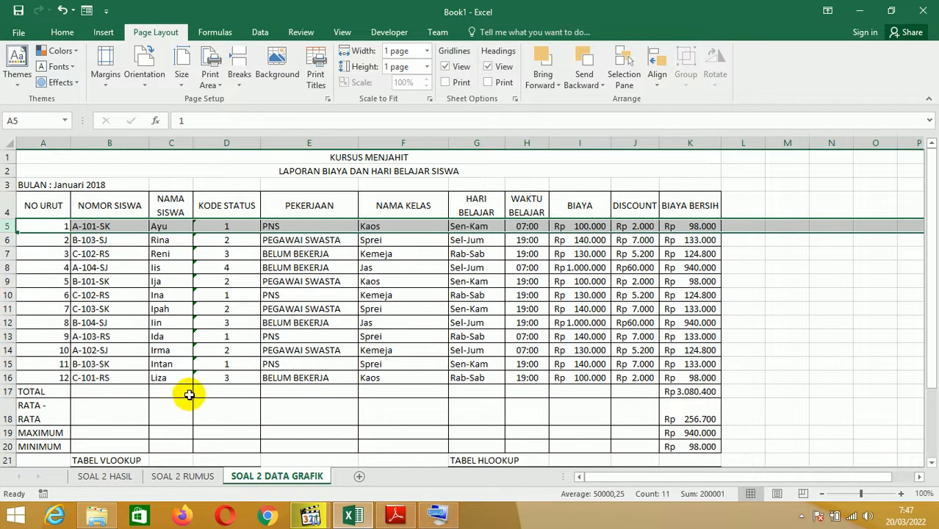
pyautogui.click(345, 391)
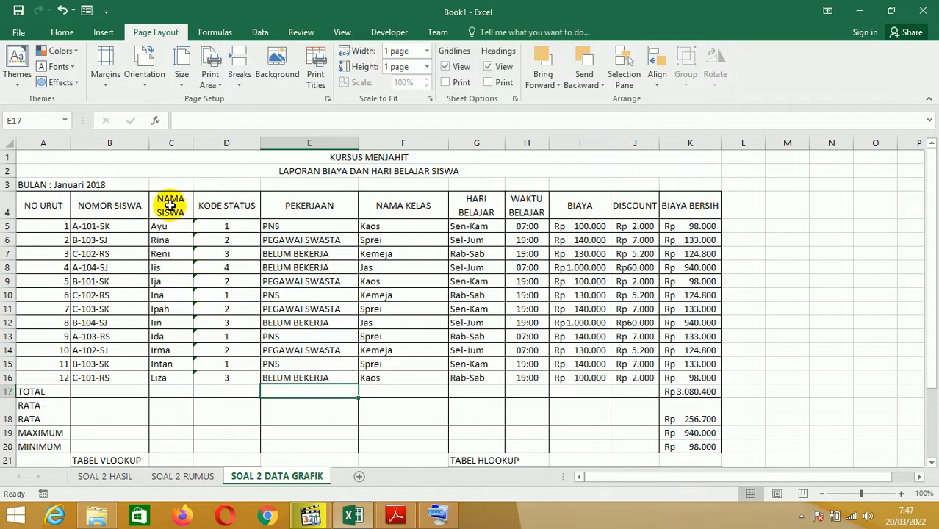
# Insert a 2-D clustered column chart from the NAMA SISWA data C4:C16 and the BIAYA, DISCOUNT and BIAYA BERSIH data I4:K16
pyautogui.moveTo(170, 206); pyautogui.dragTo(168, 378)
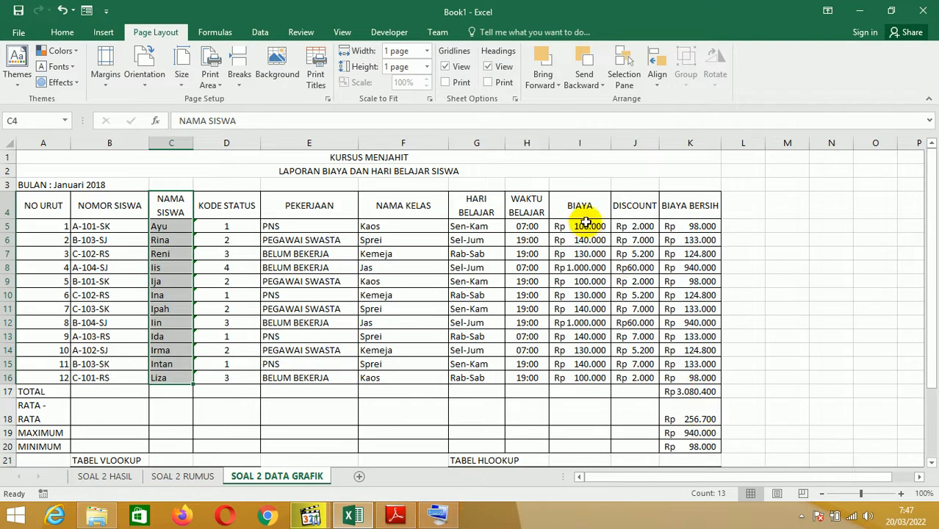
pyautogui.keyDown('ctrl'); pyautogui.moveTo(579, 206); pyautogui.dragTo(694, 380); pyautogui.keyUp('ctrl')
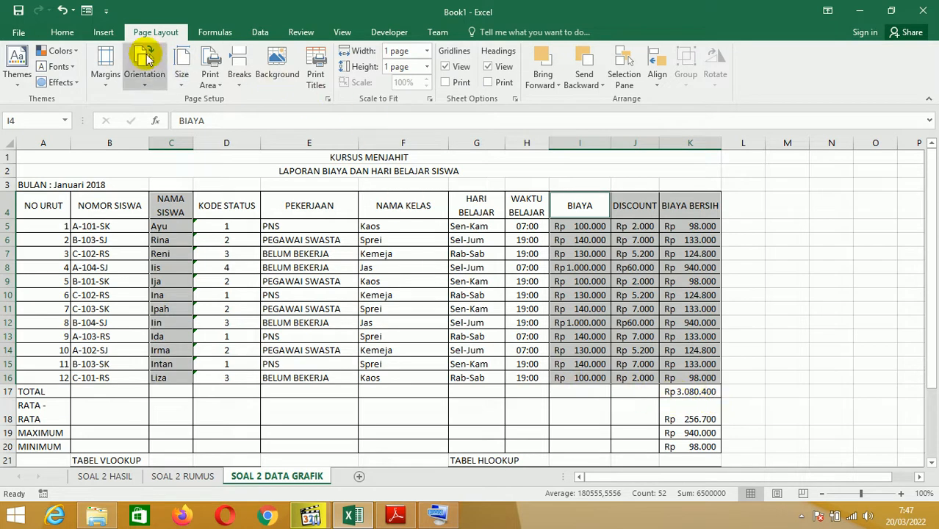
pyautogui.click(103, 33)
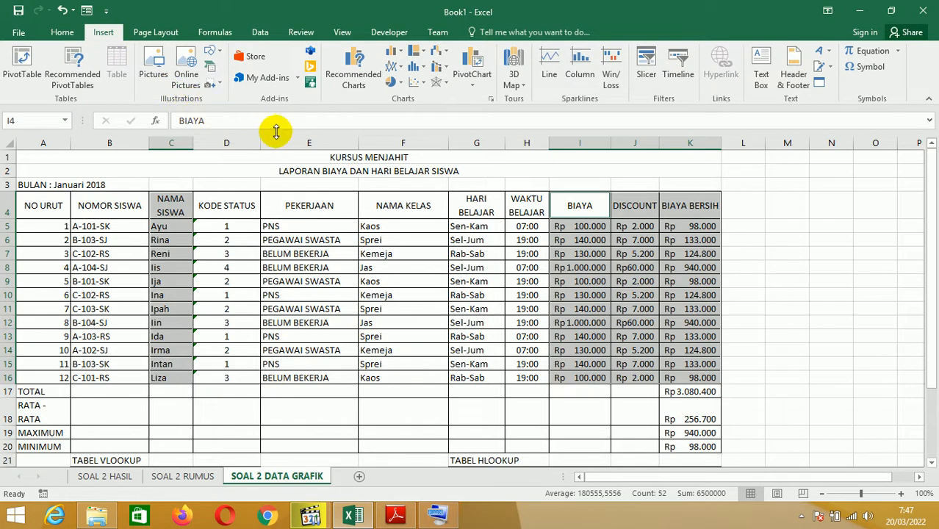
pyautogui.click(400, 57)
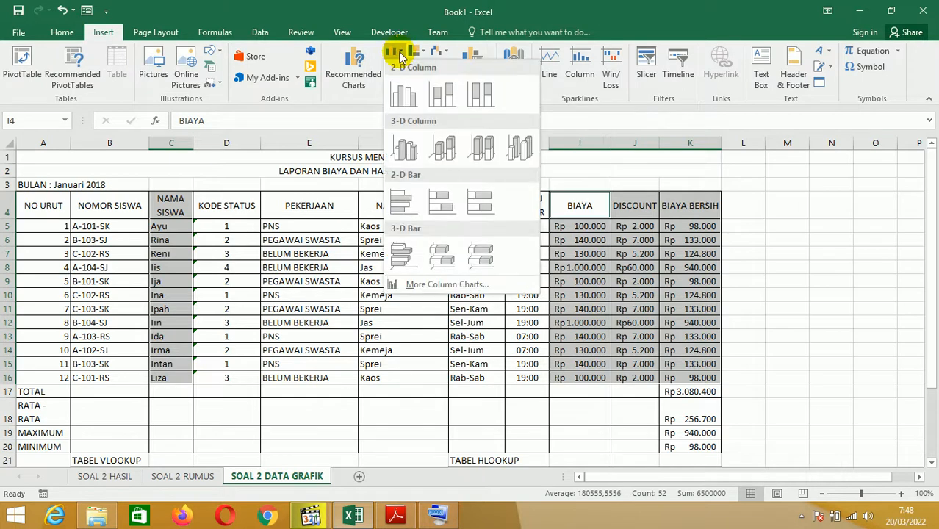
pyautogui.click(402, 95)
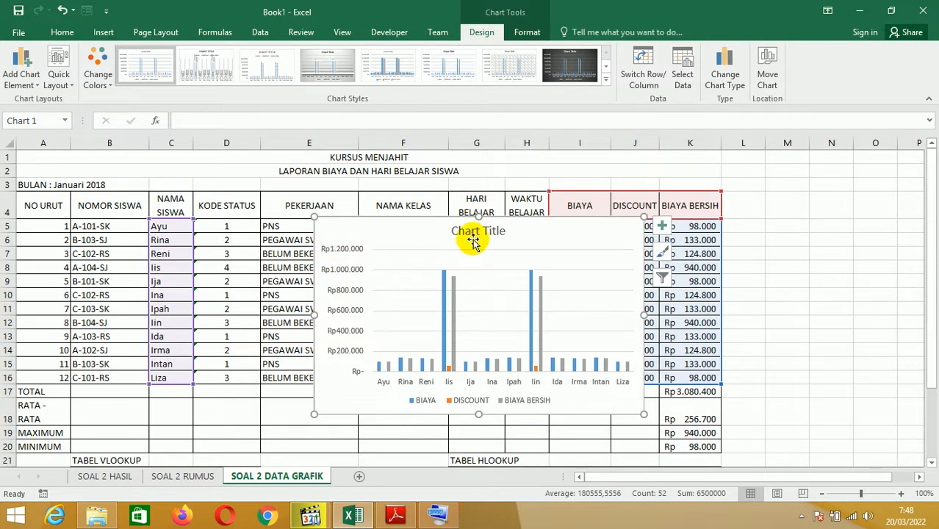
# Move the column chart to a new chart sheet named GRAFIK SOAL2
pyautogui.click(771, 83)
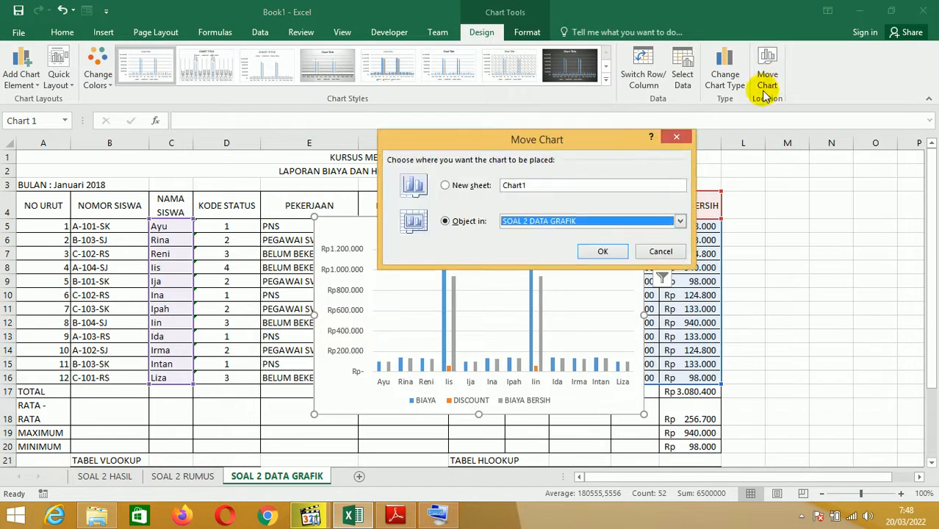
pyautogui.click(446, 186)
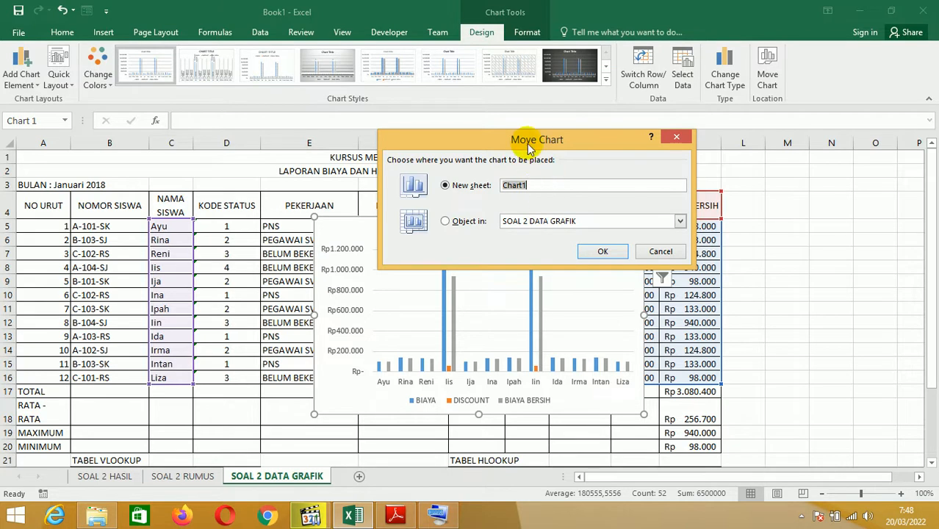
pyautogui.moveTo(529, 146); pyautogui.dragTo(612, 162)
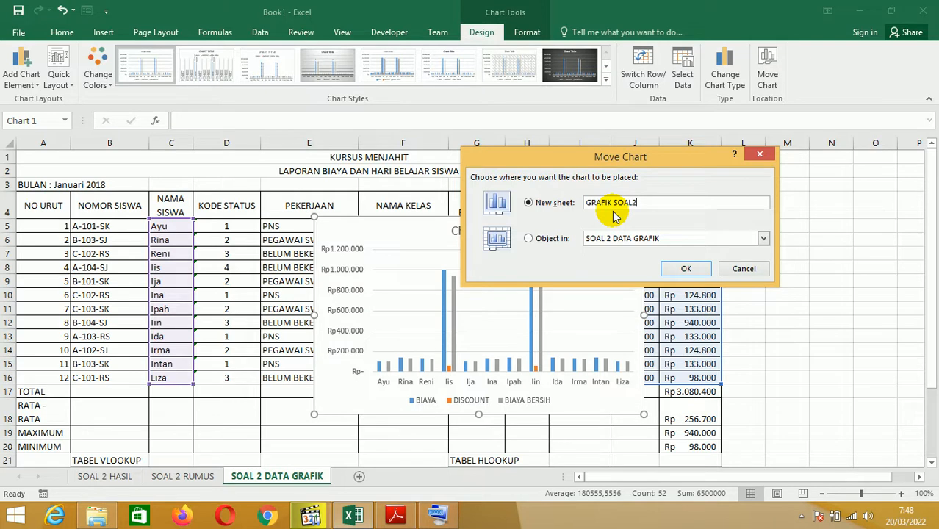
pyautogui.click(690, 270)
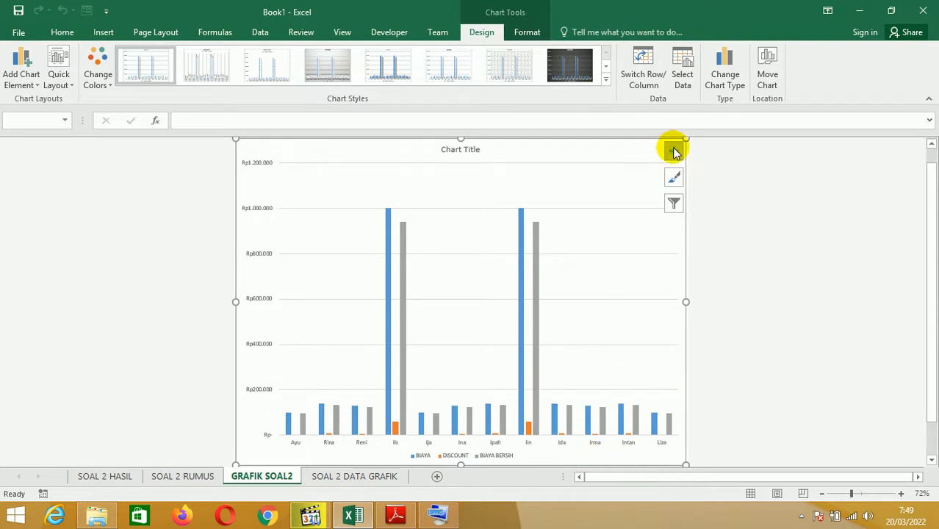
# Add axis titles to both axes of the chart on the GRAFIK SOAL2 sheet
pyautogui.click(811, 285)
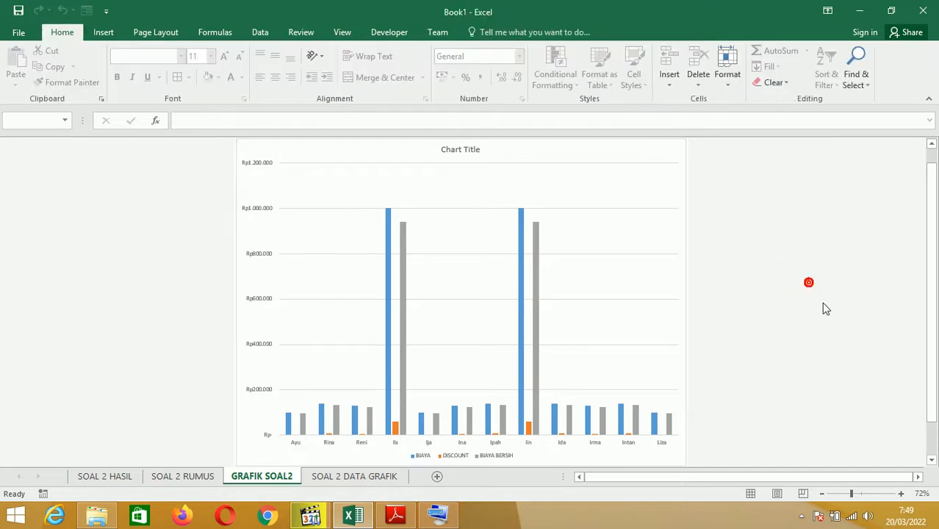
pyautogui.click(684, 146)
pyautogui.click(797, 353)
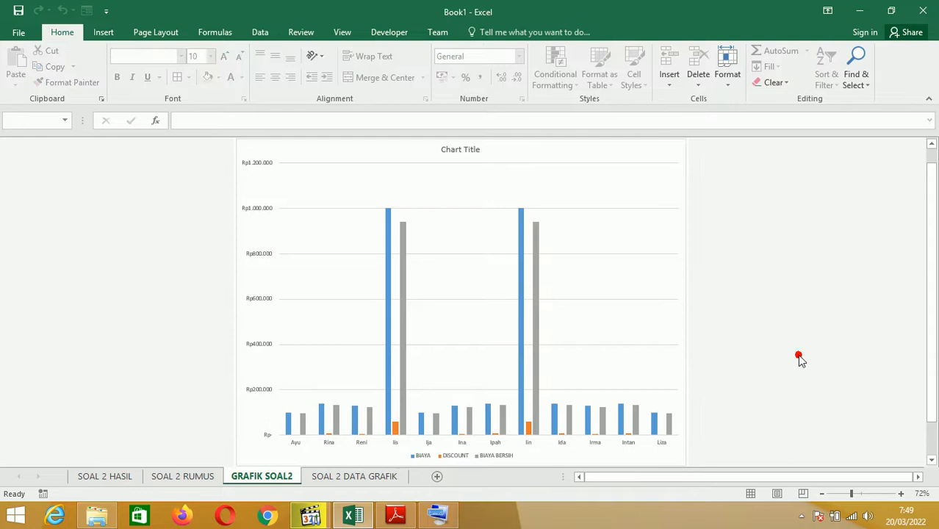
pyautogui.click(676, 151)
pyautogui.click(674, 154)
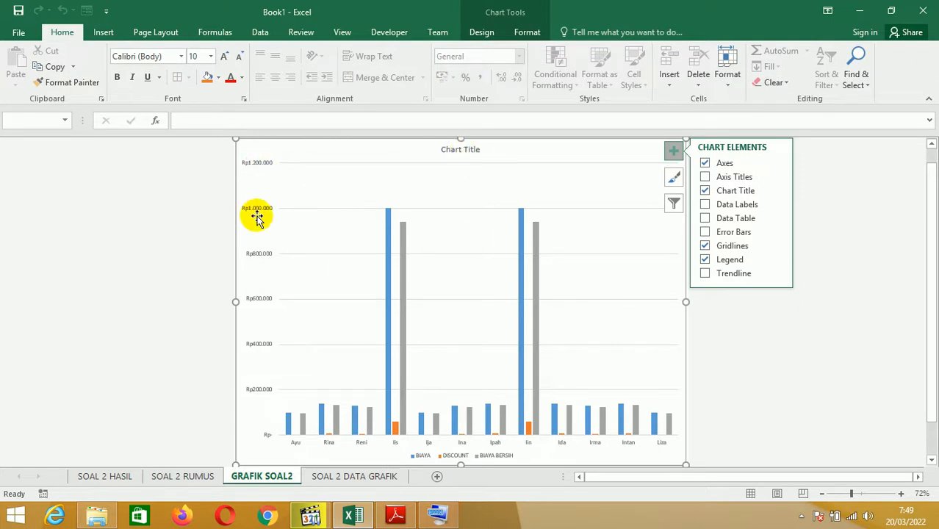
pyautogui.click(705, 177)
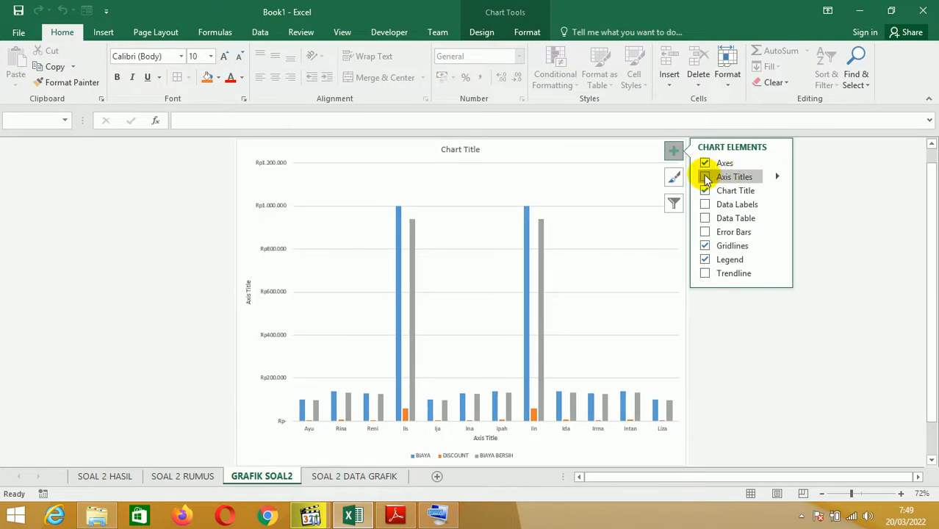
pyautogui.click(705, 177)
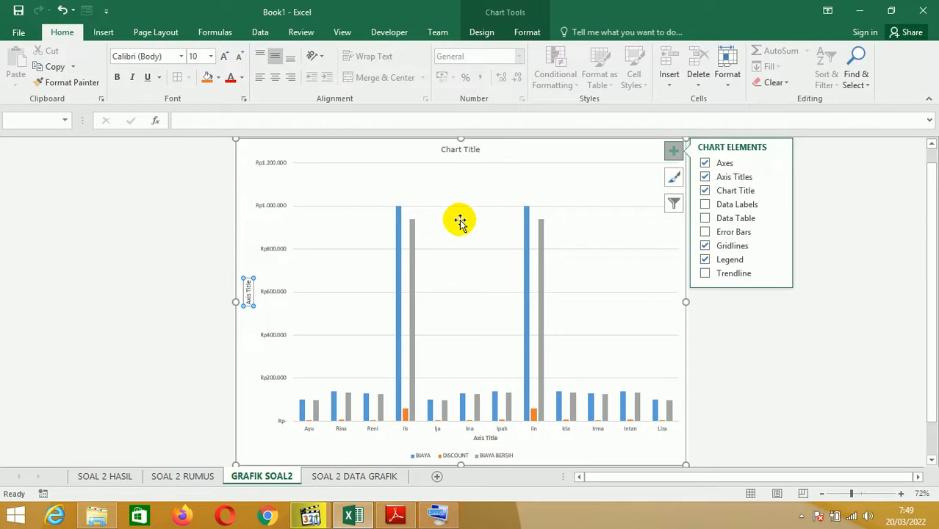
# Check the SOAL 2 report heading in the Adobe Reader PDF, and replace the chart title in Excel with "GRAFIK LAPORAN BIAYA"
pyautogui.click(463, 150)
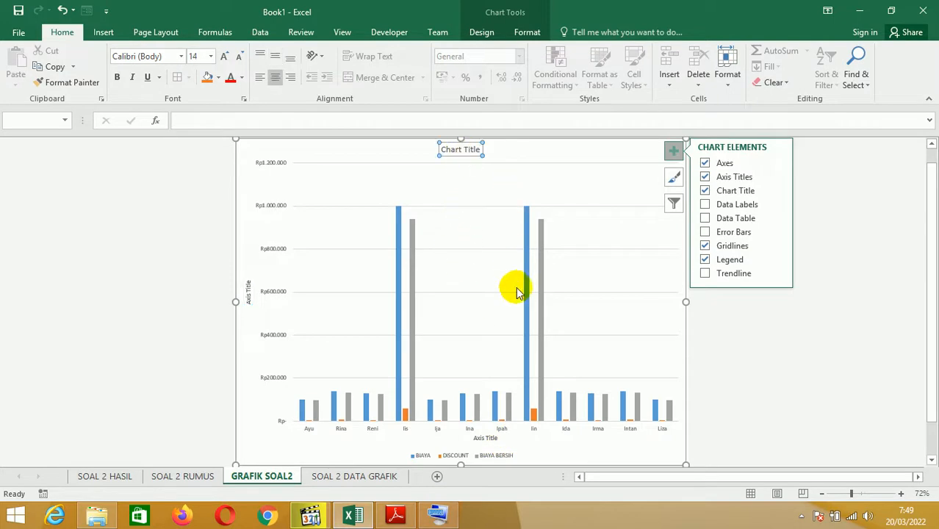
pyautogui.click(394, 515)
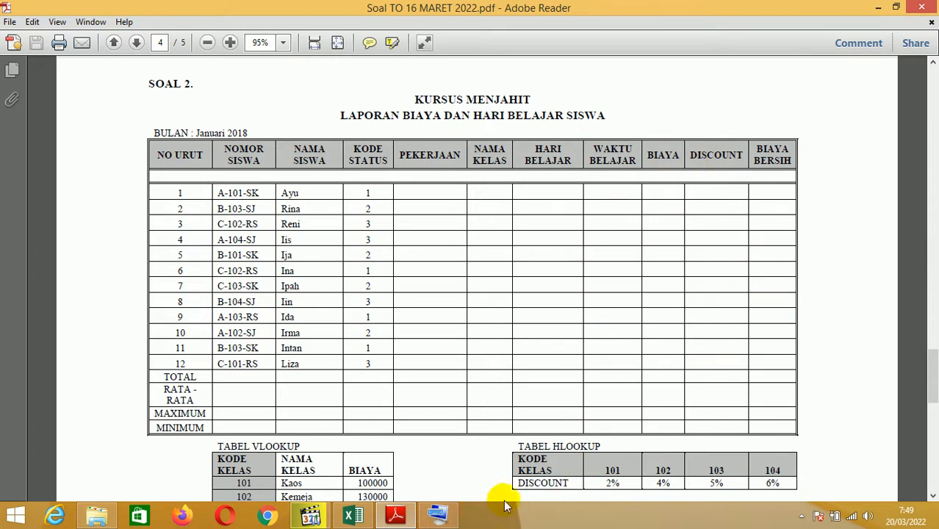
pyautogui.click(354, 515)
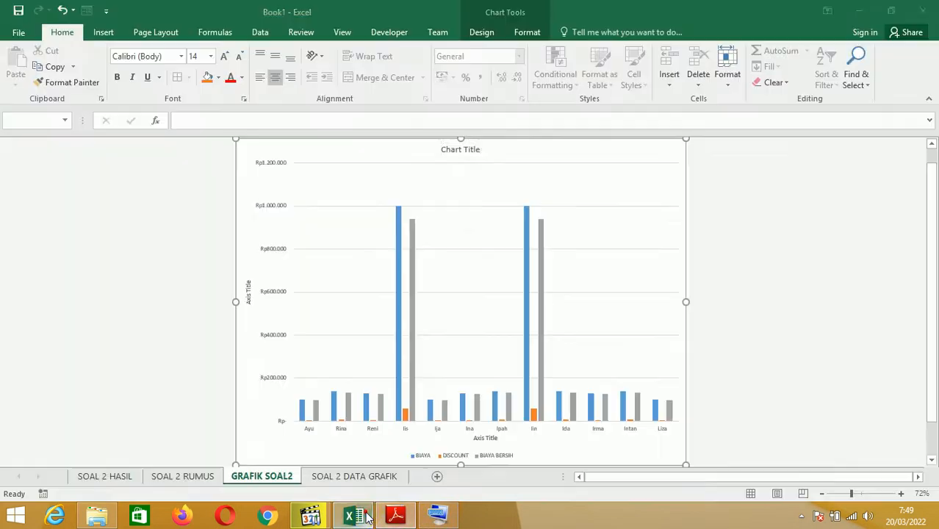
pyautogui.click(461, 149)
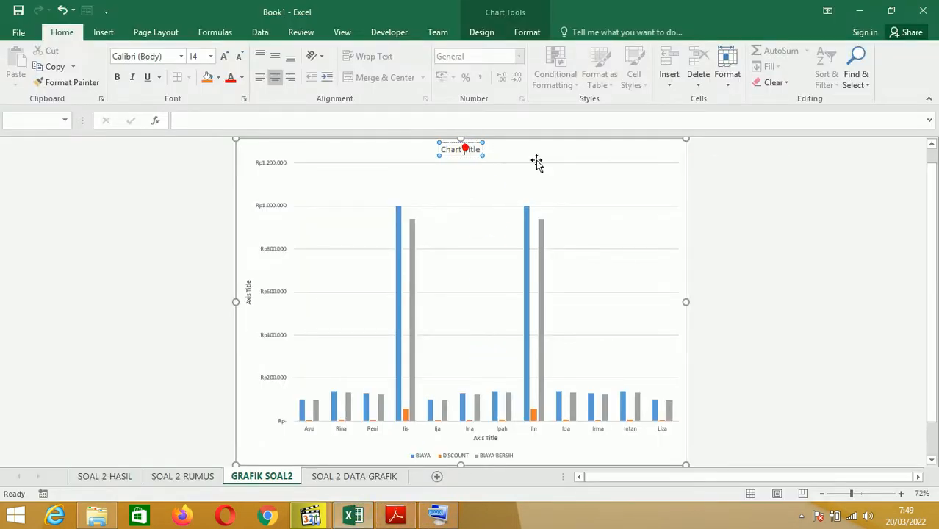
pyautogui.press('Left')
pyautogui.press('Left')
pyautogui.press('Left')
pyautogui.press('Left')
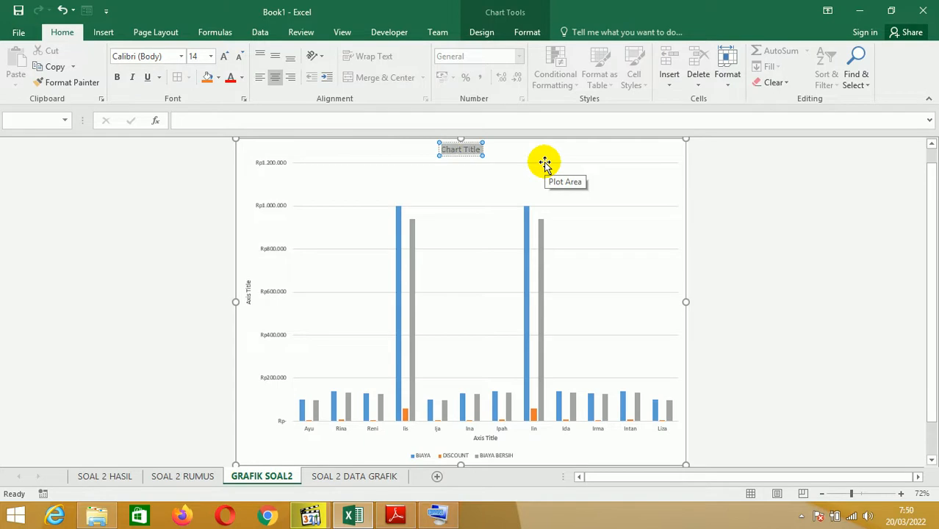
pyautogui.write('GRAFIK L')
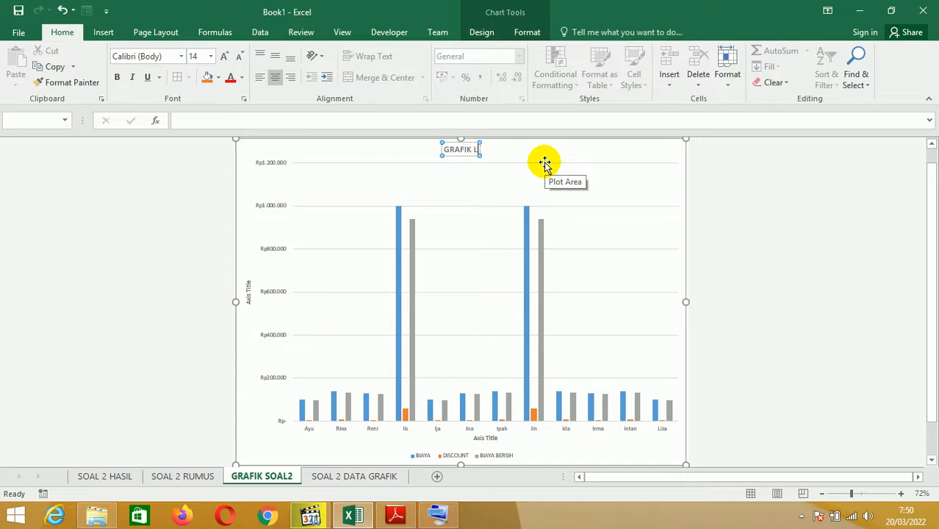
pyautogui.write('APORAN')
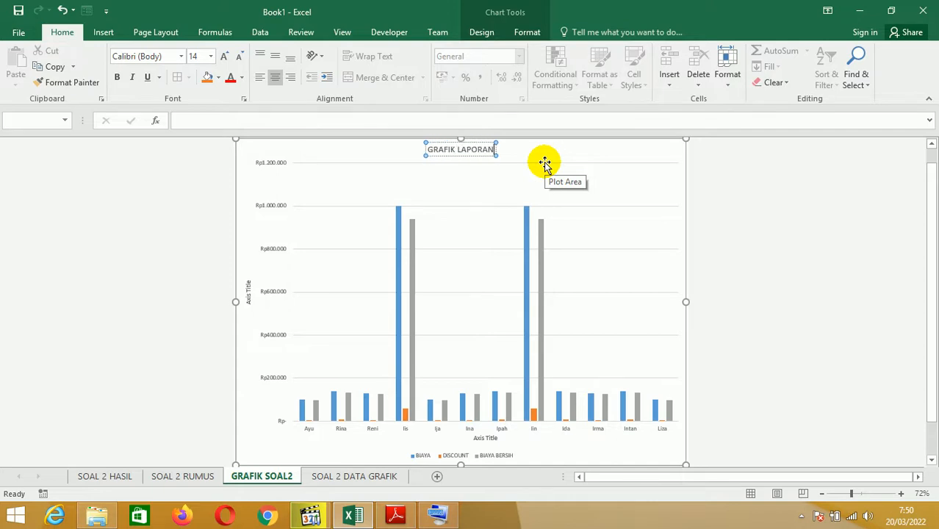
pyautogui.write(' BIAYA')
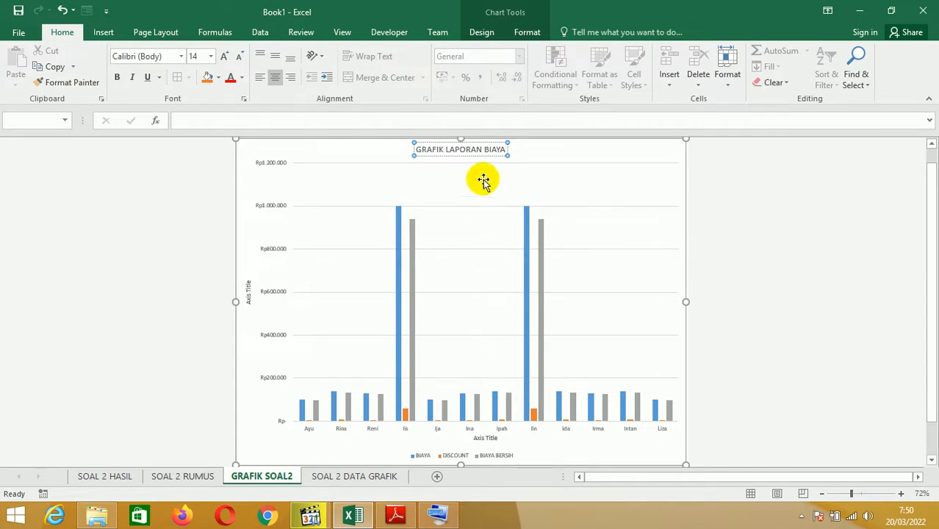
# Remove the word "LAPORAN" from the chart title
pyautogui.moveTo(445, 148); pyautogui.dragTo(465, 147)
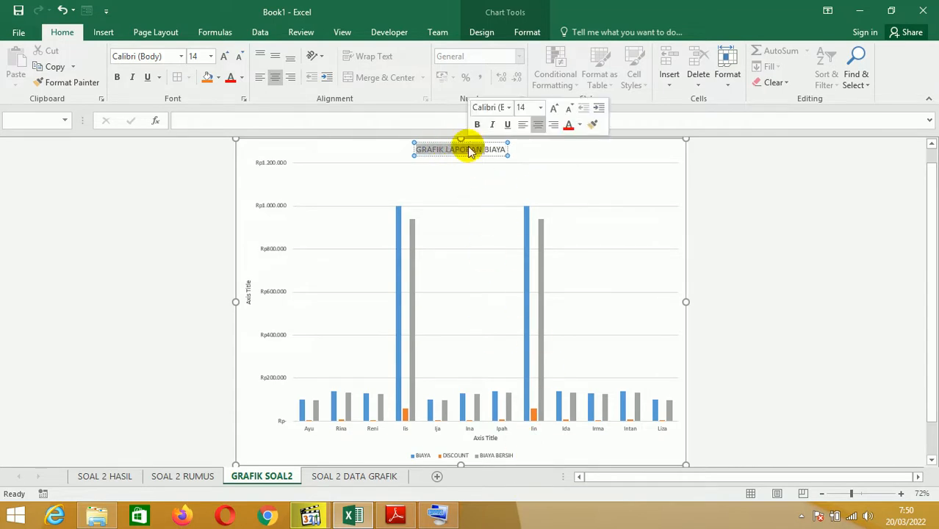
pyautogui.click(480, 146)
pyautogui.press('BackSpace')
pyautogui.press('BackSpace')
pyautogui.press('BackSpace')
pyautogui.press('BackSpace')
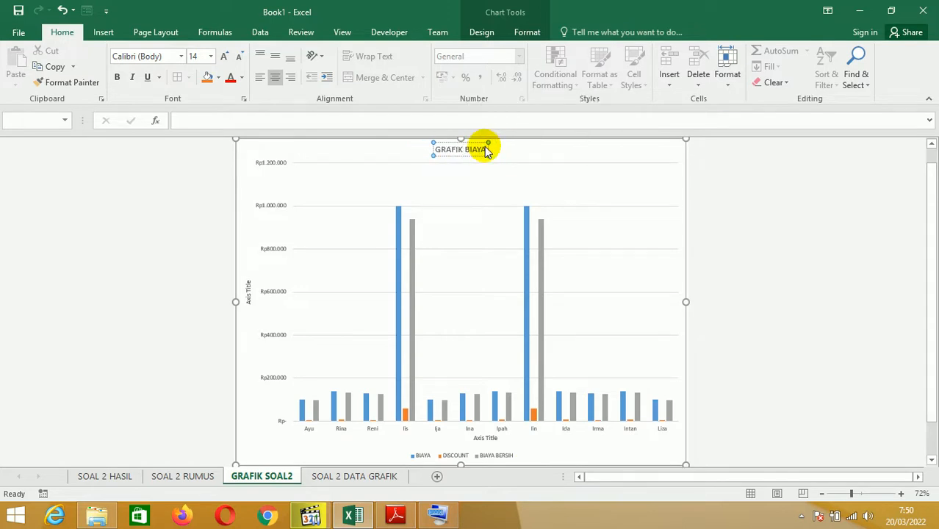
# Recheck the report heading in the Adobe Reader PDF and append "KURSUS MENJAHIT - JANUARI 2018" to the chart title in Excel
pyautogui.click(397, 517)
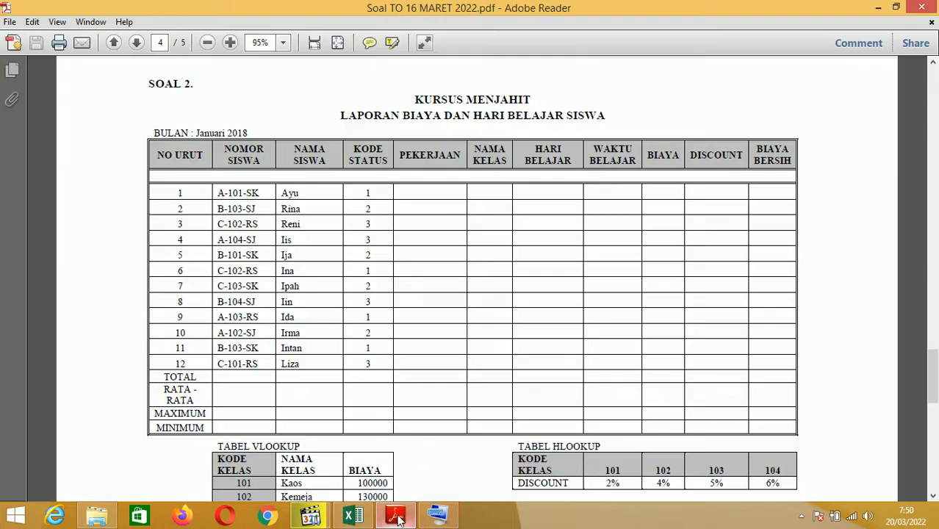
pyautogui.click(395, 517)
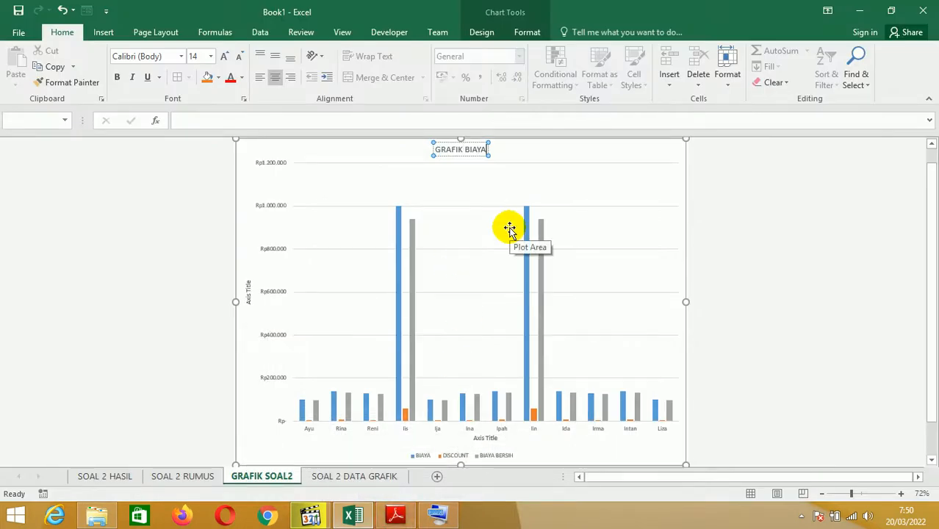
pyautogui.write('KURSU')
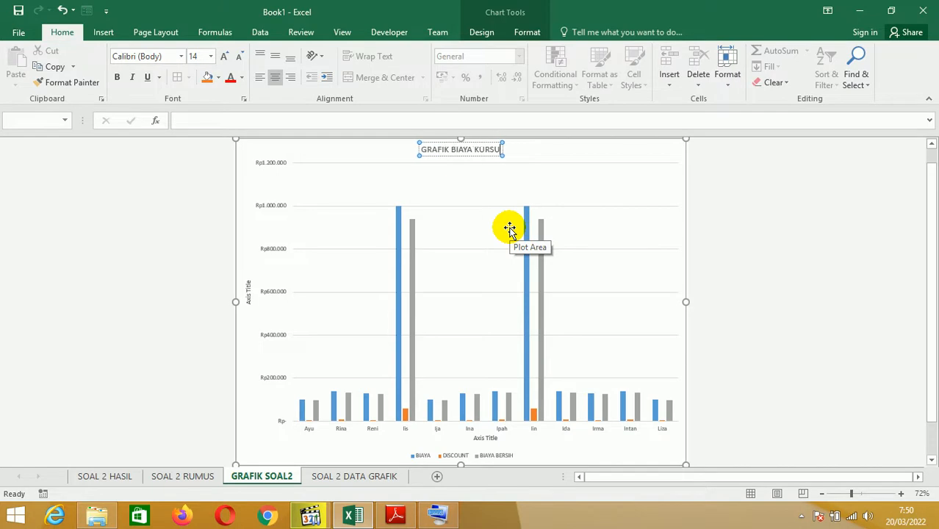
pyautogui.write('S MENJAH')
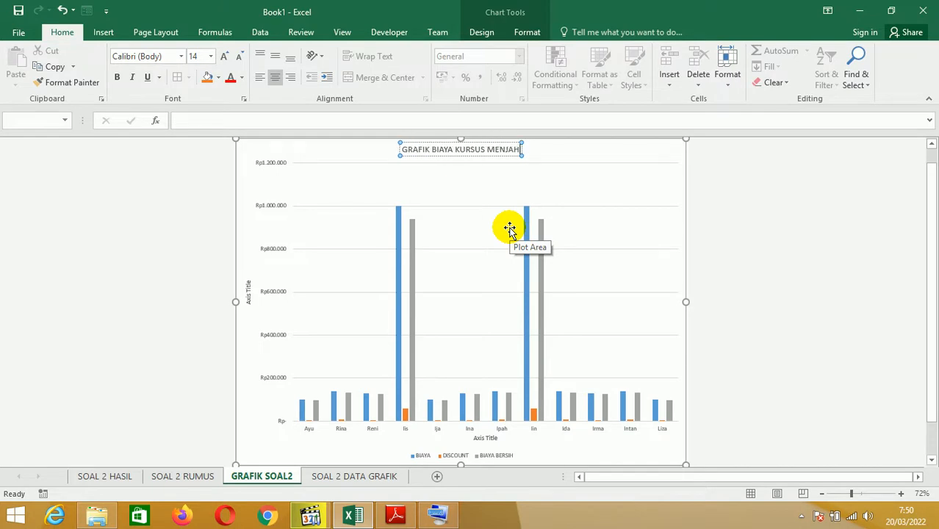
pyautogui.write('IT - JANUARI')
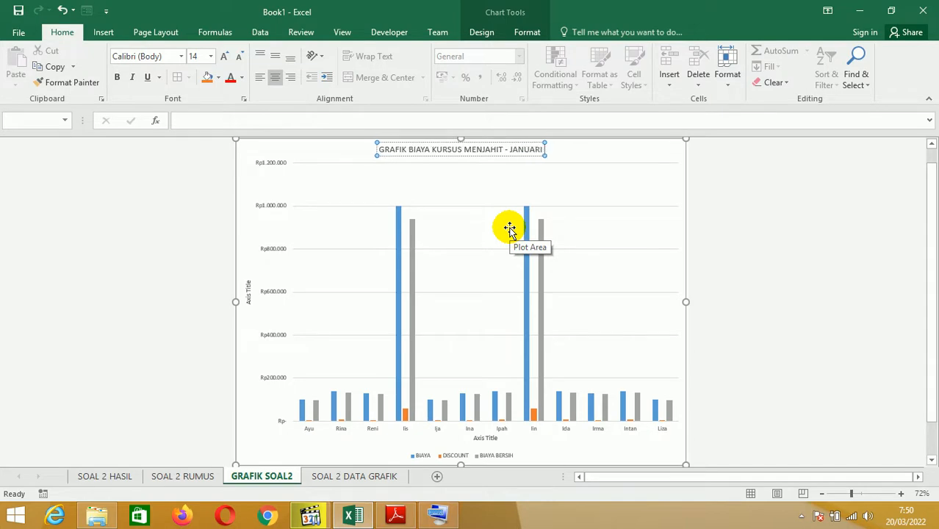
pyautogui.write(' 2018')
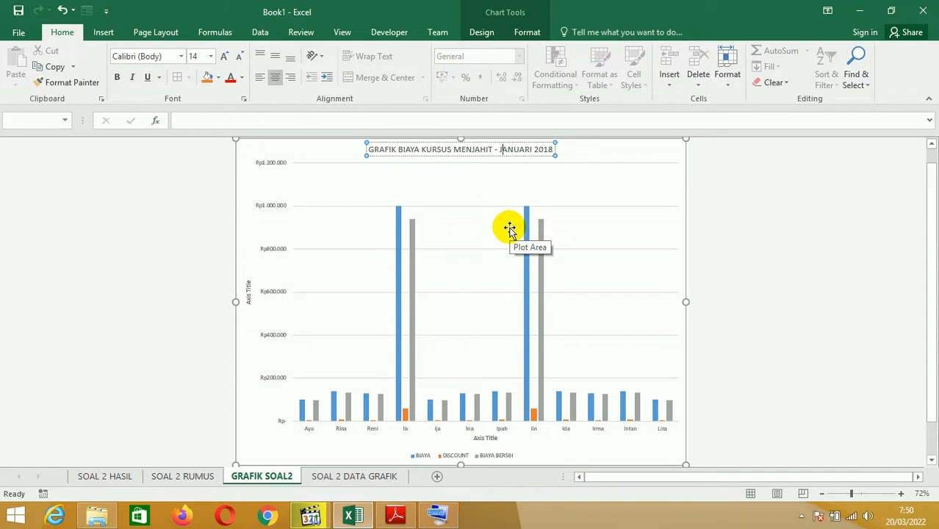
# Replace the hyphen in the chart title with a line break and start the second line with "PERIODE" before JANUARI 2018
pyautogui.press('BackSpace')
pyautogui.press('BackSpace')
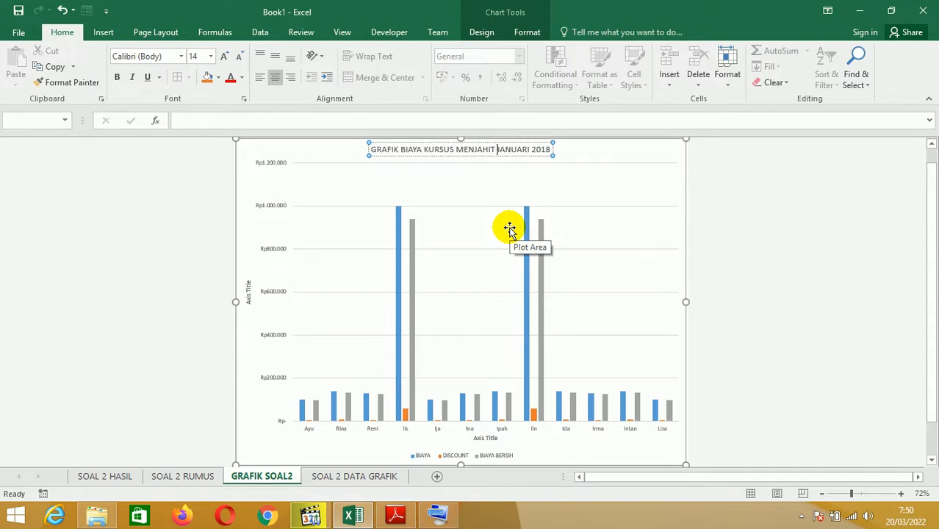
pyautogui.press('Return')
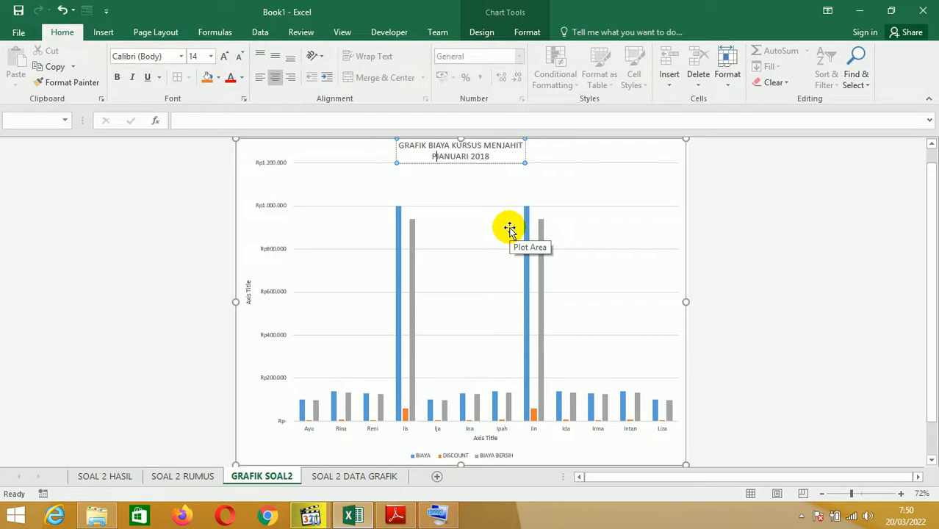
pyautogui.write('PERIODE')
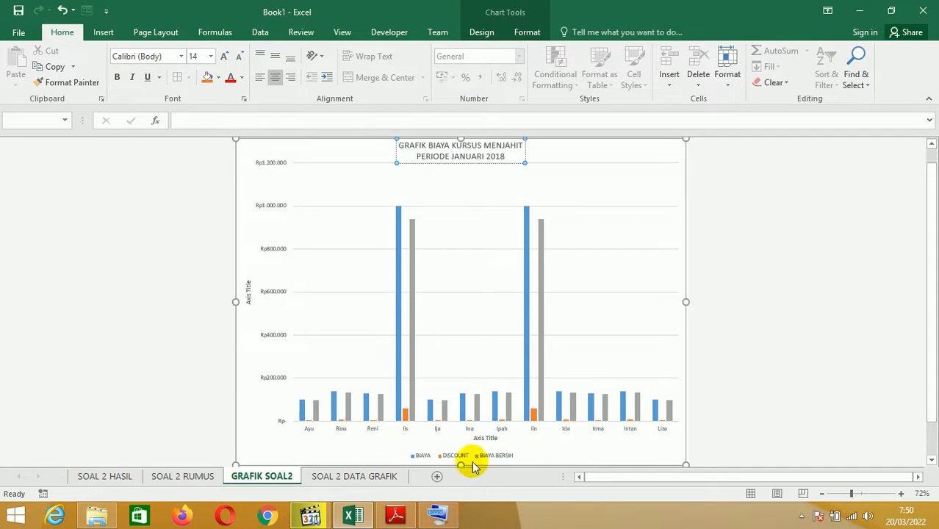
# Change the horizontal axis title of the chart to "NAMA SISWA"
pyautogui.click(488, 440)
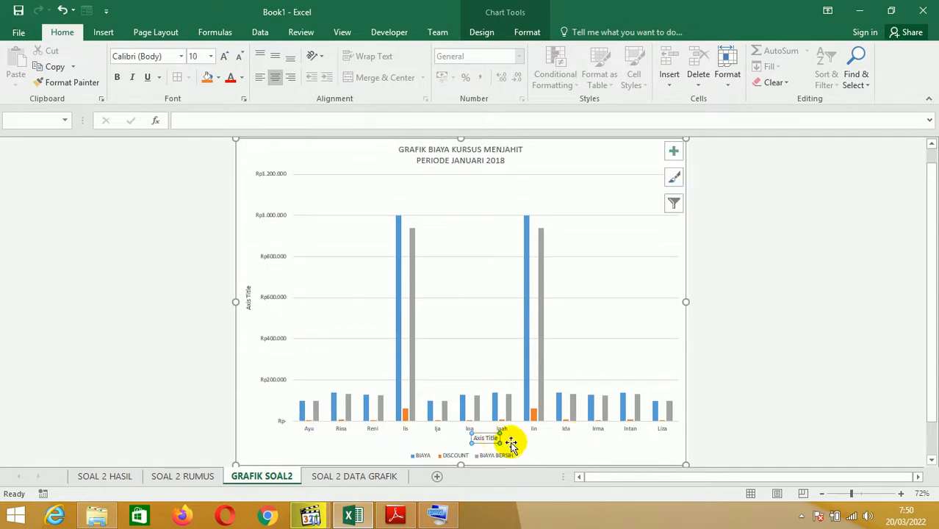
pyautogui.click(480, 436)
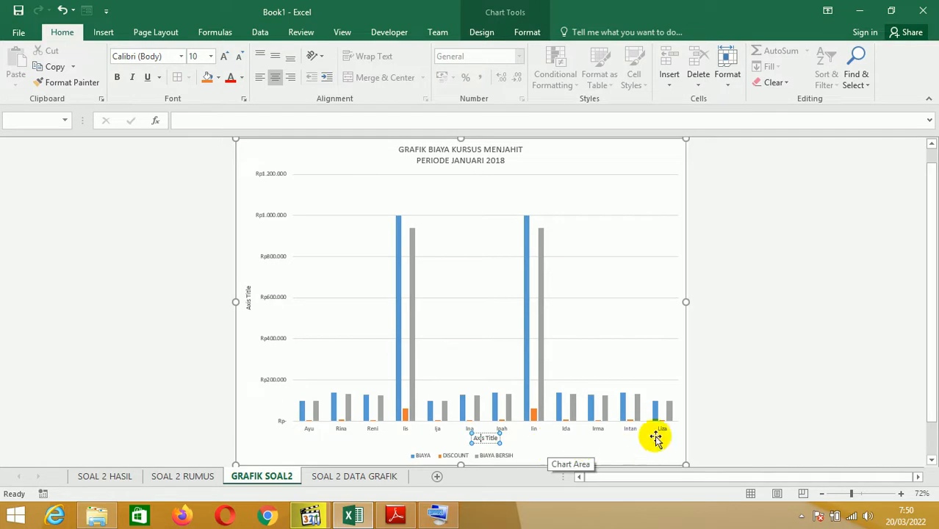
pyautogui.click(902, 492)
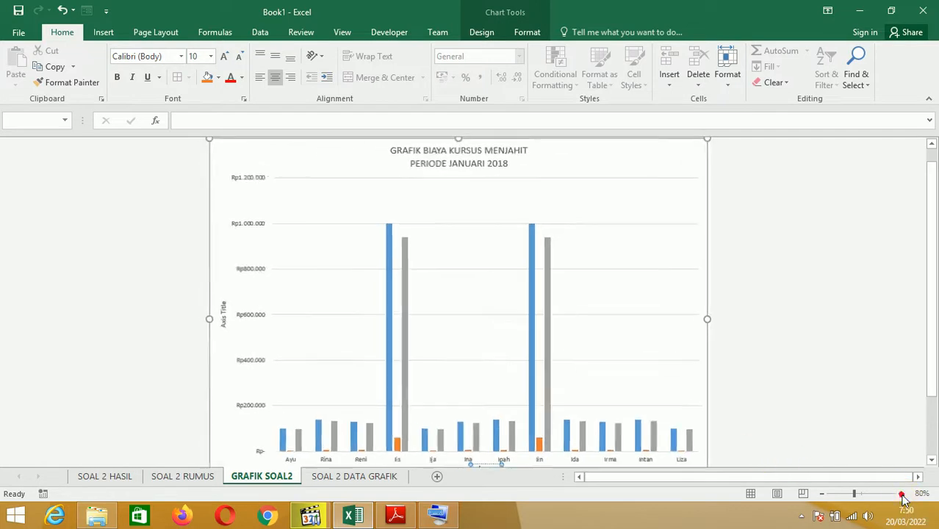
pyautogui.click(902, 493)
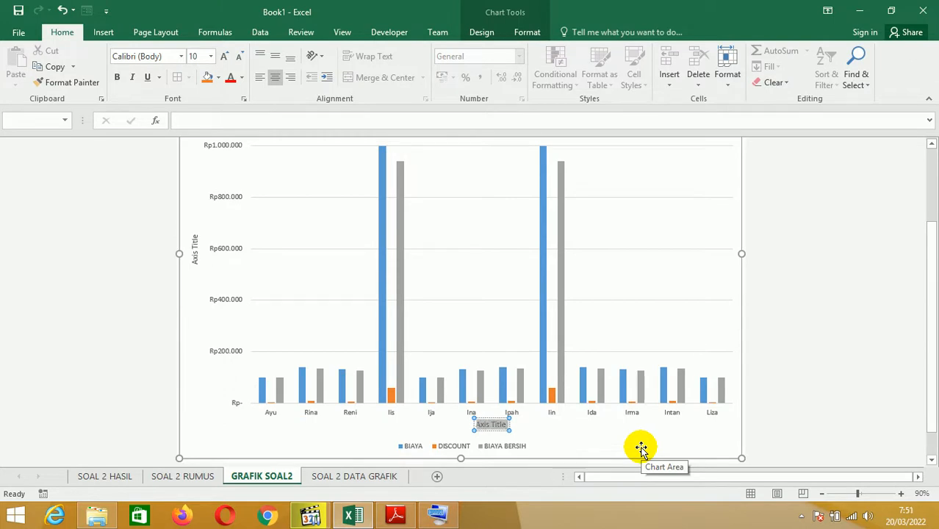
pyautogui.write('NAMA SISWA')
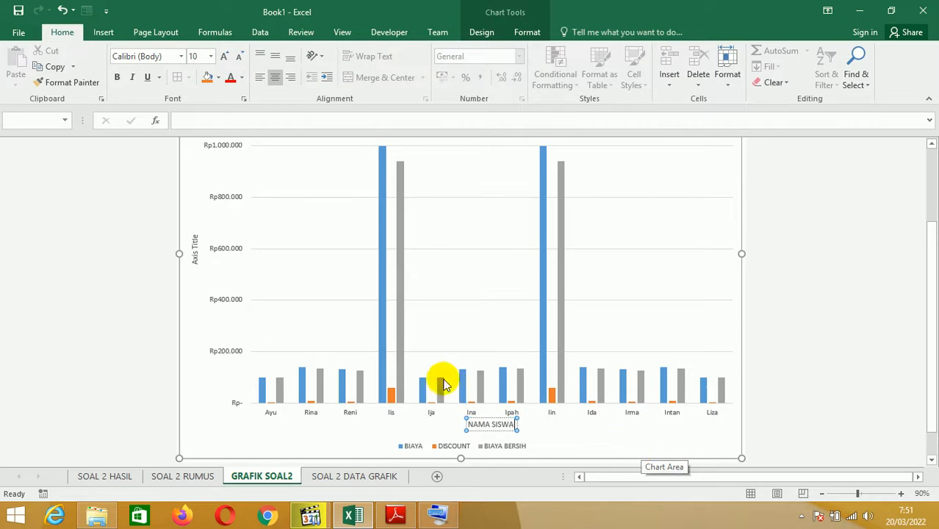
# Change the vertical axis title of the chart to "JUMLAH"
pyautogui.click(193, 250)
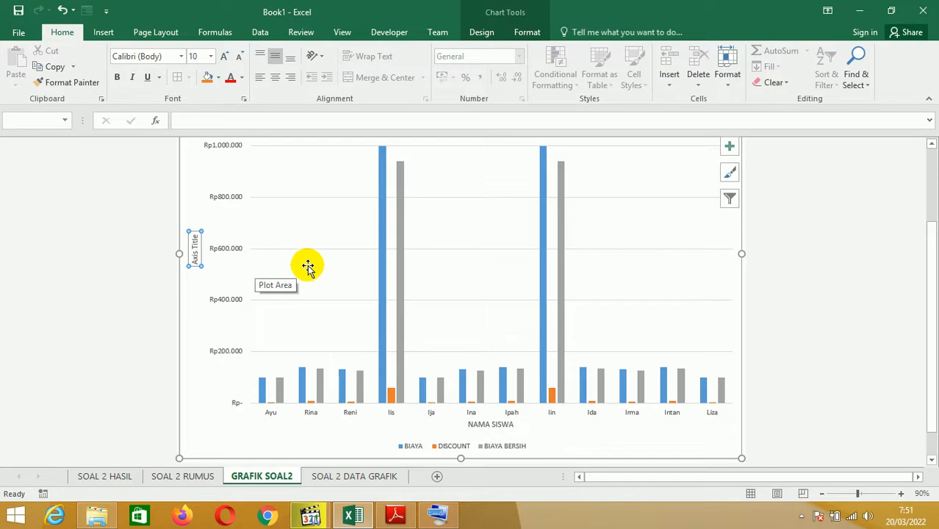
pyautogui.click(194, 246)
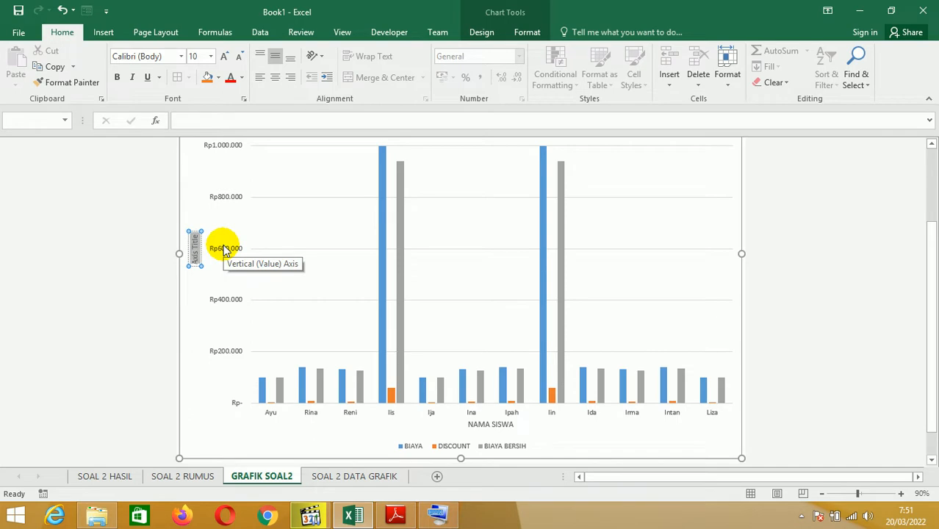
pyautogui.press('BackSpace')
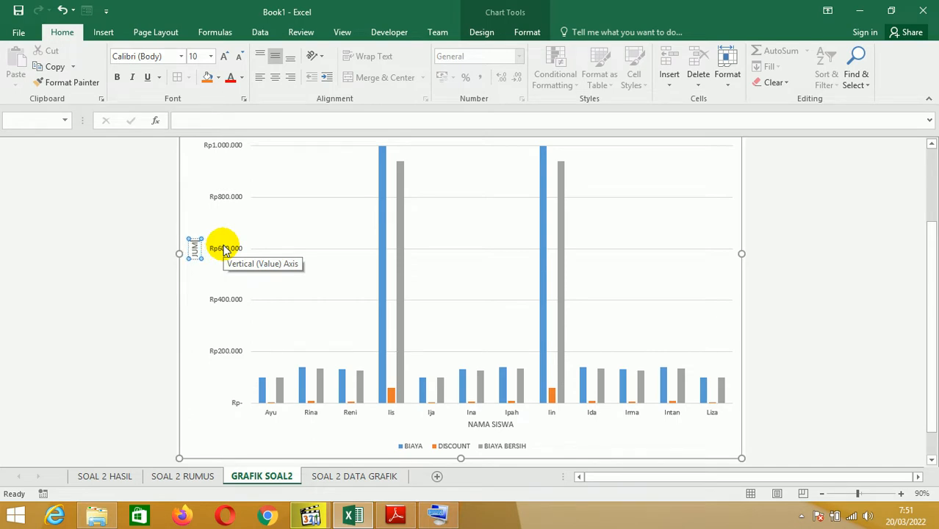
pyautogui.click(783, 337)
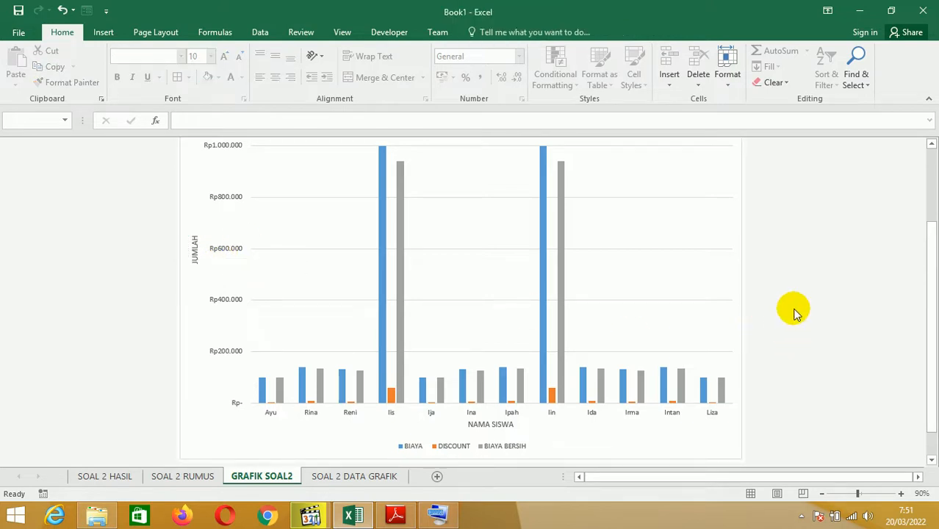
# Place the chart's legend at the top, under the chart title, and turn on data labels for the columns
pyautogui.scroll(2, 792, 316)
pyautogui.keyDown('ctrl'); pyautogui.scroll(-1, 793, 314); pyautogui.keyUp('ctrl')
pyautogui.keyDown('ctrl'); pyautogui.scroll(-2, 794, 313); pyautogui.keyUp('ctrl')
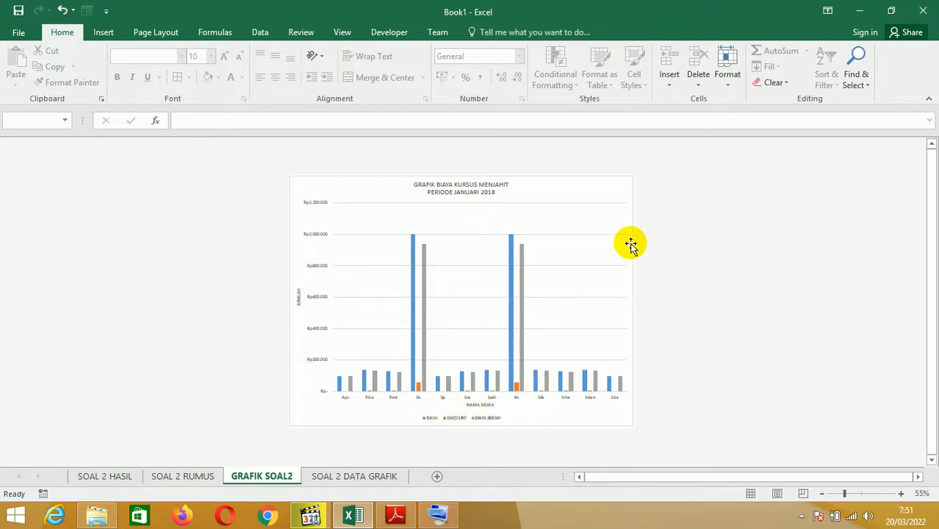
pyautogui.click(630, 184)
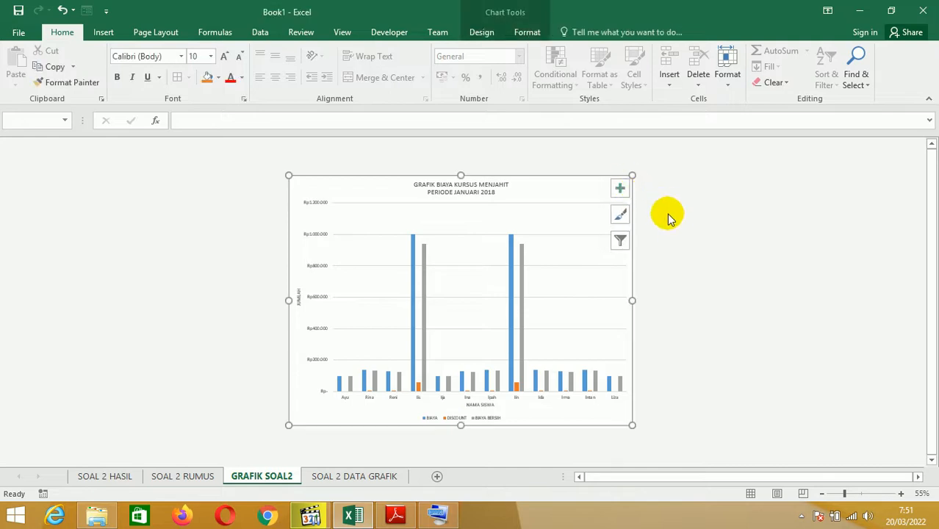
pyautogui.click(621, 189)
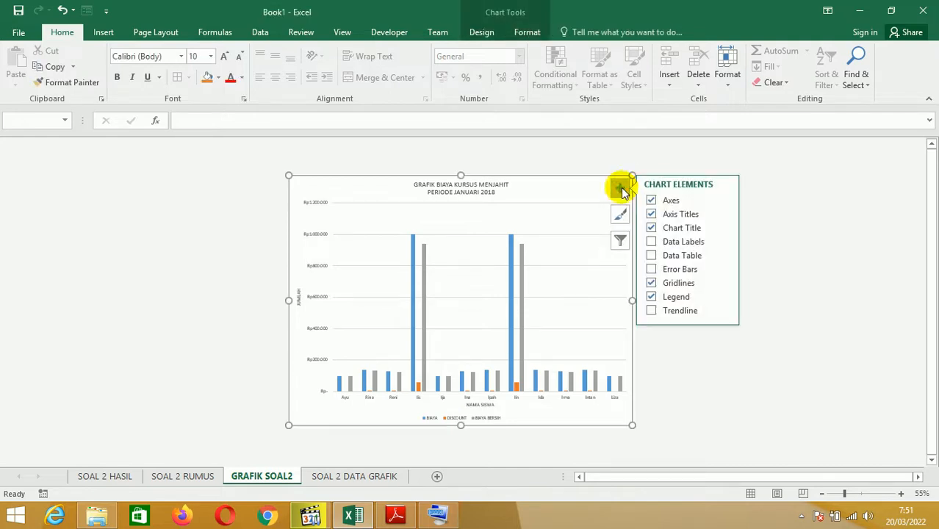
pyautogui.click(724, 297)
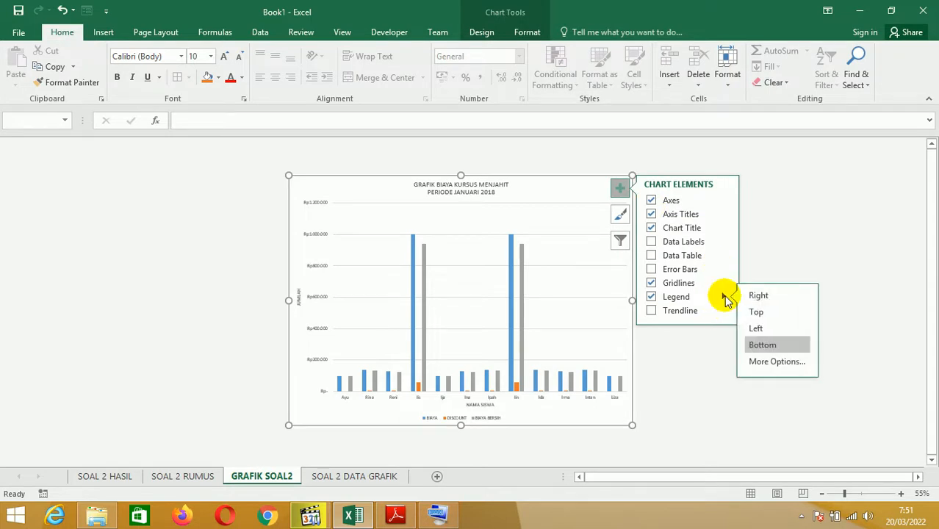
pyautogui.click(761, 312)
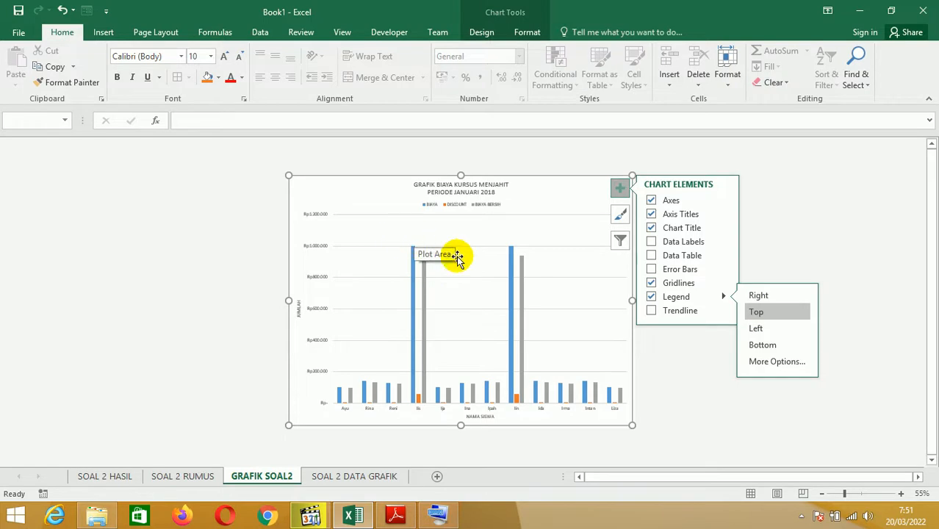
pyautogui.click(651, 243)
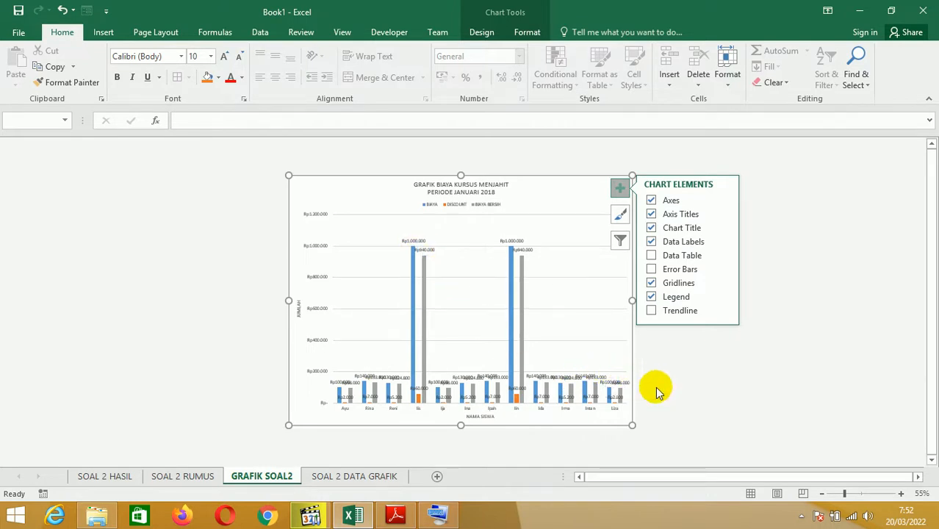
pyautogui.click(734, 398)
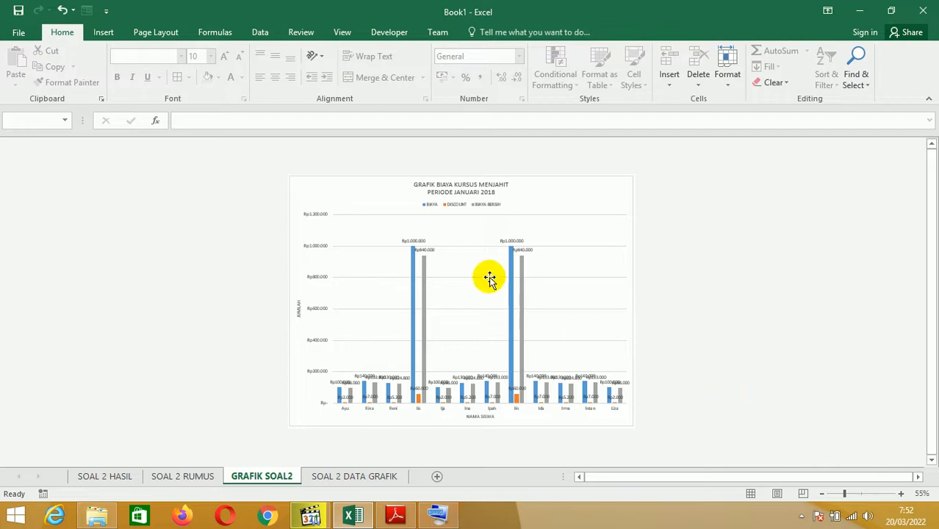
# Set the chart sheet's paper size to Legal 8 1/2 x 14 in and apply the Last Custom Setting margins
pyautogui.click(175, 36)
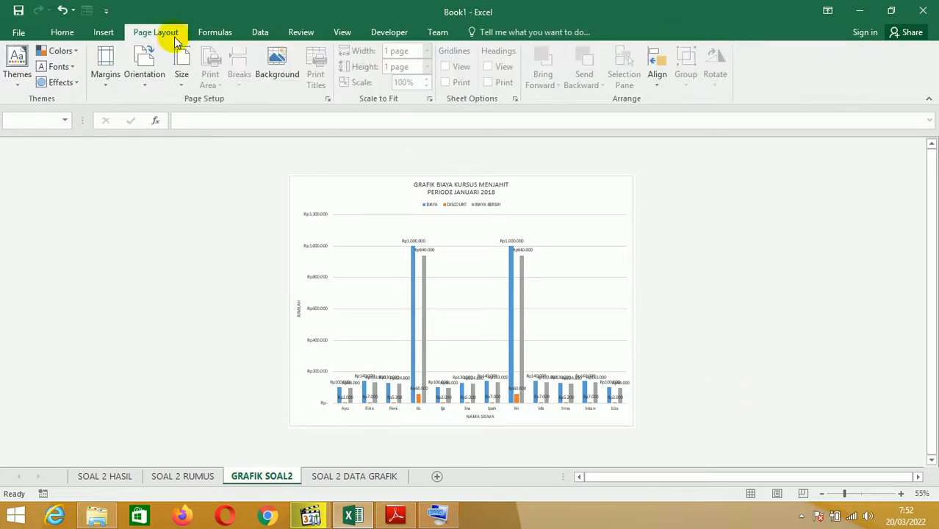
pyautogui.click(181, 83)
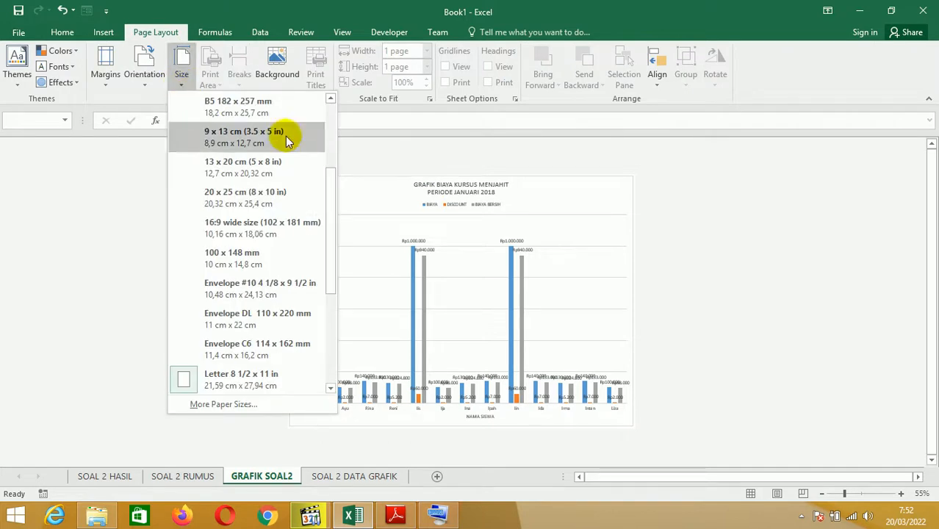
pyautogui.moveTo(329, 231); pyautogui.dragTo(330, 285)
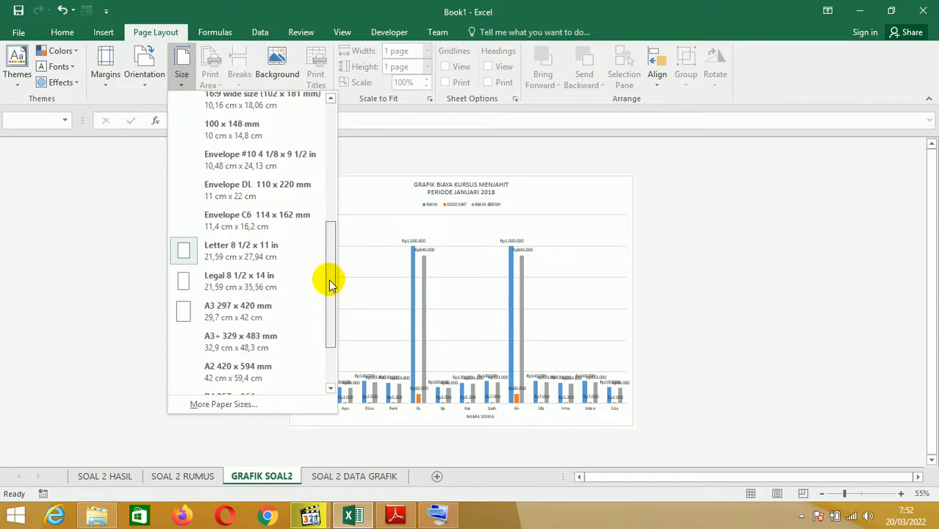
pyautogui.click(266, 285)
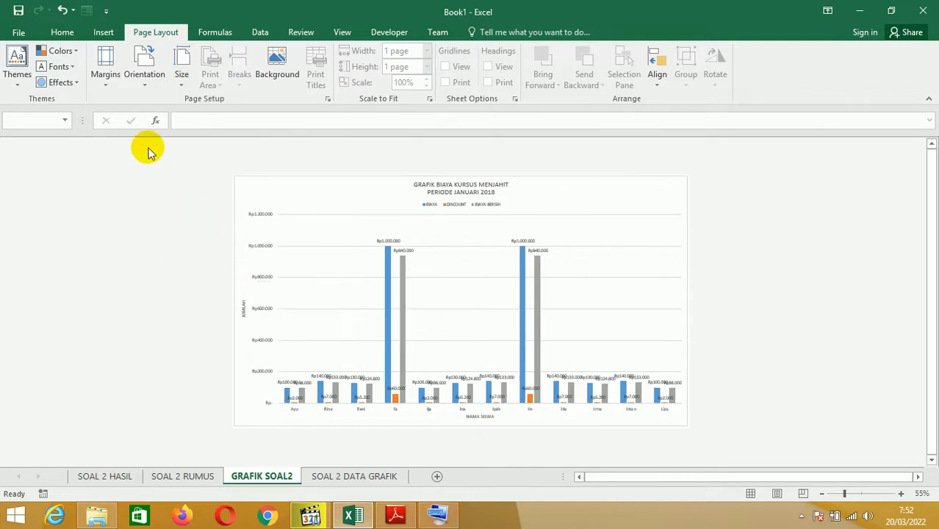
pyautogui.click(110, 82)
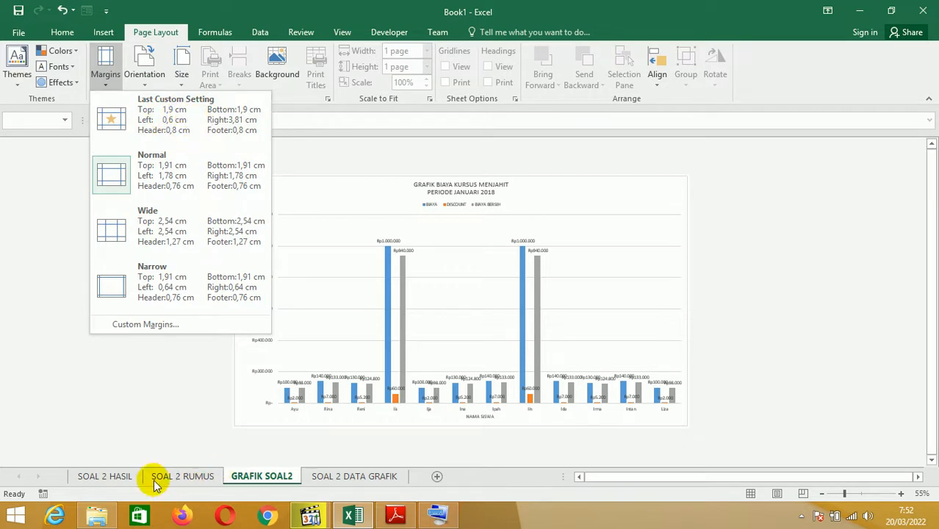
pyautogui.click(163, 131)
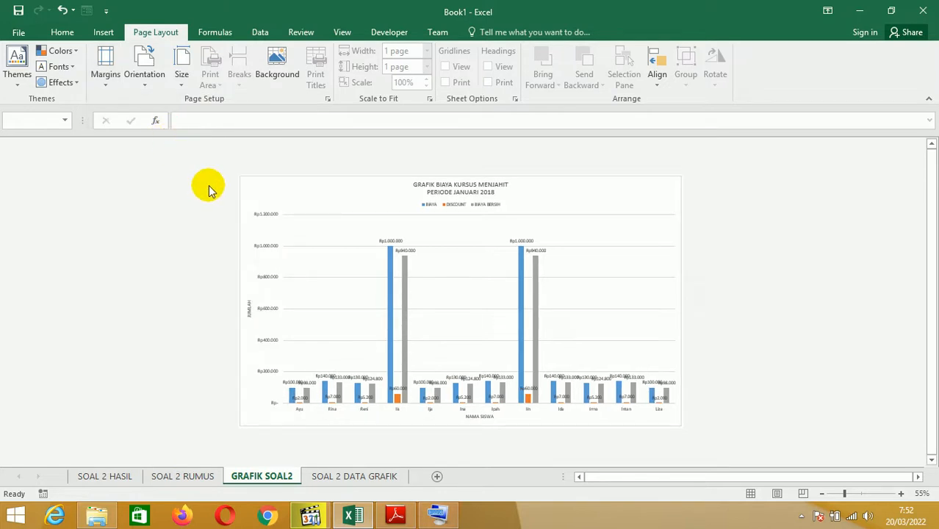
# Examine the print preview of the GRAFIK SOAL2 chart sheet
pyautogui.hotkey('ctrl', 'p')
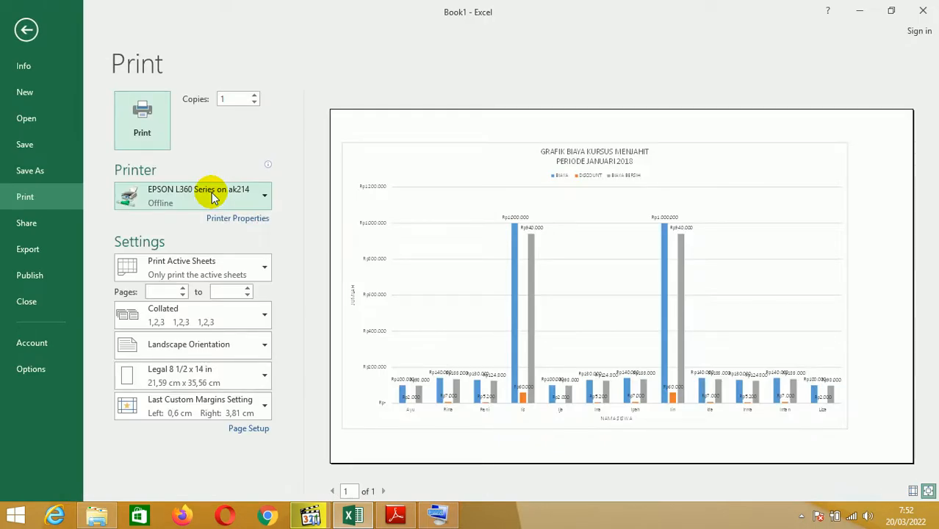
pyautogui.press('Escape')
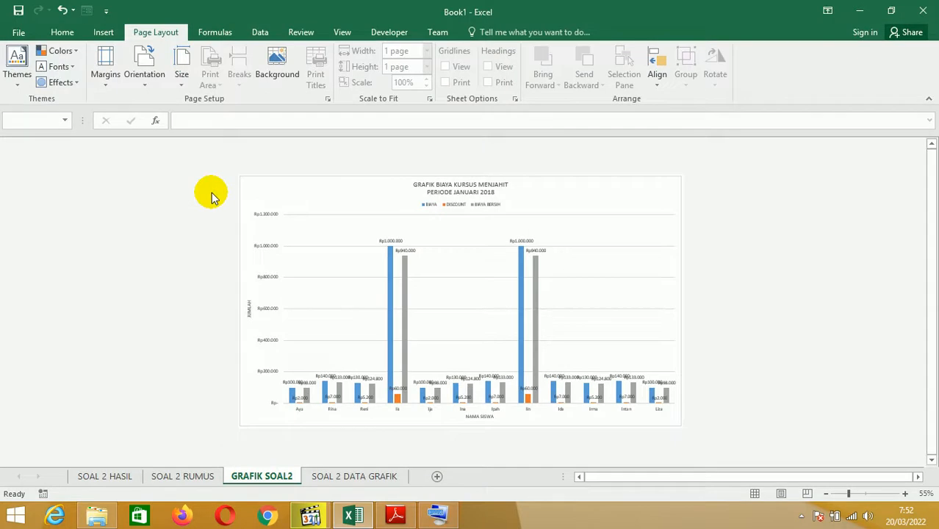
pyautogui.hotkey('ctrl', 'p')
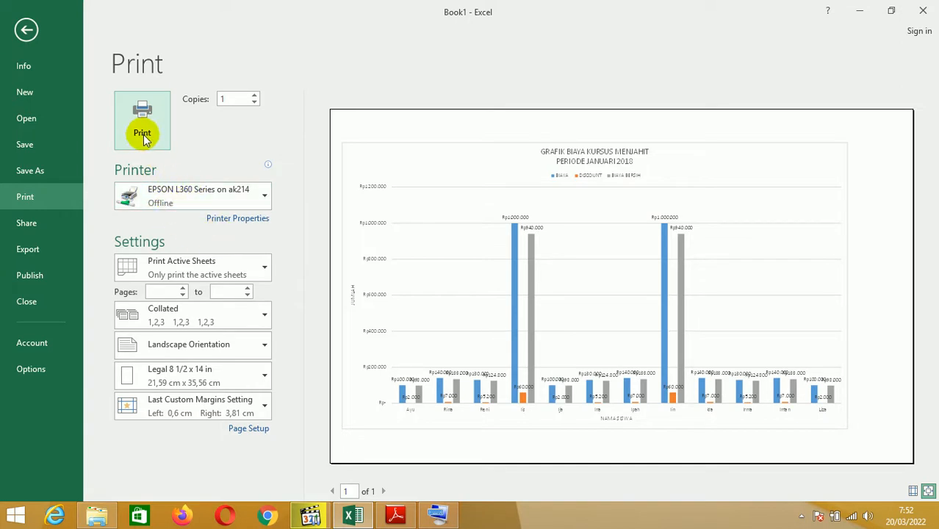
pyautogui.press('Escape')
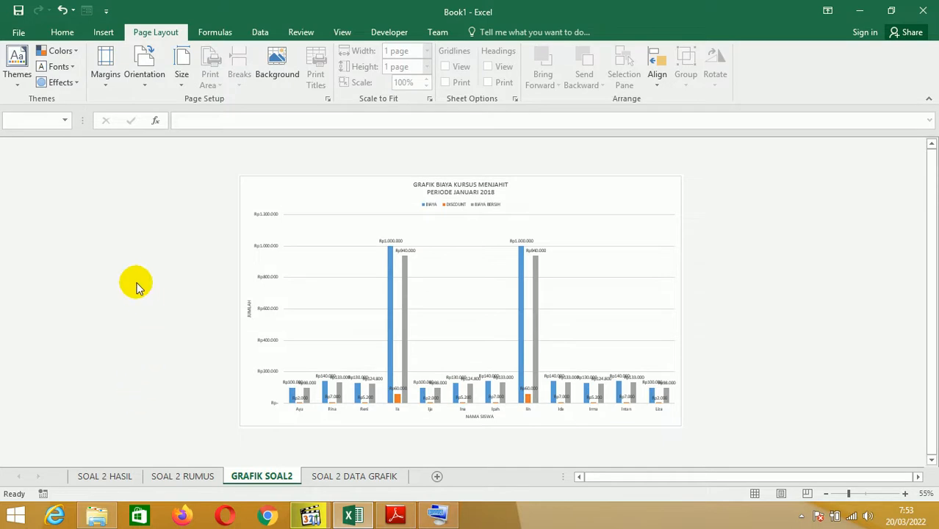
pyautogui.click(19, 33)
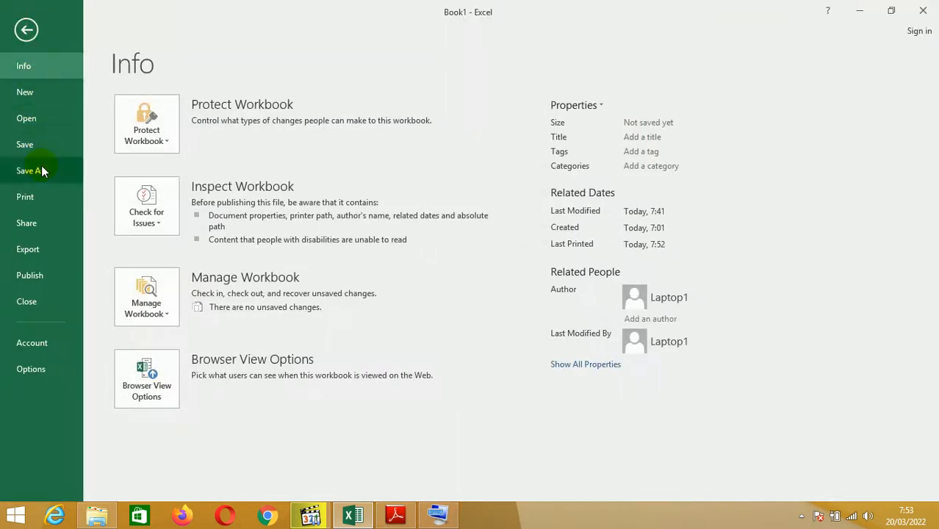
pyautogui.click(42, 171)
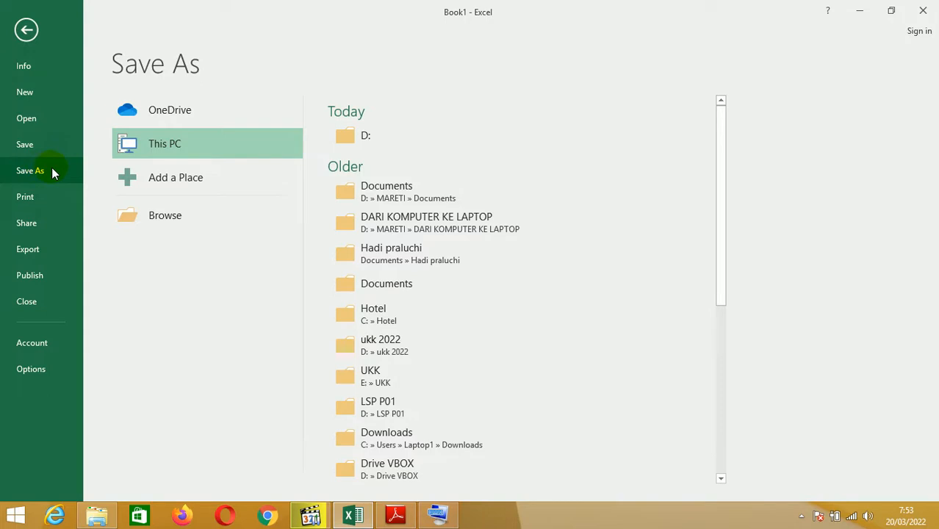
pyautogui.press('Escape')
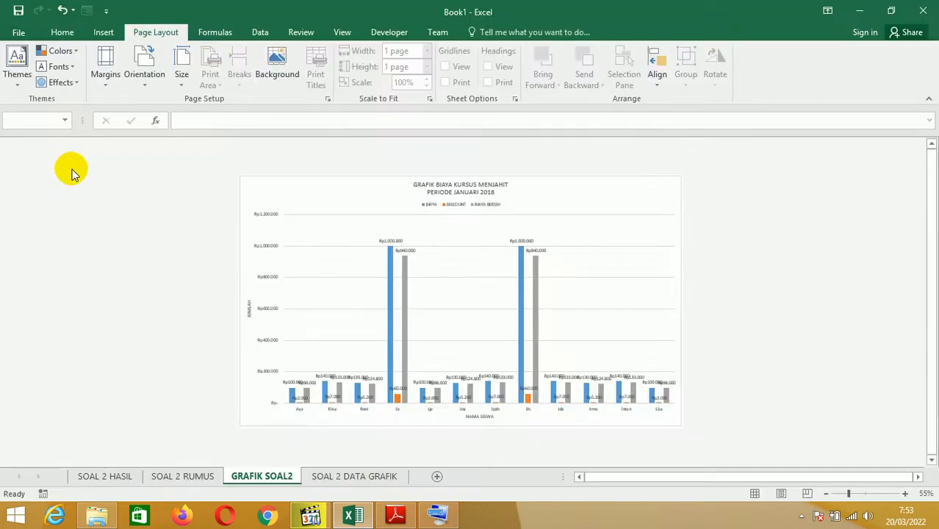